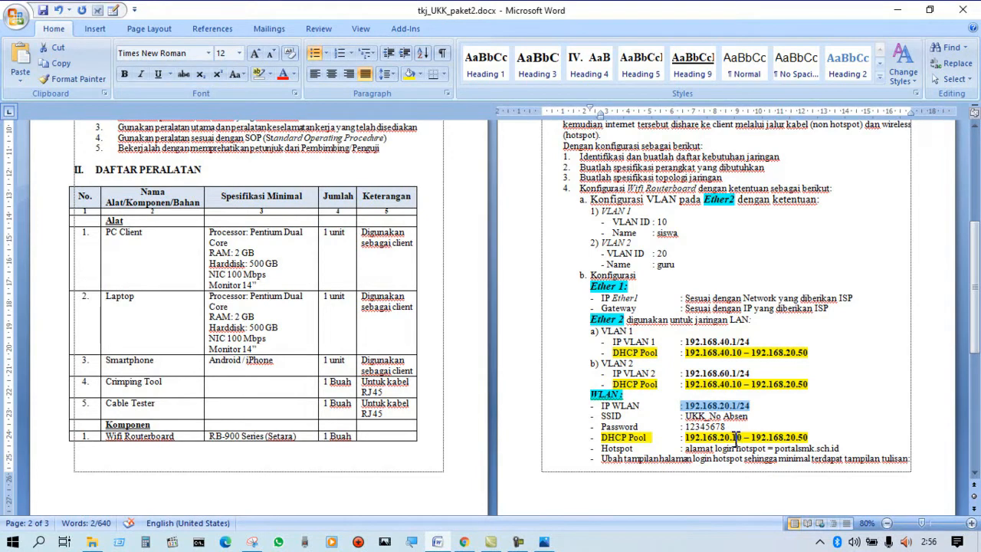
Review the WLAN DHCP pool label and its address range in the assignment document.
left_click(735, 438)
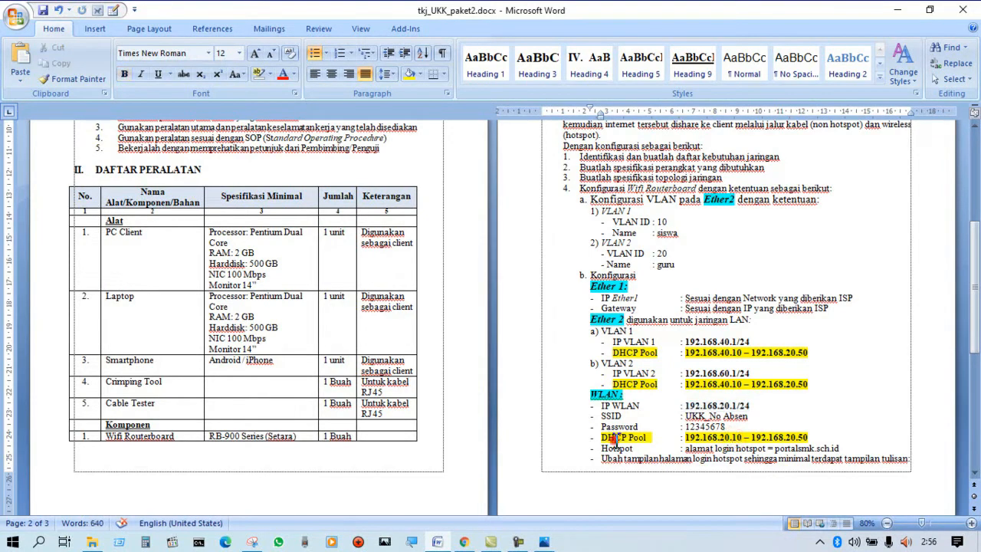
left_click_drag(614, 439, 653, 438)
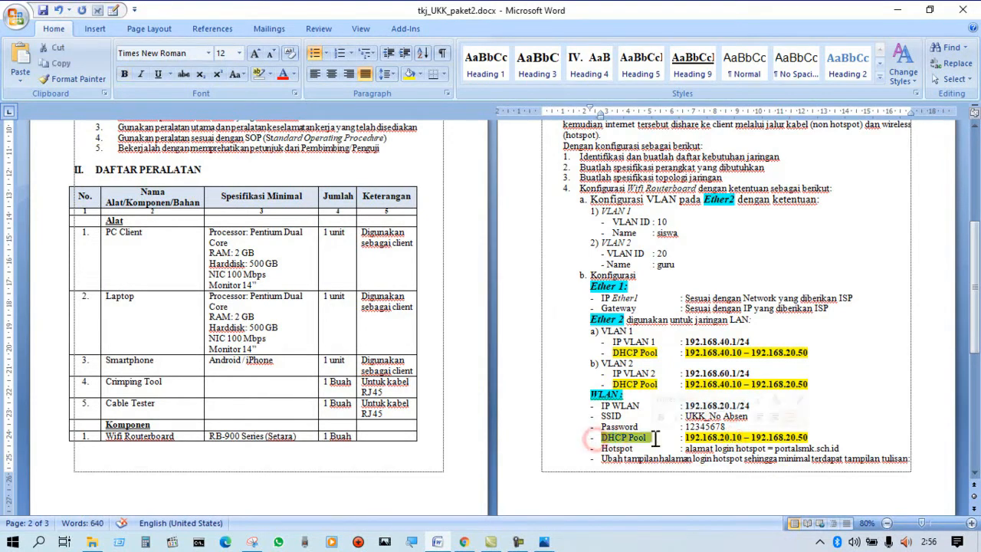
left_click(732, 439)
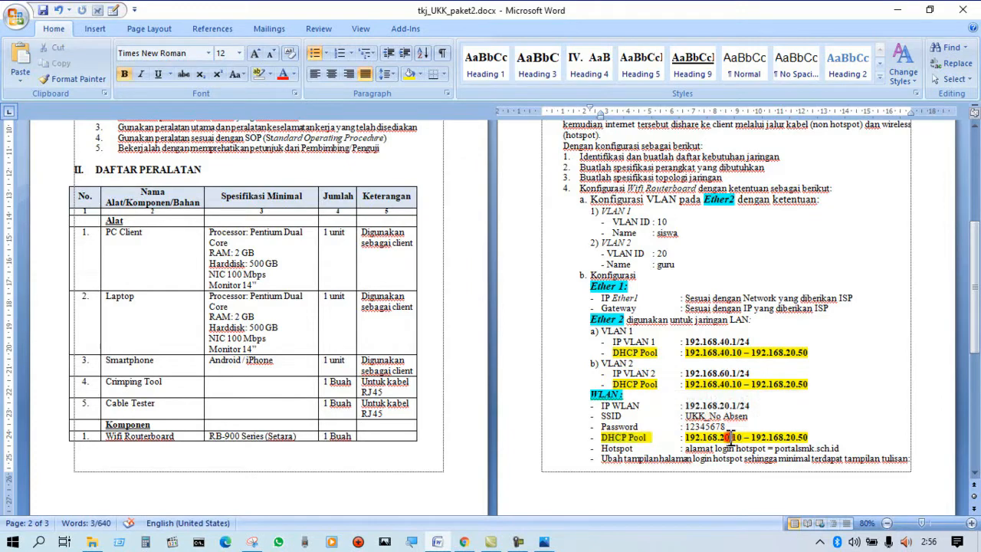
left_click_drag(809, 436, 788, 432)
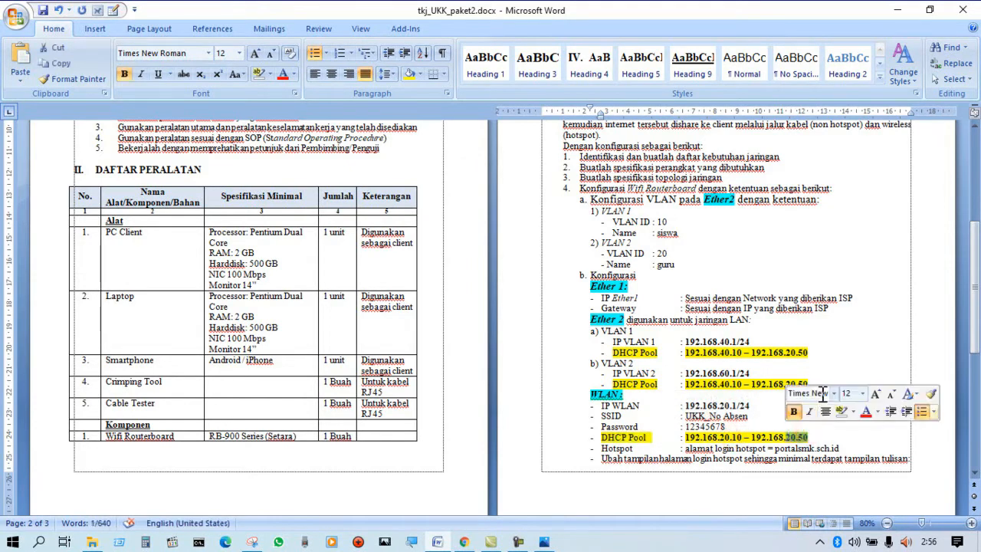
left_click(854, 343)
Minimize the assignment document and close the UKKpaket2.jpg topology picture and the gambar folder window.
left_click(897, 10)
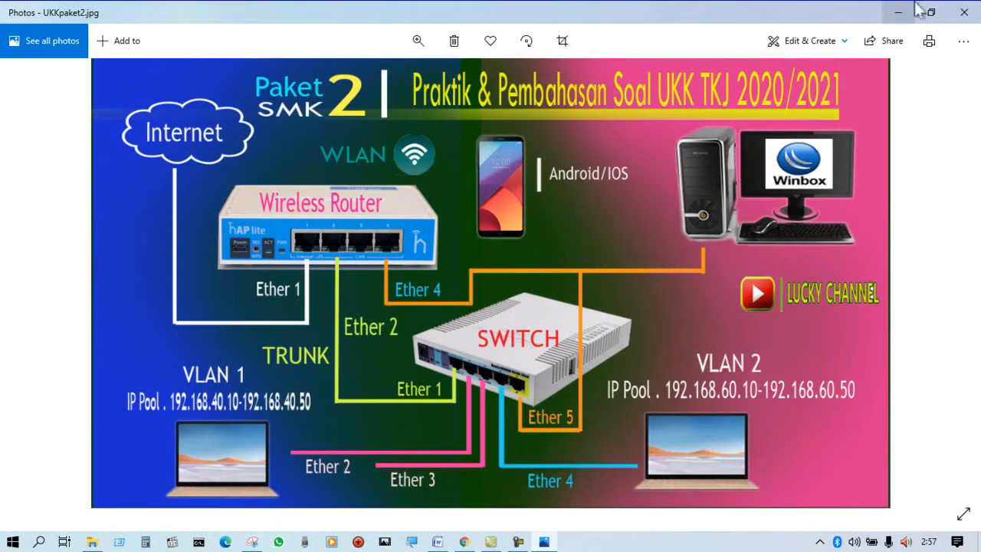
left_click(961, 11)
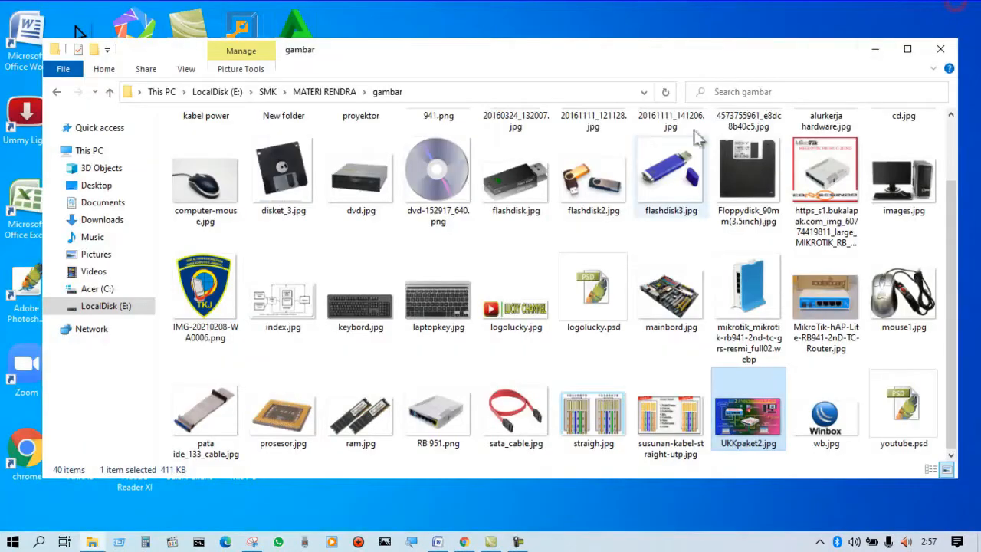
left_click(940, 50)
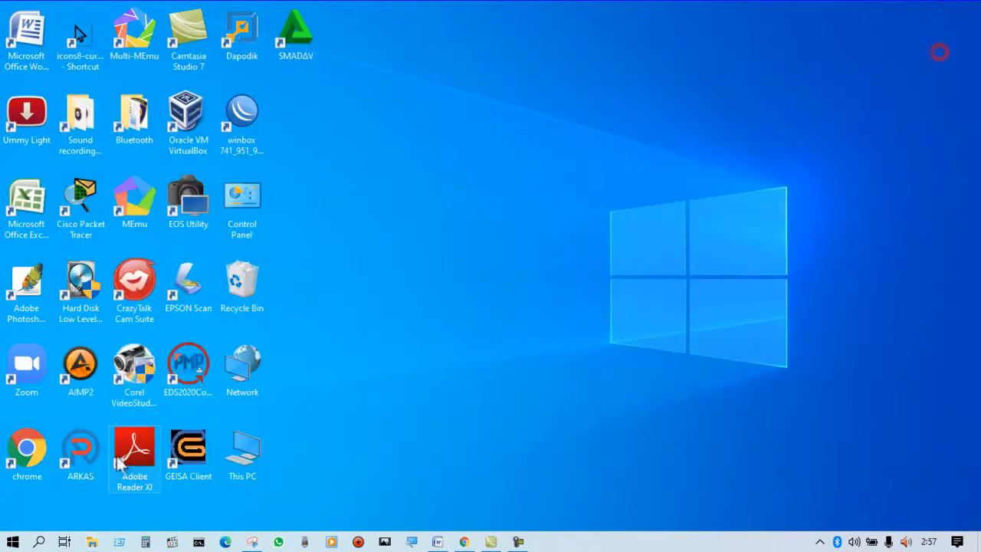
Launch WinBox, connect to the neighbouring RB941-2nD MikroTik router as admin, and maximize the session window.
double_click(246, 117)
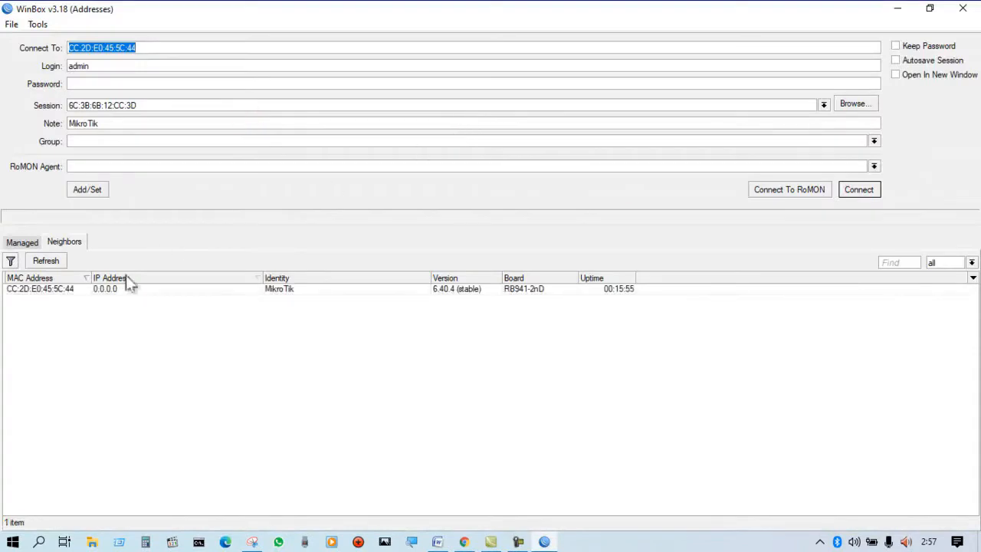
left_click(64, 288)
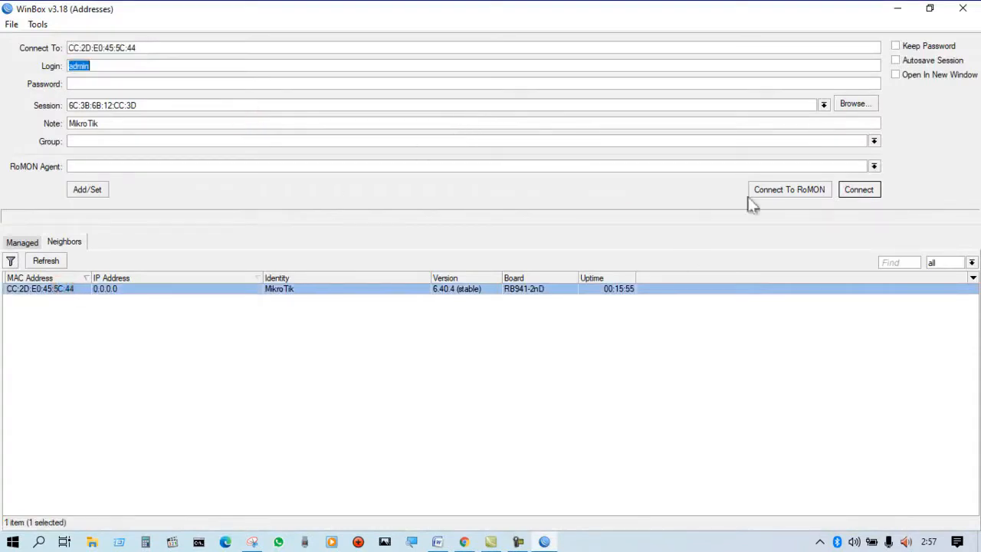
left_click(856, 190)
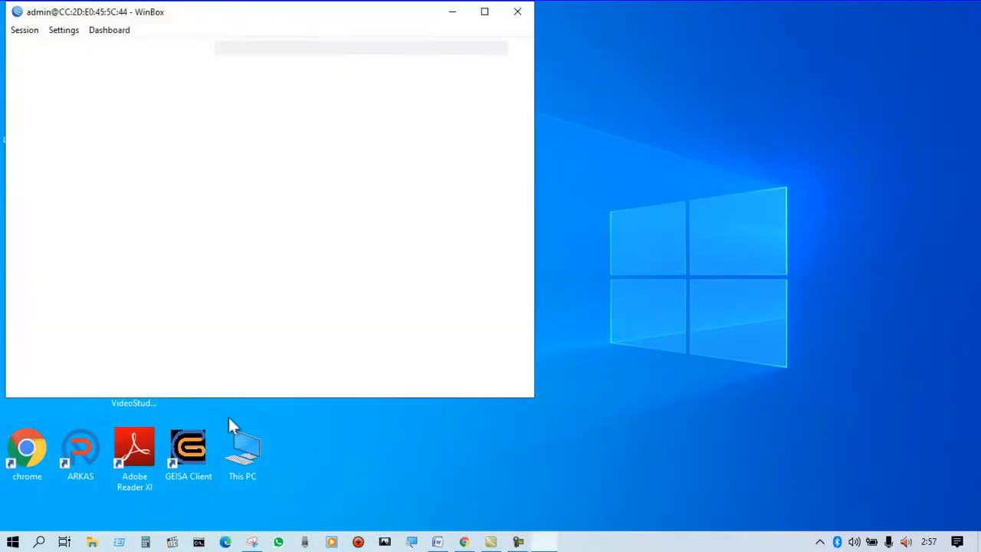
left_click(484, 12)
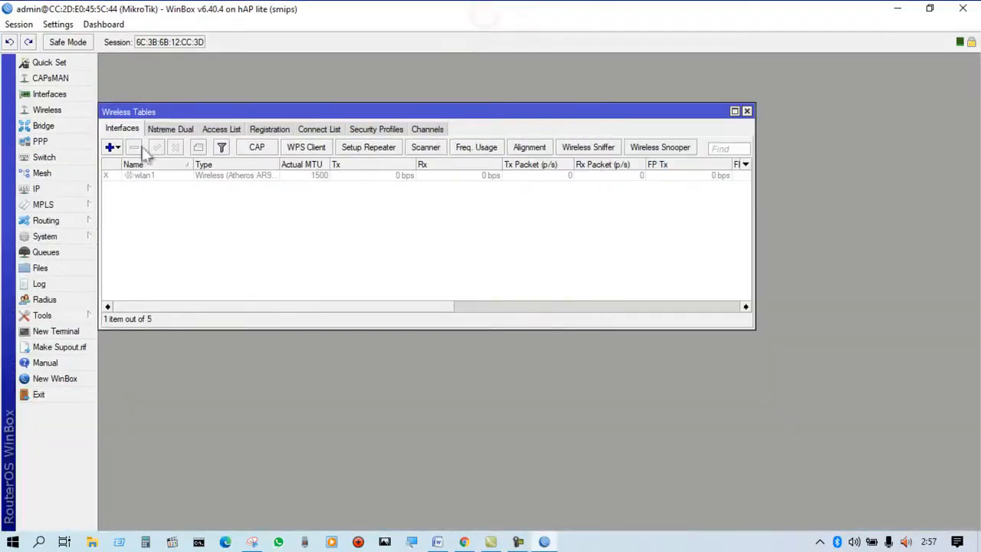
Close the Wireless Tables window, then check the router's IP address list and close it.
left_click_drag(180, 111, 192, 82)
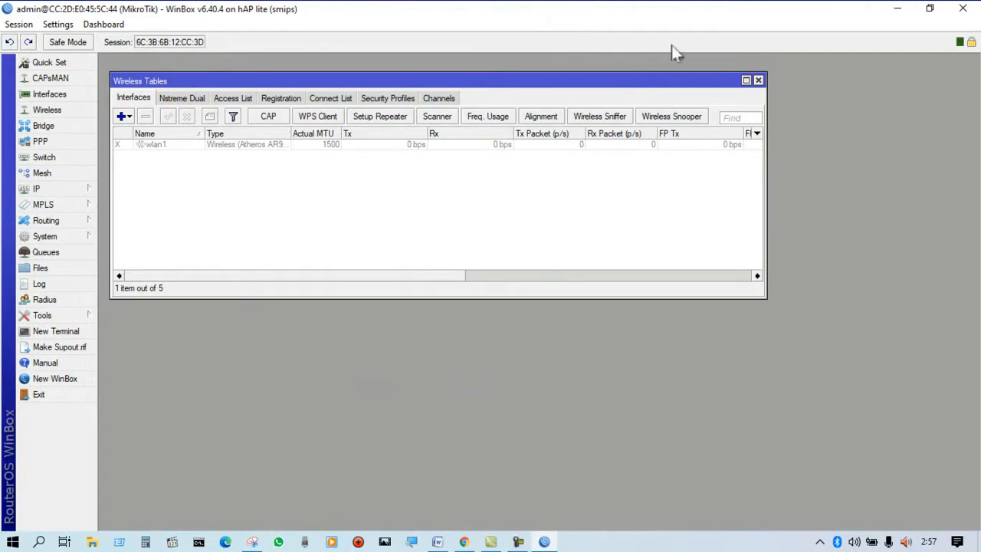
left_click(758, 80)
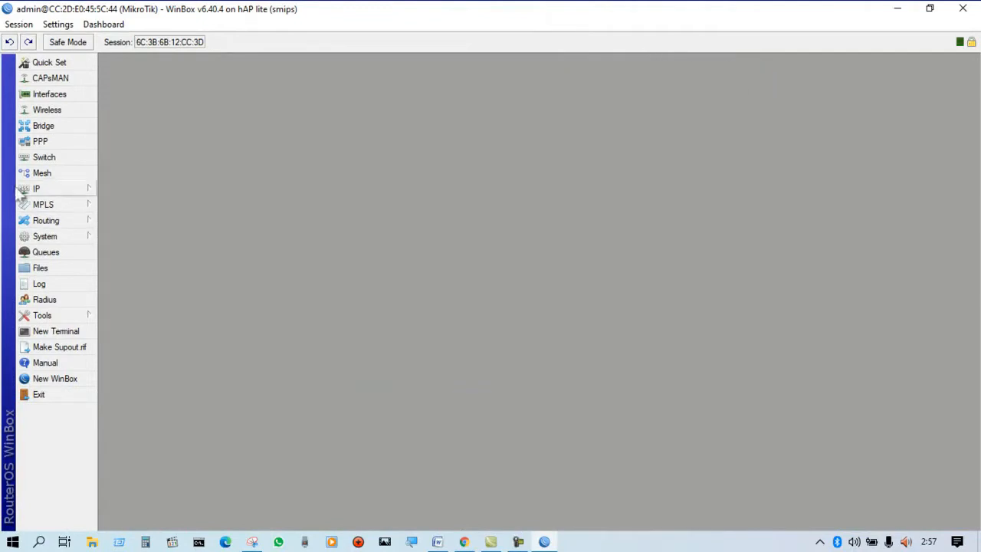
left_click(31, 190)
left_click(125, 206)
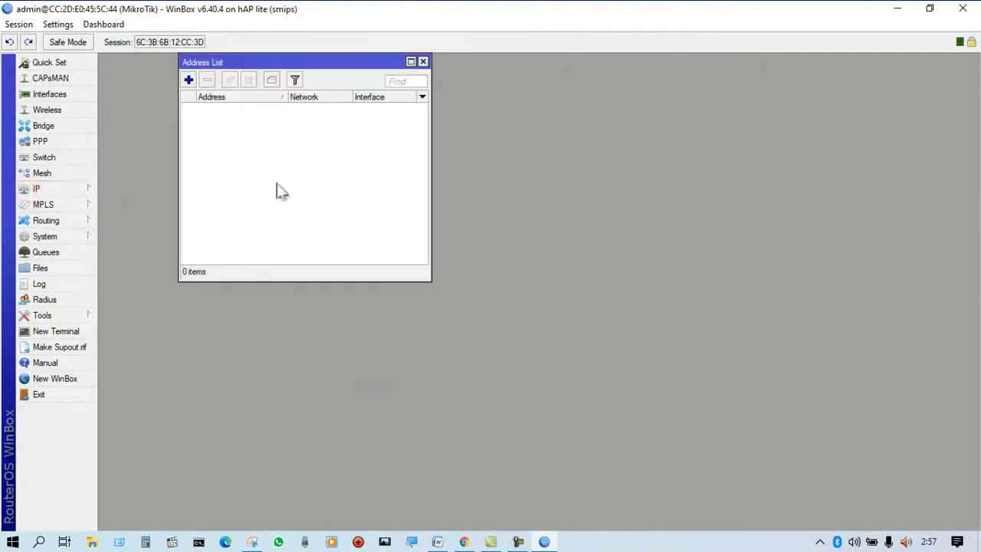
left_click(422, 61)
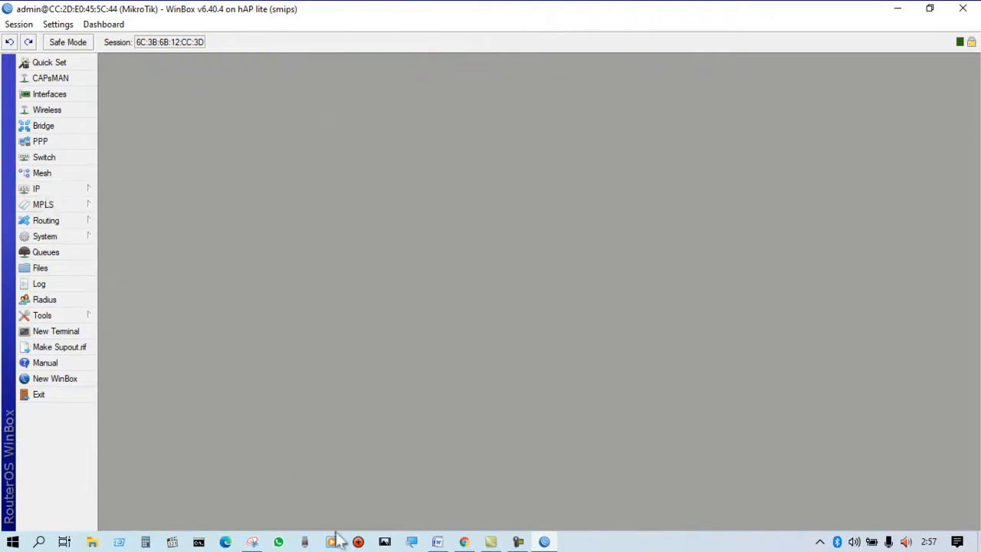
Switch to the Word document and highlight section a, the VLAN configuration on Ether2, in yellow.
left_click(435, 543)
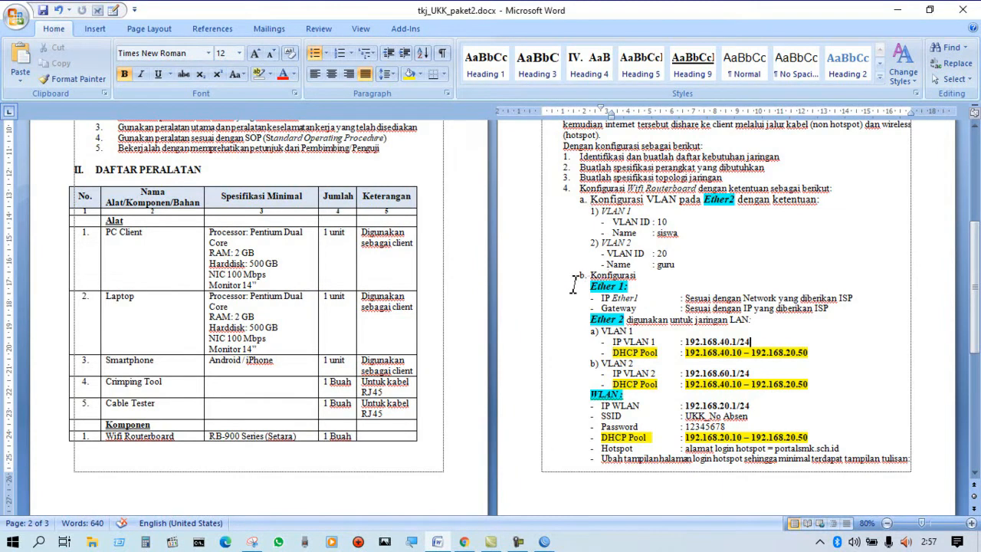
left_click(700, 201)
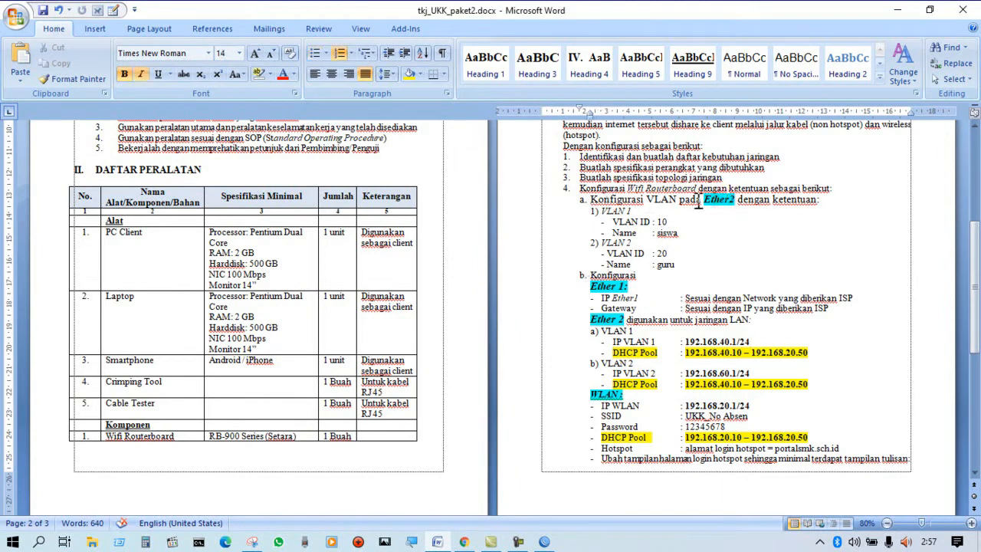
left_click_drag(569, 198, 708, 271)
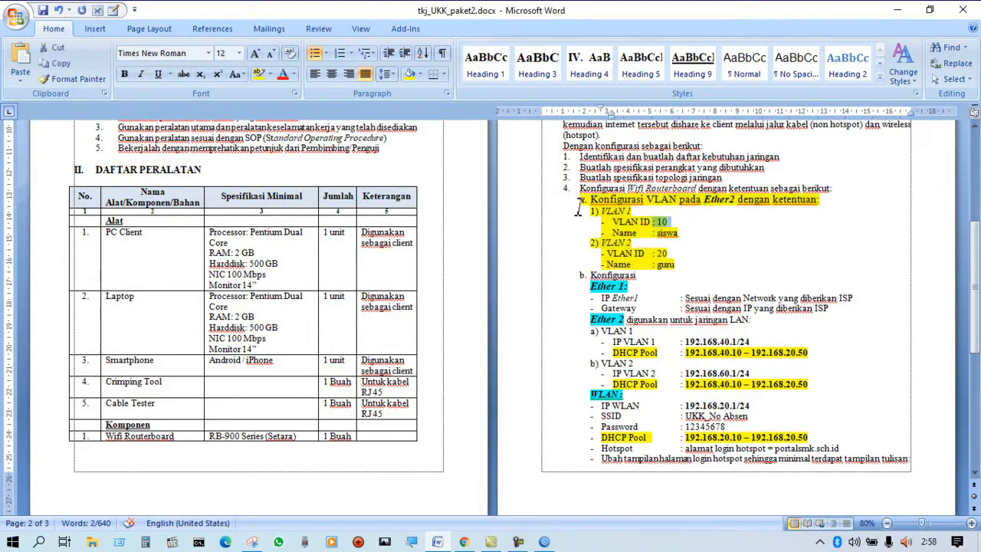
left_click(577, 204)
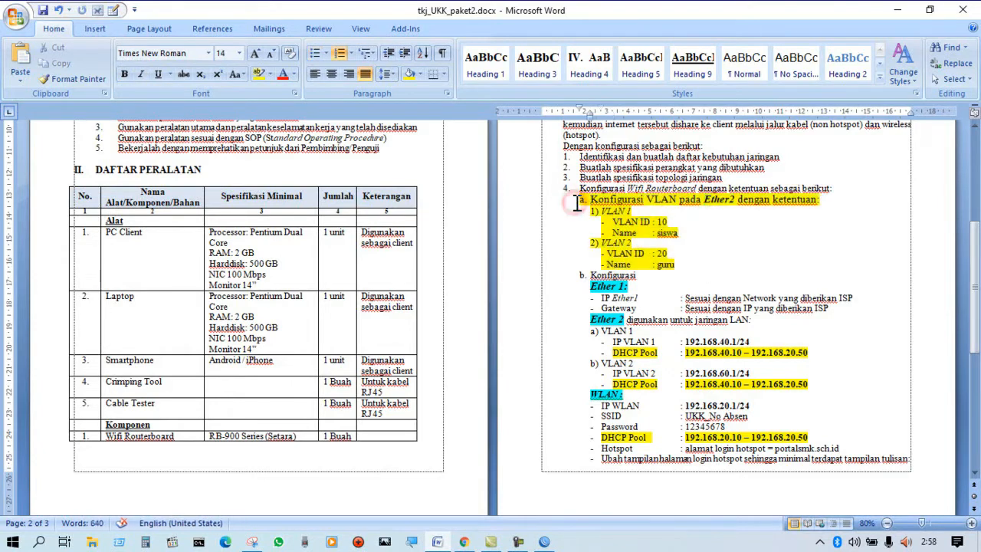
Read the required IDs and names for VLAN 1 and VLAN 2, then return to WinBox.
left_click(638, 211)
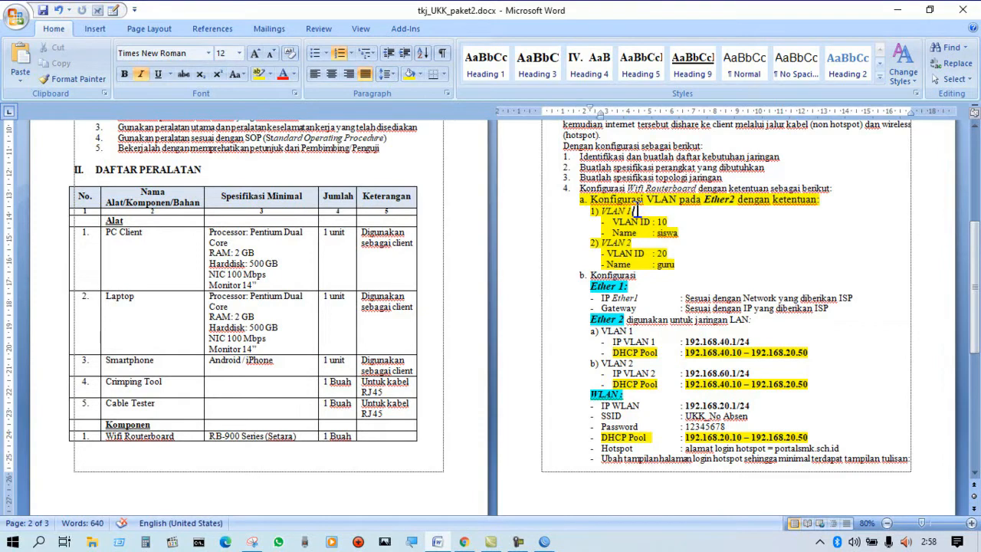
left_click(677, 220)
left_click(684, 233)
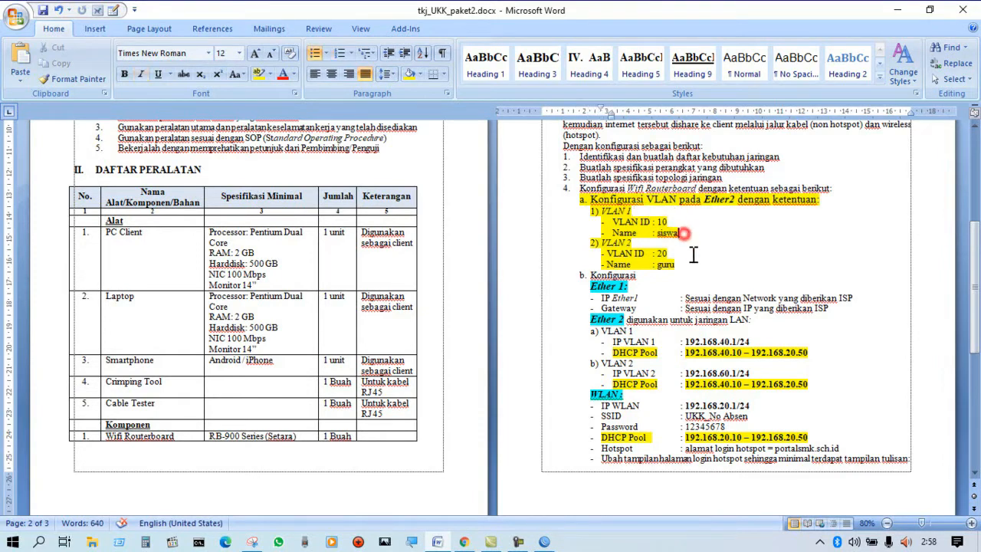
left_click(649, 244)
left_click(680, 264)
left_click(897, 9)
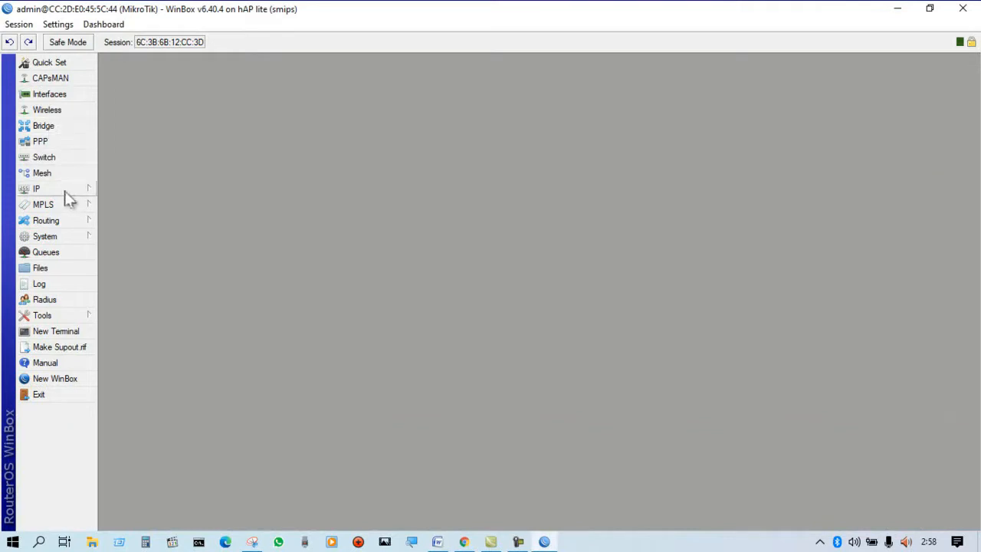
Create a VLAN interface named vlan1-siswa with VLAN ID 10 on ether2.
left_click(74, 95)
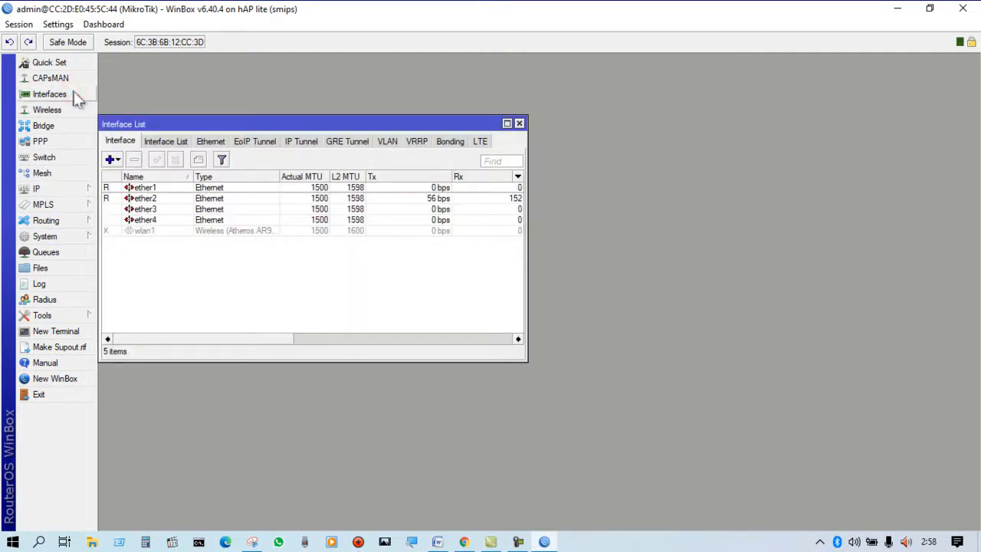
left_click(388, 142)
left_click(110, 159)
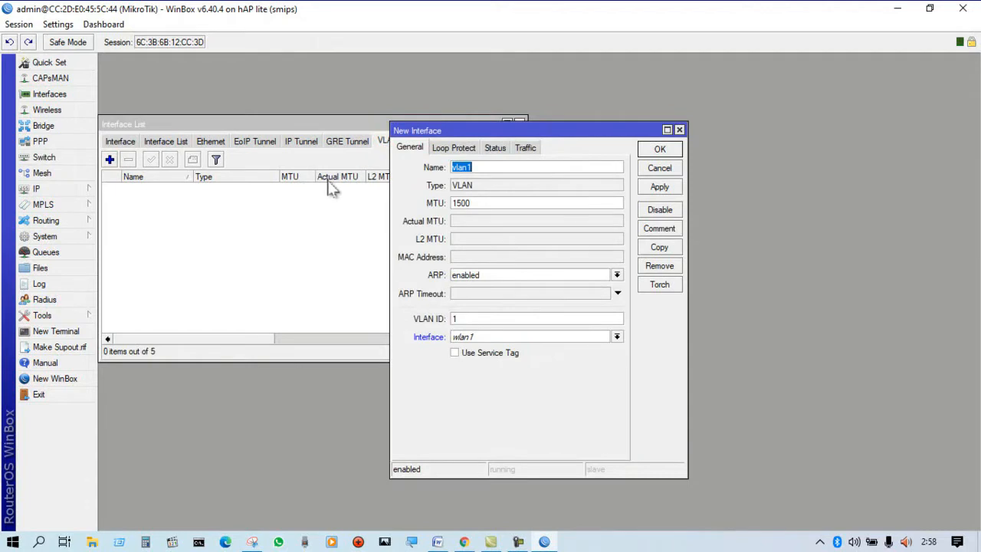
left_click(482, 167)
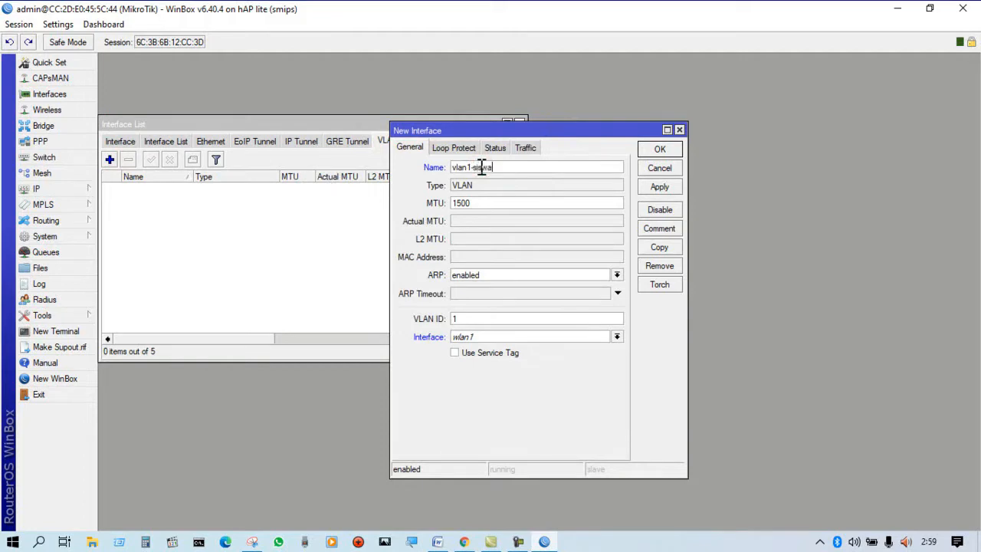
left_click(476, 319)
left_click(616, 336)
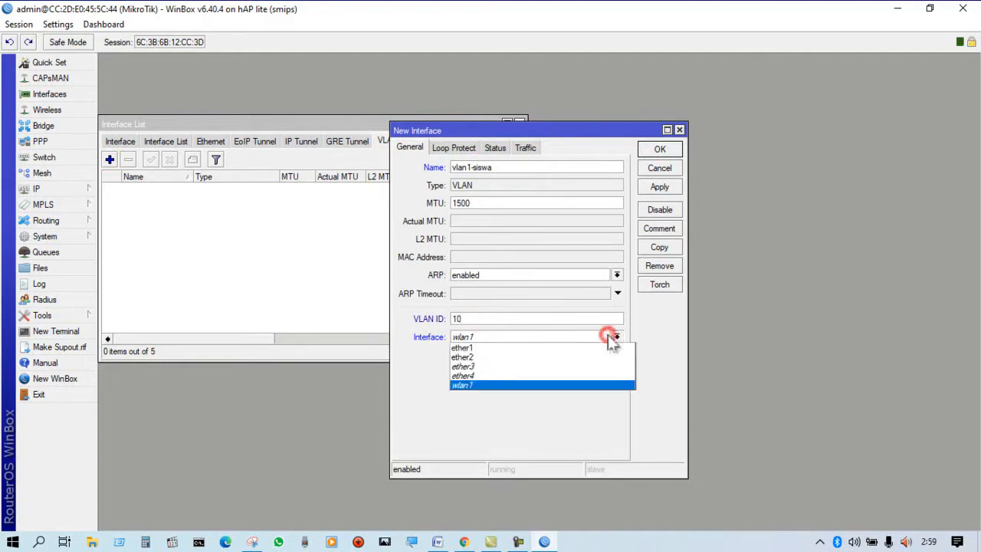
left_click(556, 361)
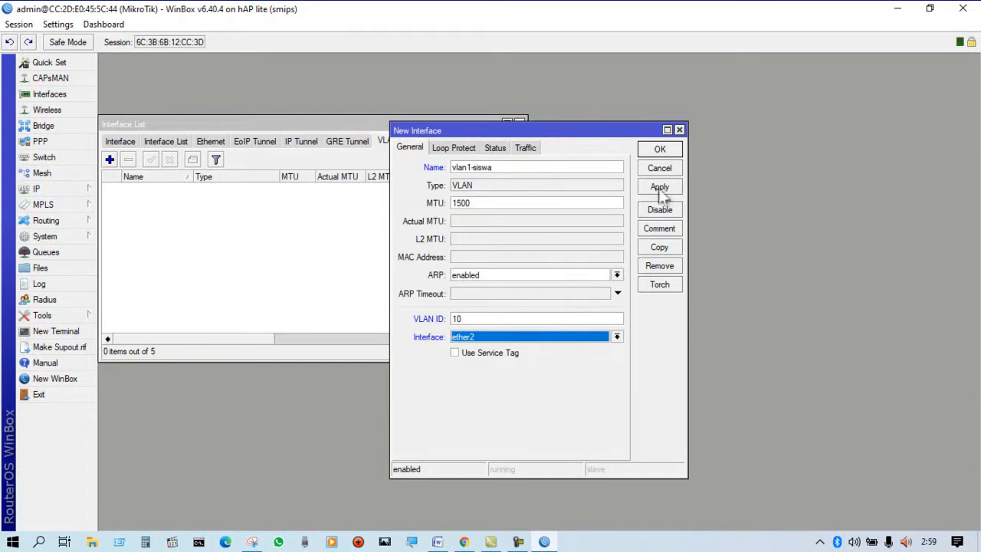
left_click(660, 149)
left_click(214, 191)
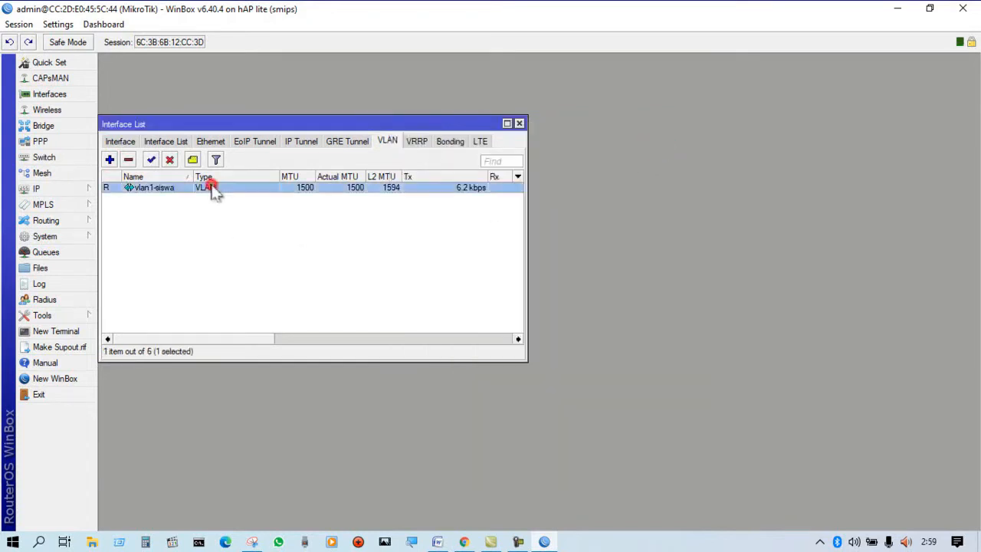
Create a second VLAN interface named vlan2-guru with VLAN ID 20 on ether2.
left_click(112, 160)
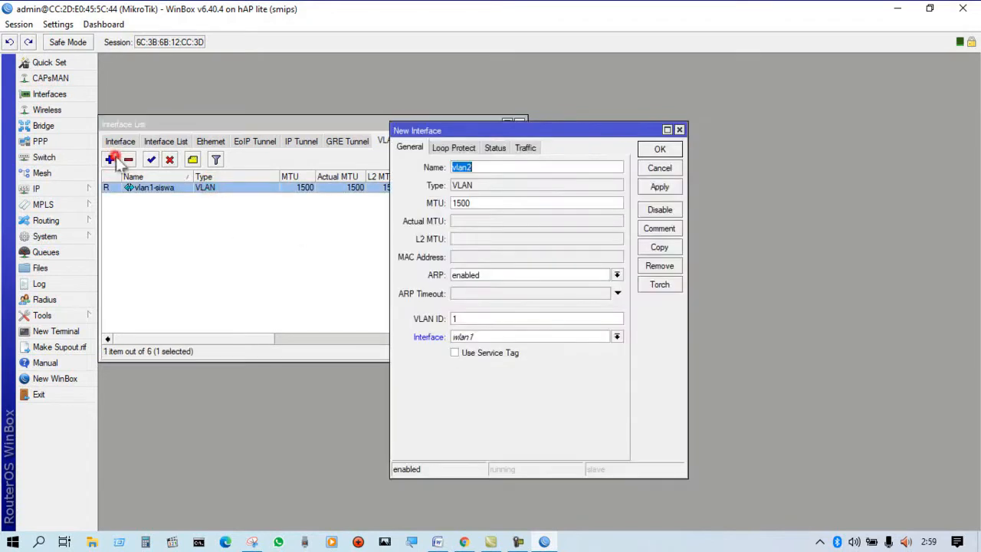
left_click(478, 167)
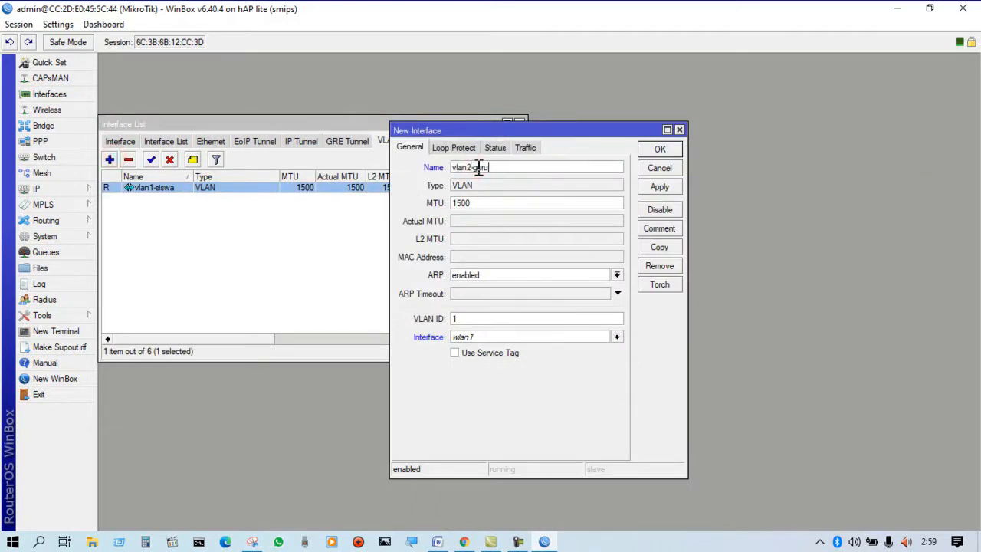
left_click_drag(484, 311, 449, 316)
type("20")
left_click(617, 336)
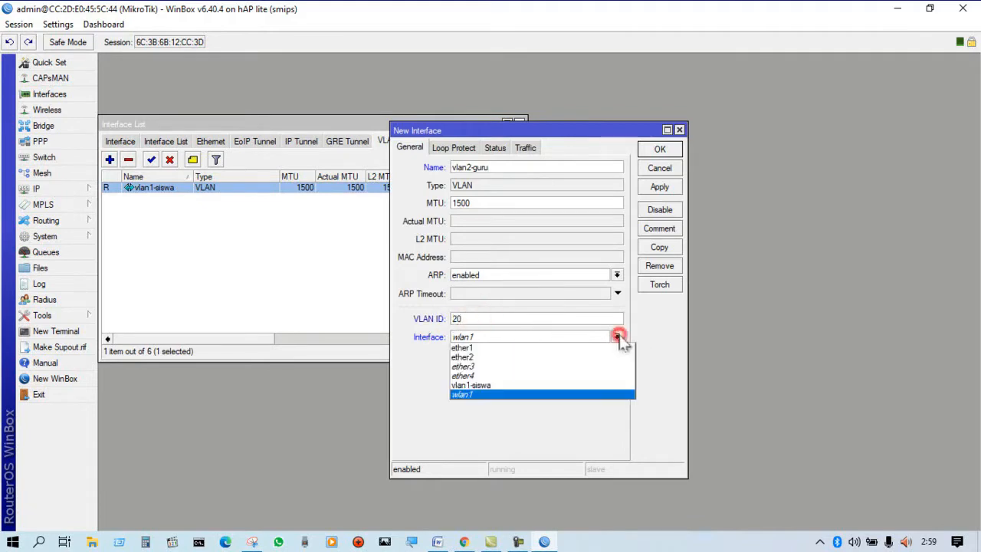
left_click(521, 357)
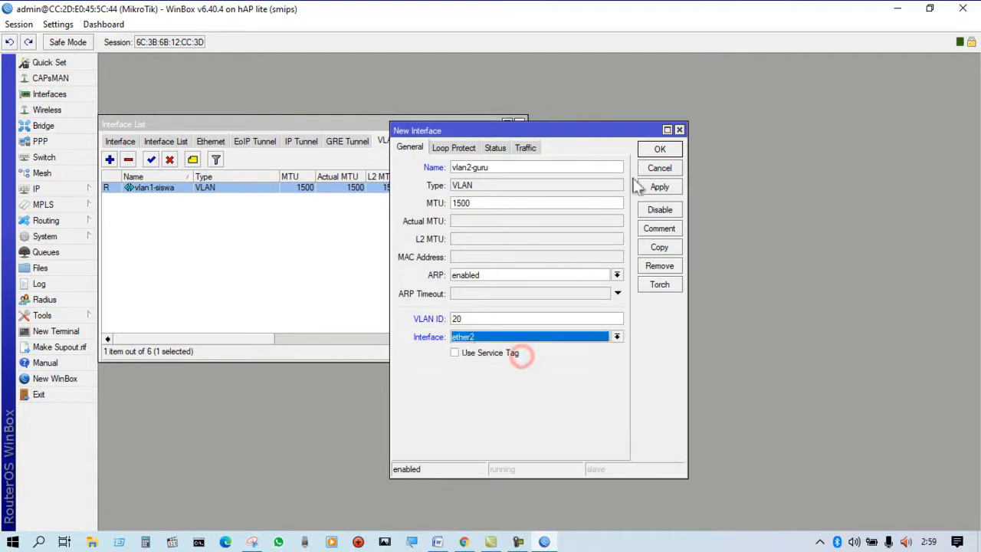
left_click(658, 188)
left_click(661, 150)
Check the vlan1-siswa and vlan2-guru entries in the VLAN list and close the interface list.
left_click(330, 219)
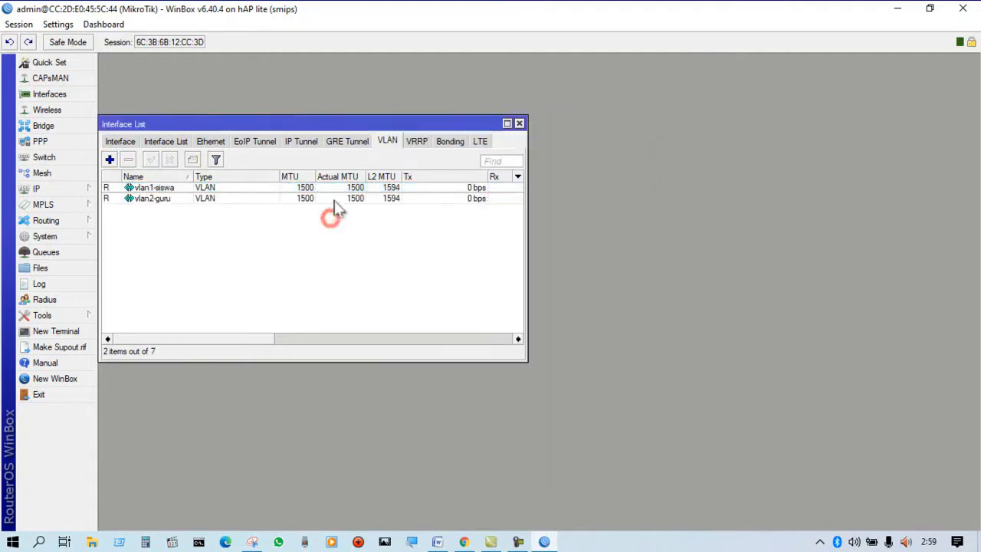
left_click(328, 195)
left_click(289, 190)
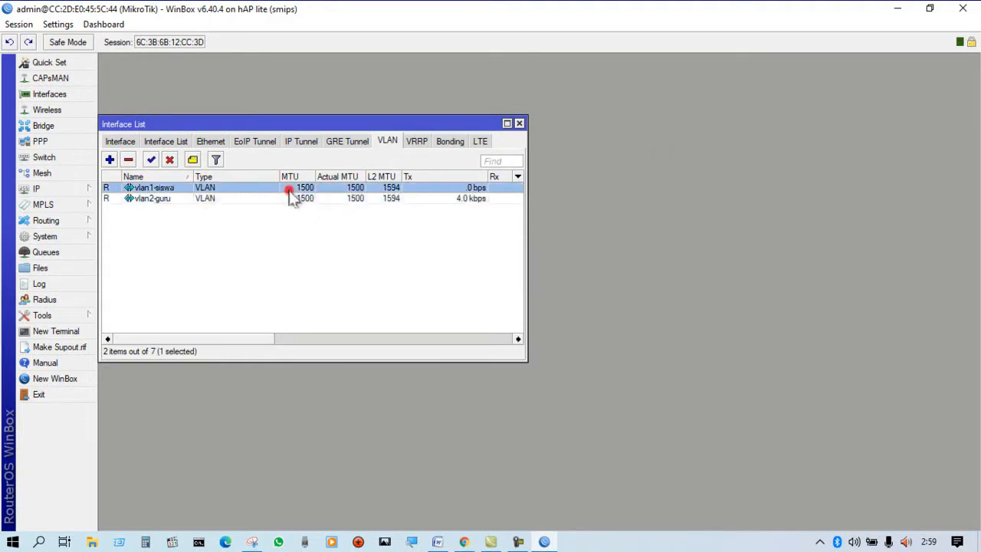
left_click(518, 124)
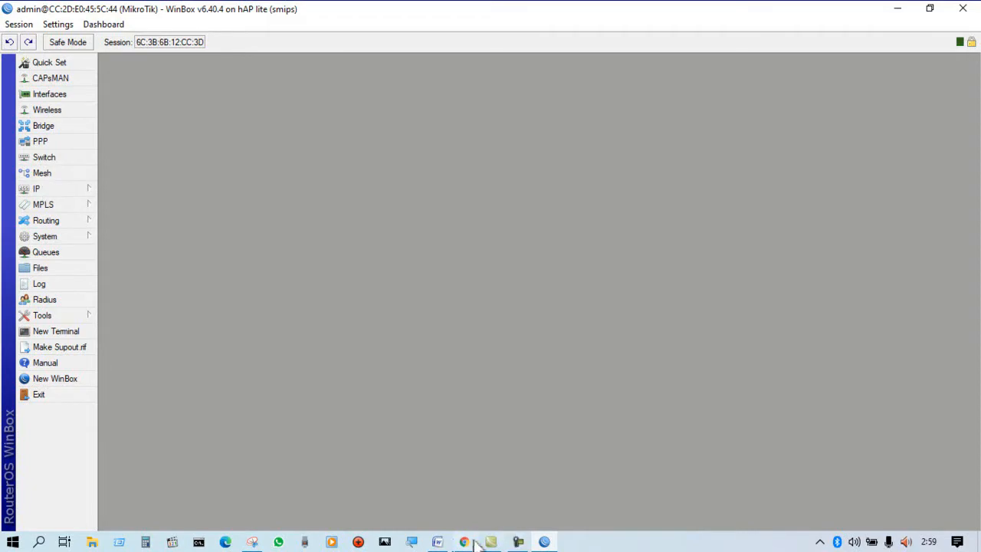
Switch to the Word document and highlight the Ether 1 heading with its IP and gateway lines in green.
left_click(437, 542)
left_click(705, 269)
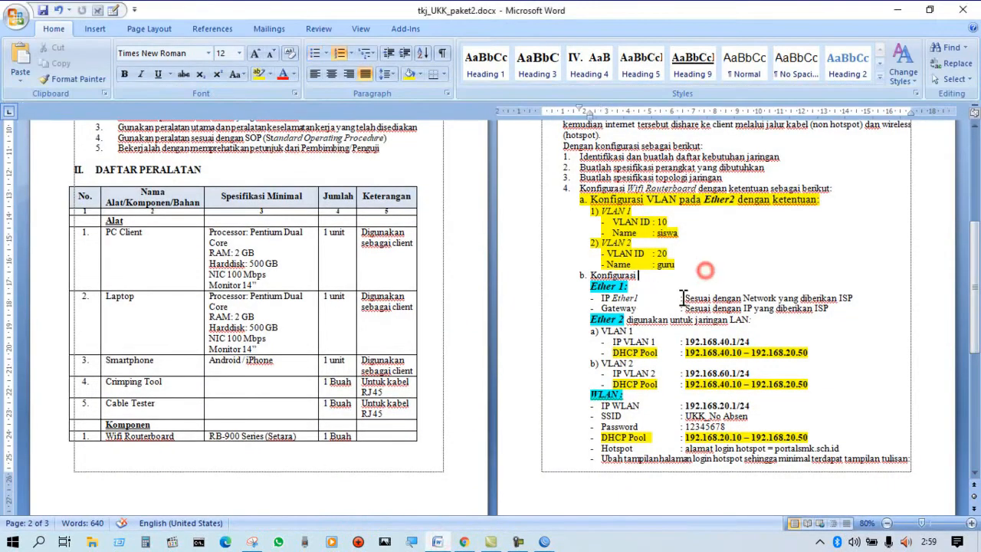
left_click_drag(591, 286, 825, 314)
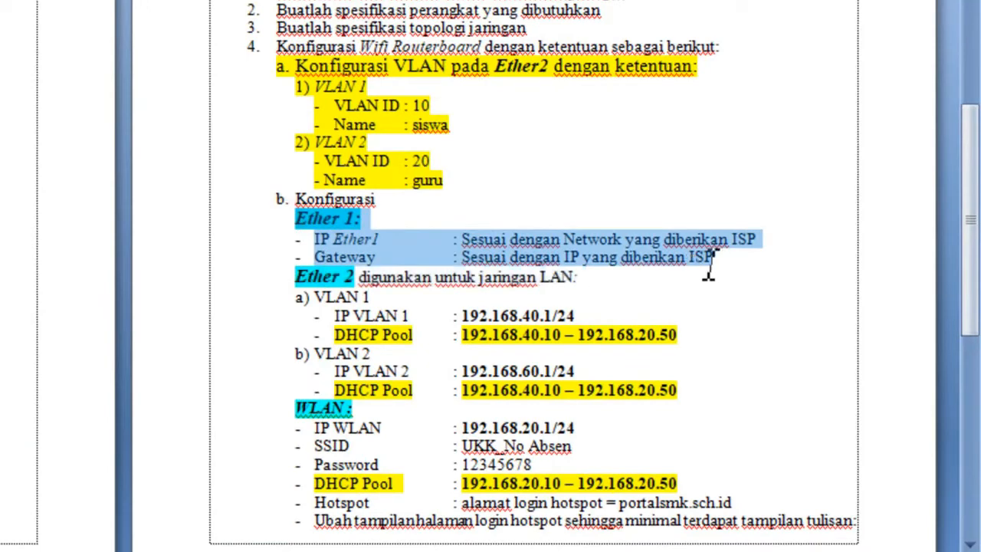
left_click_drag(708, 268, 750, 264)
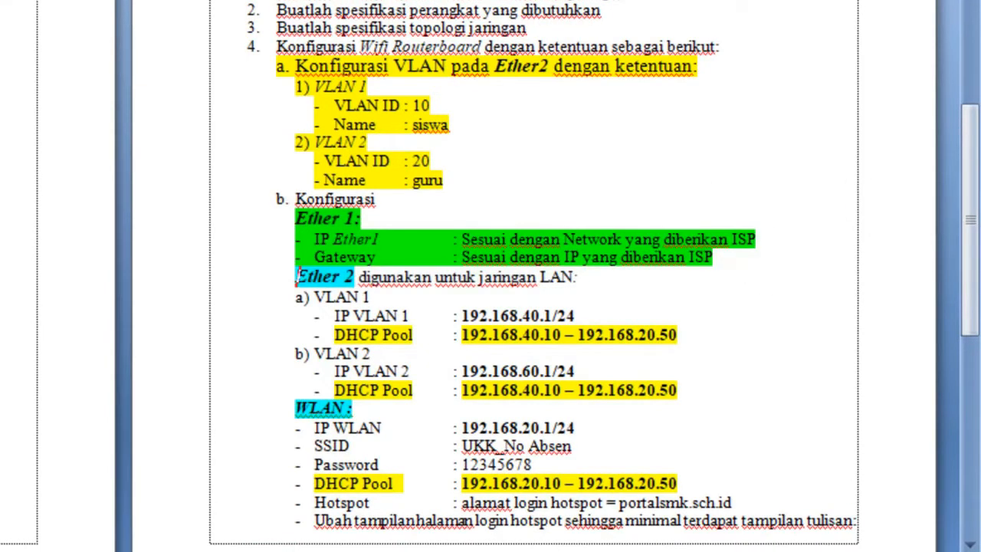
Switch to WinBox and add a DHCP client on interface ether1 with peer DNS, peer NTP and the default route enabled.
left_click(537, 152)
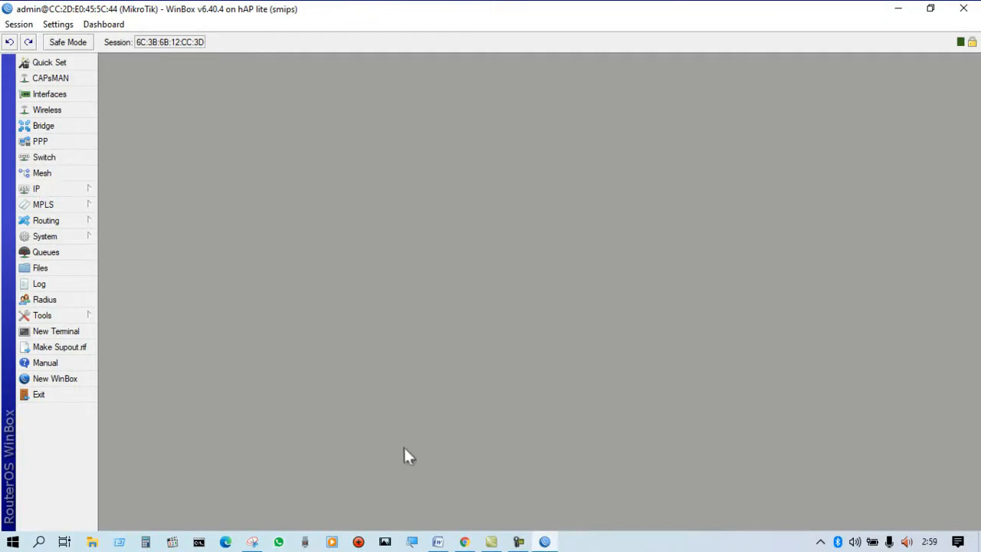
left_click(43, 192)
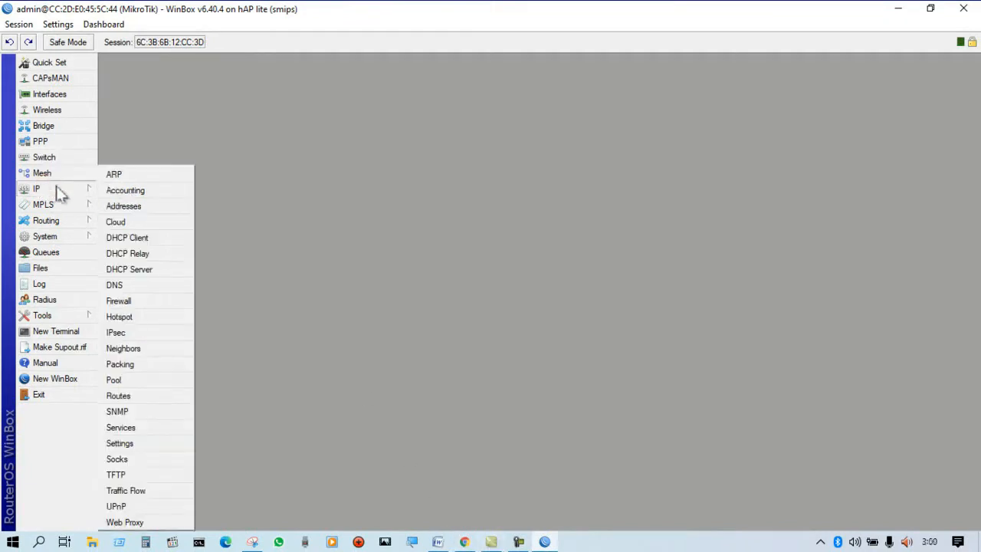
left_click(128, 239)
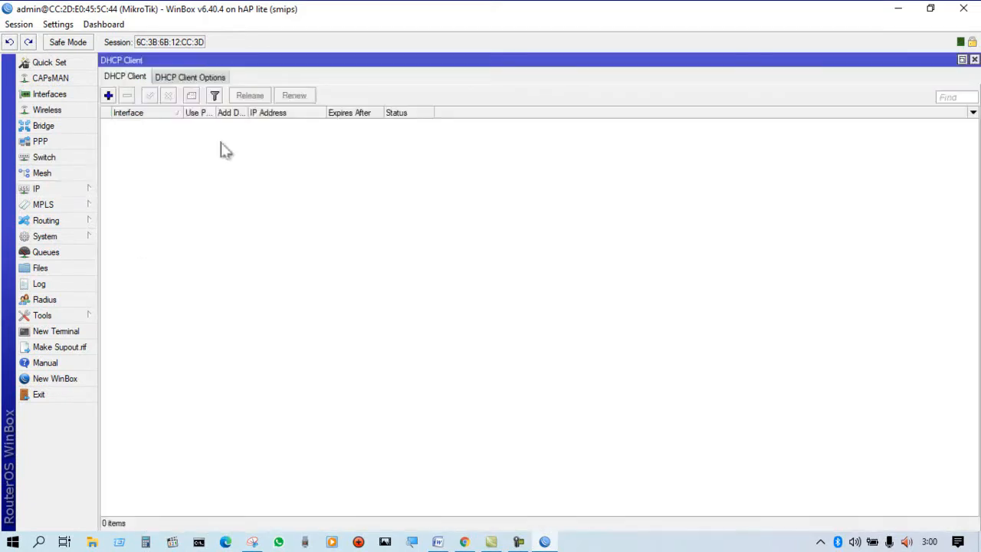
left_click(112, 95)
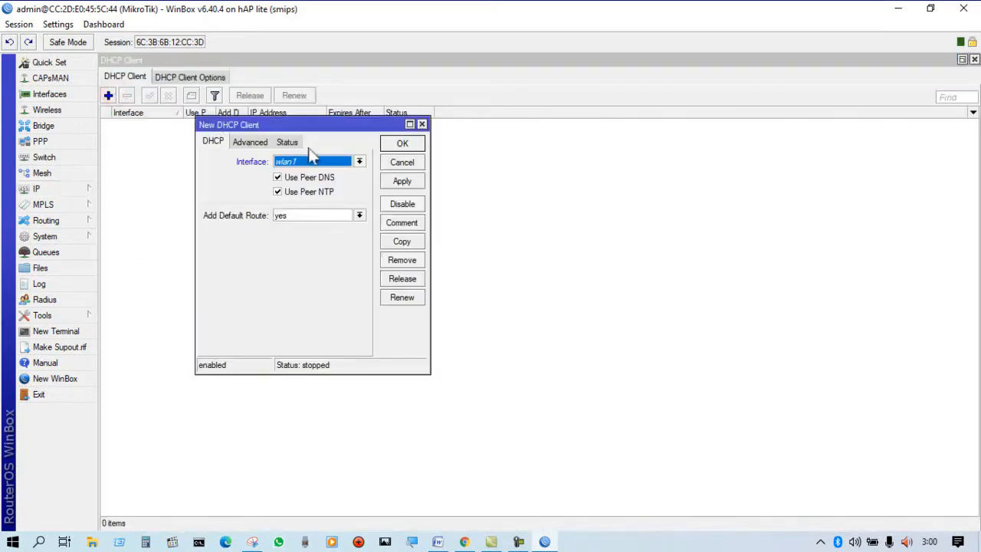
left_click(358, 161)
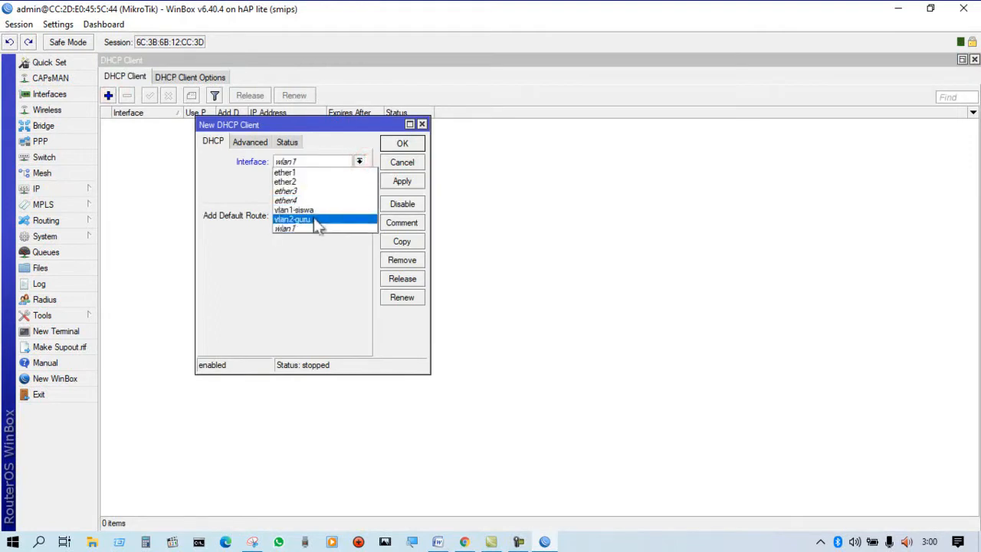
left_click(306, 173)
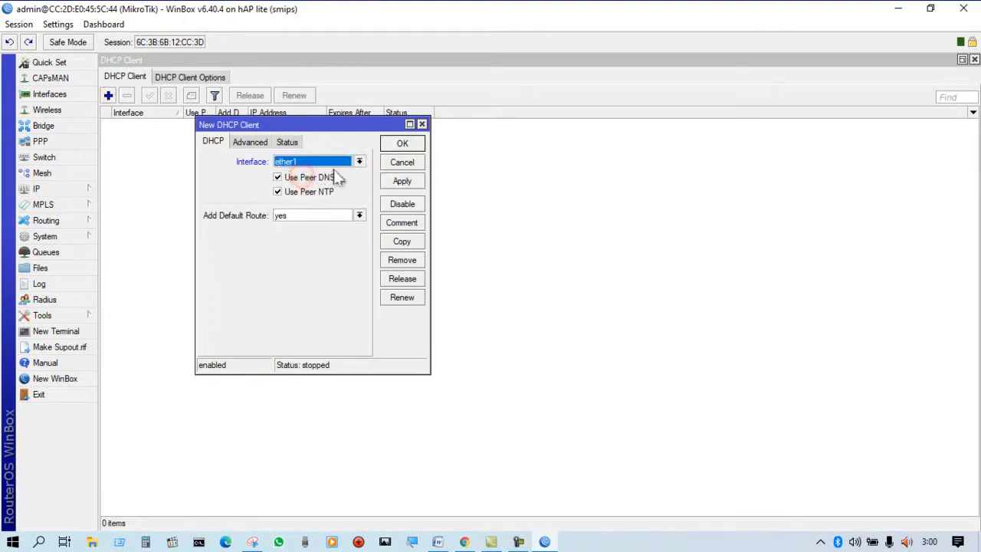
left_click(402, 181)
left_click(401, 144)
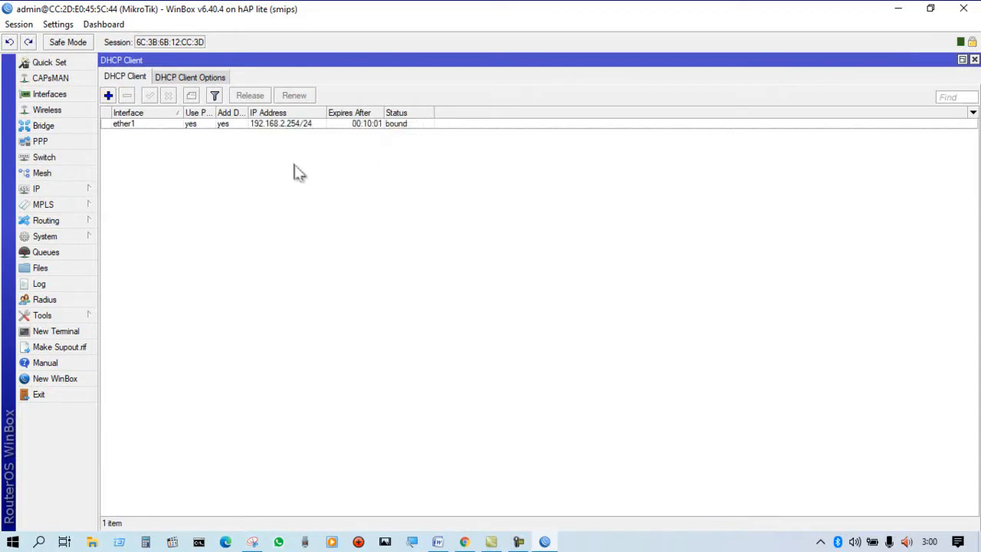
left_click(366, 125)
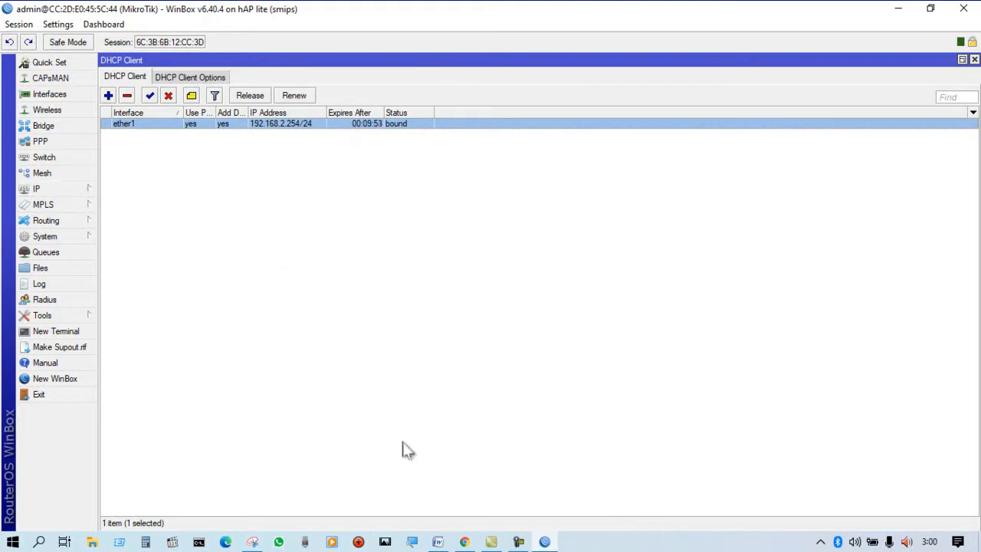
Start a new firewall NAT rule with chain srcnat and out interface ether1.
left_click(36, 190)
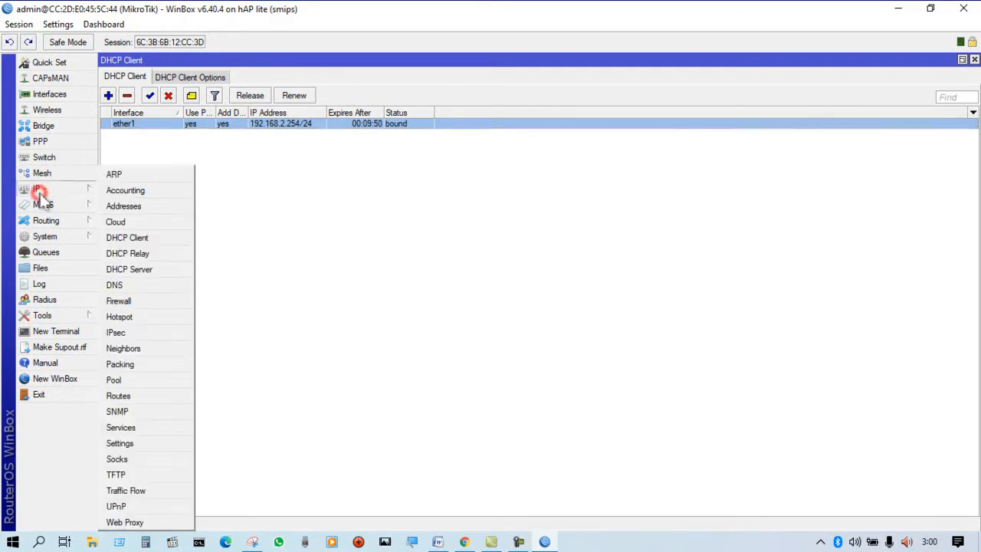
left_click(140, 301)
left_click(158, 95)
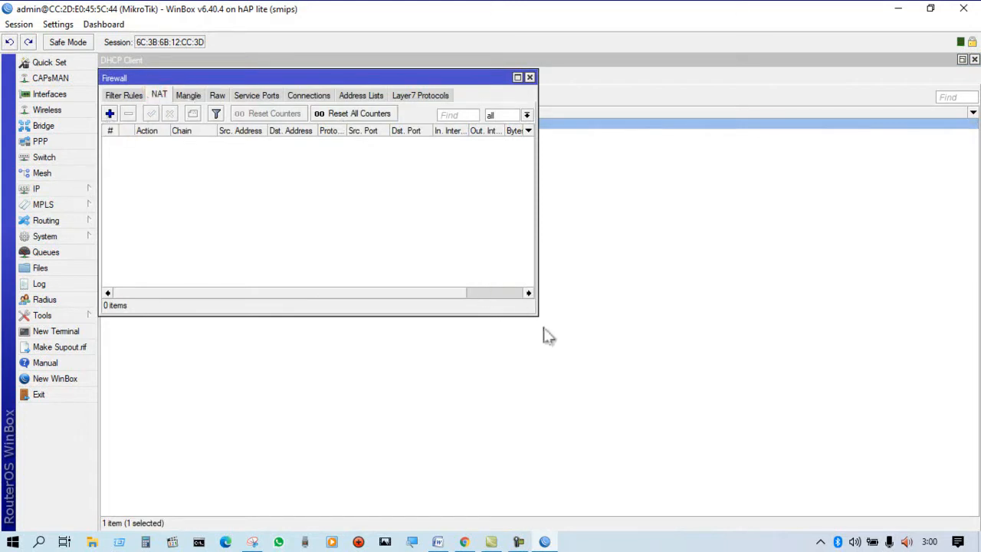
left_click_drag(537, 313, 730, 435)
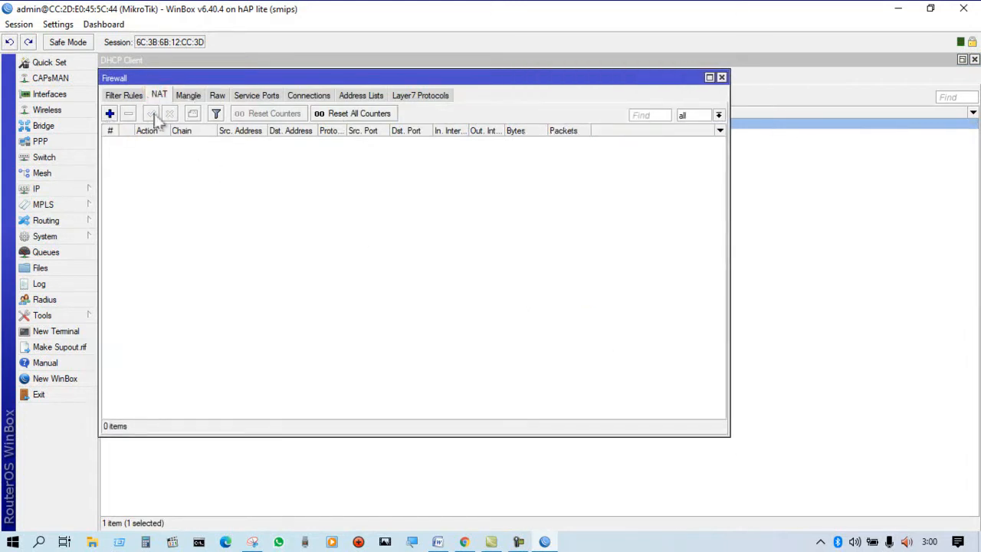
left_click(110, 113)
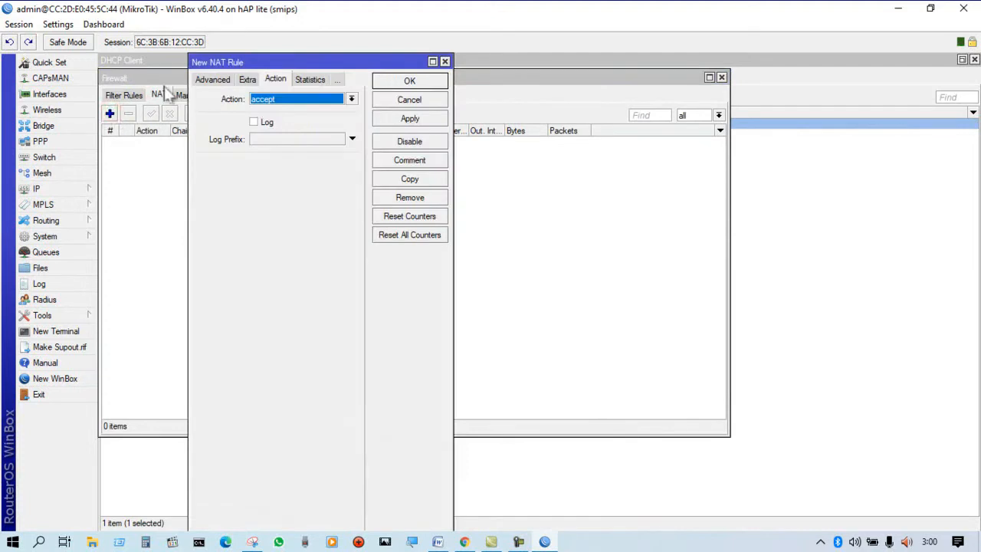
left_click(204, 81)
left_click(205, 80)
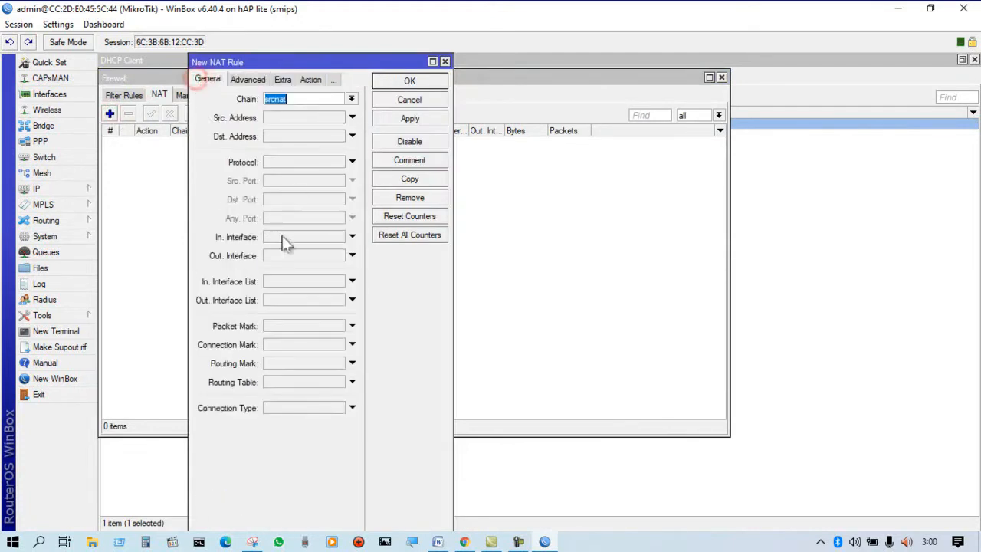
left_click(349, 256)
left_click(339, 256)
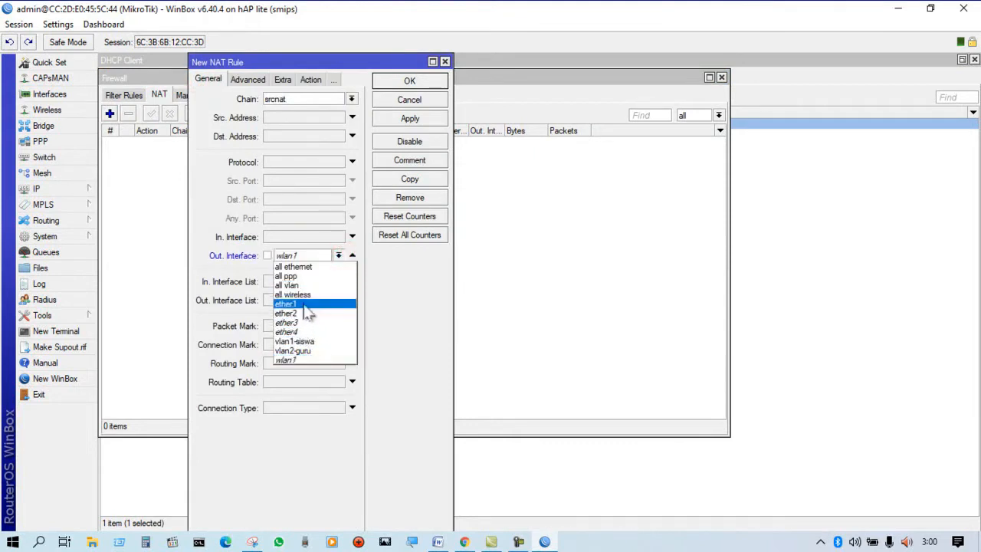
left_click(305, 304)
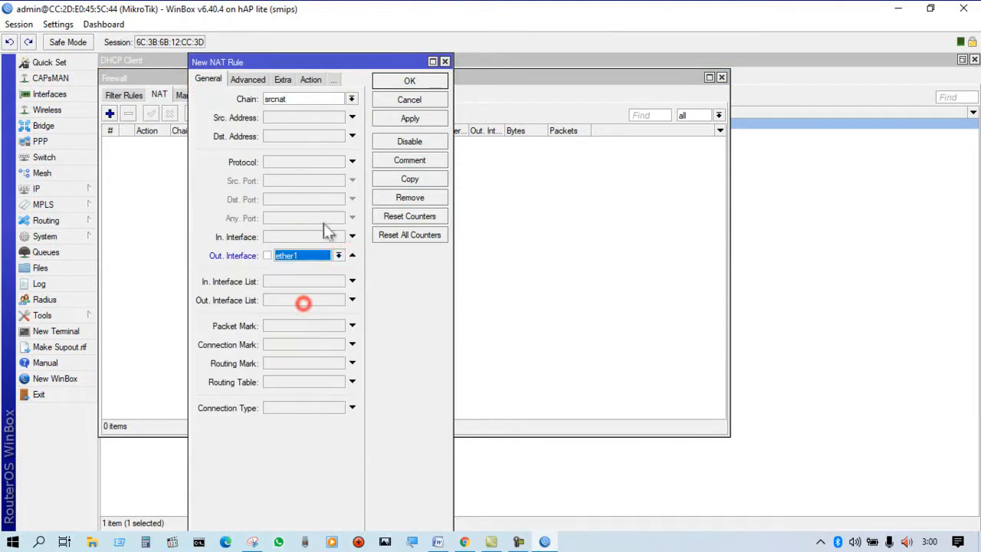
Set the NAT rule's action to masquerade, save it, and close the Firewall and DHCP Client windows.
left_click(310, 80)
left_click(282, 99)
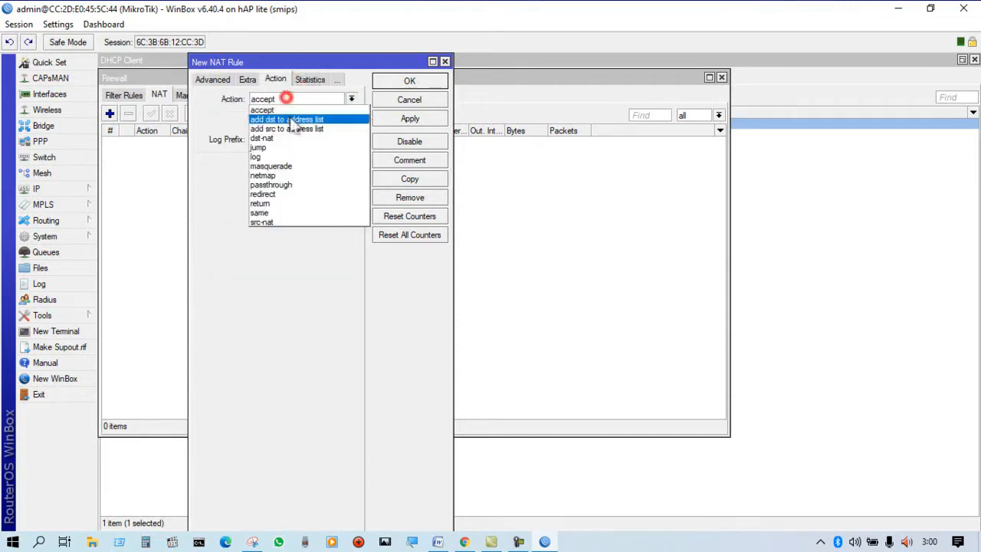
left_click(303, 165)
left_click(407, 120)
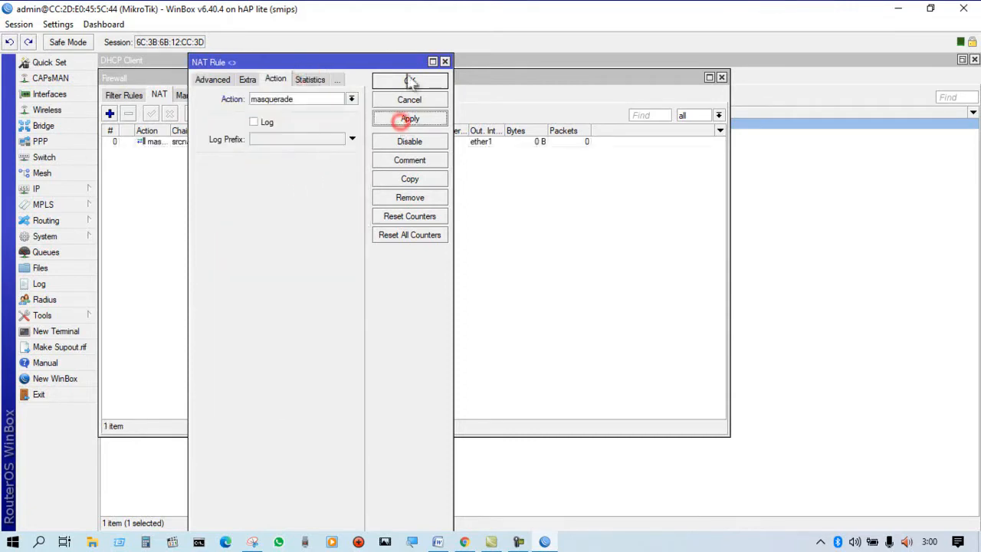
left_click(409, 80)
left_click_drag(439, 80, 556, 97)
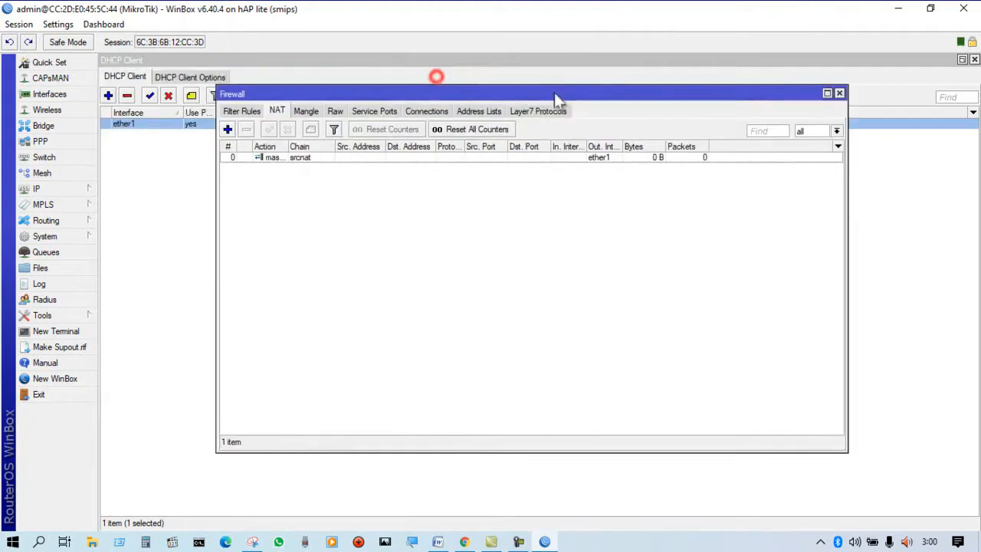
left_click(839, 94)
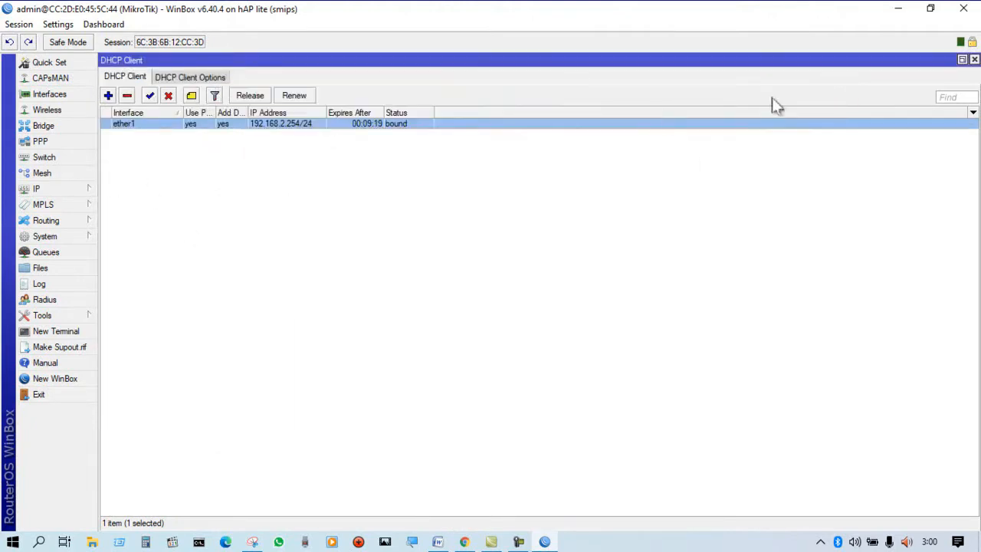
left_click(974, 59)
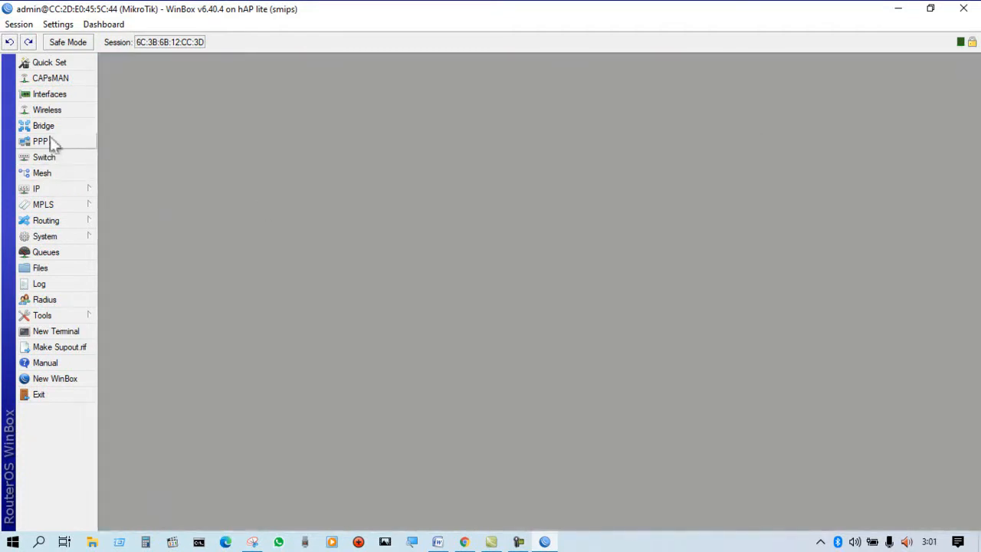
Switch to the Word document and highlight the VLAN 1 and VLAN 2 blocks through the WLAN heading in green.
left_click(40, 190)
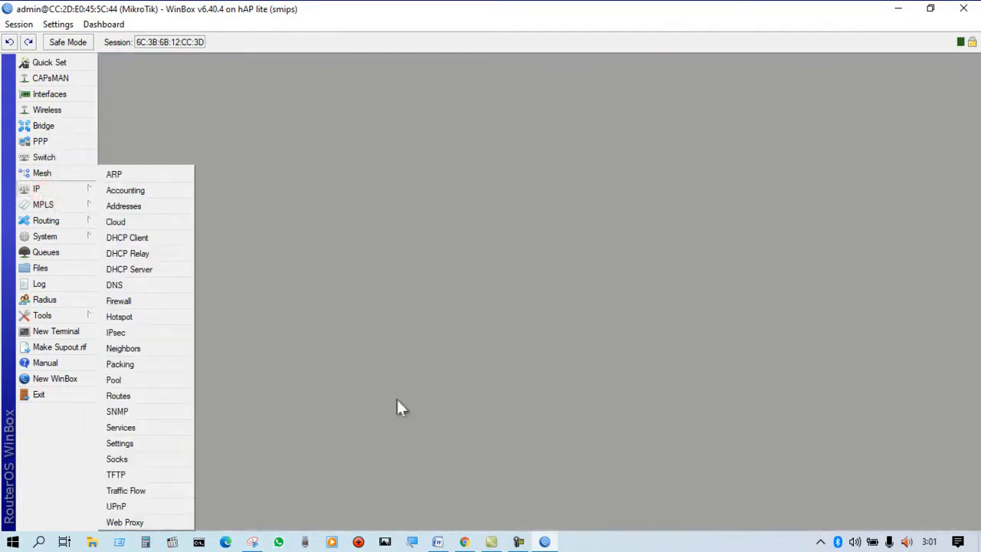
left_click(438, 541)
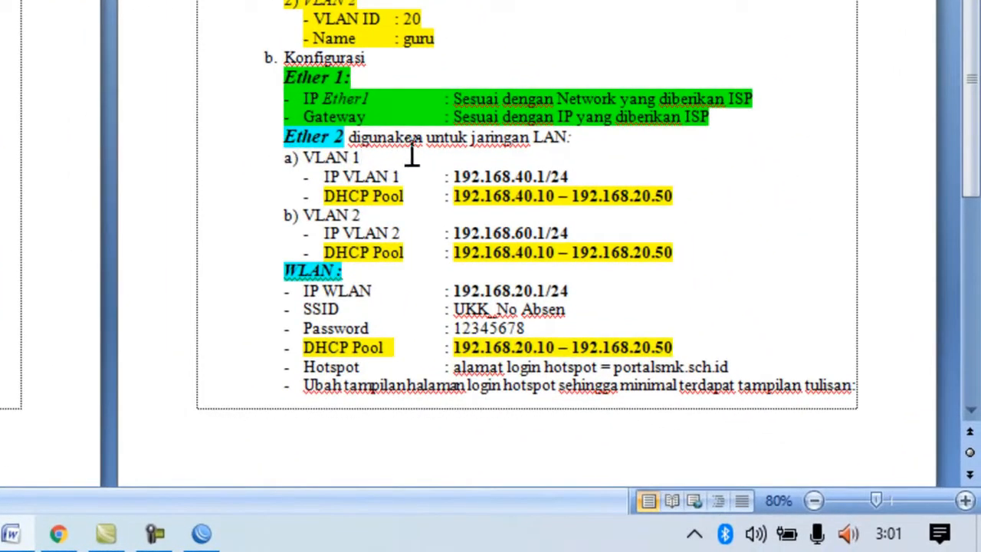
left_click_drag(277, 163, 709, 268)
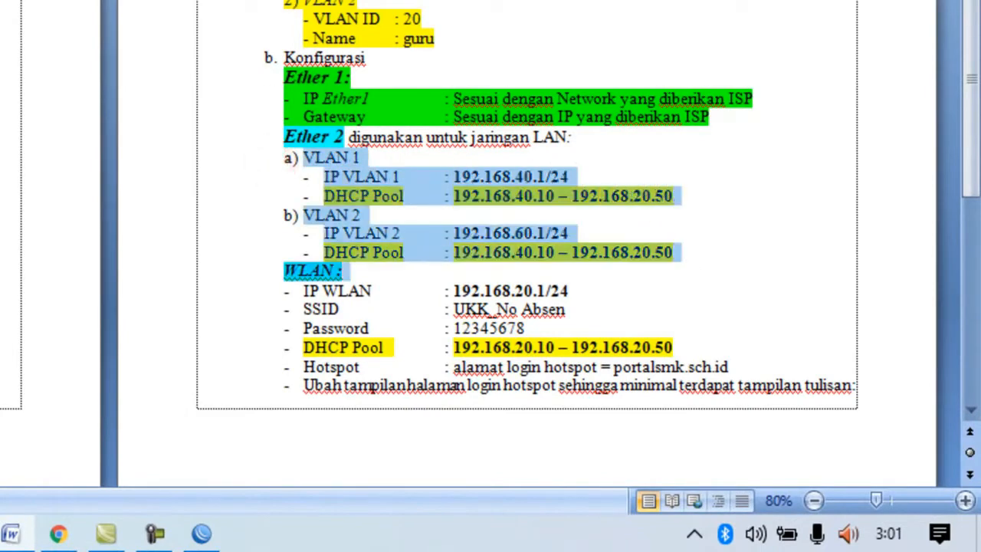
left_click(0, 0)
left_click(670, 32)
left_click(440, 161)
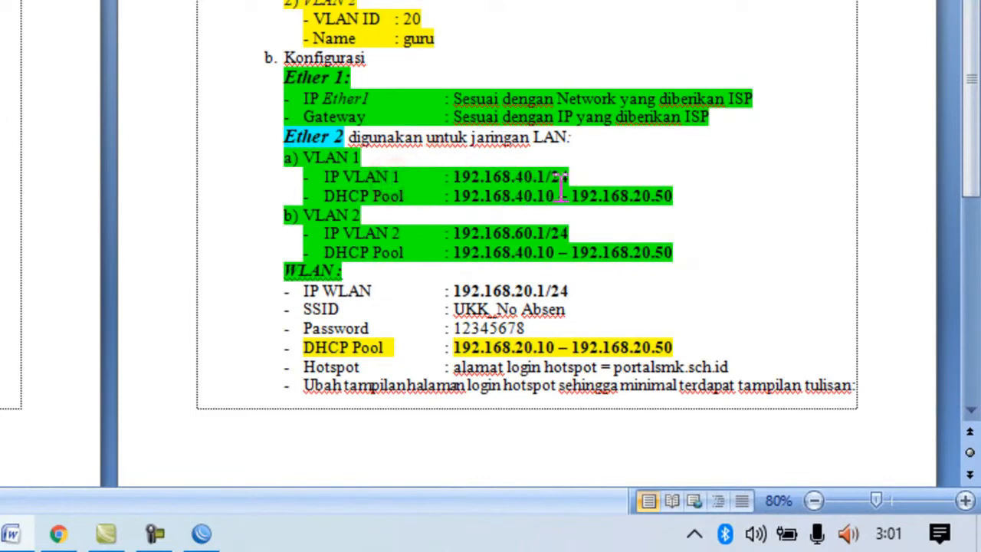
Try a yellow highlight on the VLAN 1 and VLAN 2 blocks through the WLAN heading.
left_click(585, 170)
left_click(547, 180)
left_click_drag(279, 160, 704, 276)
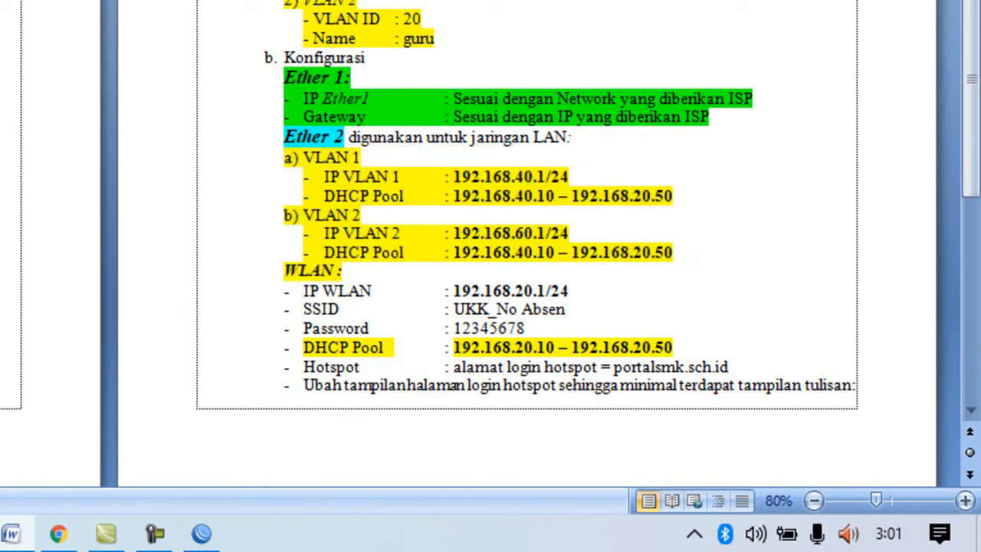
left_click(725, 177)
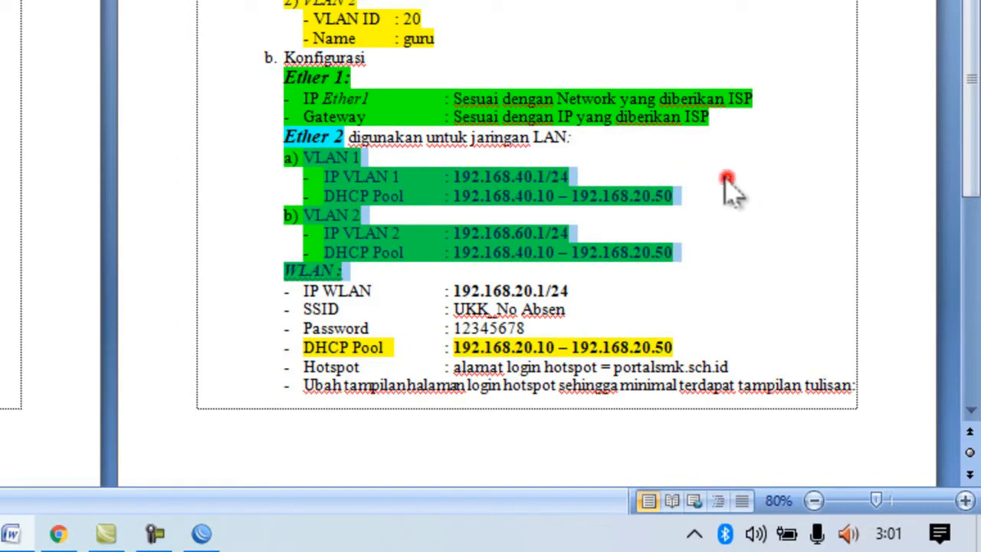
Review the IP VLAN 1 and IP VLAN 2 address lines in the assignment.
left_click(623, 169)
left_click(443, 173)
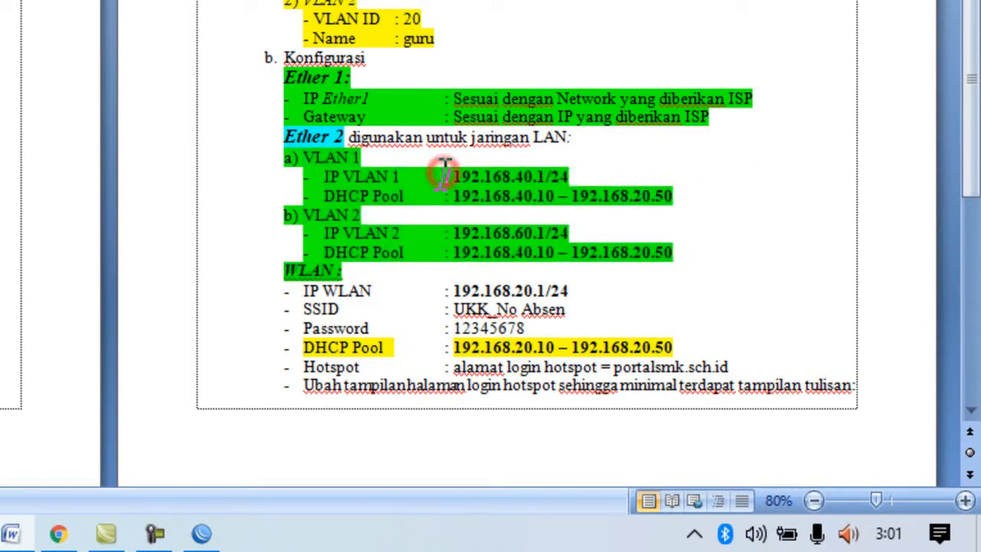
left_click(428, 232)
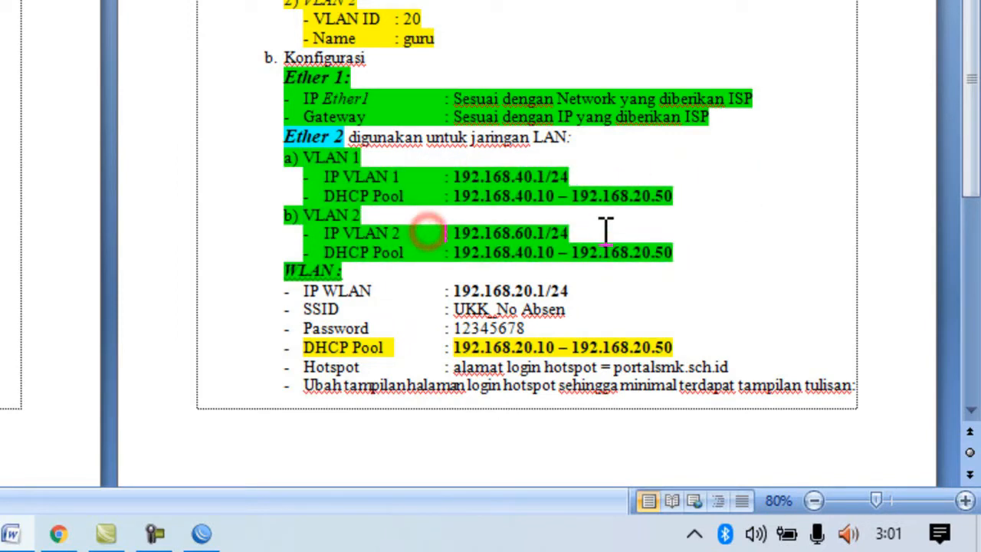
left_click_drag(606, 228, 445, 221)
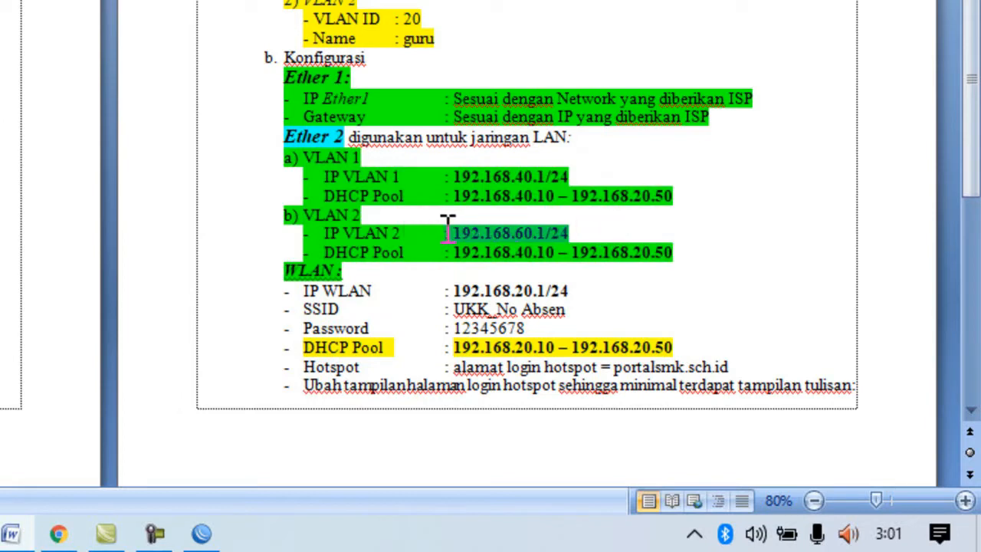
left_click(757, 221)
Switch to WinBox and add the IP address 192.168.40.1/24 on interface vlan1-siswa.
key("alt+Tab")
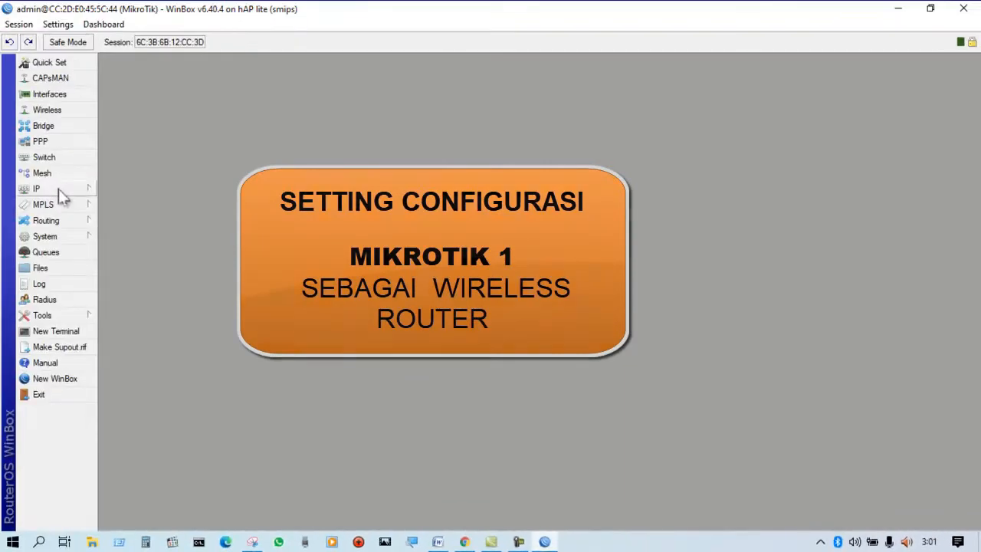
left_click(58, 188)
left_click(112, 206)
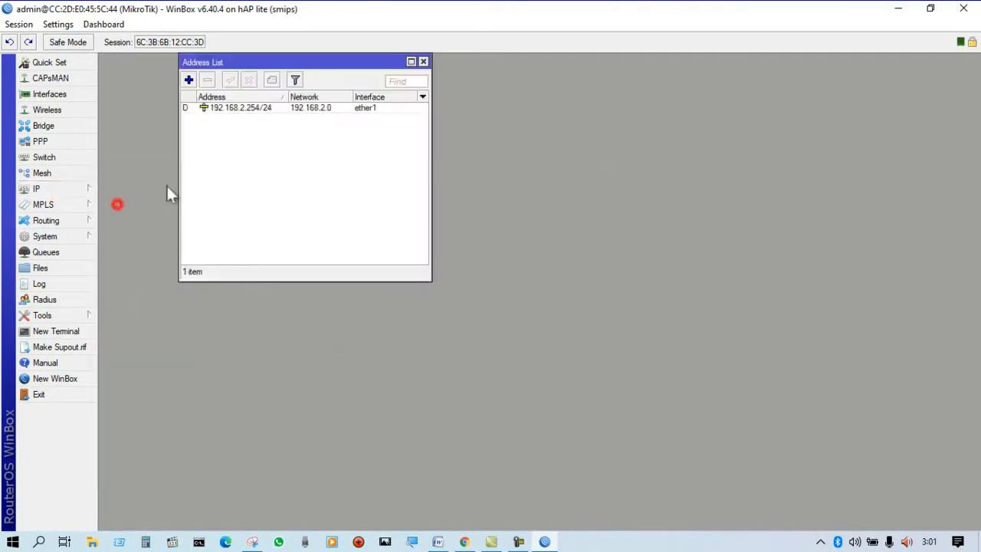
left_click(189, 81)
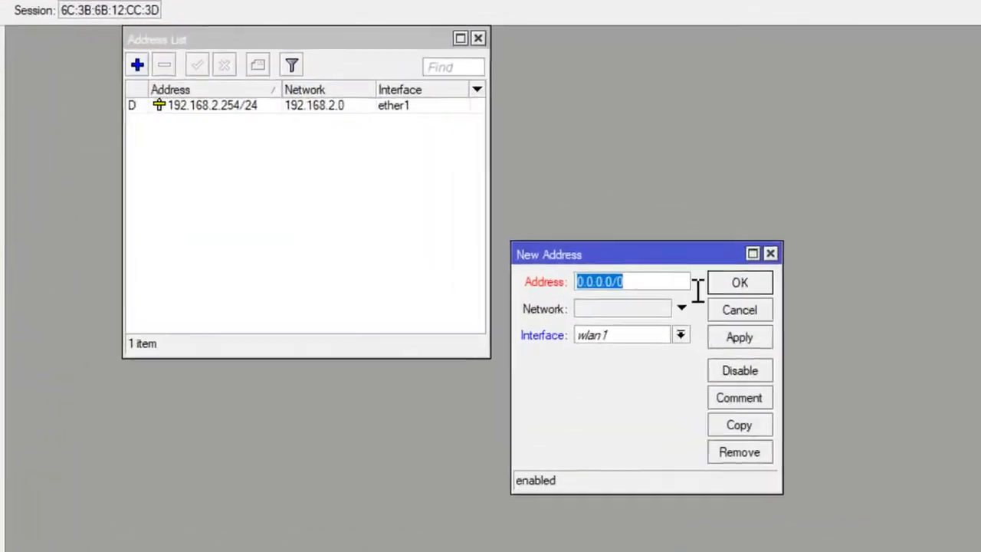
type("1")
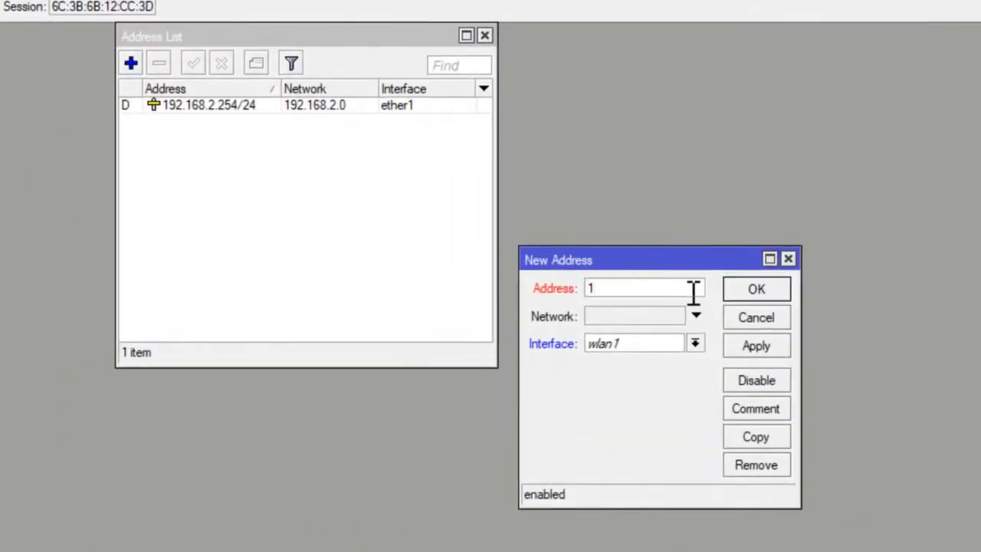
type("92.168.40.1/24")
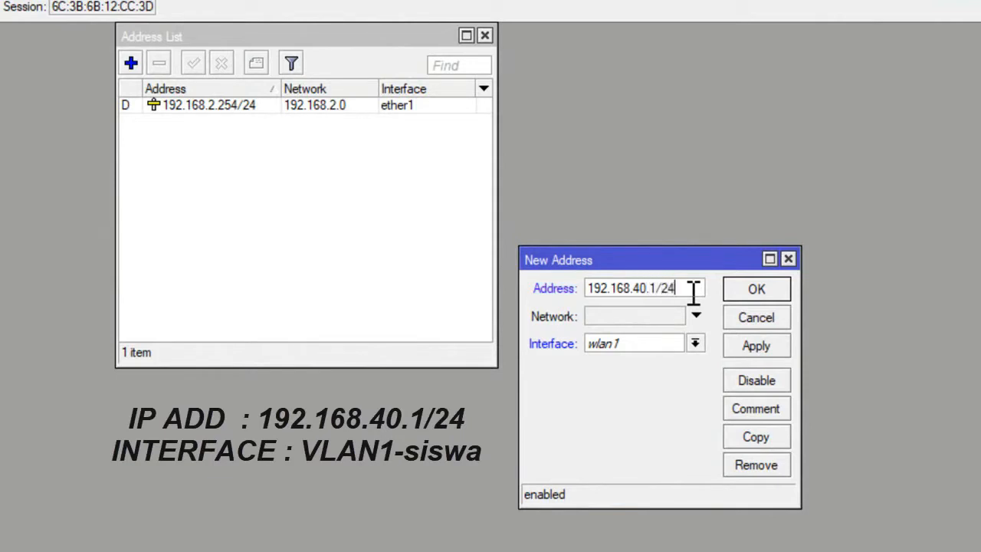
left_click(695, 343)
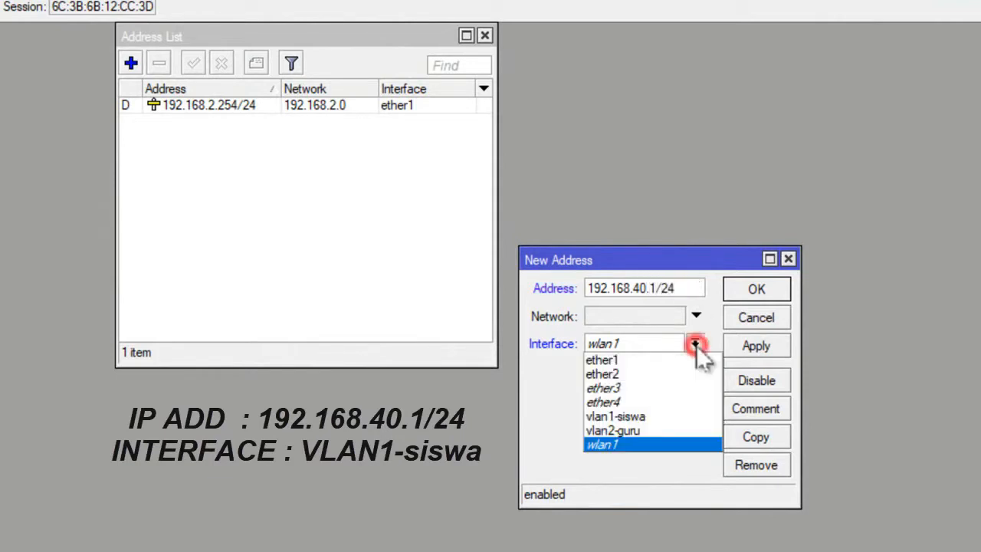
left_click(674, 414)
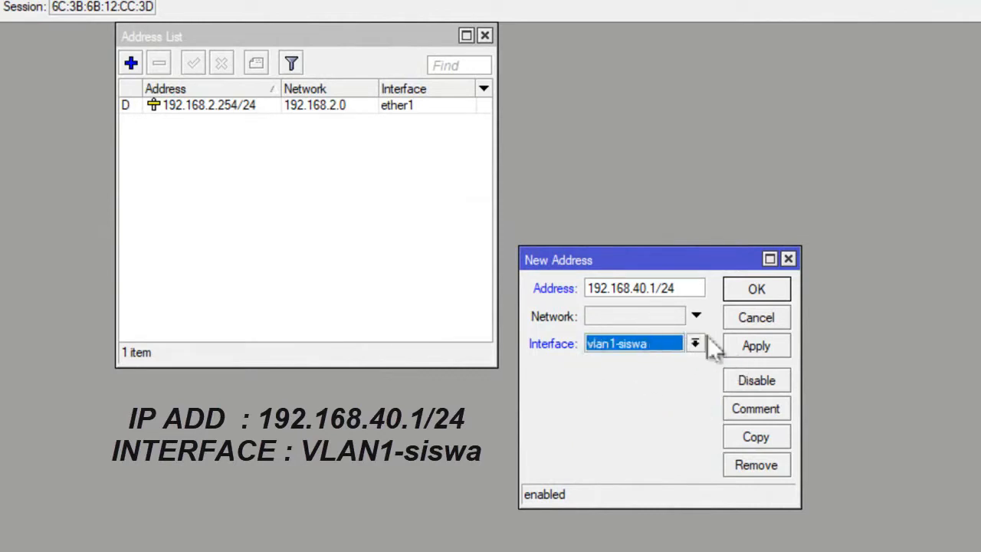
left_click(757, 346)
left_click(751, 291)
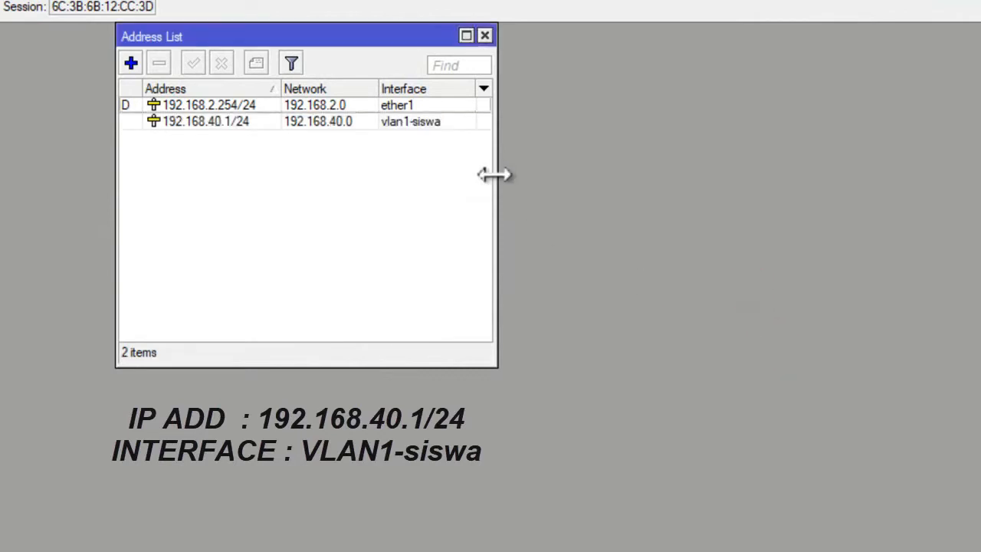
Widen the Address List window and add the IP address 192.168.60.1/24 on interface vlan2-guru.
left_click_drag(493, 175, 692, 175)
left_click(130, 62)
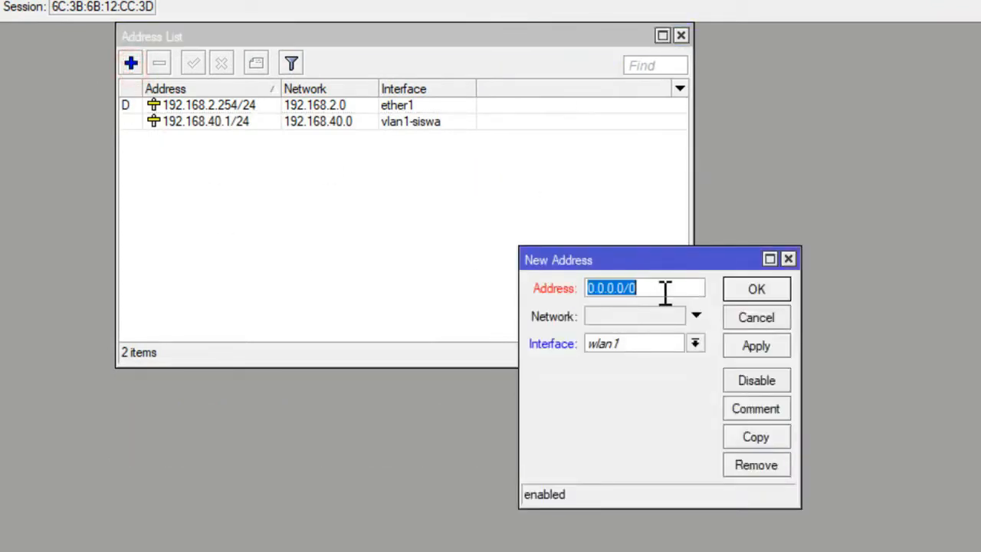
type("192")
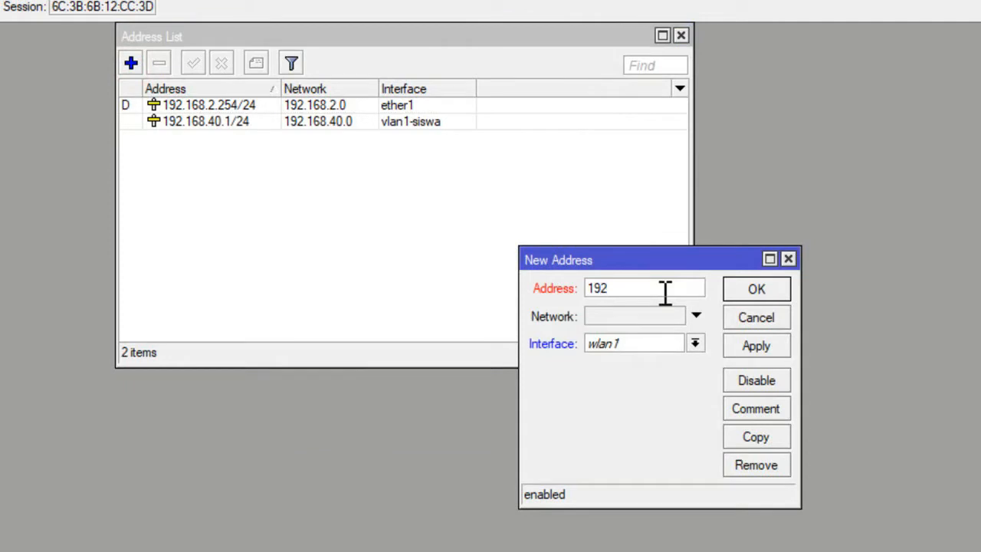
type(".168.60.1/24")
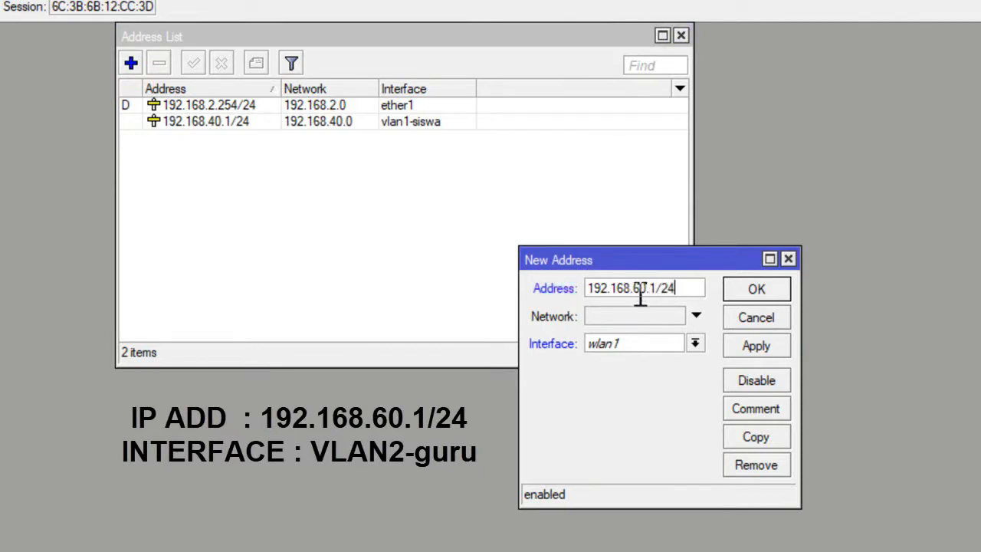
left_click(695, 344)
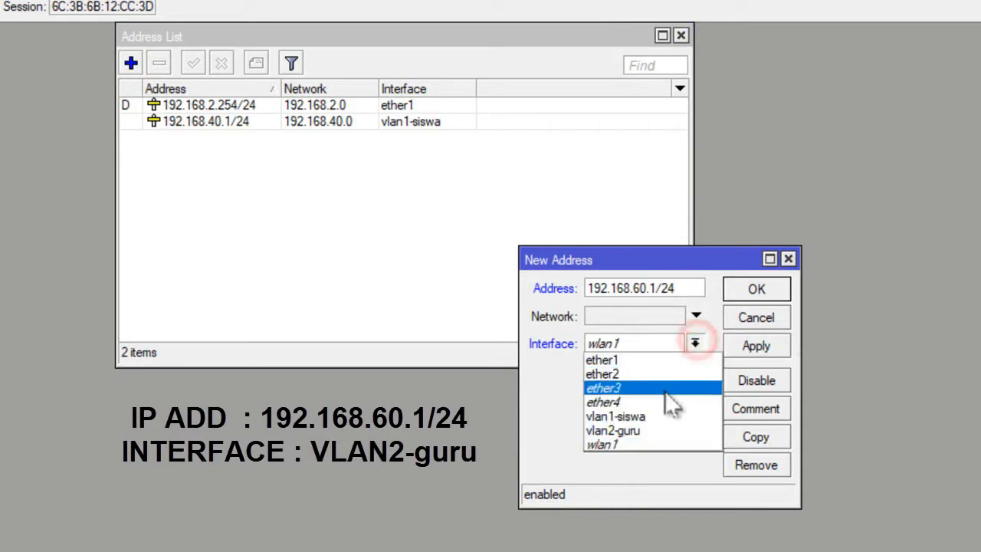
left_click(660, 431)
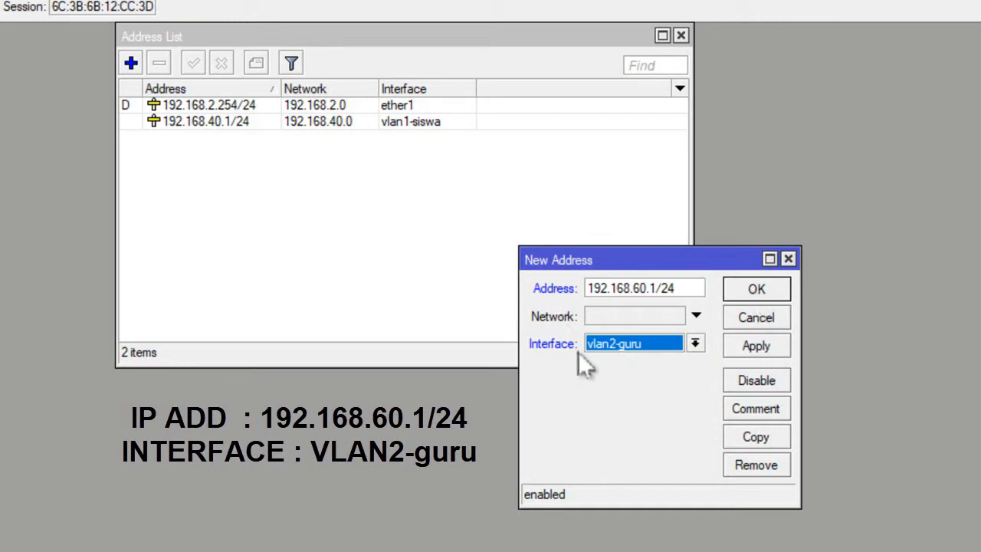
left_click(748, 288)
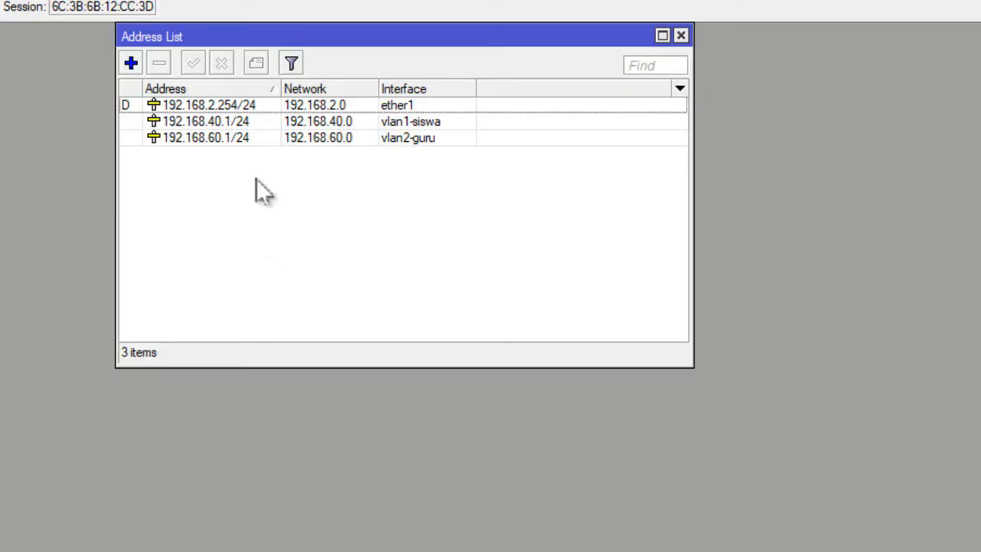
Start a new address entry, and highlight the IP WLAN line in green in the Word assignment.
left_click(130, 62)
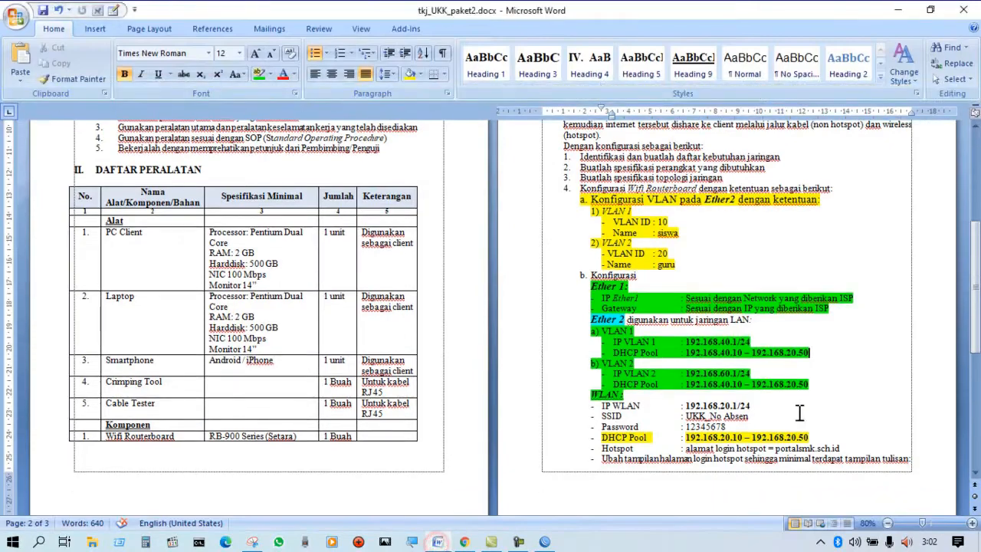
left_click(821, 407)
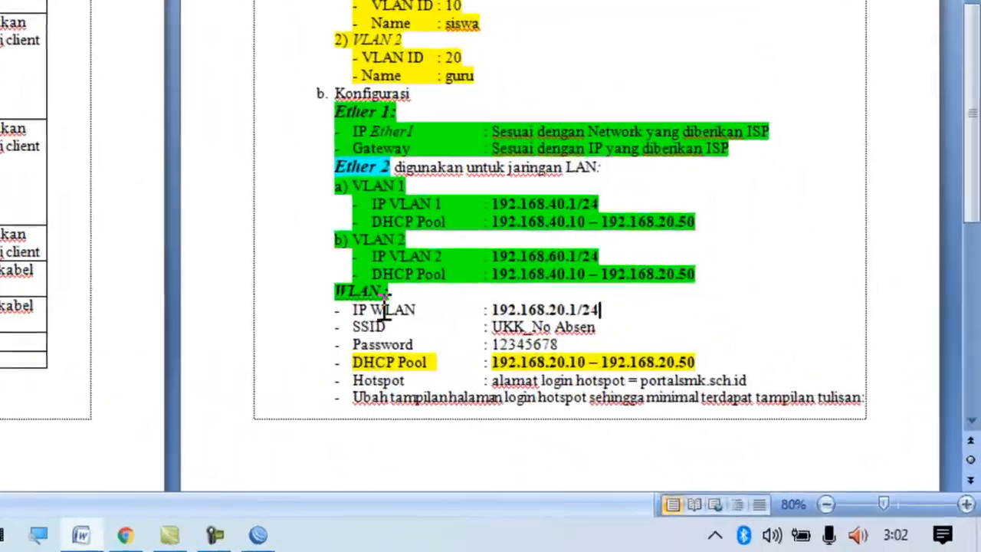
left_click_drag(336, 307, 643, 306)
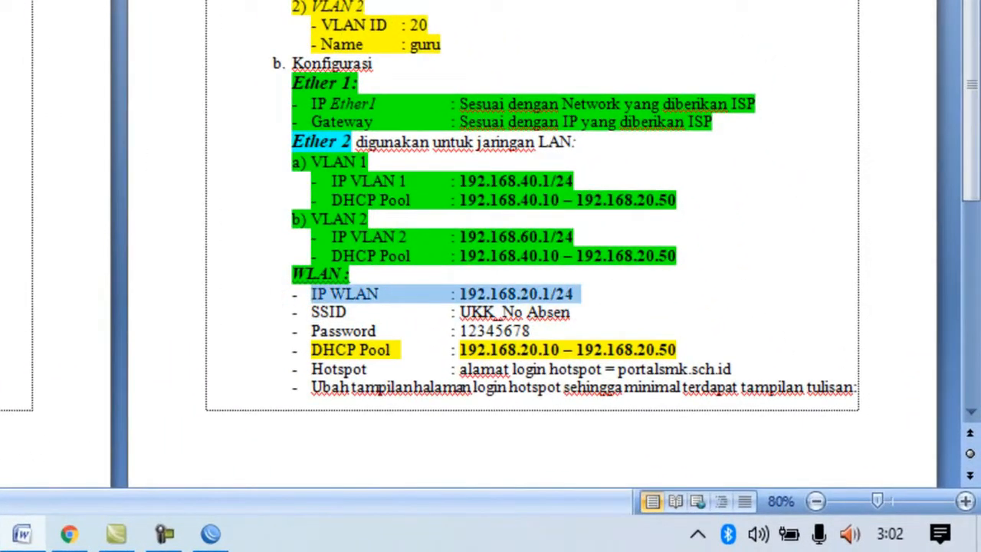
key("ctrl+alt+h")
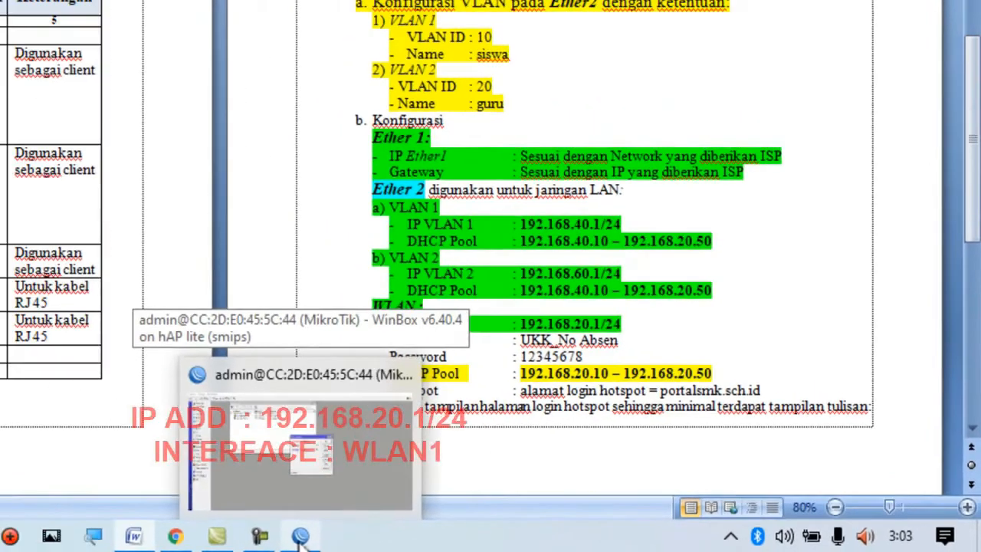
Return to WinBox, save the new address as 192.168.20.1/24 on interface wlan1, and check its entry.
left_click(210, 541)
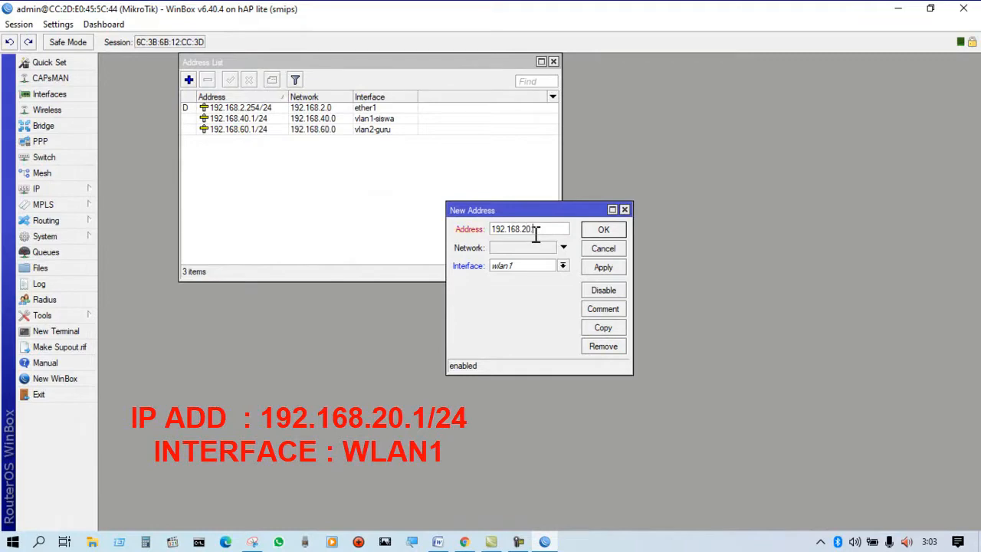
type("1/24")
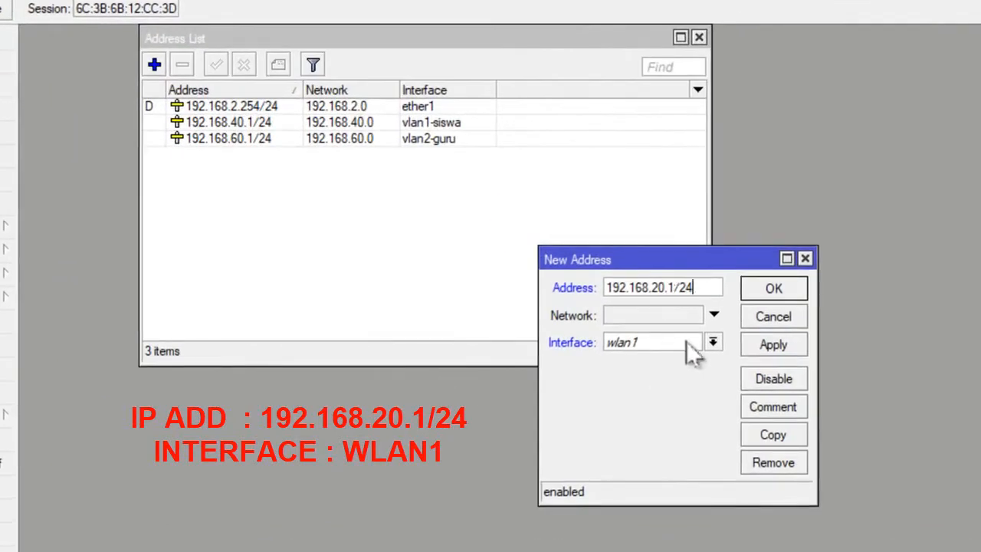
left_click(772, 292)
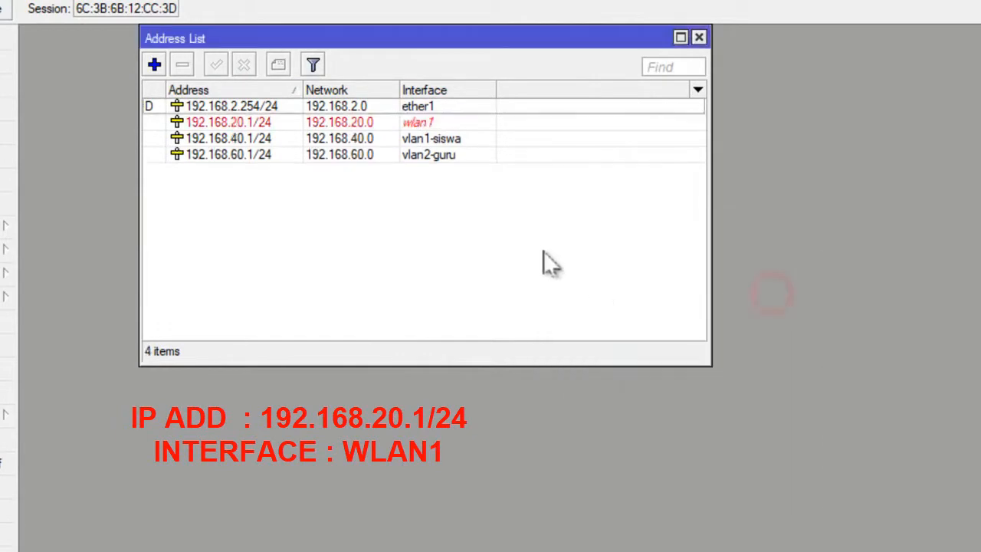
double_click(399, 122)
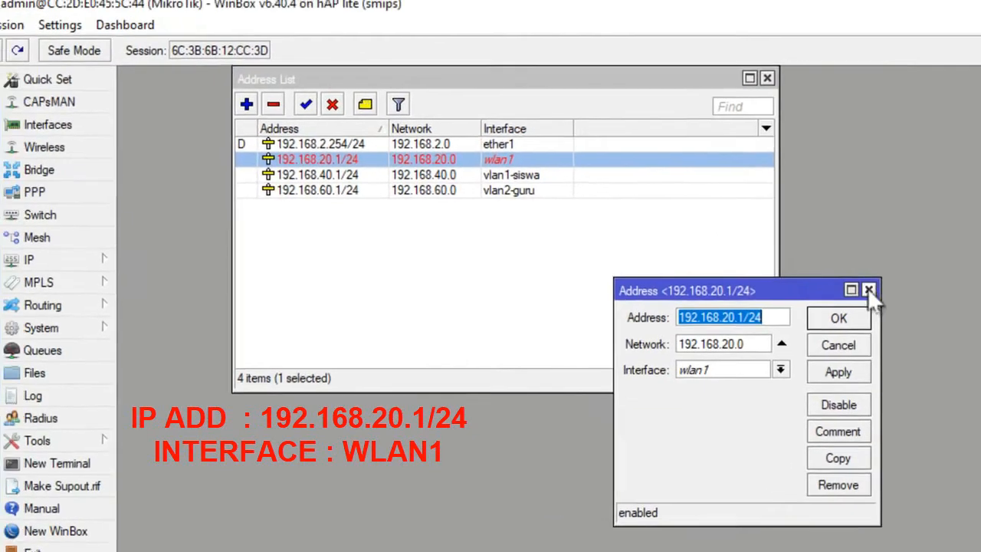
left_click(868, 290)
Enable the wlan1 wireless interface and close the Address List window.
left_click(80, 146)
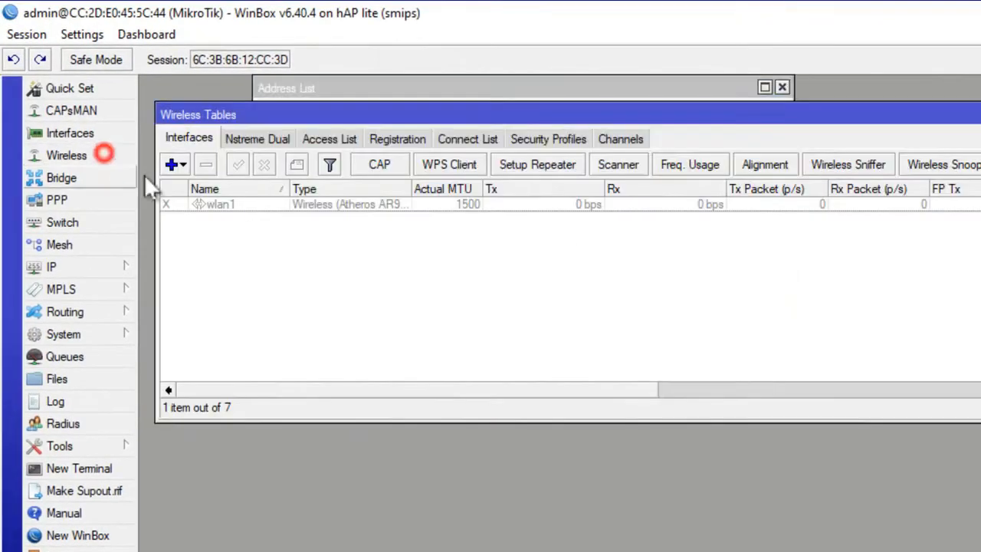
left_click(233, 203)
left_click(237, 164)
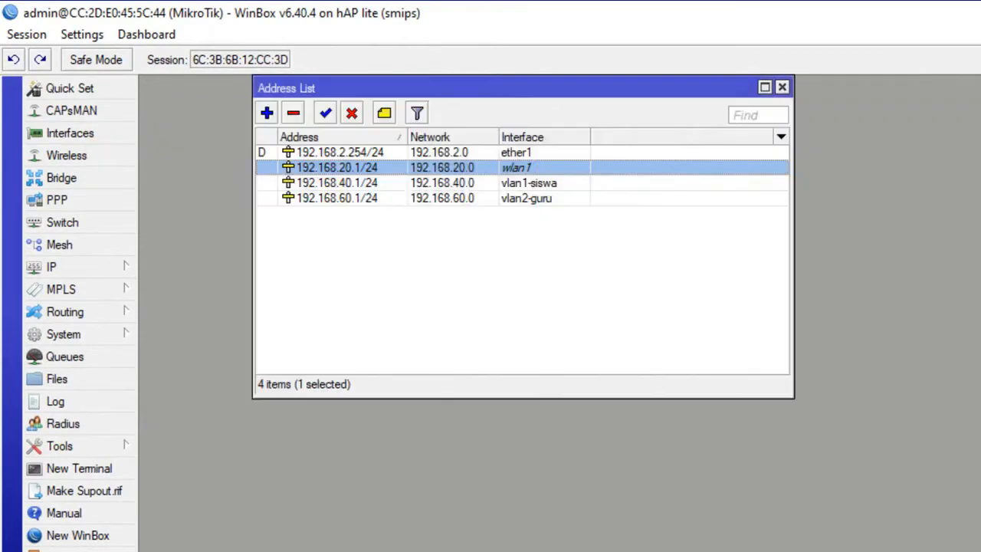
left_click(502, 299)
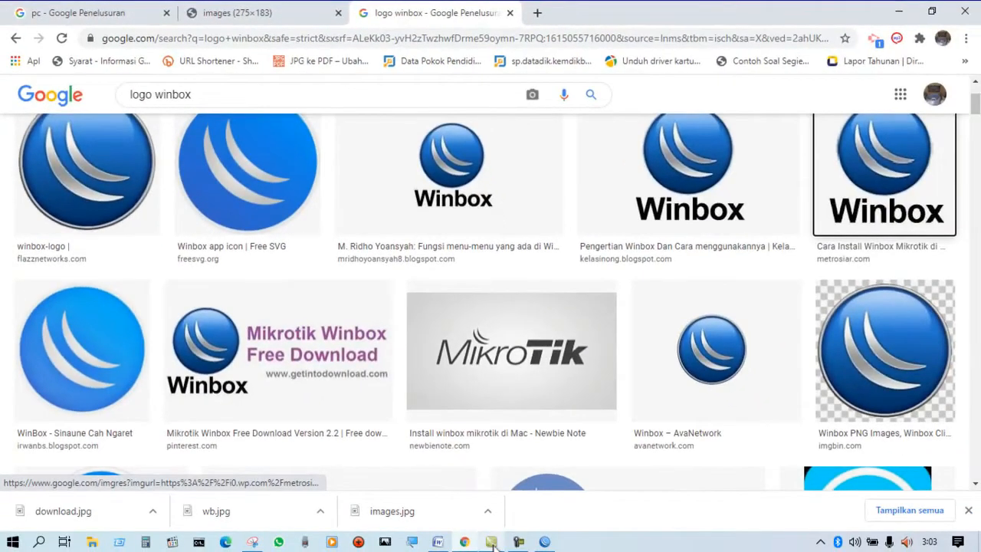
left_click(493, 542)
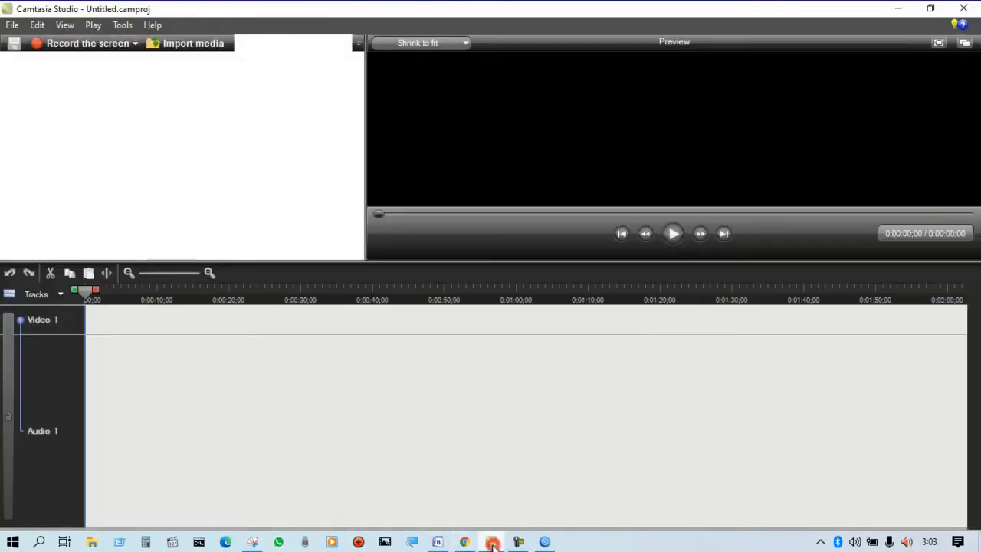
left_click(545, 542)
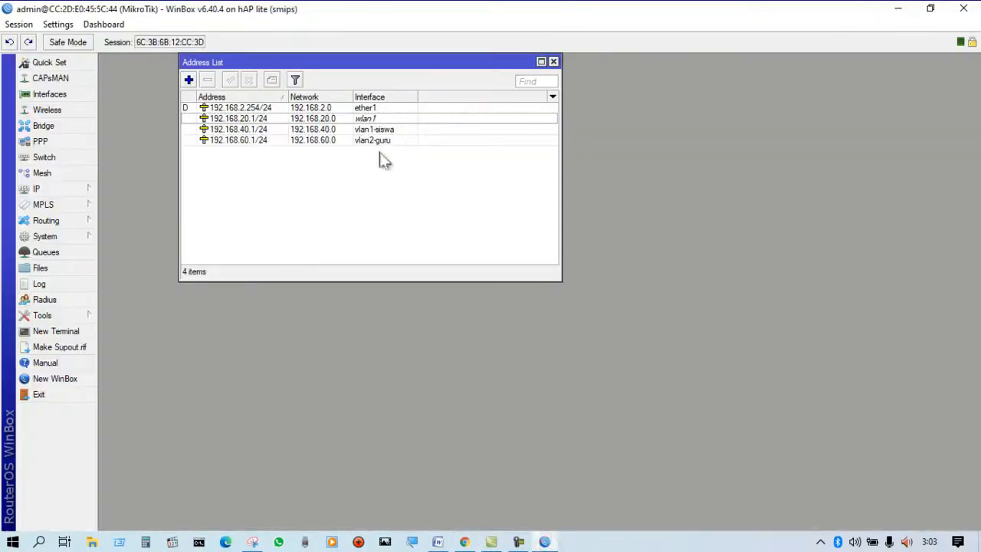
left_click(553, 61)
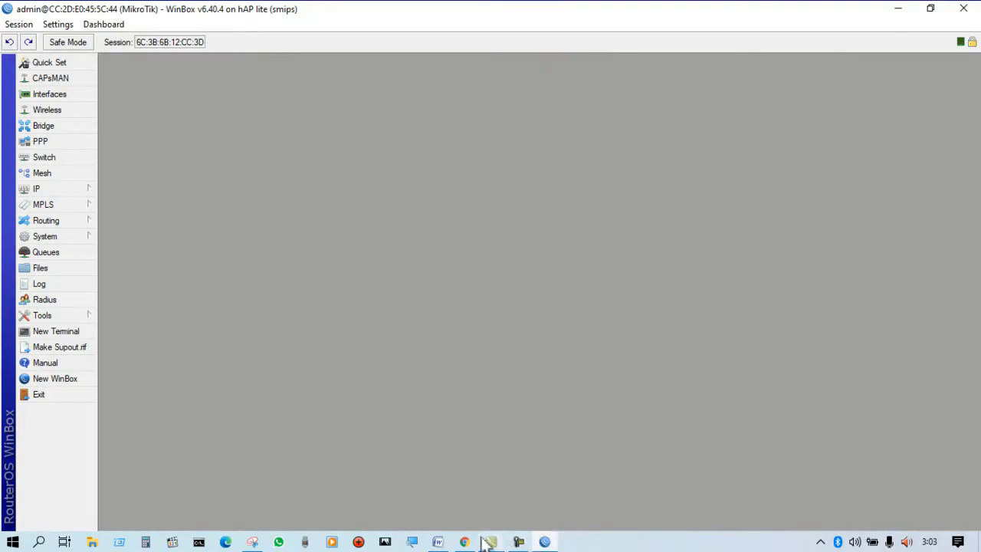
Switch to the Word assignment and highlight the SSID line under the WLAN heading in green.
left_click(440, 540)
left_click(826, 372)
scroll(827, 368, "down", 4)
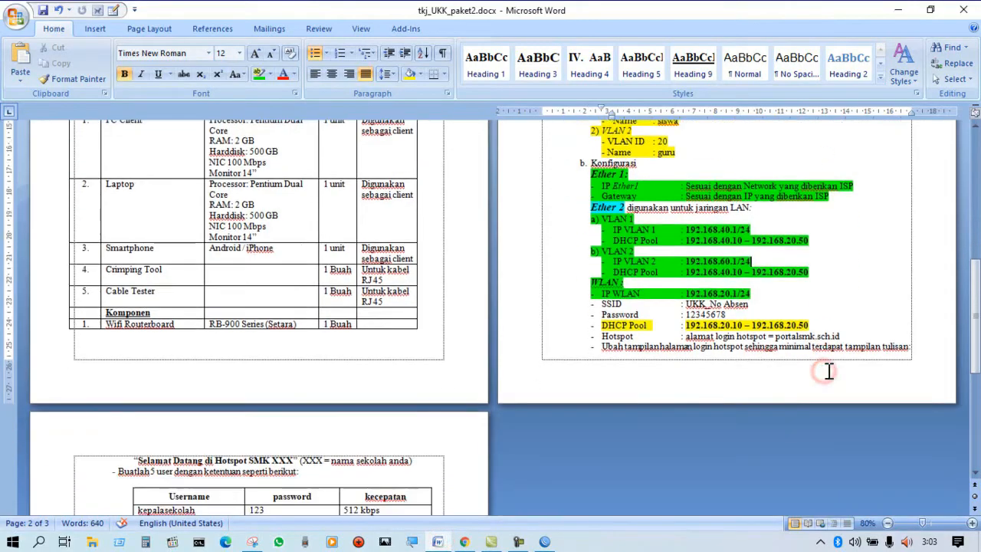
left_click(827, 259)
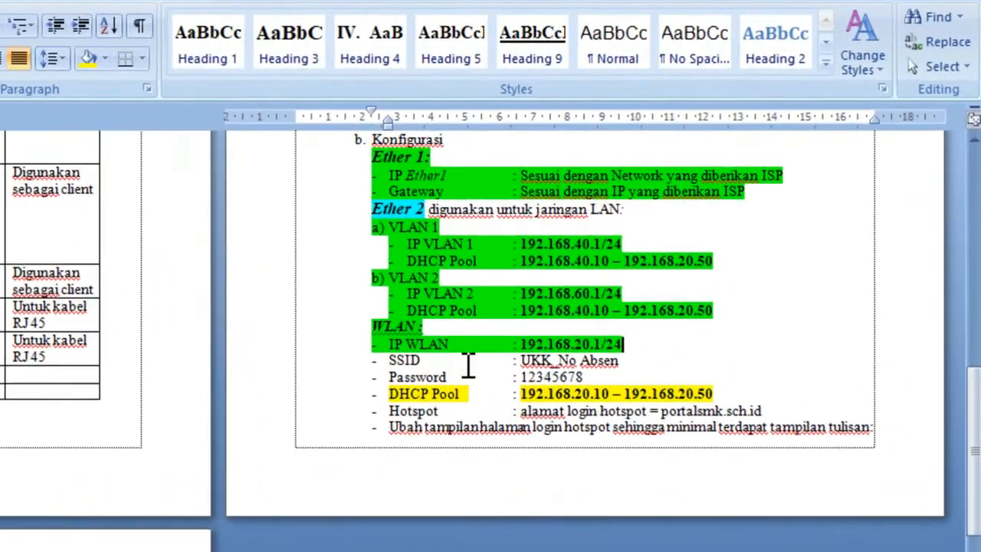
left_click(653, 267)
left_click_drag(375, 360, 689, 357)
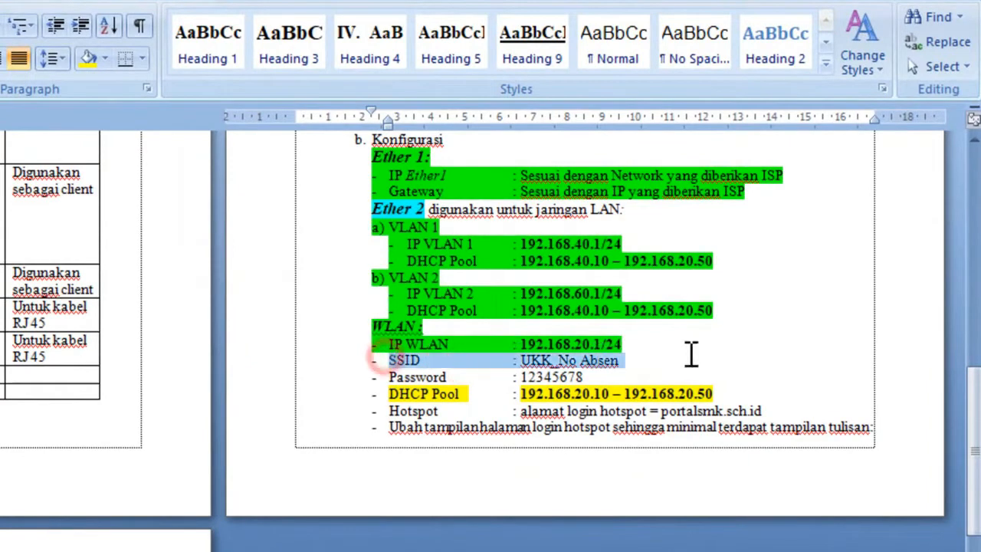
left_click(648, 357)
left_click(374, 362)
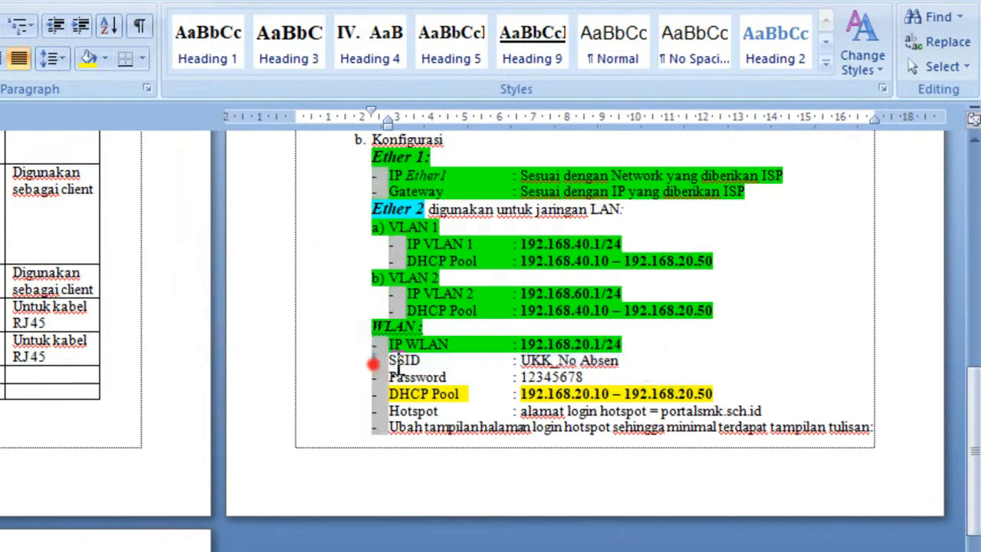
left_click_drag(664, 365, 388, 361)
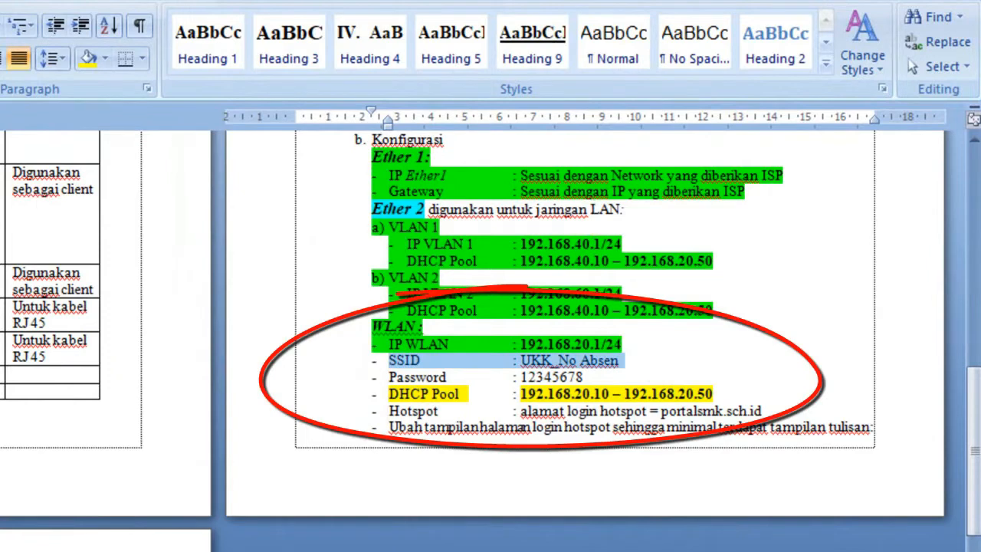
key("ctrl+alt+h")
left_click(691, 362)
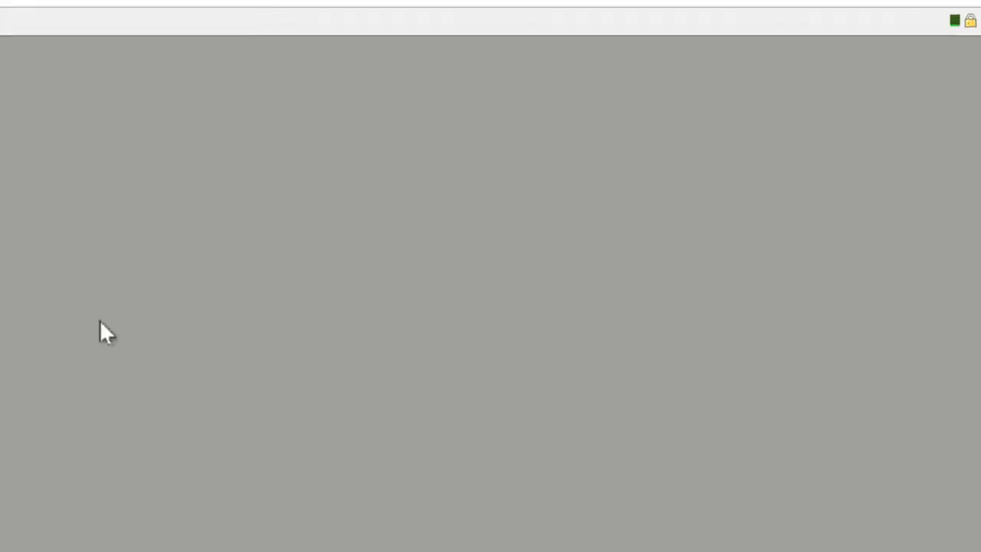
Set the wlan1 wireless interface to ap bridge mode with SSID UKK_01 and save it.
left_click(50, 111)
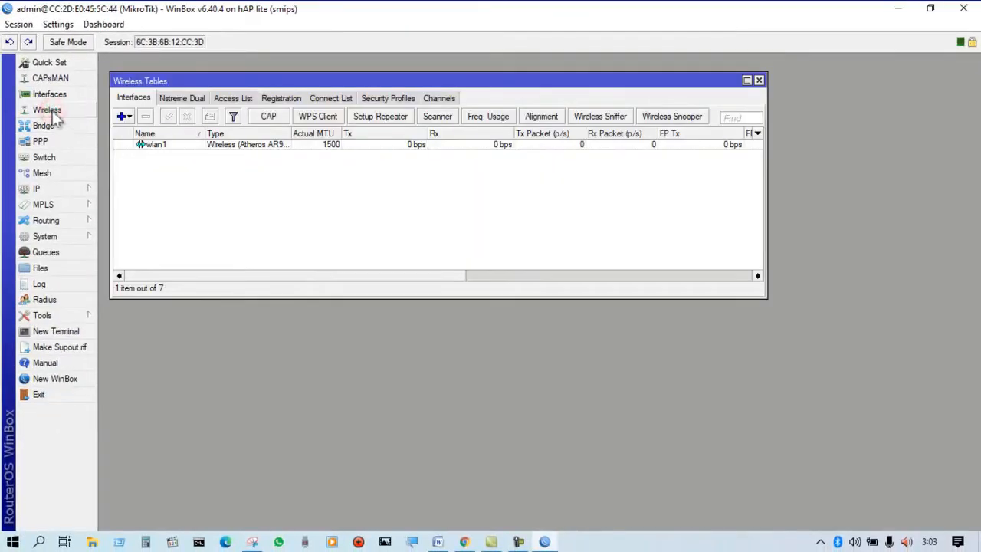
left_click(163, 146)
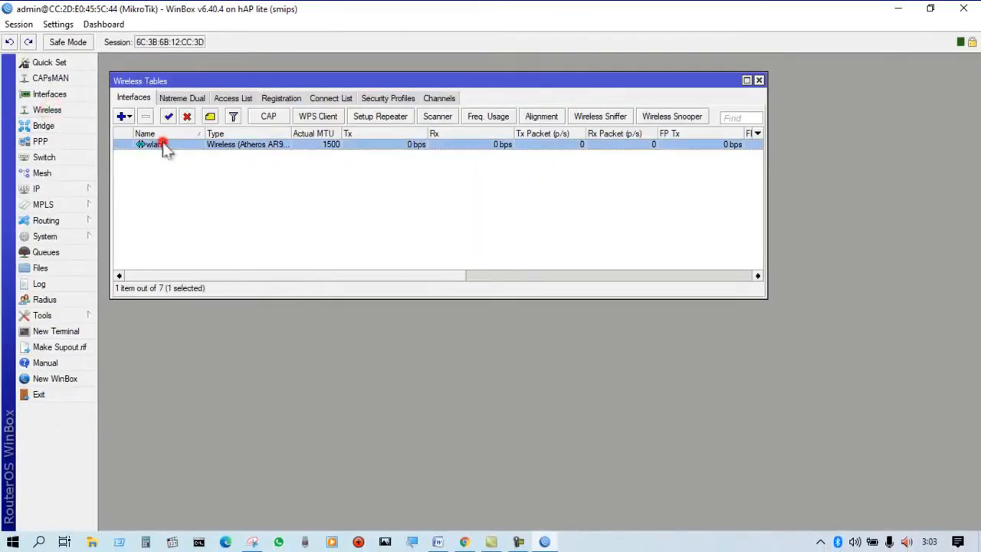
double_click(263, 150)
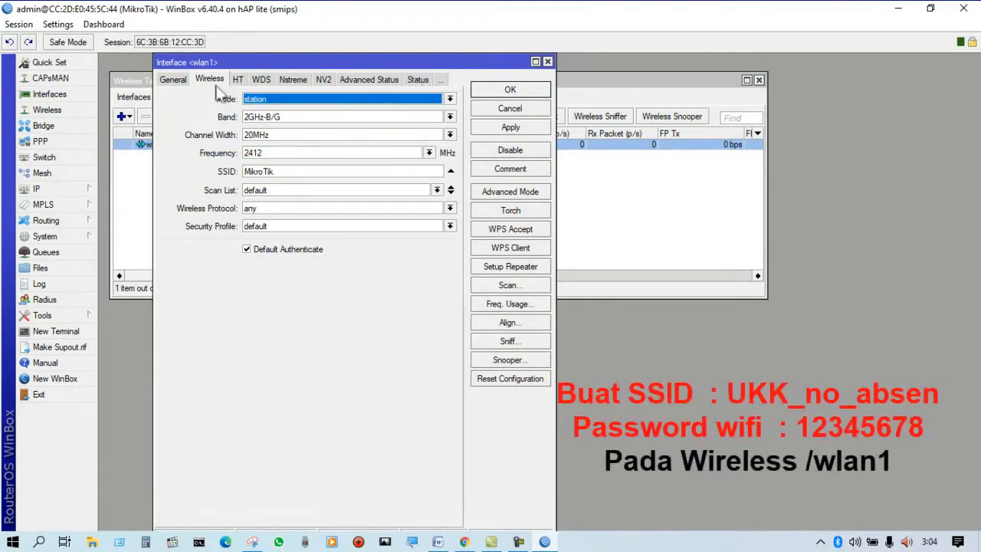
left_click(449, 99)
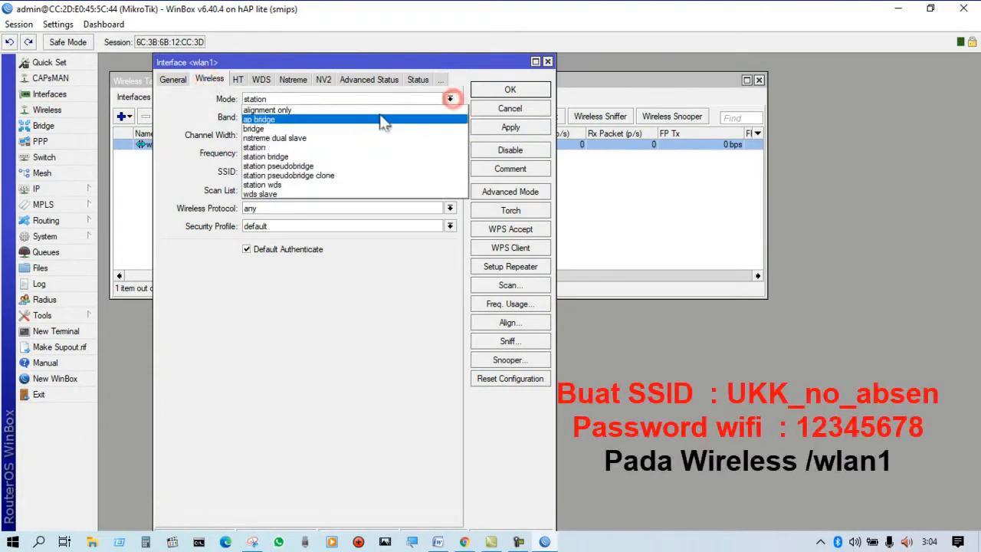
left_click(343, 121)
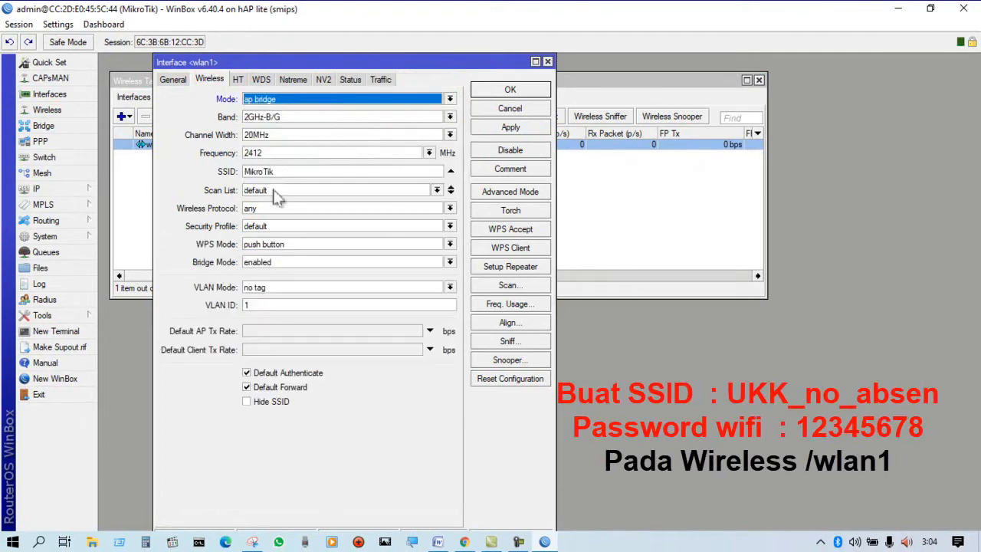
double_click(307, 171)
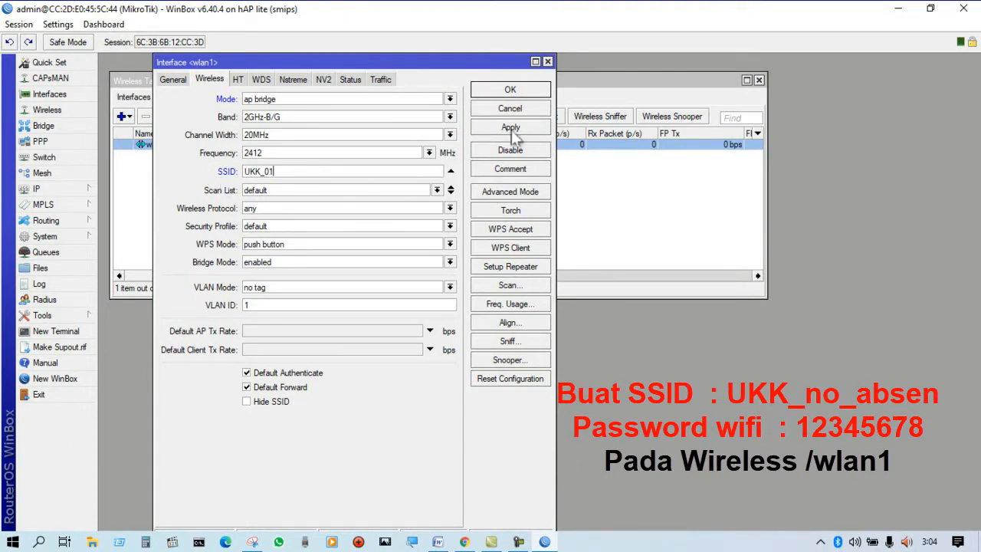
left_click(510, 89)
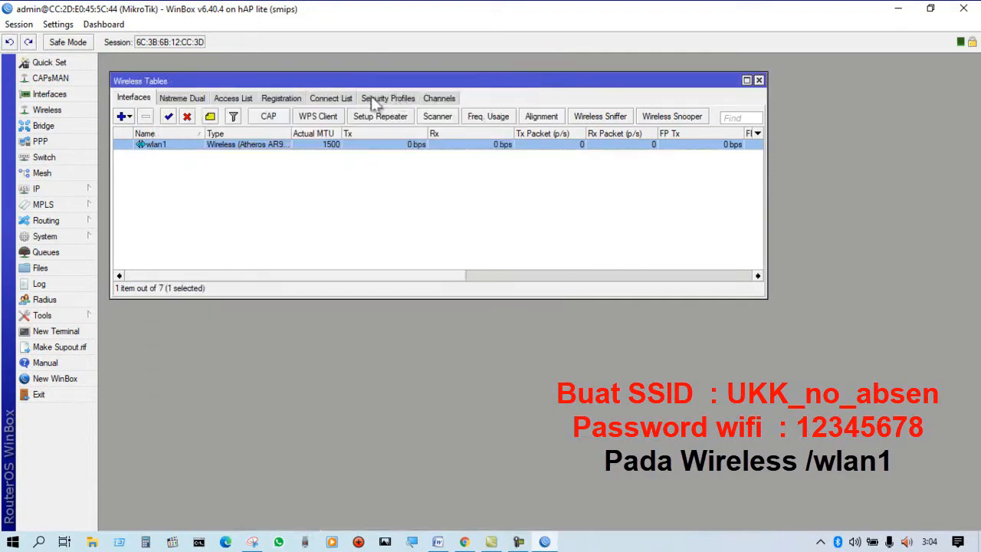
Switch to the Word assignment and highlight the Password line under the WLAN heading in green.
left_click(553, 541)
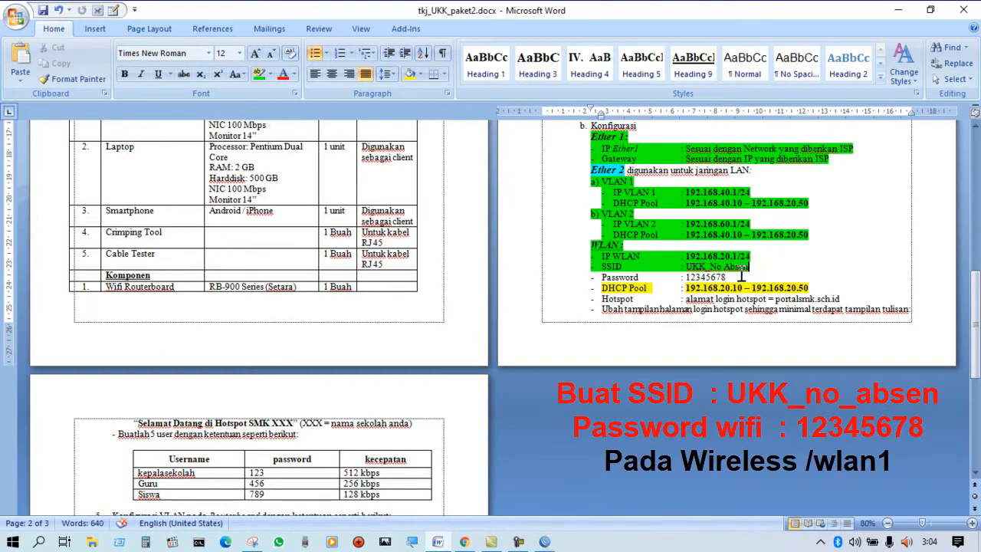
left_click_drag(740, 276, 580, 277)
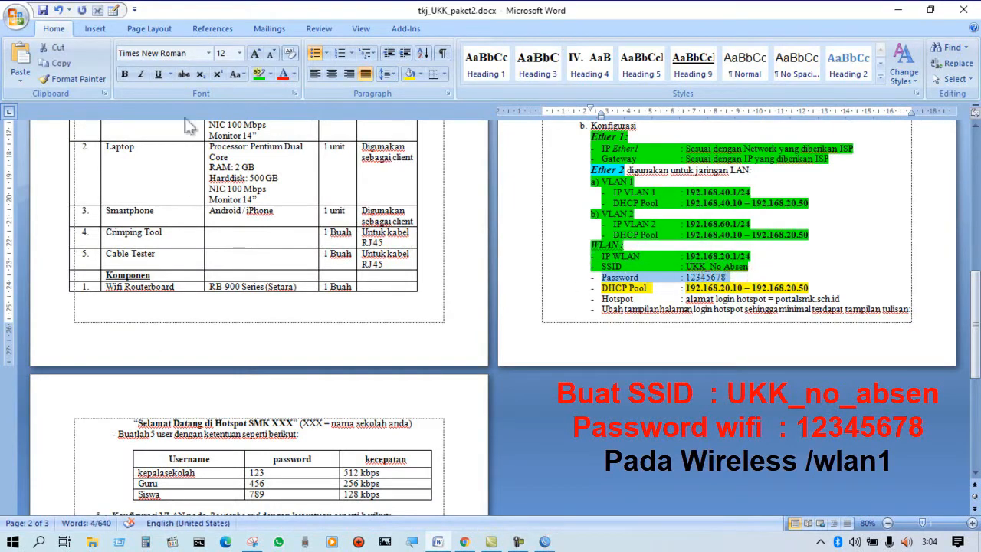
left_click(259, 73)
left_click(696, 339)
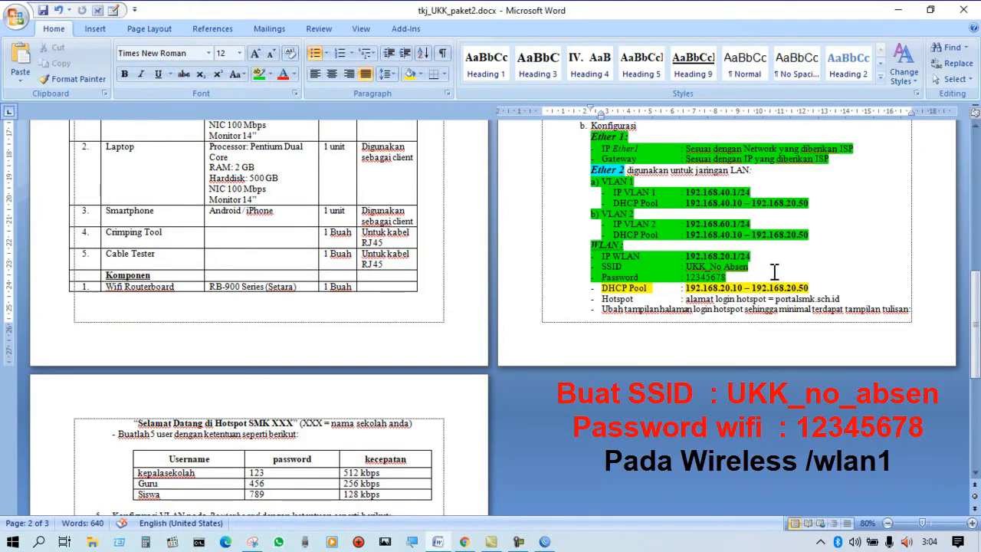
Return to WinBox and start a wireless security profile named profile1-PASSWORD with tkip enabled for unicast and group ciphers.
left_click(543, 541)
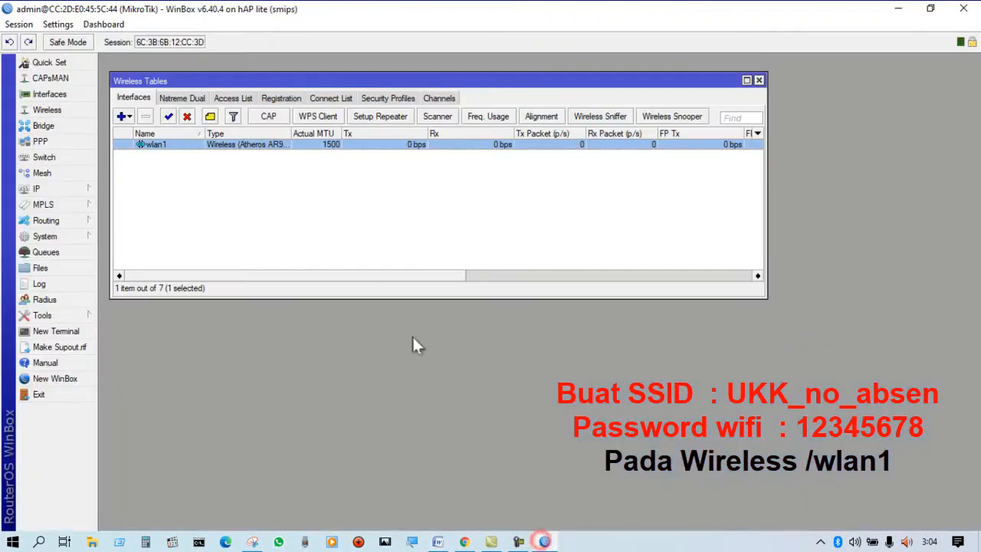
left_click(383, 98)
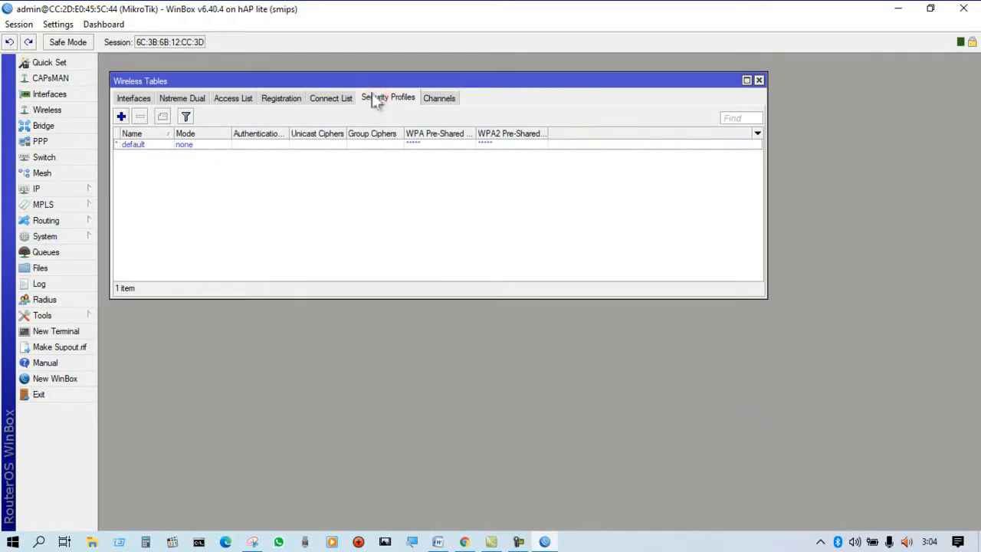
left_click(758, 81)
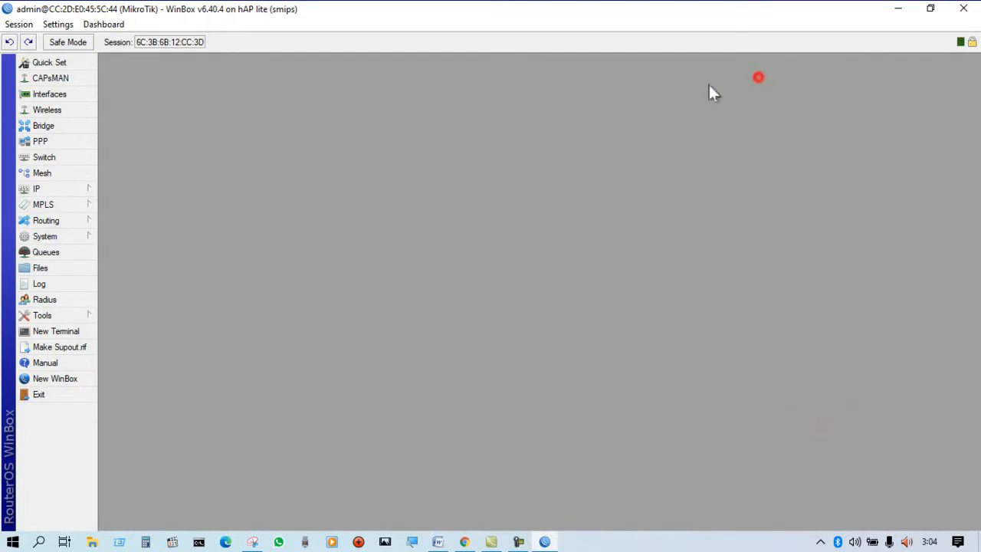
left_click(46, 112)
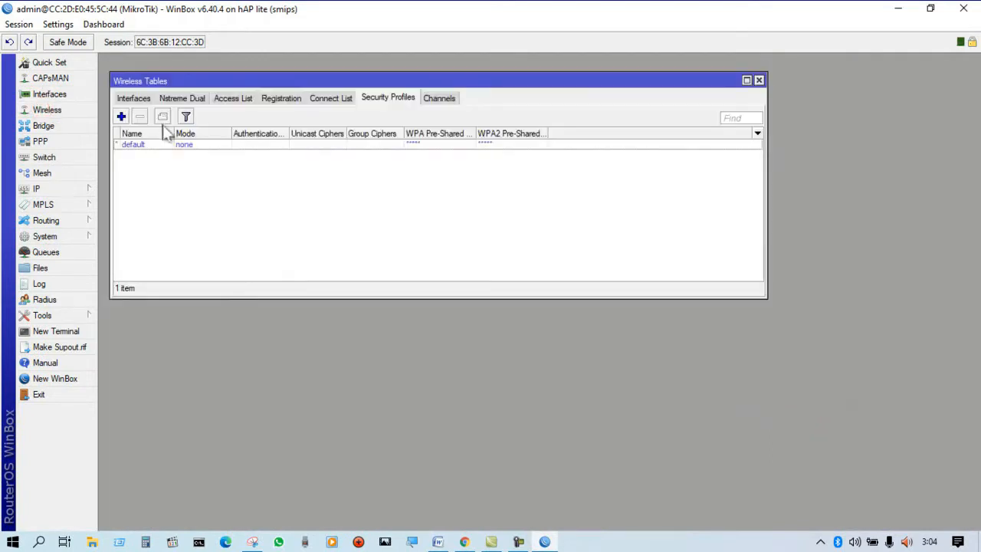
left_click(133, 99)
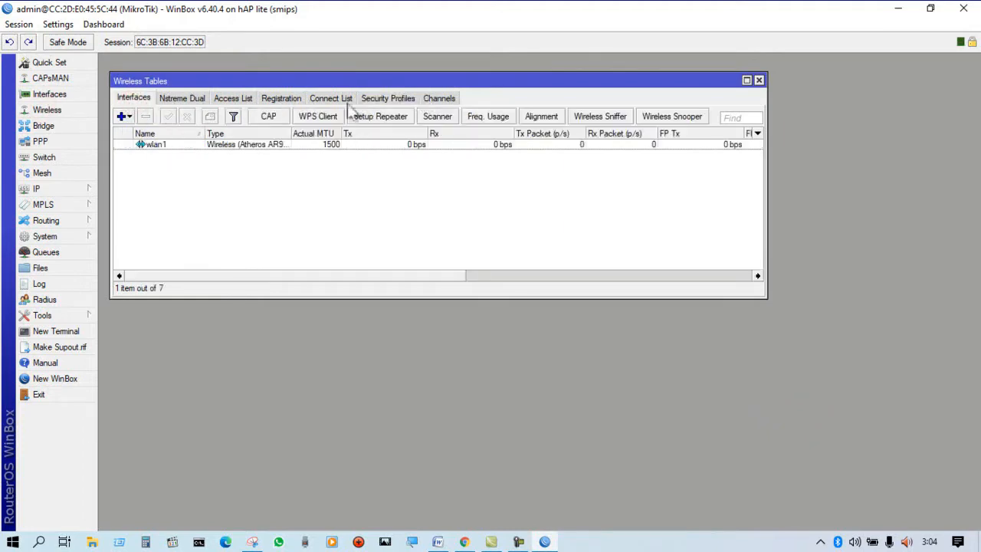
left_click(384, 100)
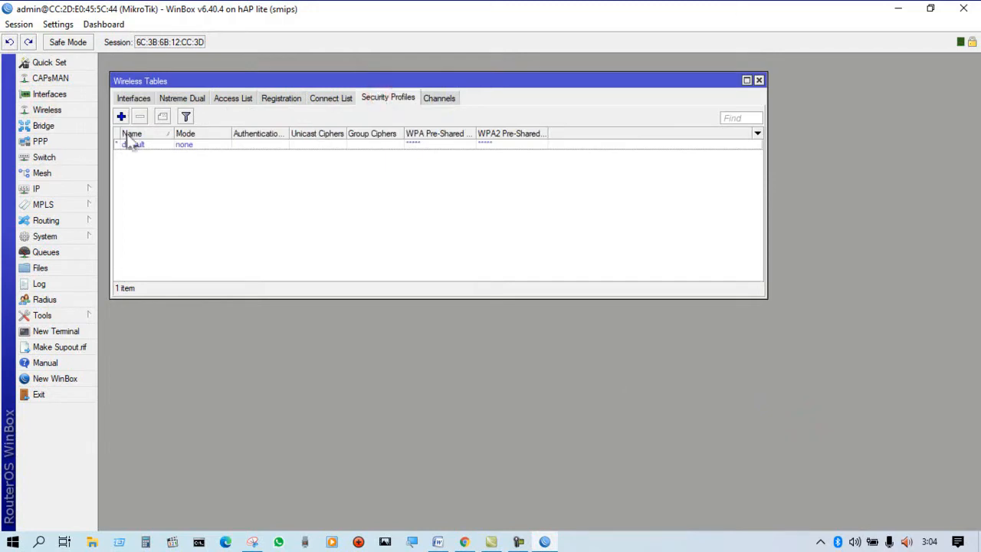
left_click(121, 117)
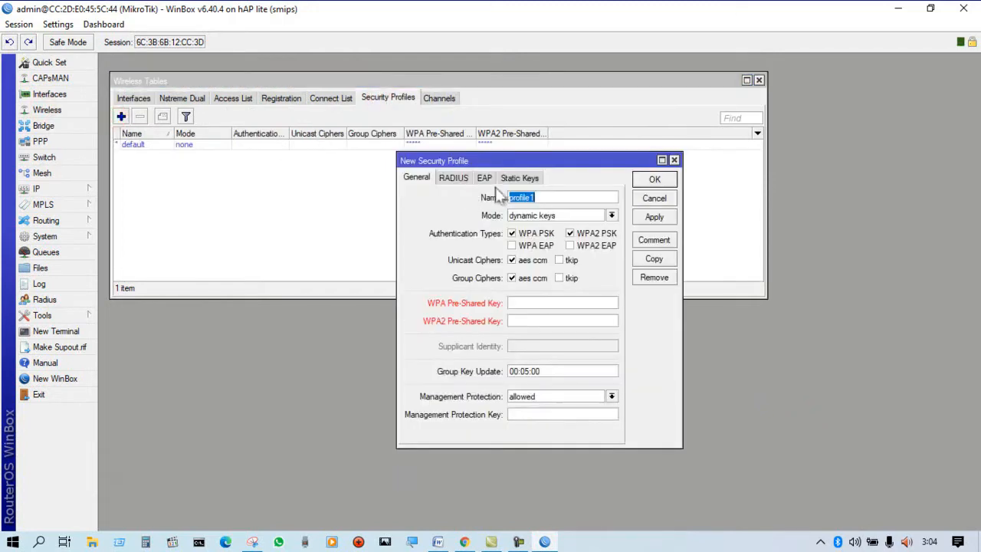
left_click(548, 198)
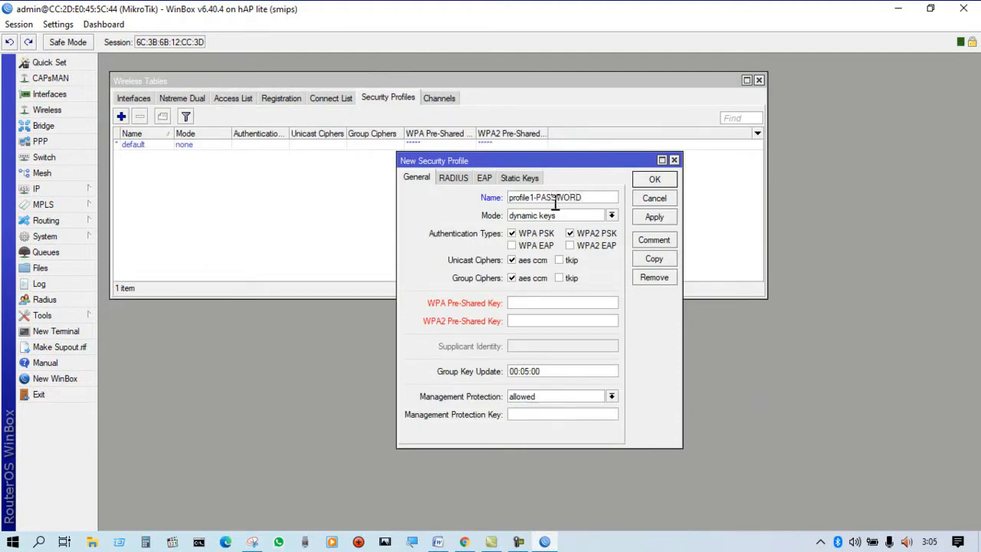
left_click(571, 260)
left_click(572, 278)
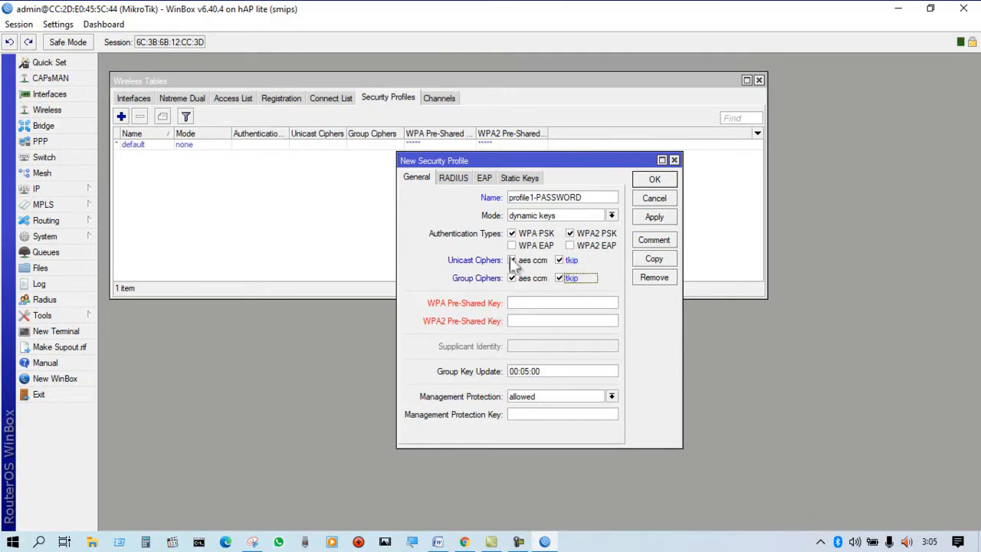
Enter the WPA and WPA2 pre-shared keys, turn off password hiding to check them, and save the security profile.
left_click(532, 301)
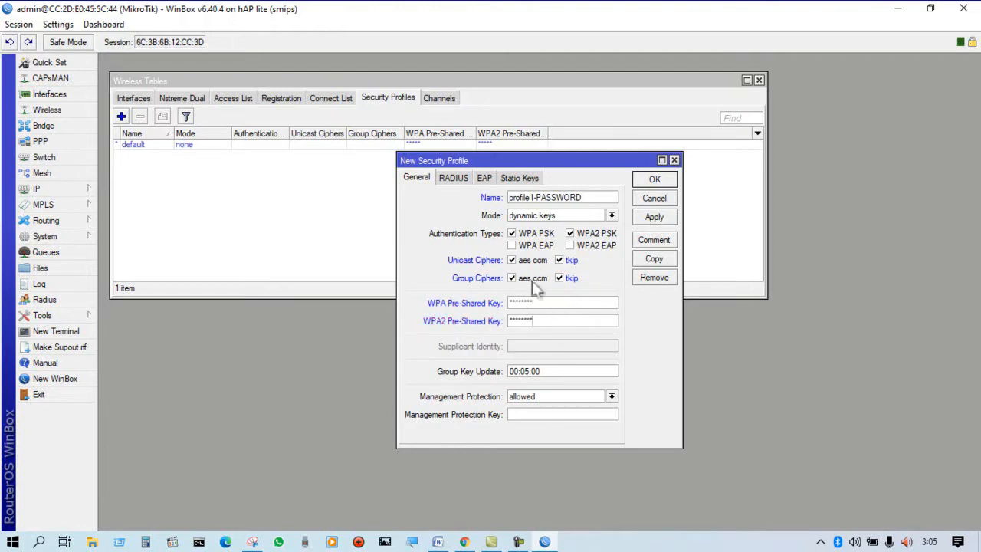
left_click(61, 24)
left_click(79, 55)
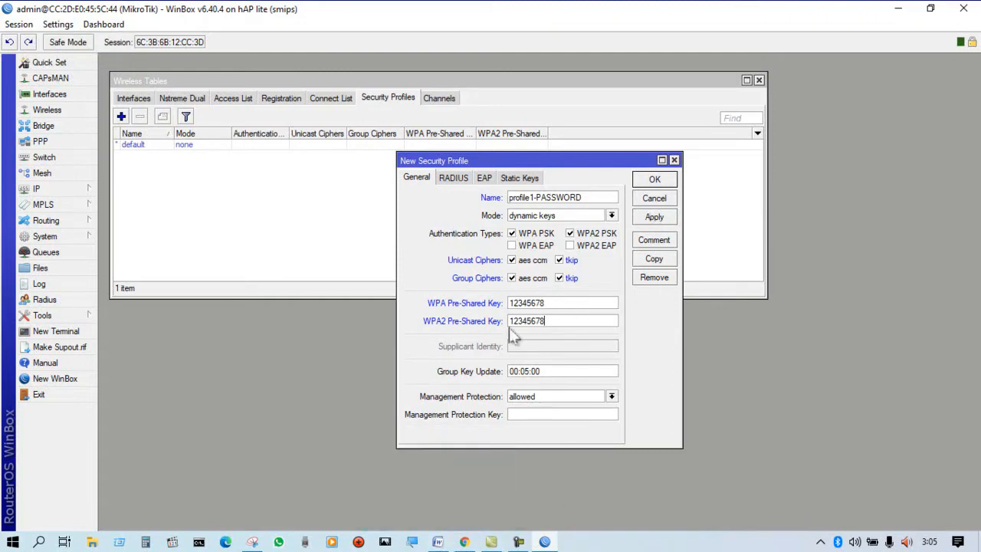
key("Return")
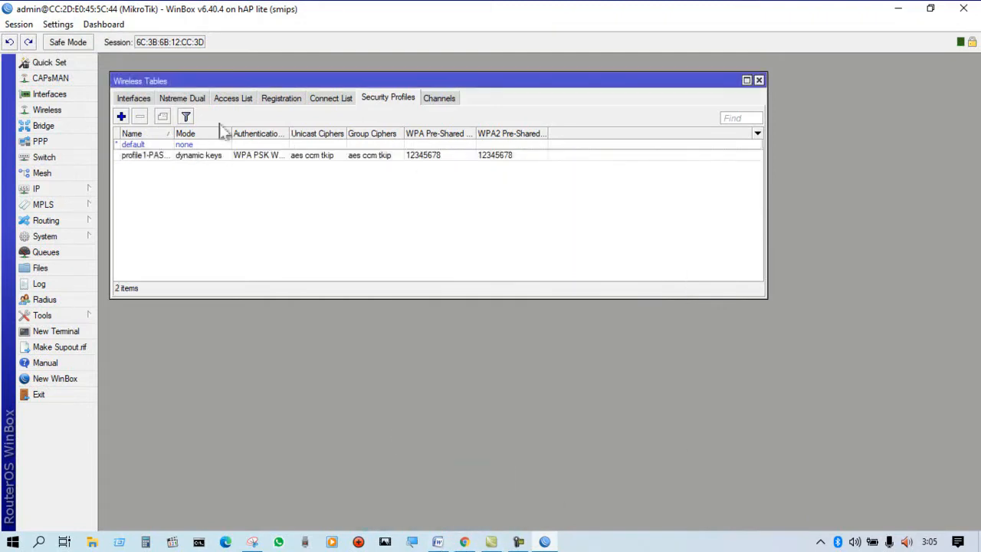
Assign the profile1-PASSWORD security profile to the wlan1 interface, then apply and save the settings.
left_click(133, 98)
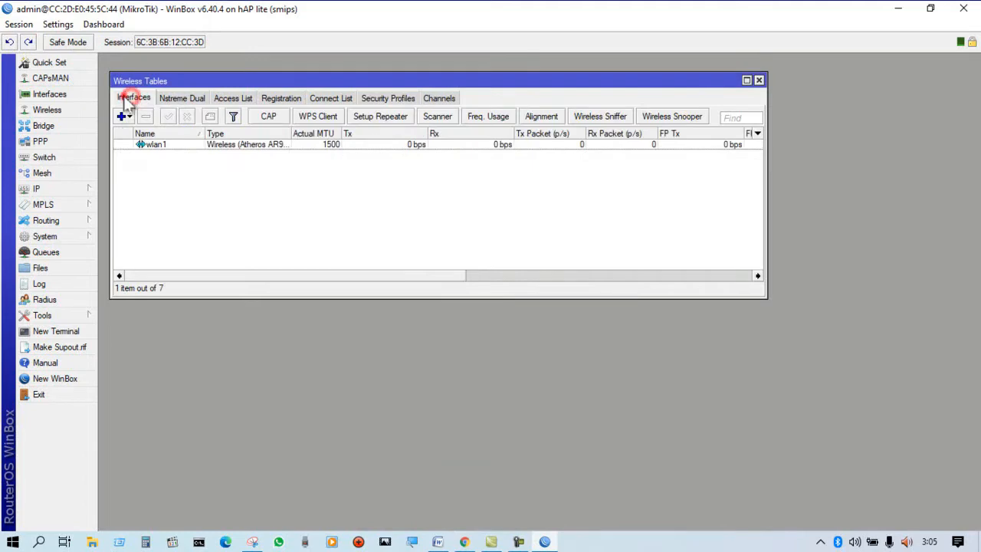
double_click(192, 148)
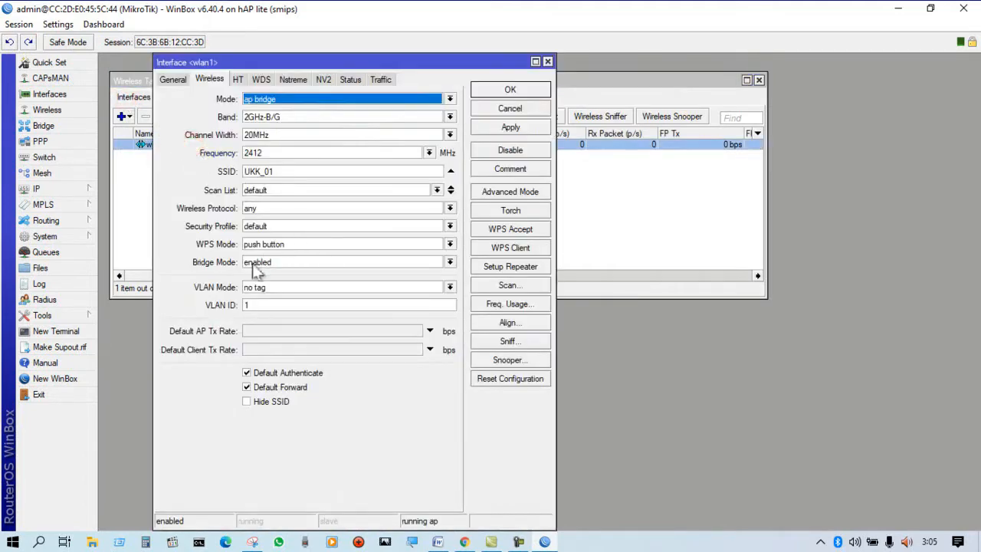
left_click_drag(240, 63, 284, 61)
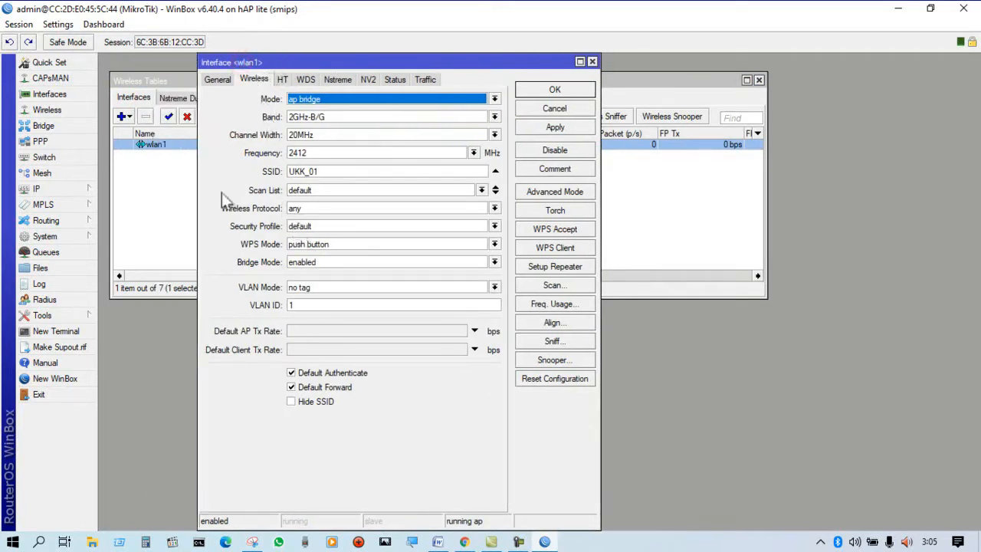
left_click(341, 227)
left_click(344, 248)
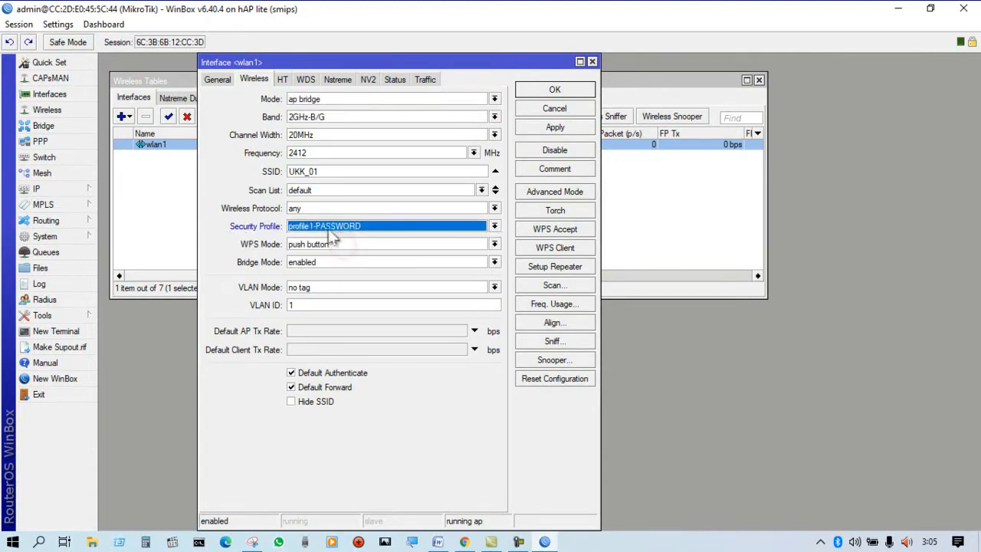
left_click(564, 126)
left_click(565, 92)
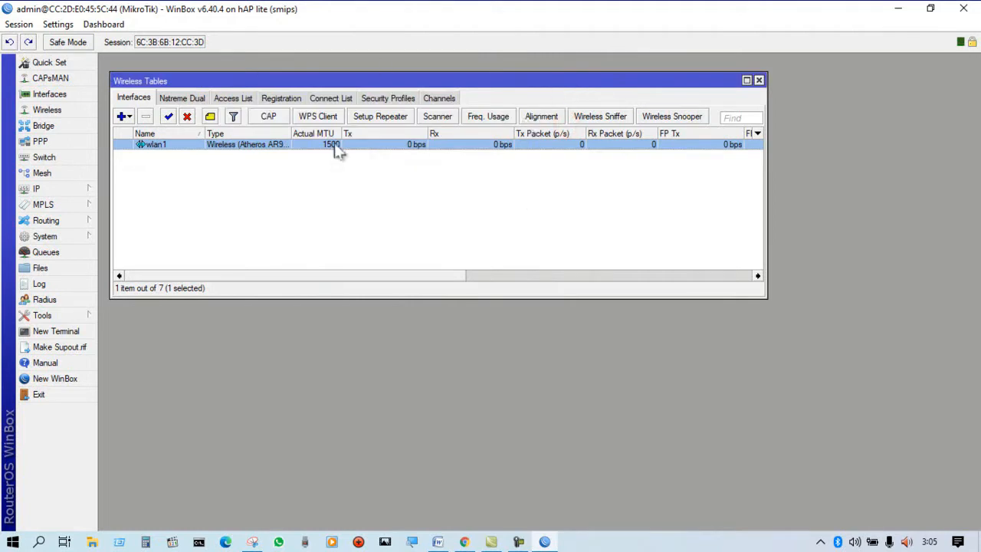
Connect the computer to the UKK_01 Wi-Fi network by entering its network security key, and close the network list.
left_click(820, 542)
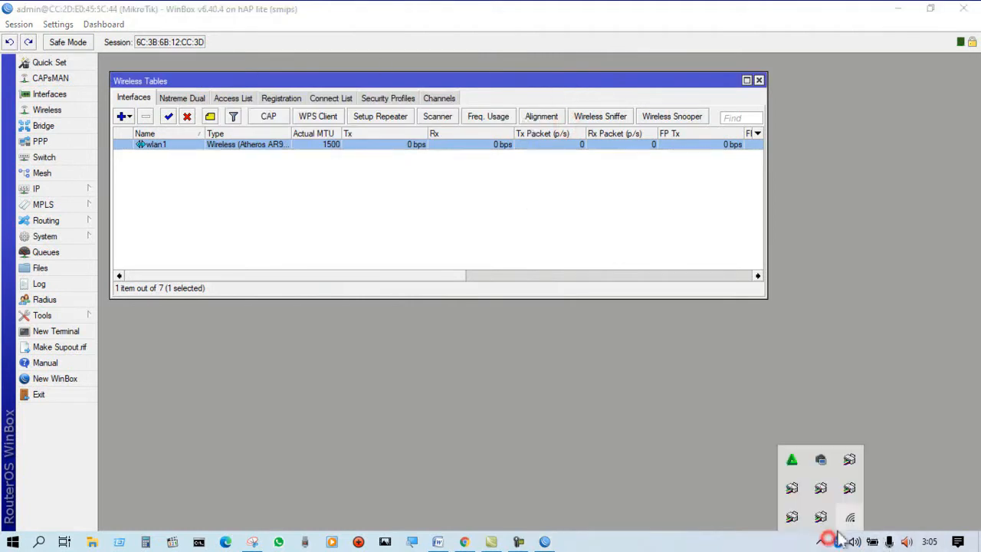
left_click(853, 519)
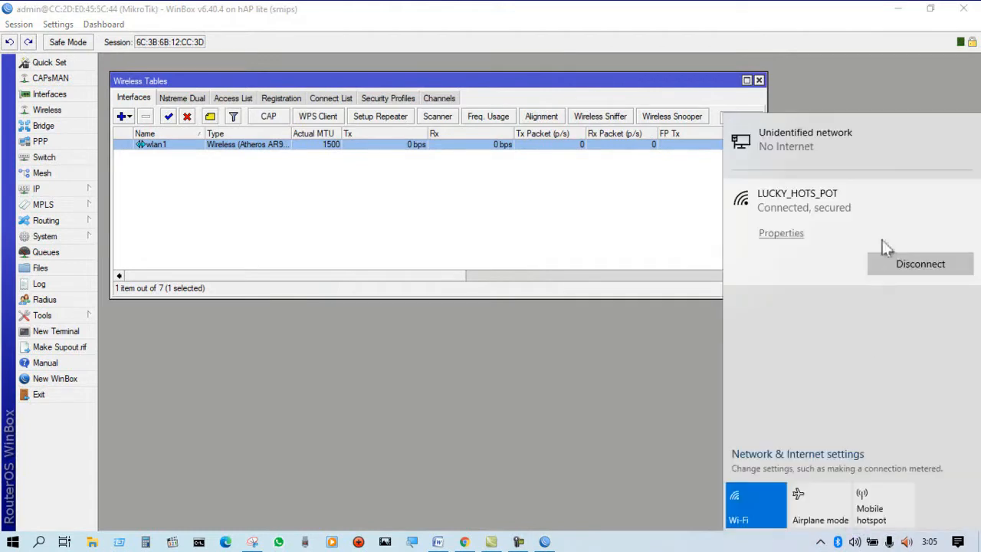
left_click(811, 307)
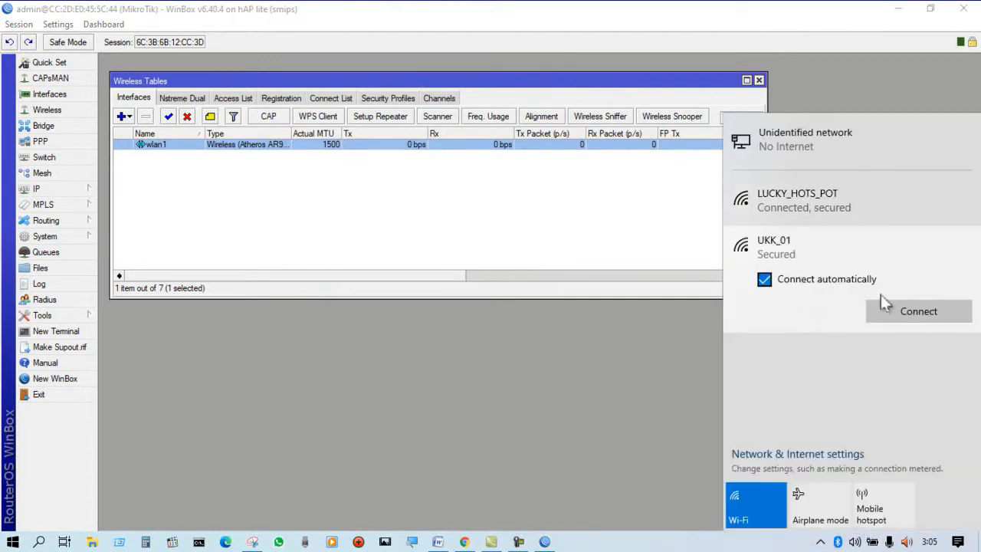
left_click(928, 314)
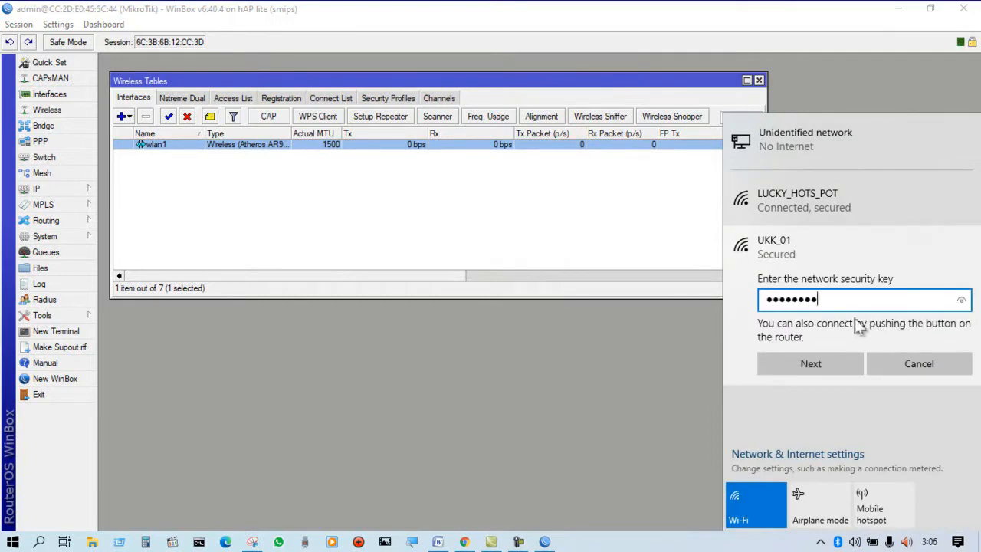
left_click(964, 302)
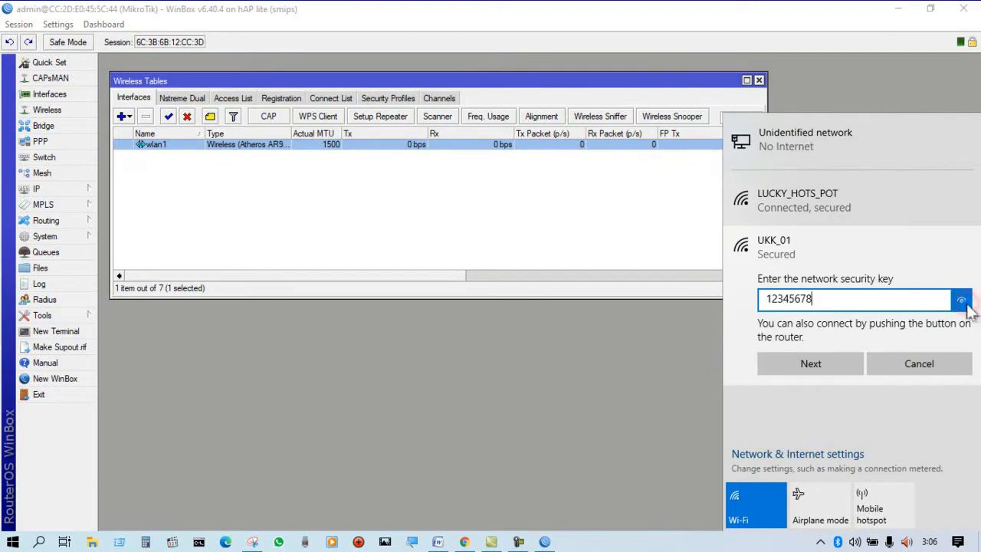
left_click(817, 365)
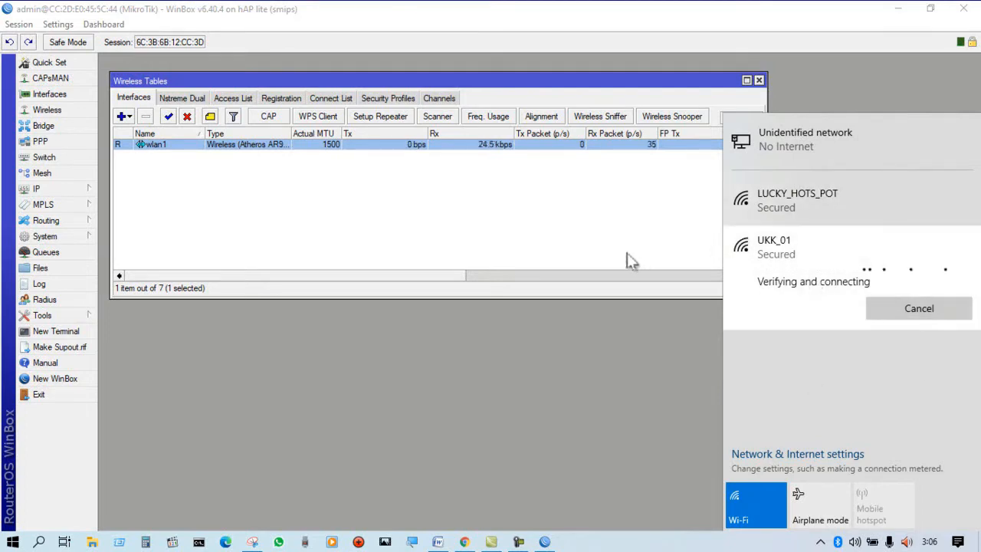
left_click(577, 238)
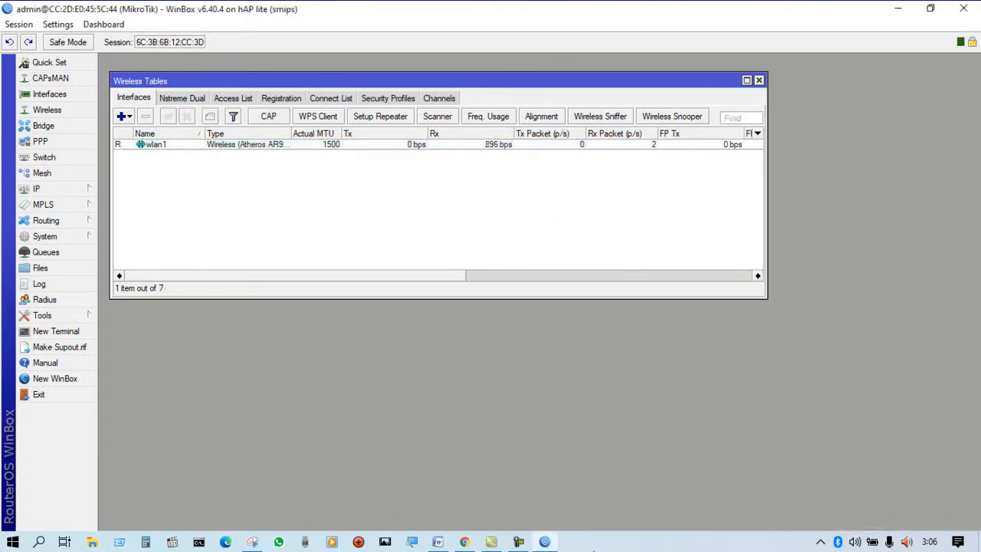
Switch to the Word assignment and check the DHCP pool ranges for the two VLANs and the WLAN.
left_click(438, 542)
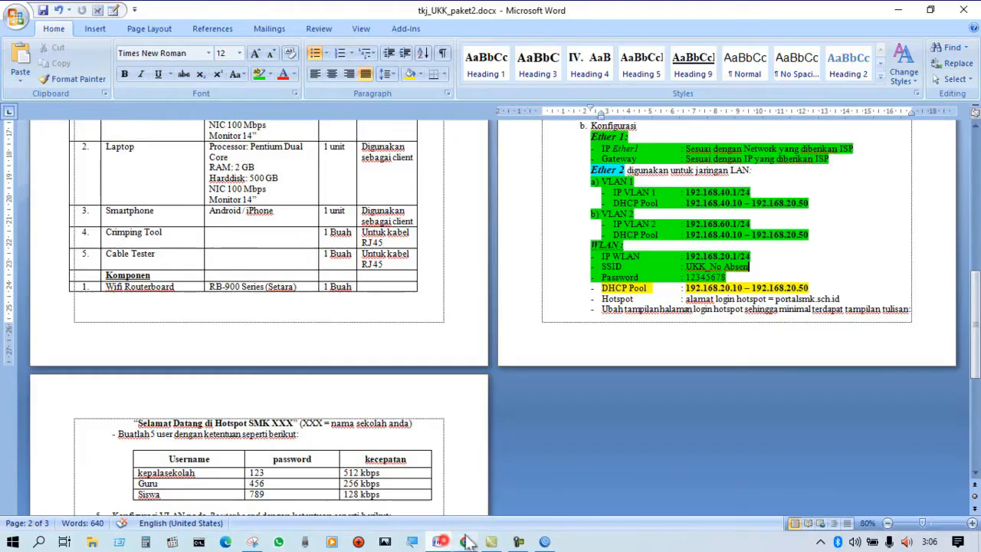
left_click(851, 214)
left_click(845, 206)
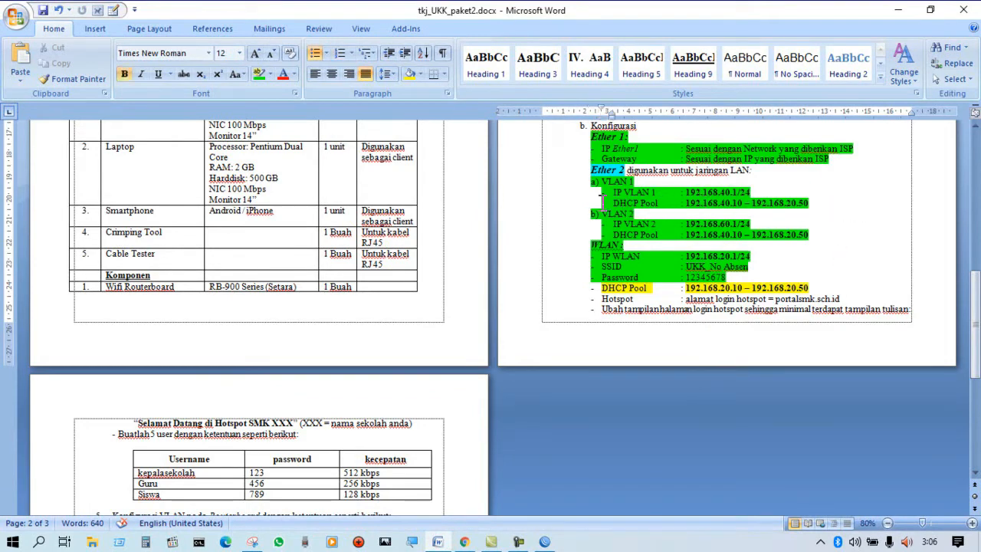
left_click_drag(599, 201, 677, 237)
left_click_drag(822, 288, 601, 288)
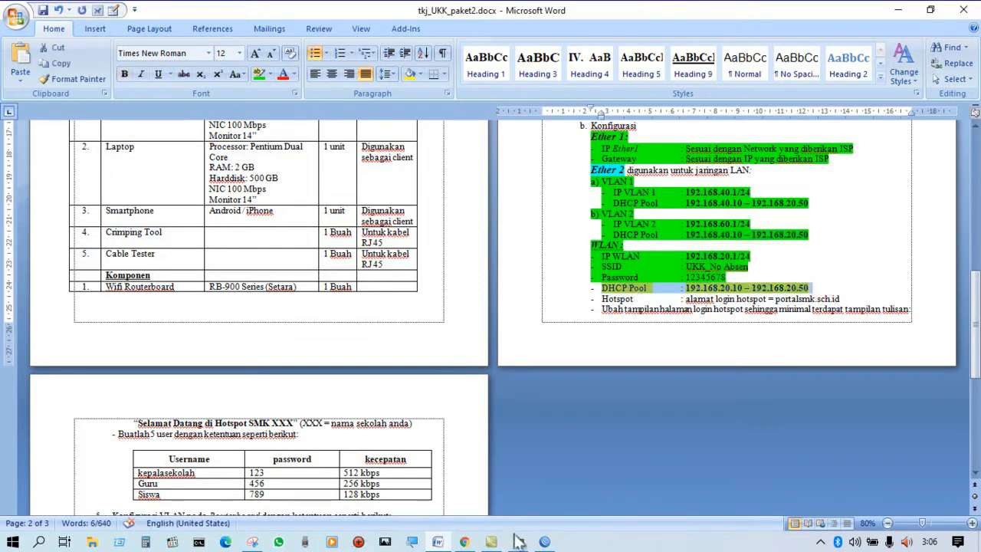
Return to WinBox, close the wireless tables, and open the DHCP server list.
left_click(544, 542)
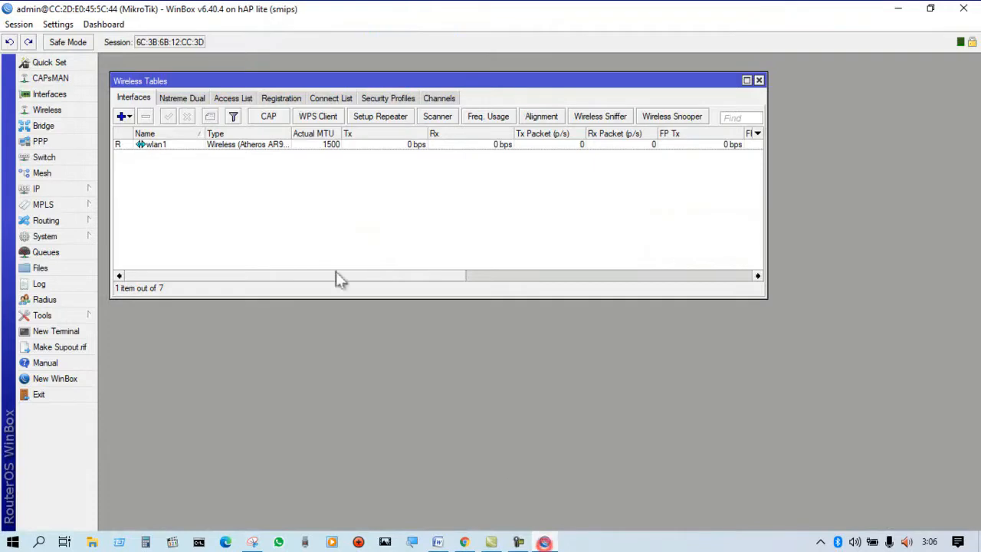
left_click(758, 80)
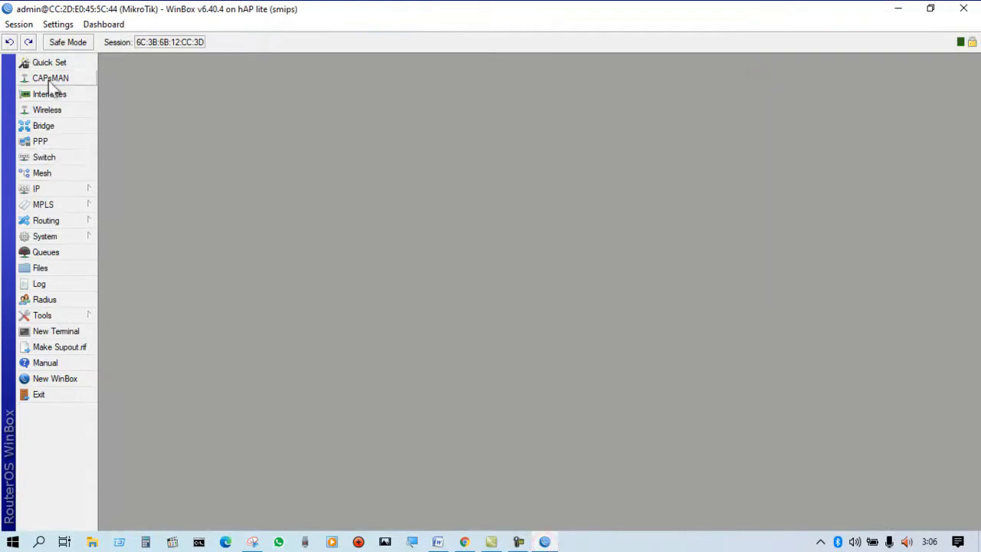
left_click(47, 188)
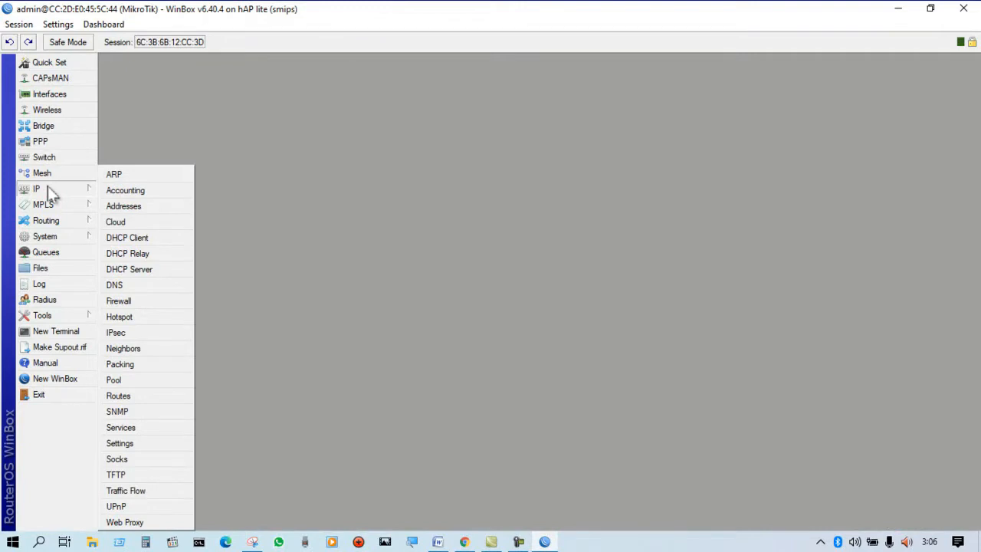
left_click(129, 272)
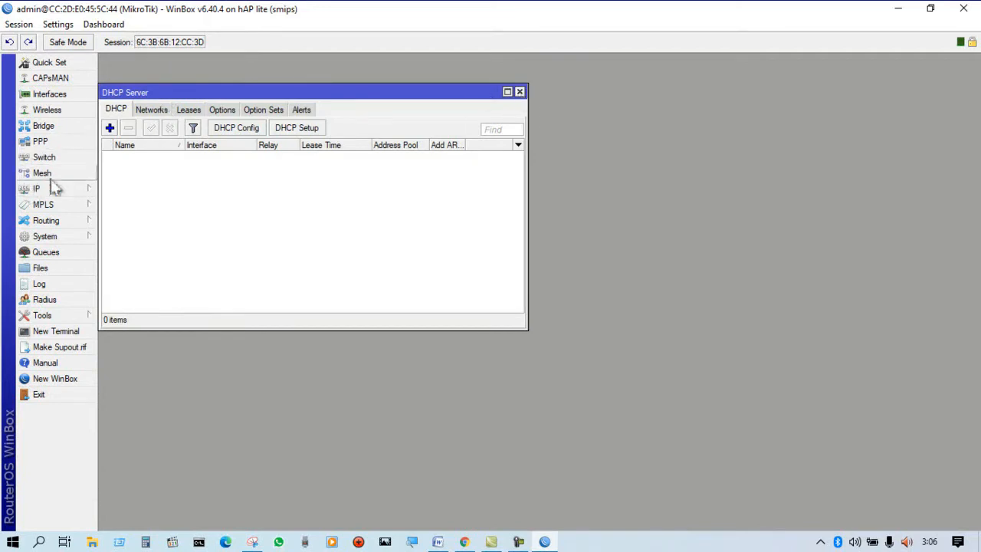
Start a DHCP setup on vlan1-siswa, accepting the 192.168.40.0/24 address space and the 192.168.40.1 gateway.
left_click(296, 129)
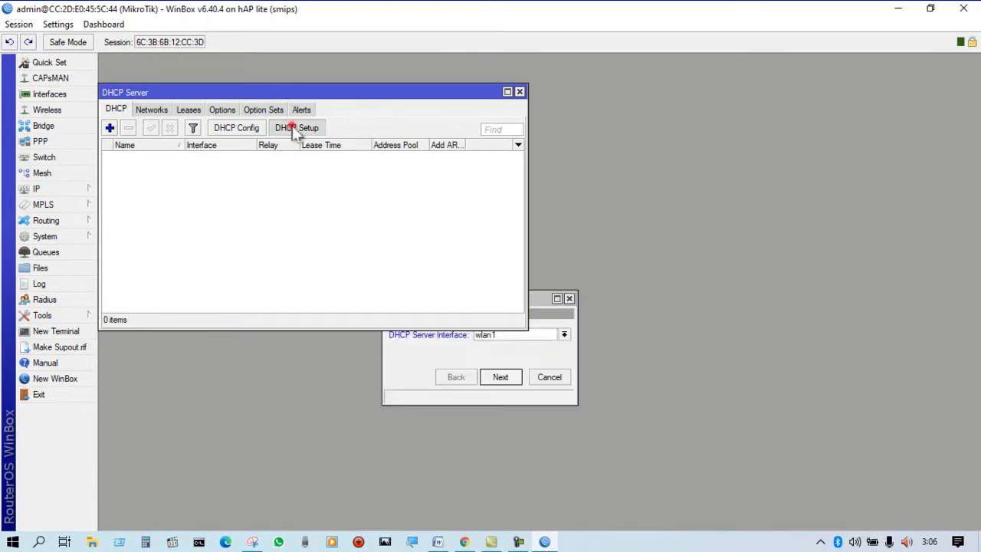
left_click(564, 336)
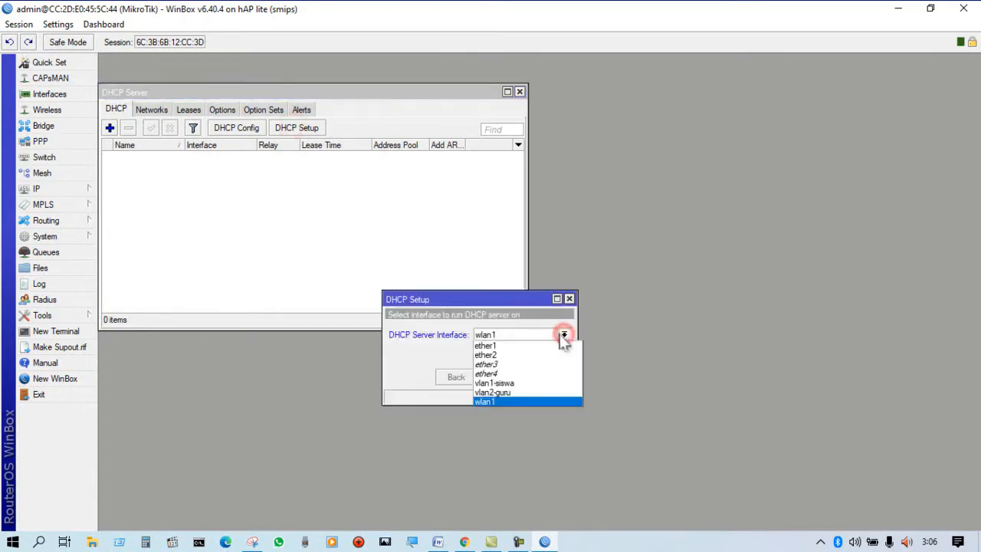
left_click(512, 383)
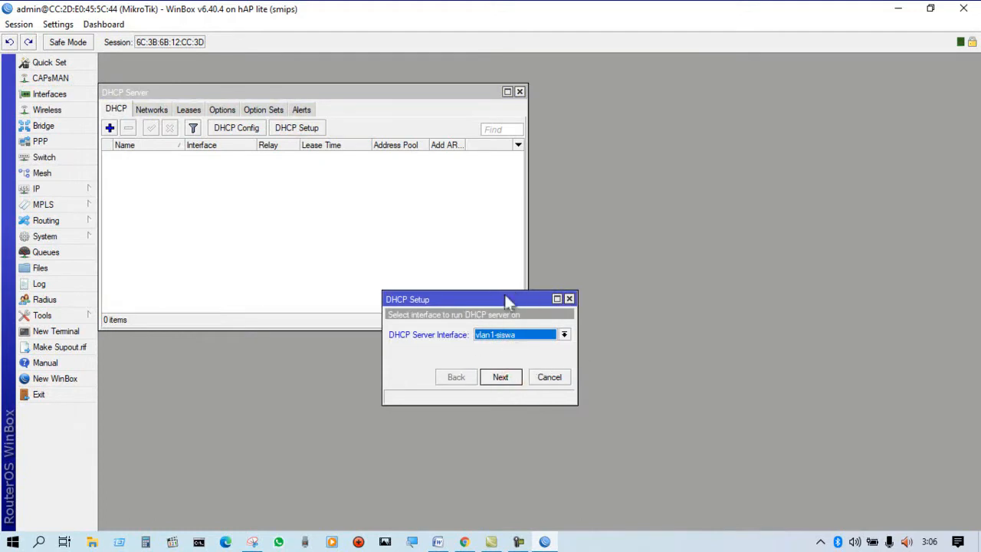
left_click_drag(505, 299, 342, 187)
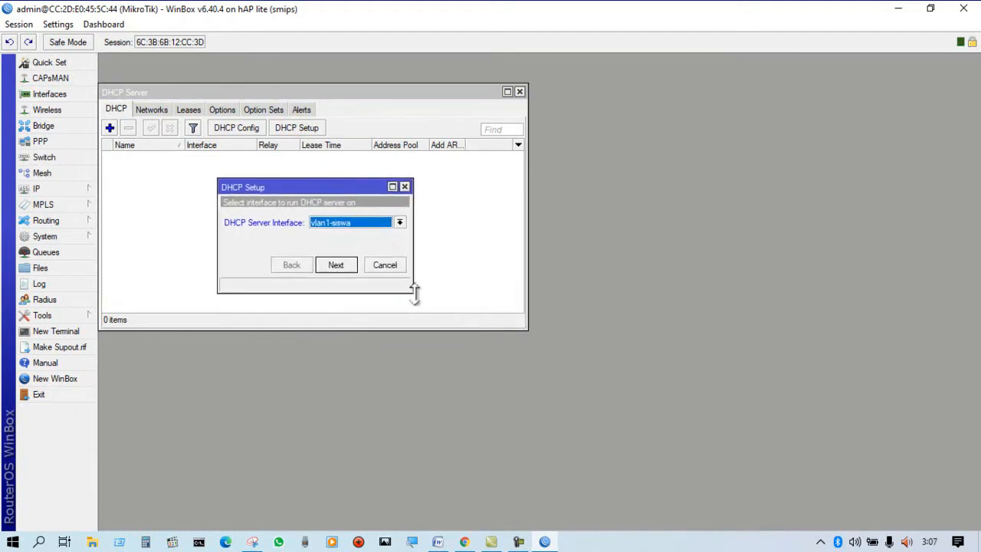
left_click_drag(414, 291, 615, 398)
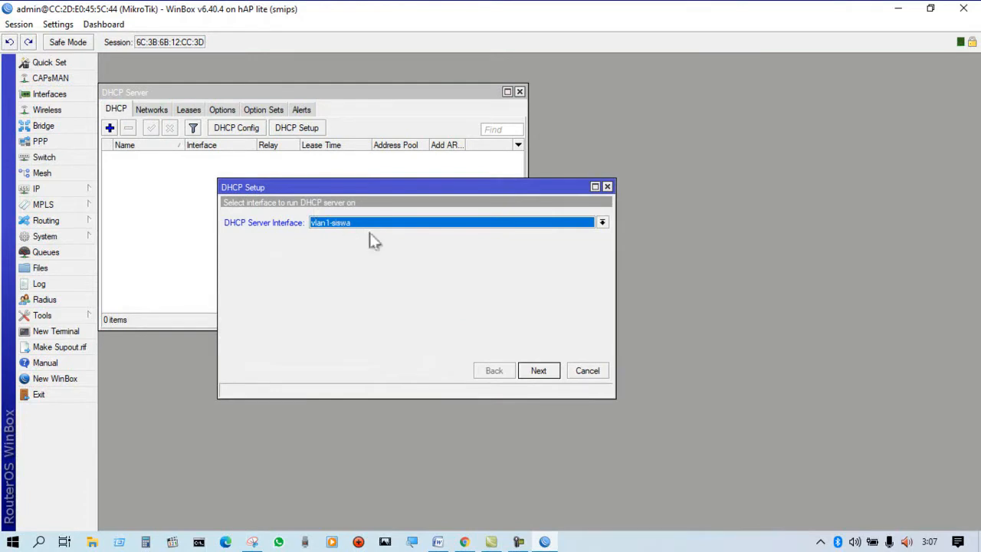
left_click(543, 370)
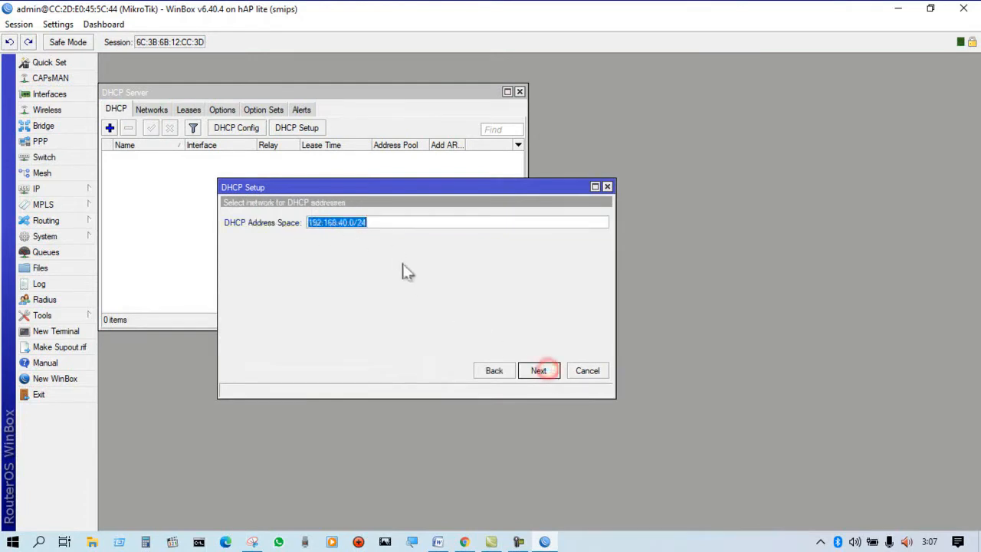
left_click(536, 372)
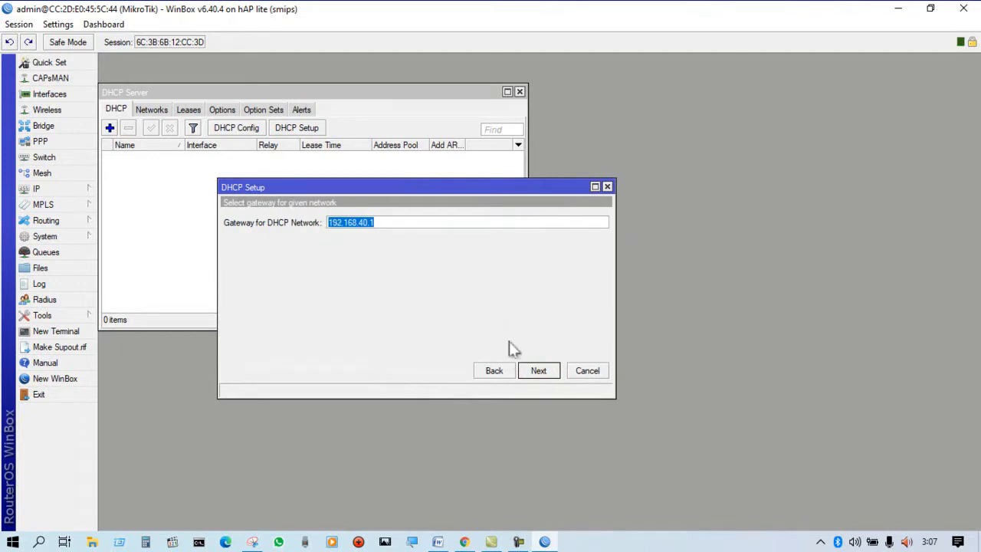
left_click(536, 370)
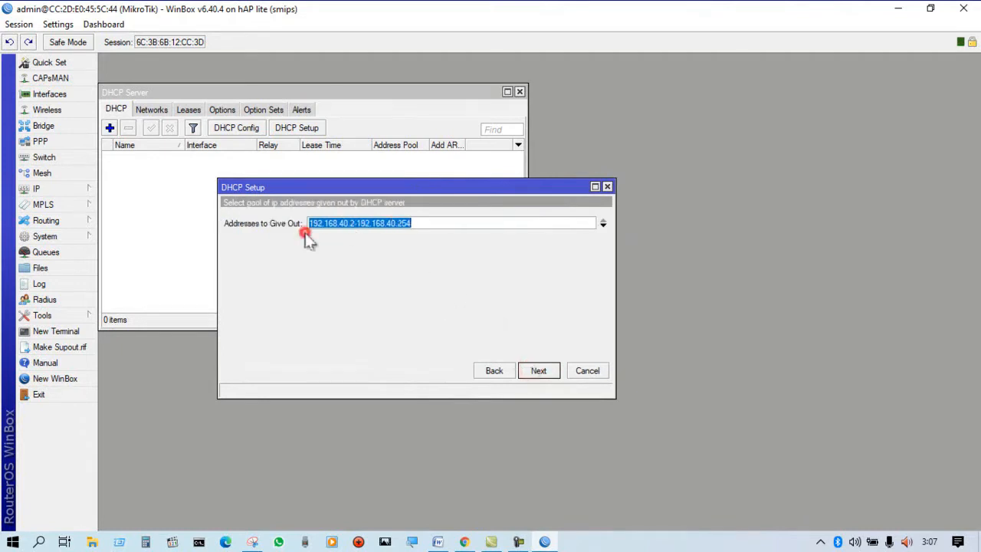
Set the vlan1-siswa address pool to 192.168.40.10-192.168.40.50.
left_click(281, 227)
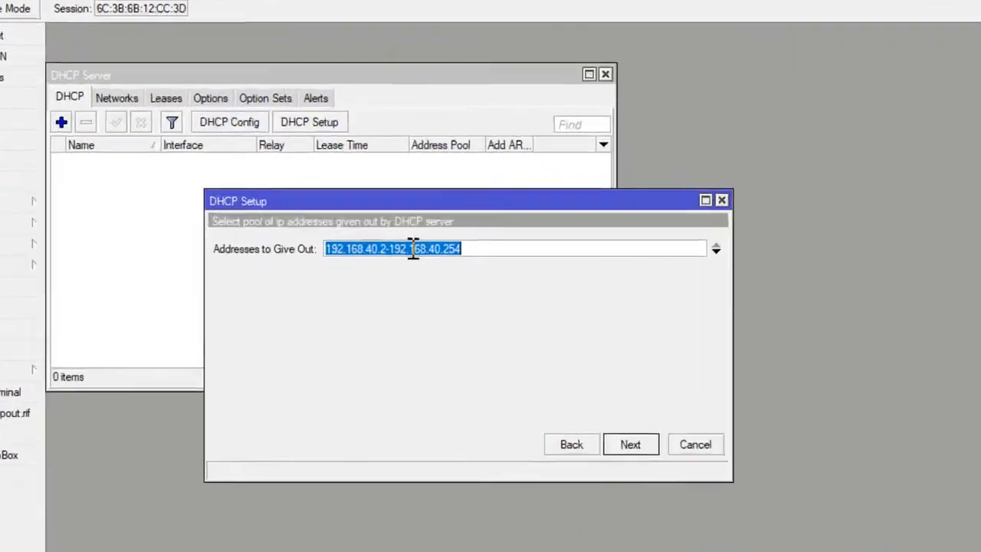
left_click(356, 223)
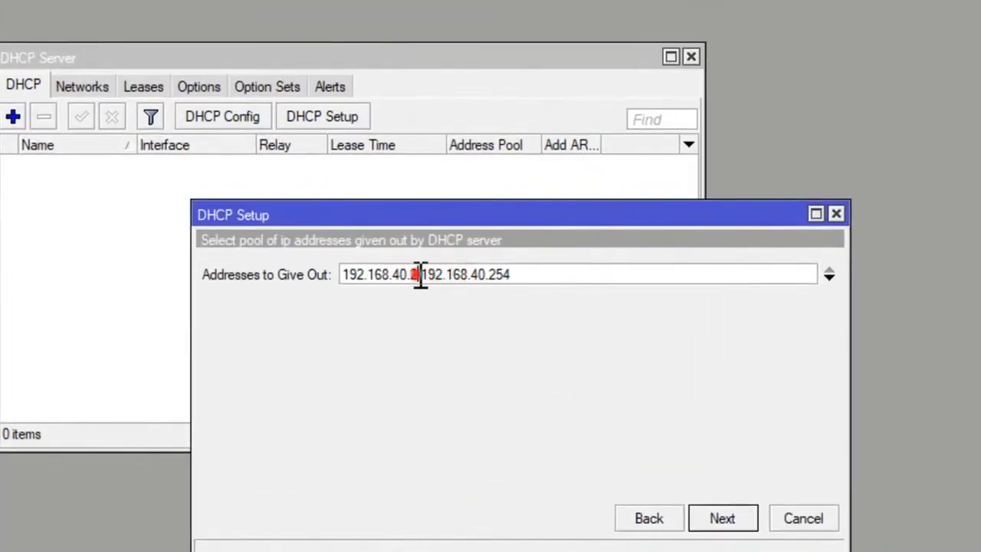
key("BackSpace")
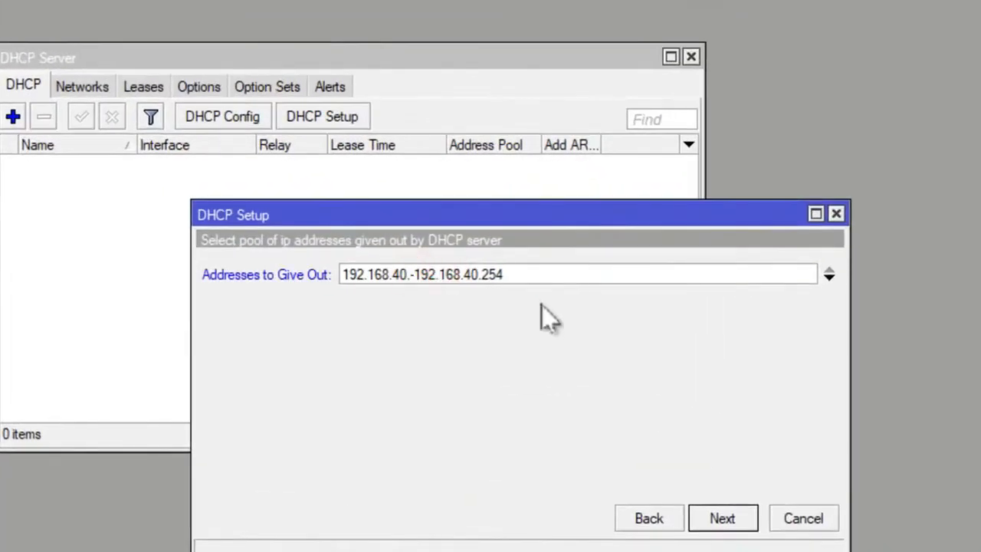
type("10")
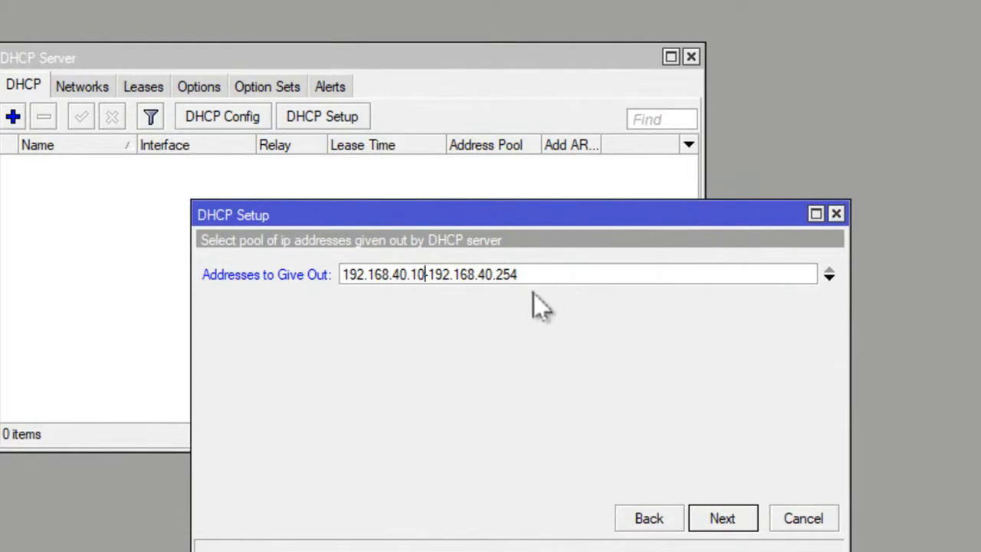
left_click(540, 268)
key("BackSpace")
key("BackSpace")
double_click(415, 274)
left_click_drag(527, 274, 500, 274)
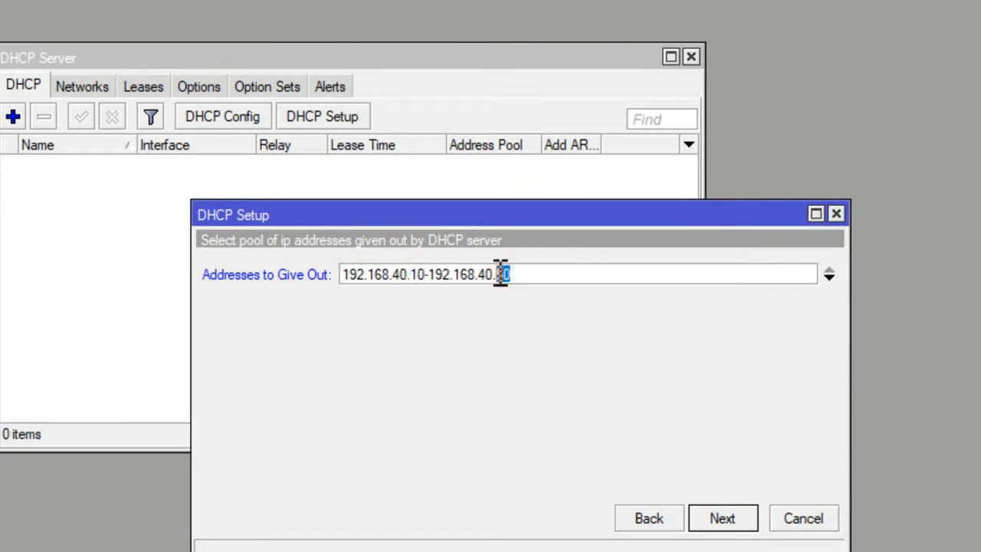
left_click(723, 518)
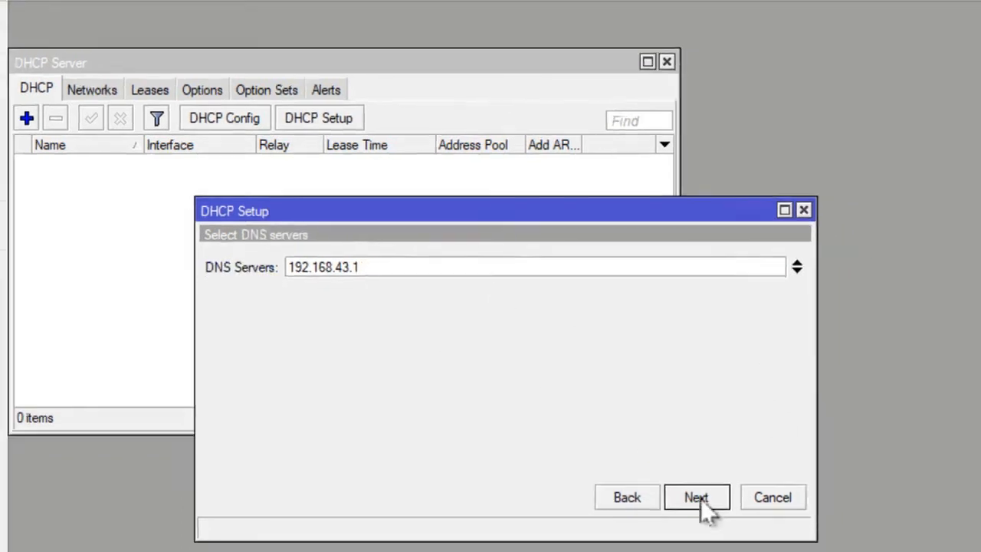
Accept DNS server 192.168.43.1 and lease time 00:10:00 to finish the vlan1-siswa DHCP setup.
left_click(698, 497)
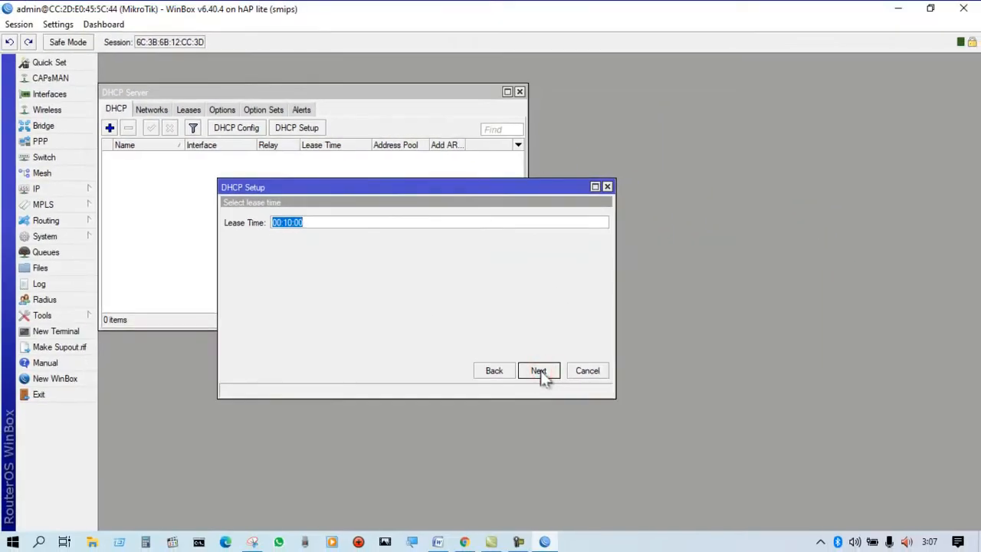
left_click(698, 498)
left_click(531, 287)
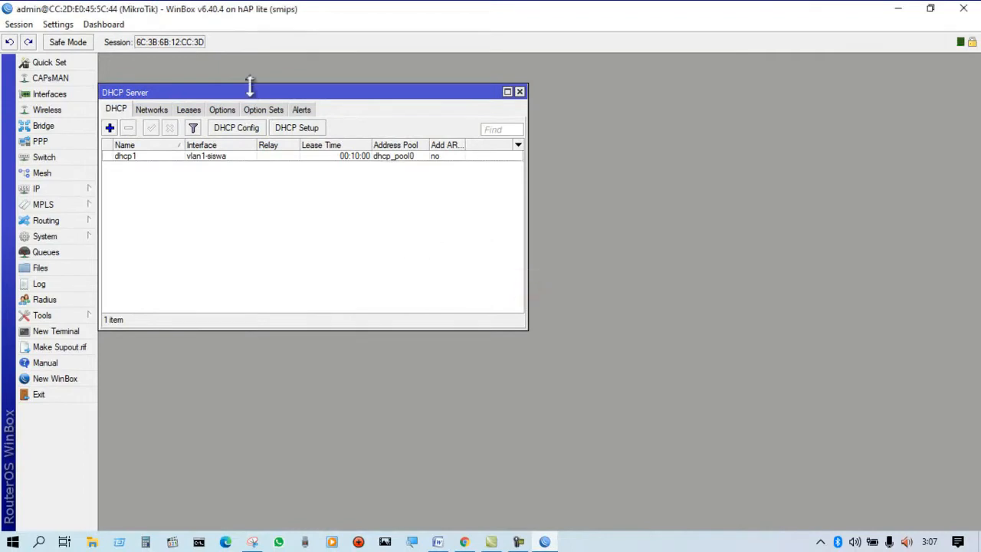
Start a second DHCP setup on vlan2-guru, accepting the proposed address space and the 192.168.60.1 gateway.
left_click_drag(250, 84, 250, 103)
left_click_drag(350, 114, 432, 105)
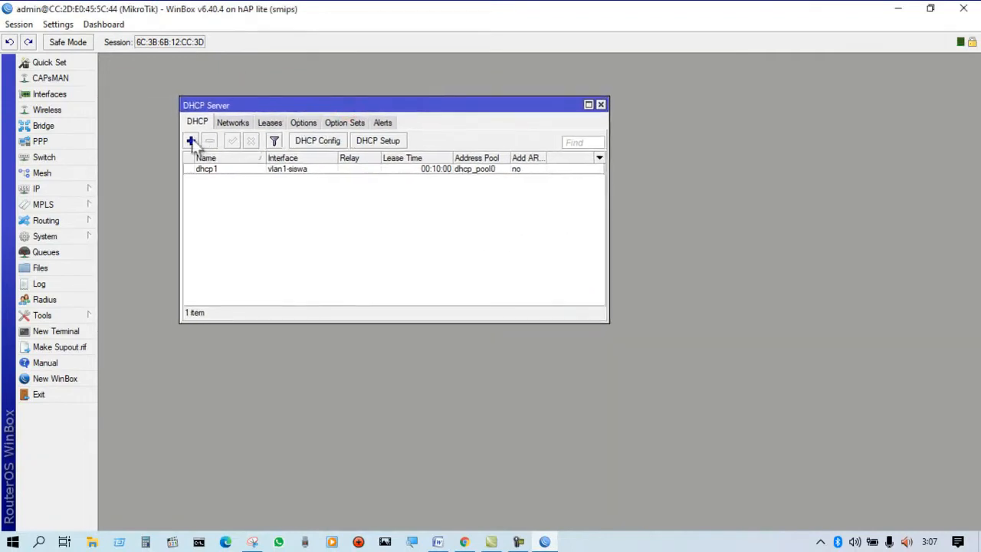
left_click(191, 141)
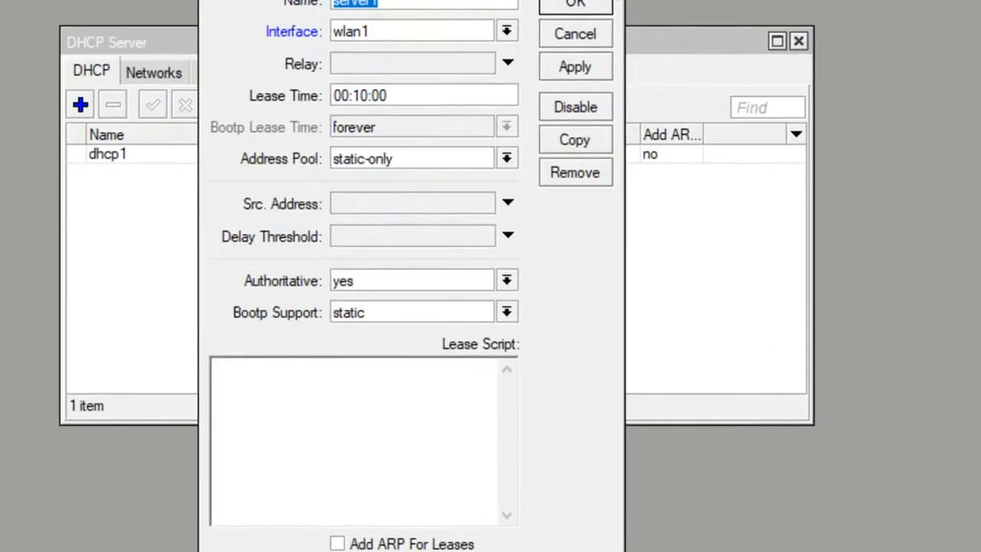
left_click(473, 99)
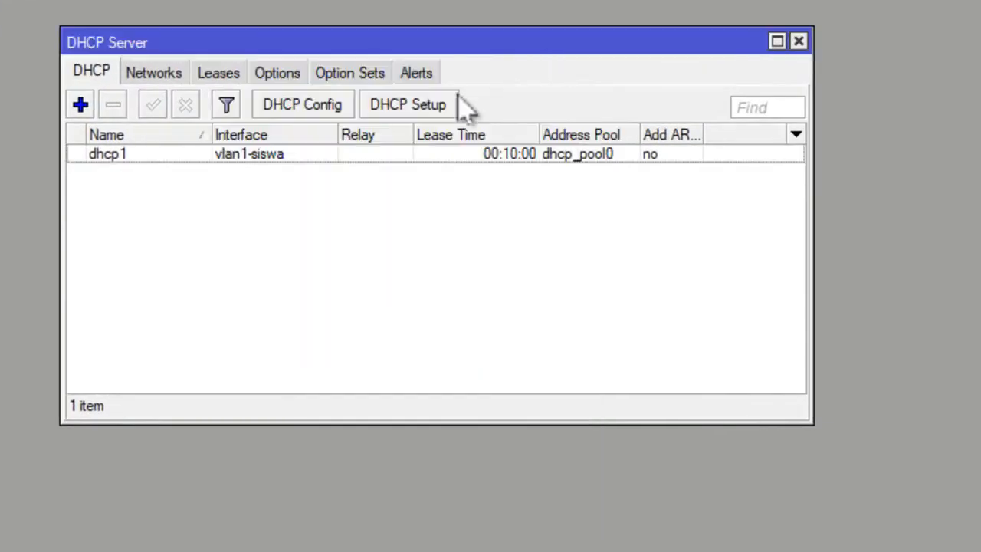
left_click(417, 106)
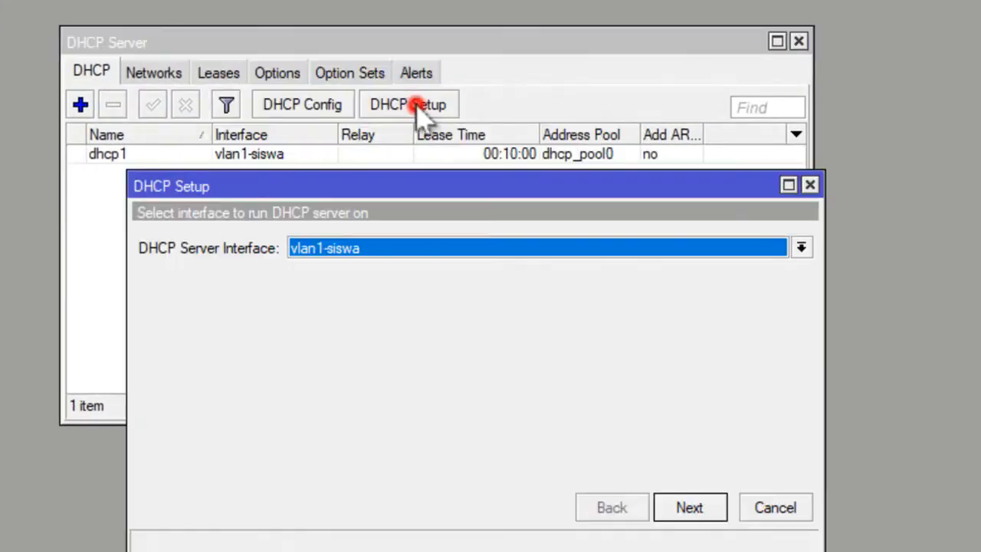
left_click(386, 247)
left_click(372, 346)
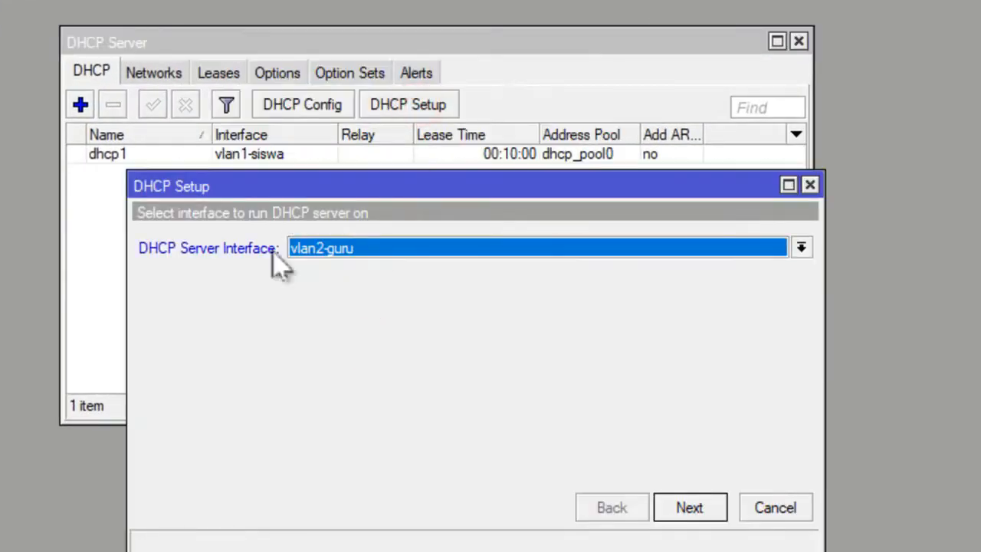
left_click(690, 510)
left_click(690, 510)
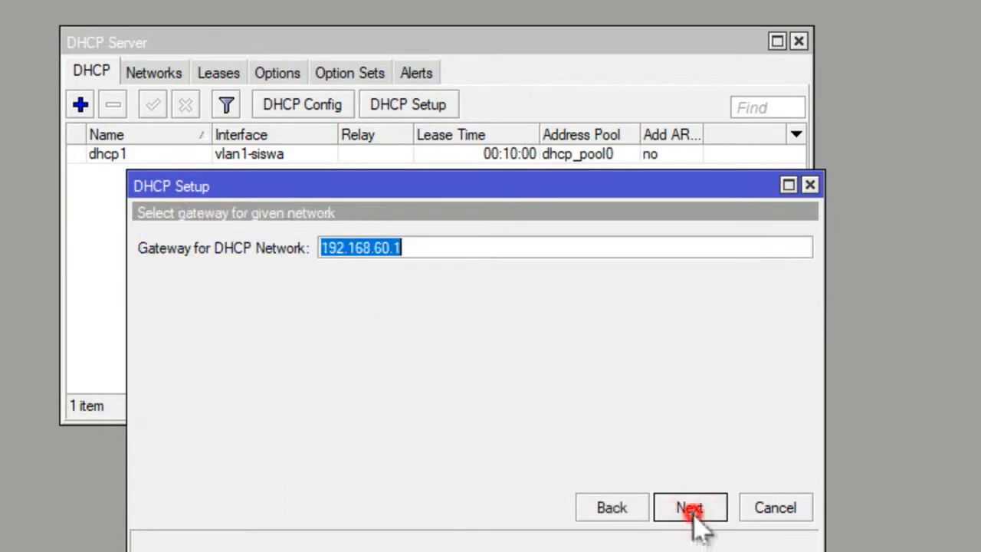
left_click(690, 510)
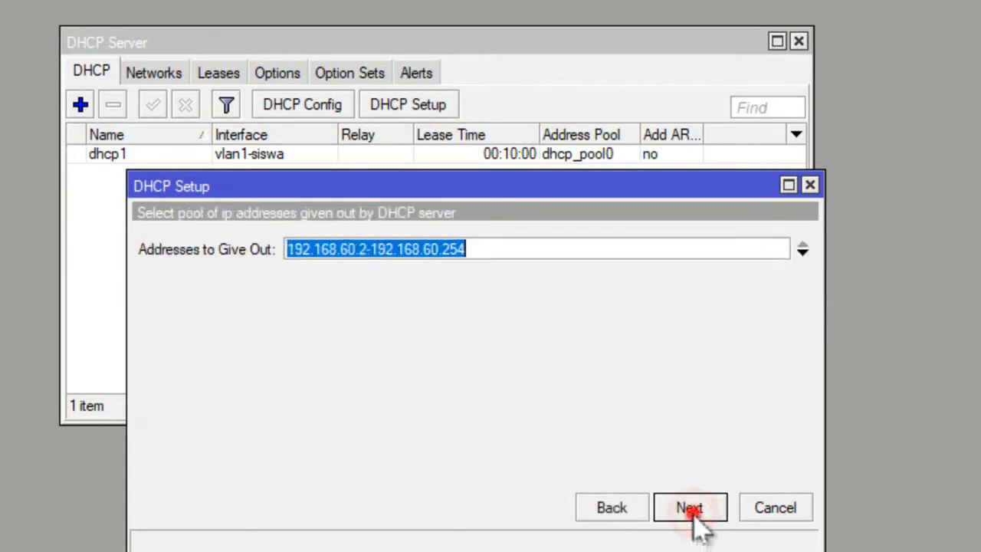
Set the vlan2-guru address pool to start at 192.168.60.10 and change its end address as the assignment requires.
left_click(284, 249)
left_click(366, 249)
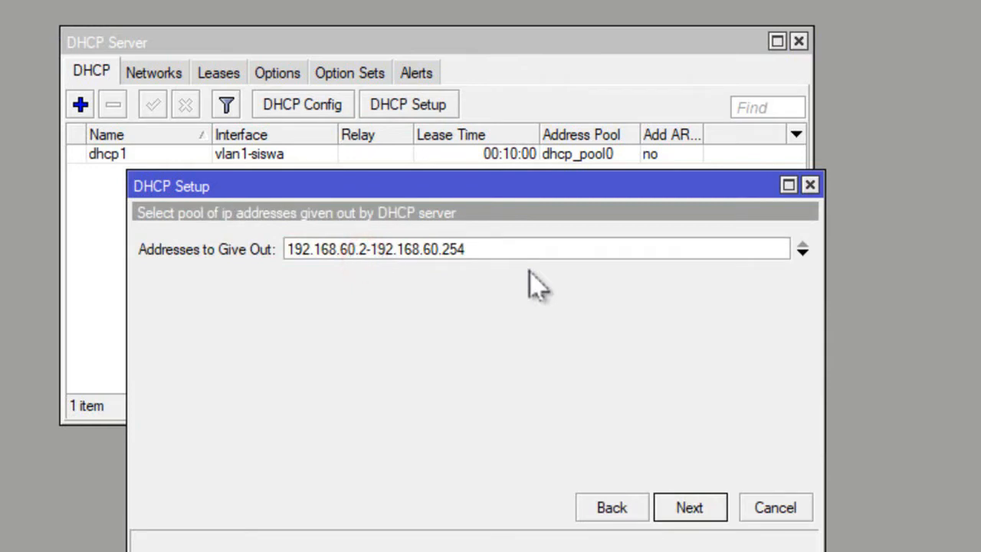
key("BackSpace")
type("10")
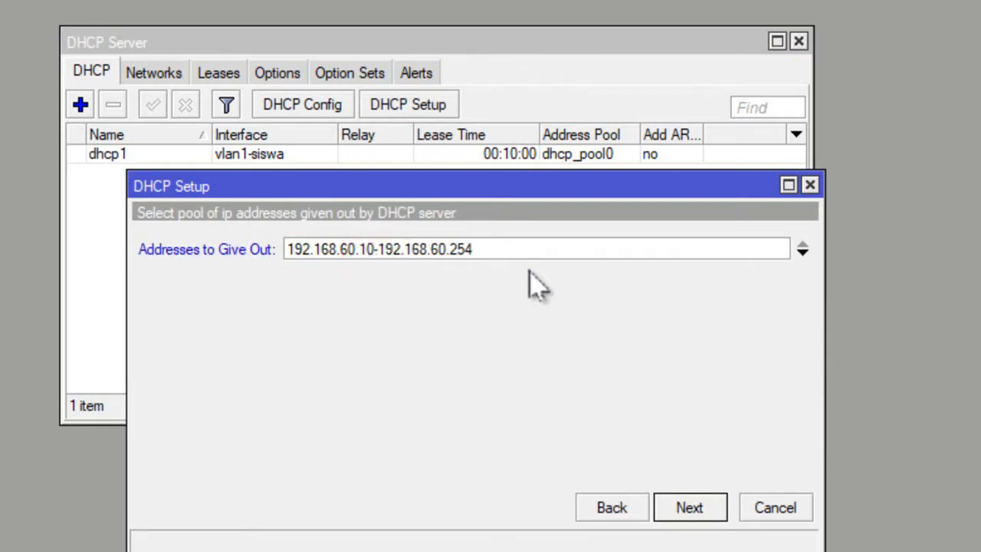
left_click(536, 247)
key("BackSpace")
left_click(687, 512)
Accept the proposed DNS server and the 00:10:00 lease time to finish the vlan2-guru DHCP setup.
left_click(687, 512)
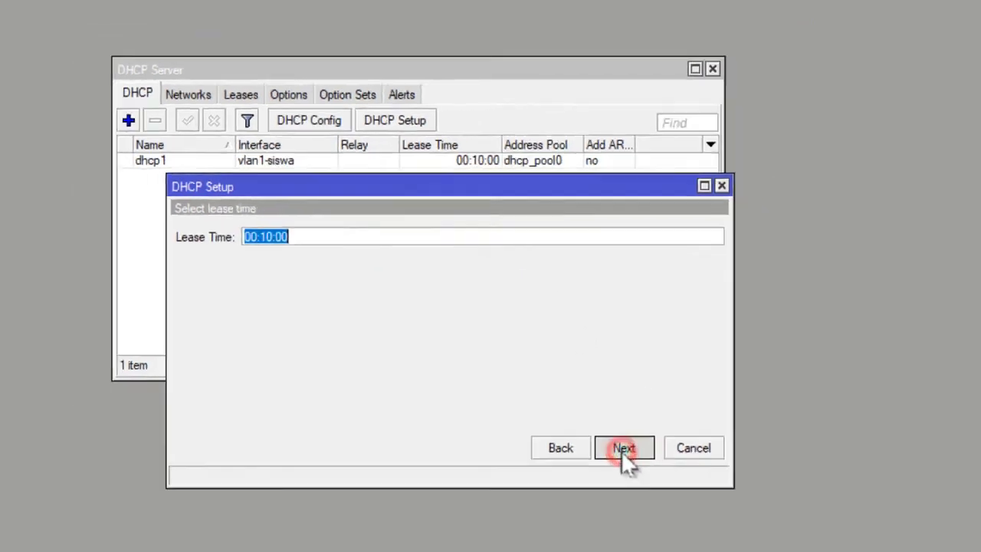
left_click(624, 448)
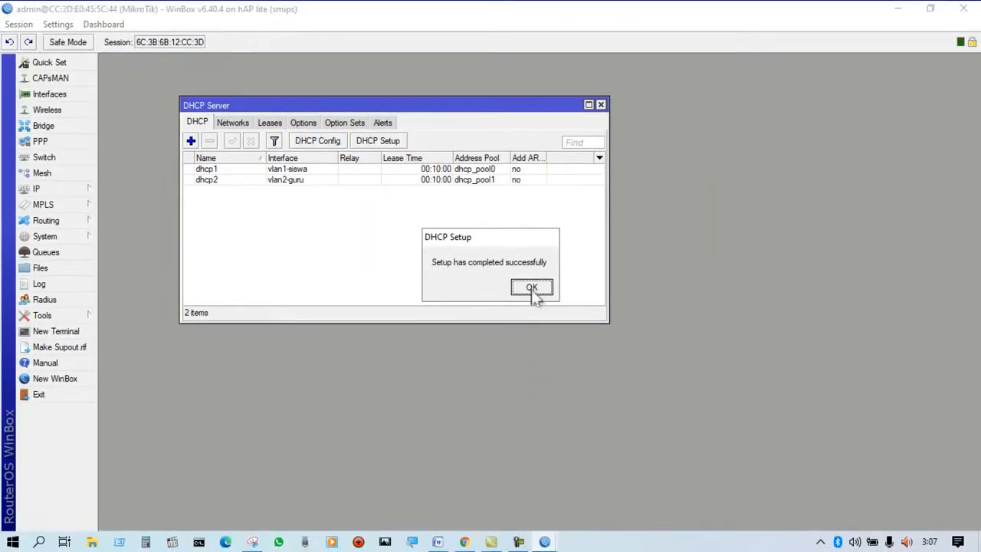
left_click(532, 289)
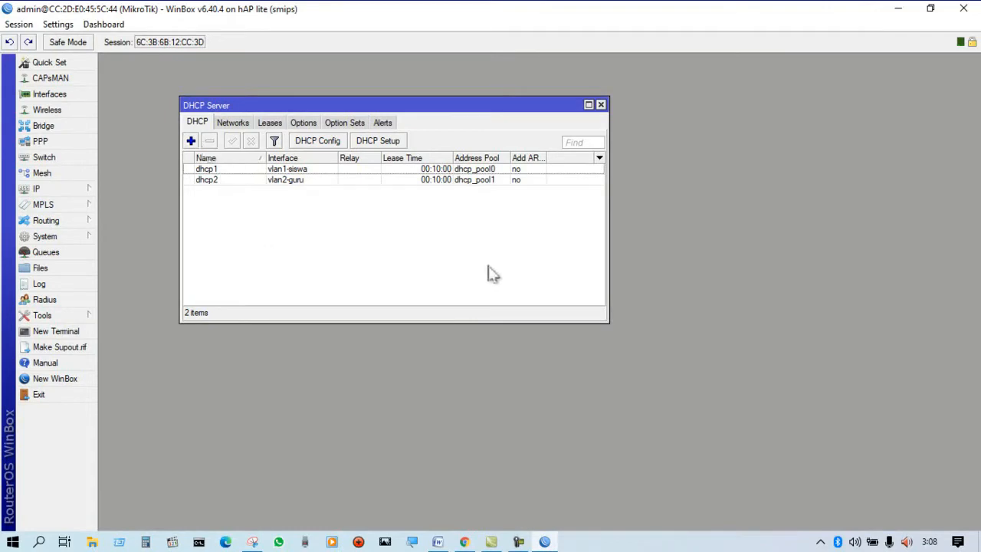
Close the DHCP server list and open the IP Hotspot settings.
key("Escape")
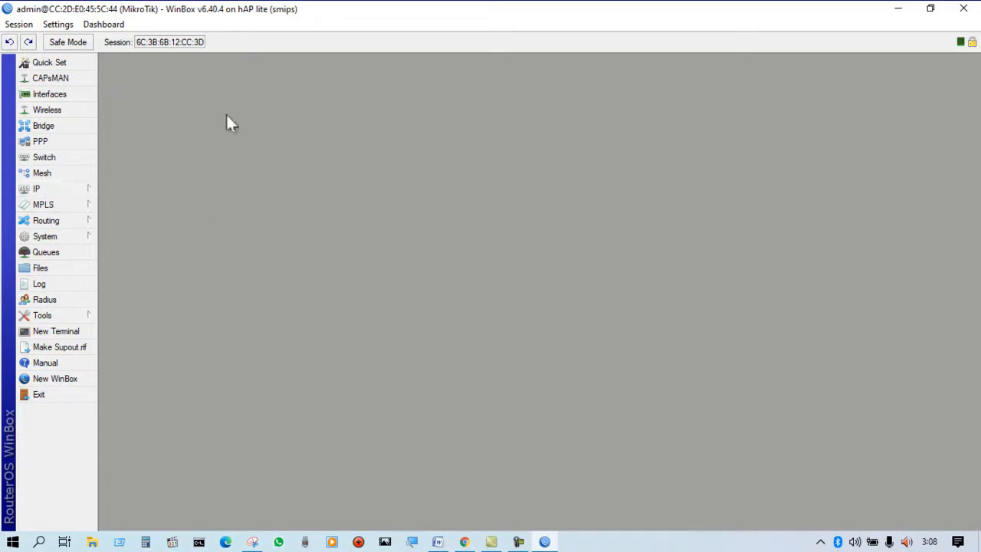
left_click(37, 189)
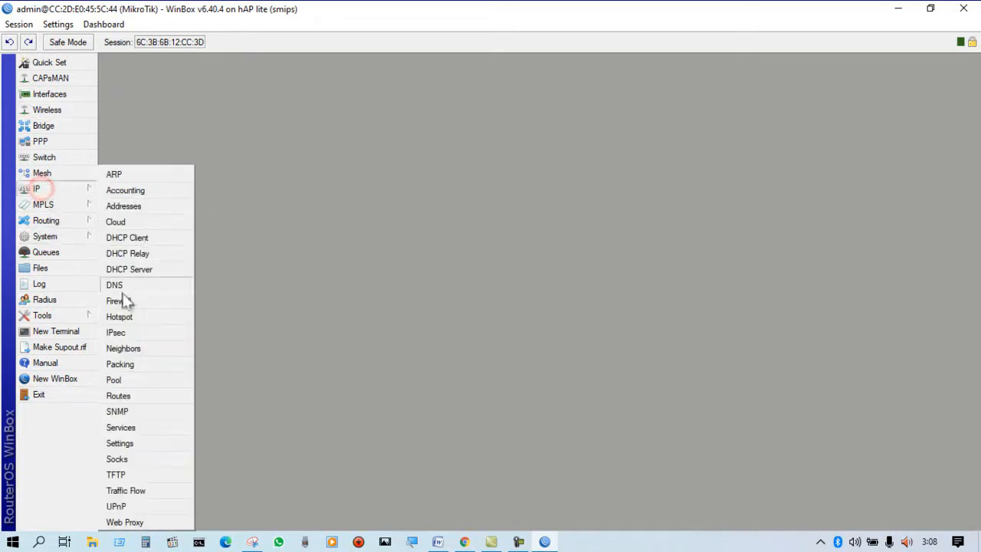
left_click(114, 316)
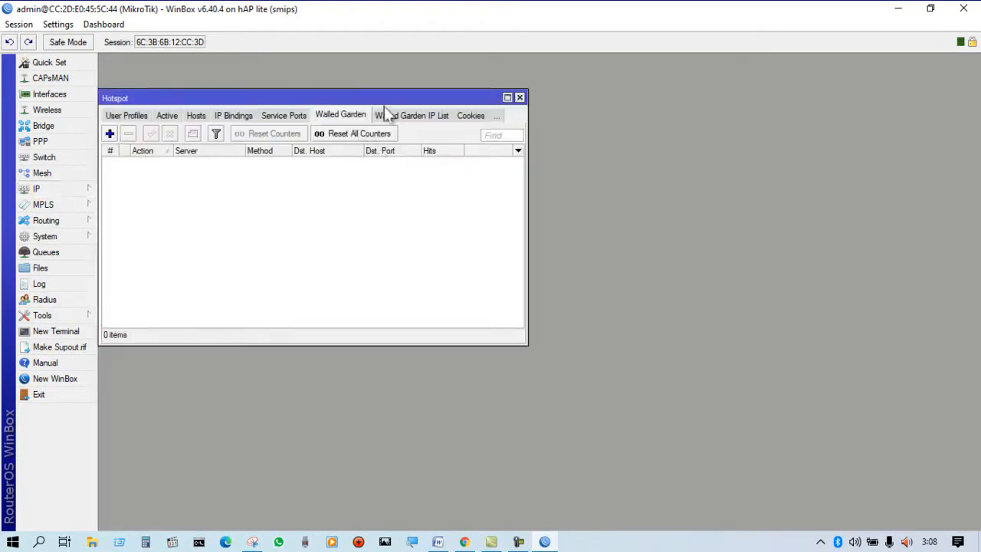
Start the hotspot setup on wlan1, accepting the 192.168.20.1/24 local address with Masquerade Network enabled.
left_click_drag(339, 98, 377, 99)
left_click(167, 117)
left_click(153, 117)
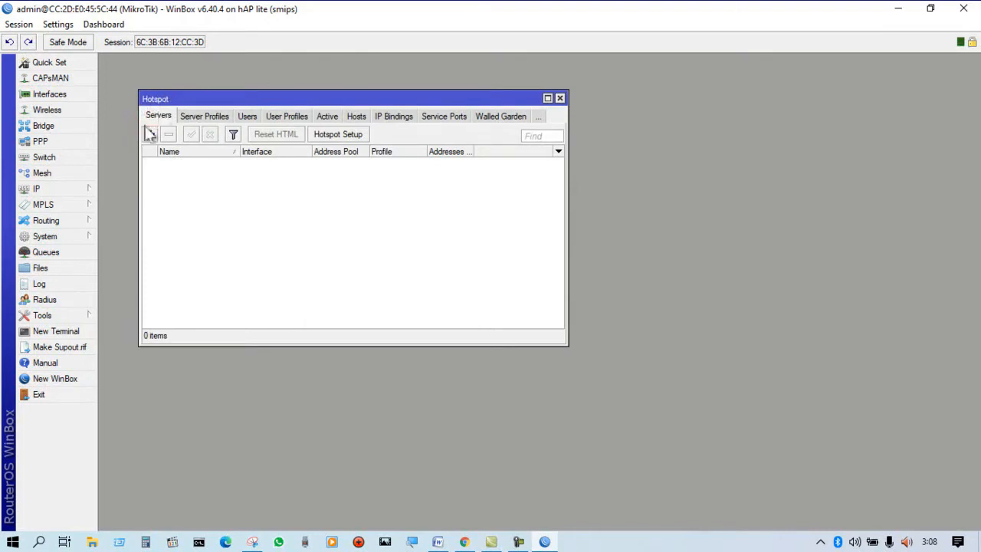
left_click(335, 136)
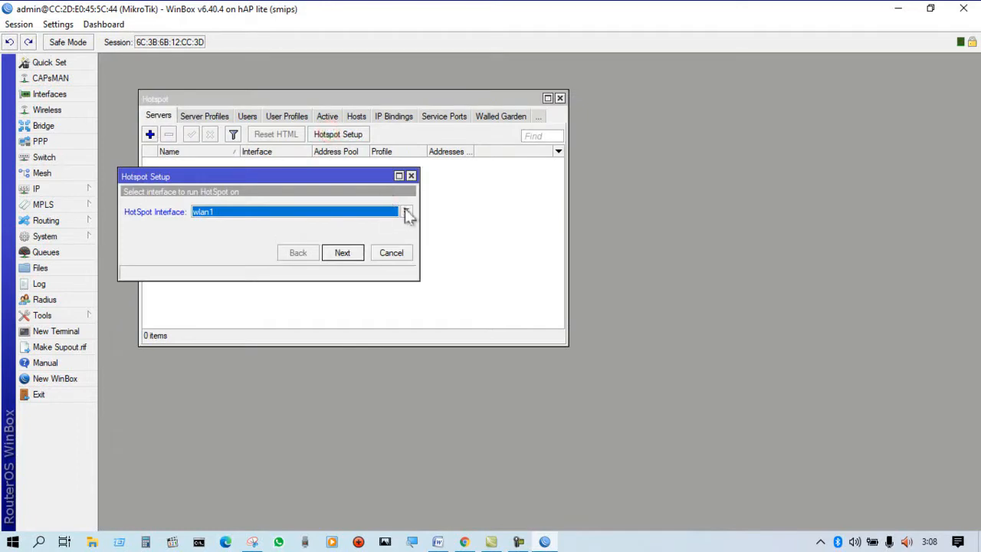
left_click(345, 253)
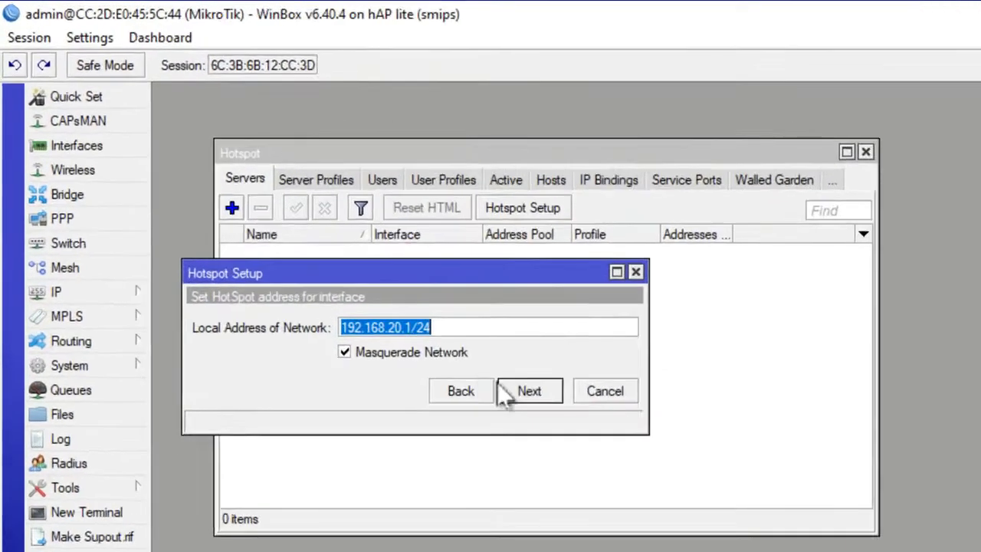
left_click(347, 254)
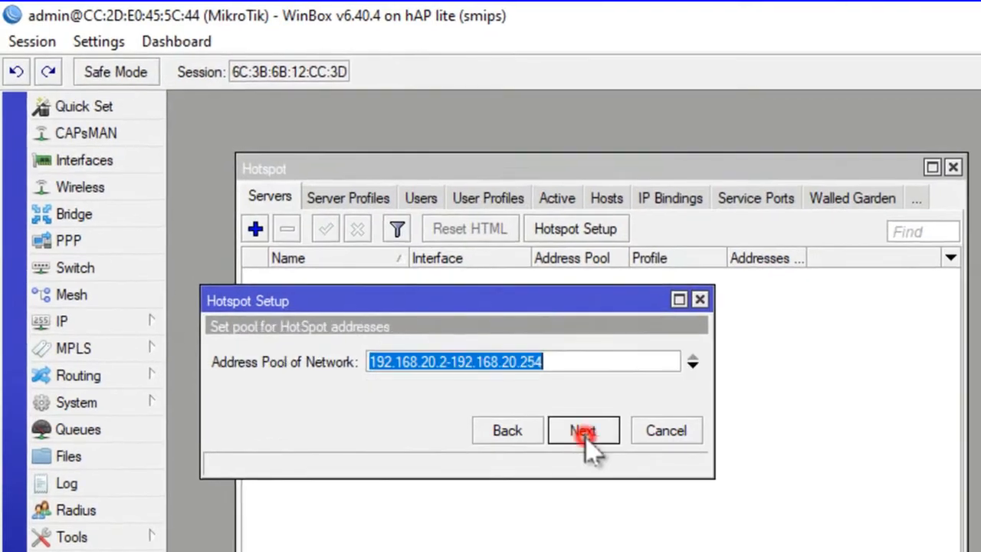
Set the hotspot address pool to 192.168.20.10-192.168.20.50 and confirm it.
left_click(449, 363)
key("BackSpace")
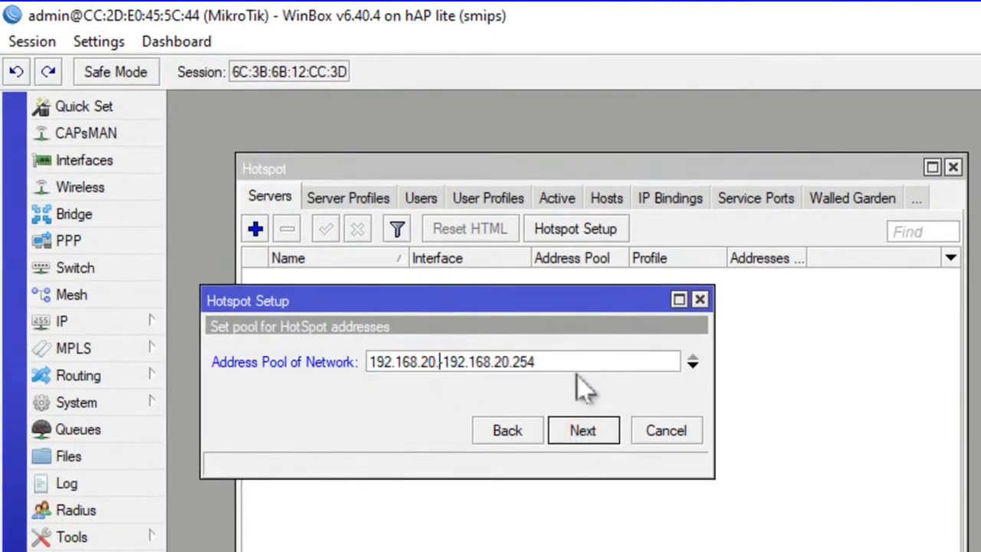
type("10-1")
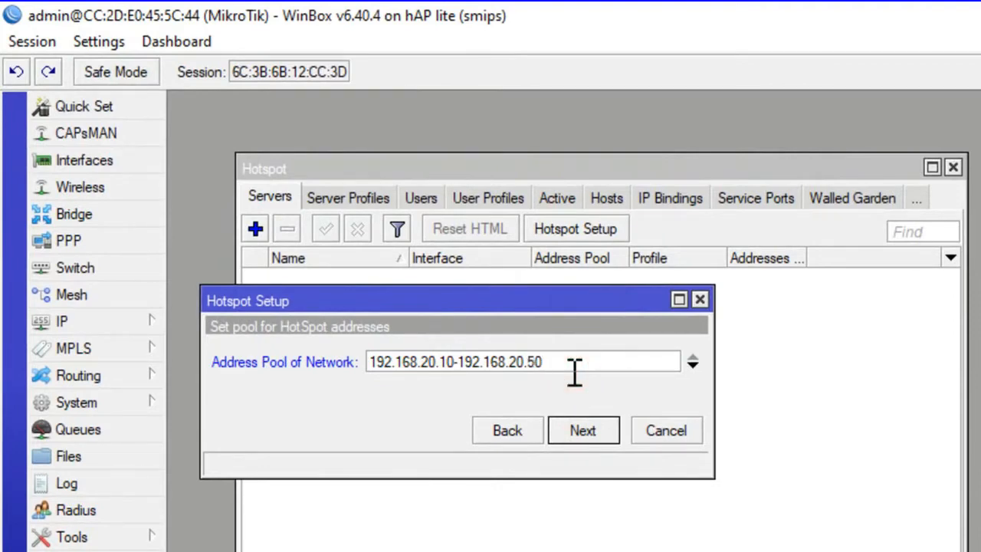
left_click(576, 429)
Accept the following hotspot setup defaults and leave the DNS servers empty.
left_click(576, 429)
left_click(576, 429)
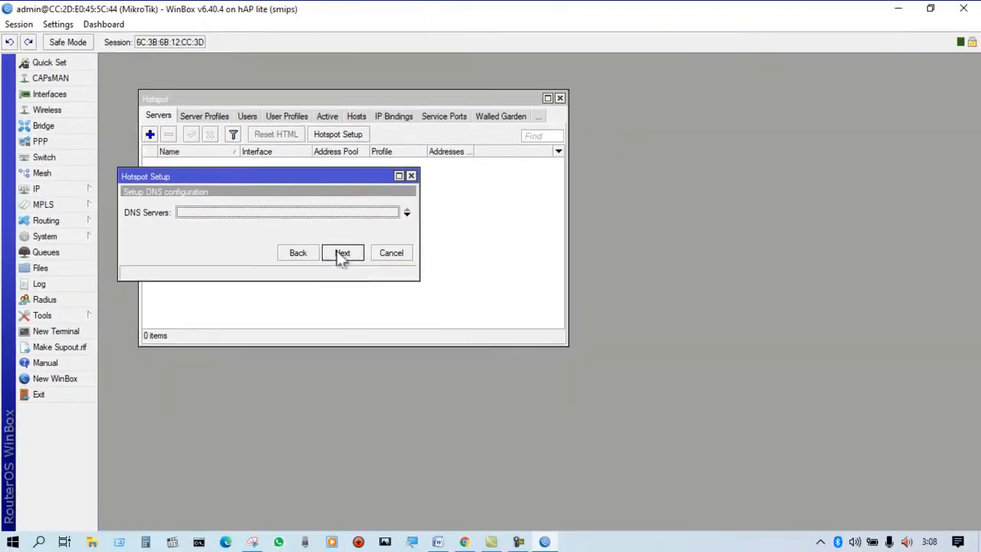
left_click(579, 431)
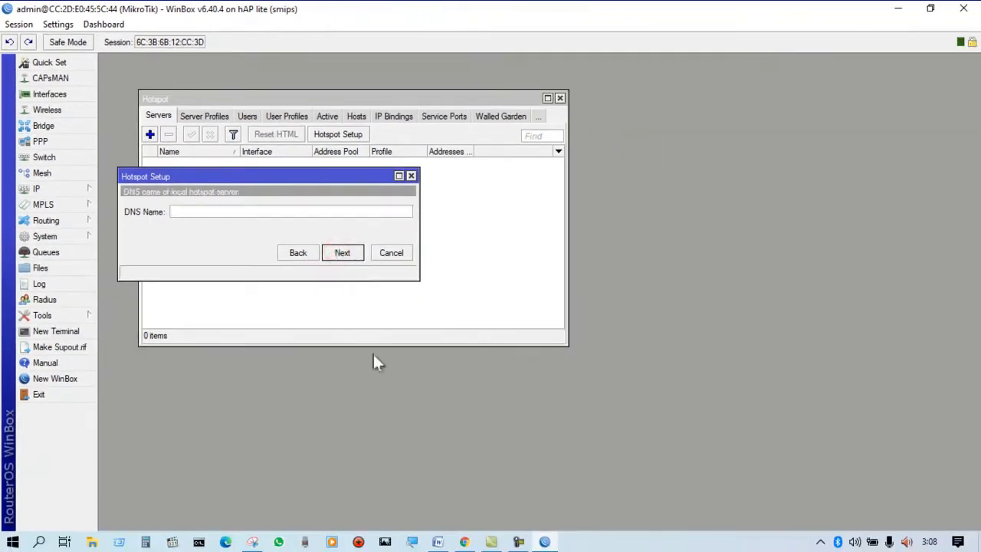
Switch to the assignment document in Word and copy the hotspot login address portalsmk.sch.id.
left_click(437, 542)
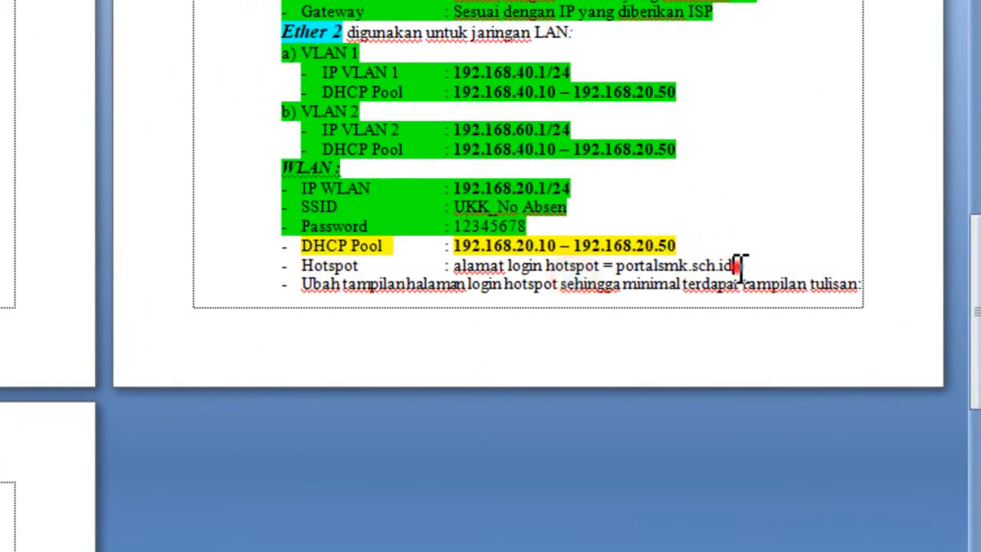
left_click_drag(733, 266, 623, 269)
right_click(620, 273)
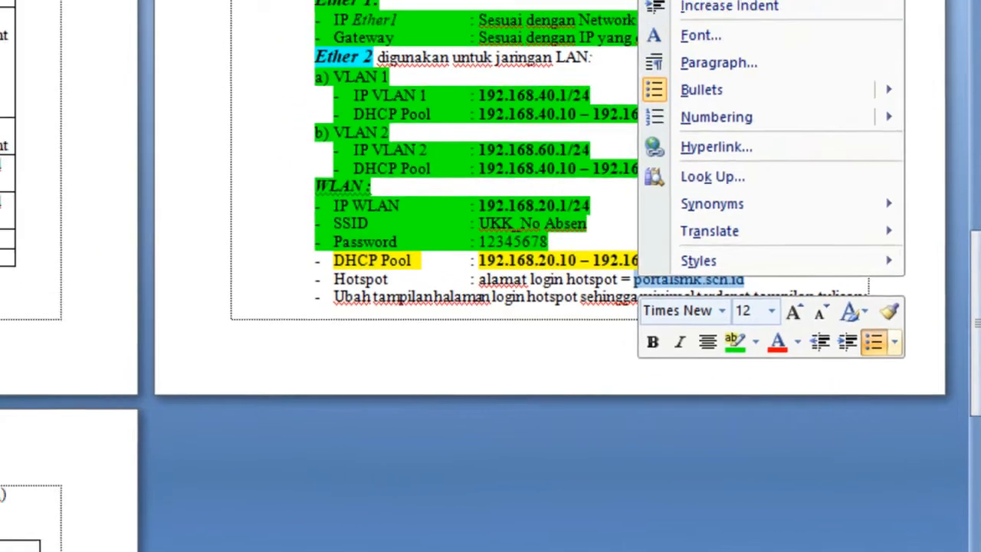
left_click(755, 57)
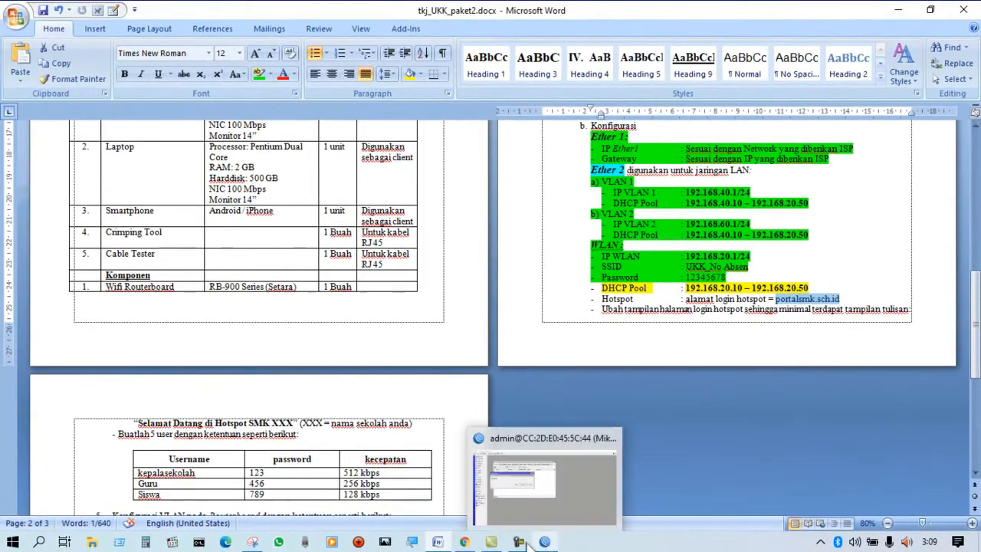
Return to WinBox and paste portalsmk.sch.id as the hotspot's DNS name, confirming it.
mouse_move(555, 546)
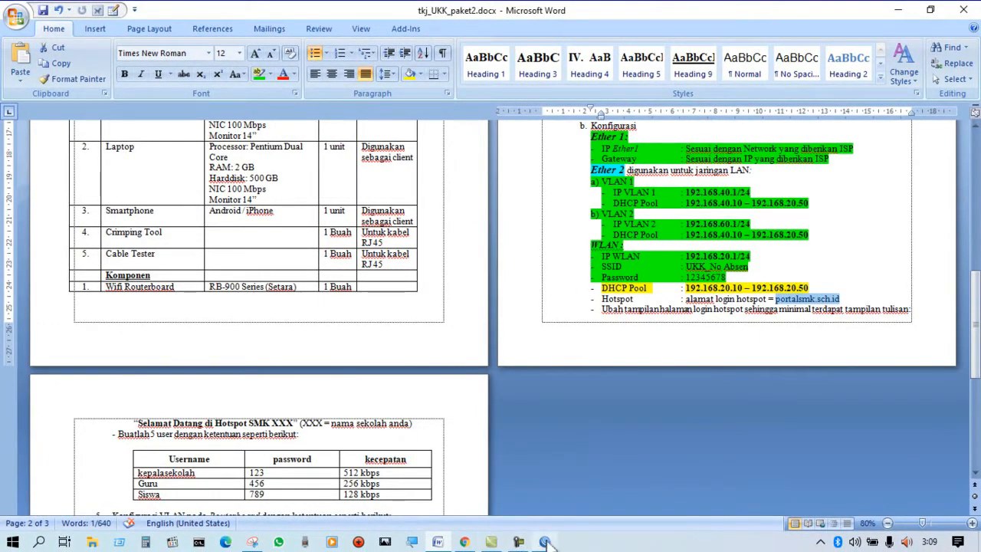
left_click(545, 542)
right_click(237, 212)
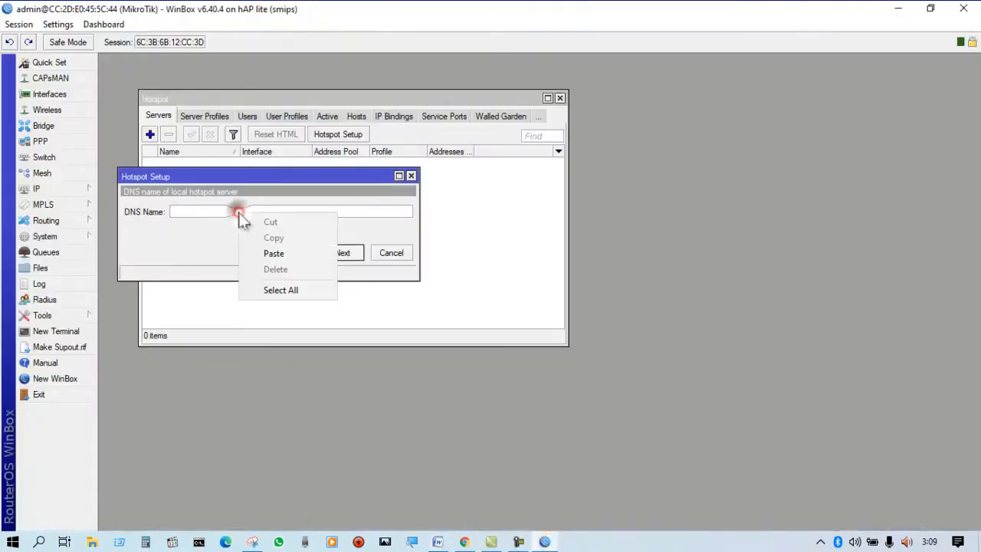
left_click(273, 253)
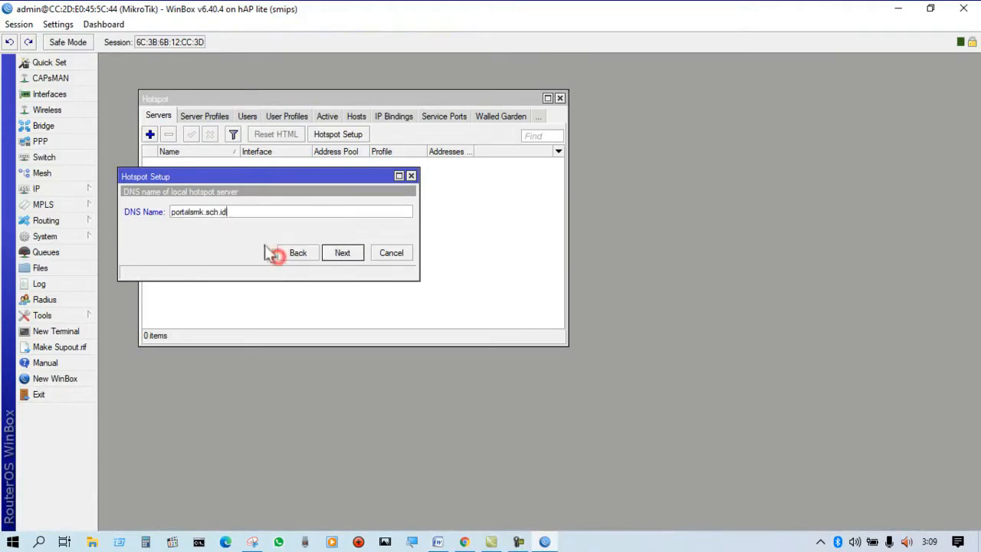
left_click(353, 259)
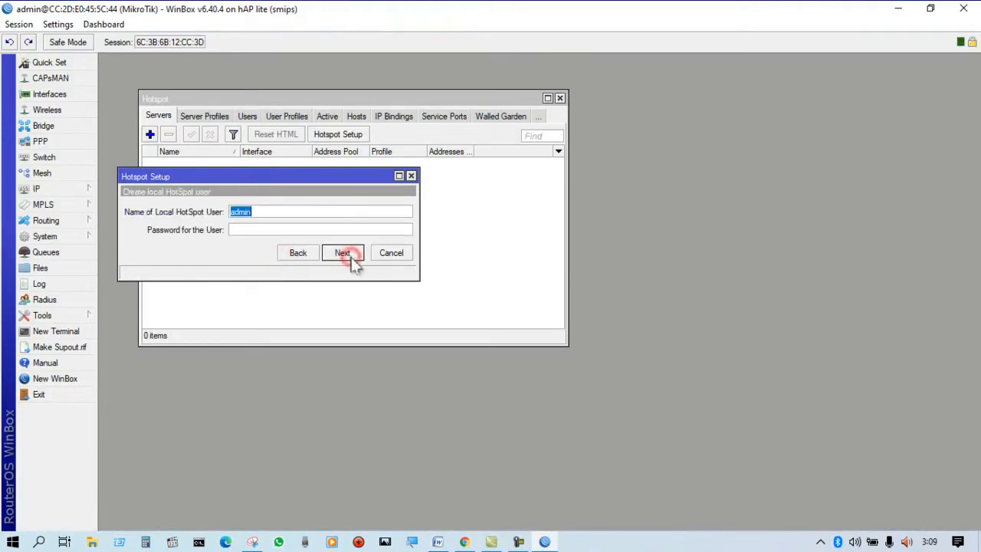
Finish the hotspot setup with the proposed local user and select the new wlan1 server in the list.
left_click(351, 259)
left_click(536, 288)
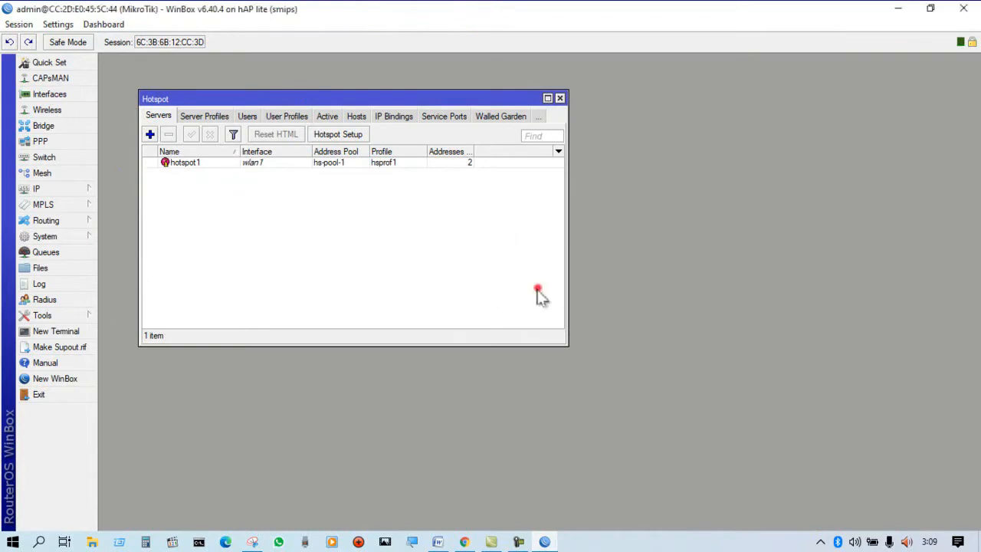
left_click(309, 163)
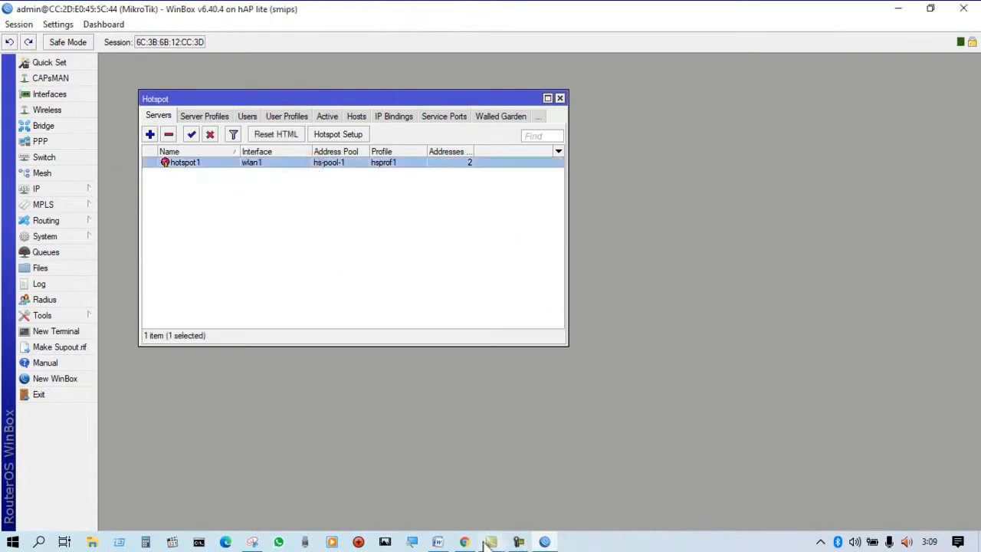
Switch to the assignment document in Word and highlight the WLAN DHCP Pool and Hotspot lines in green.
left_click(437, 542)
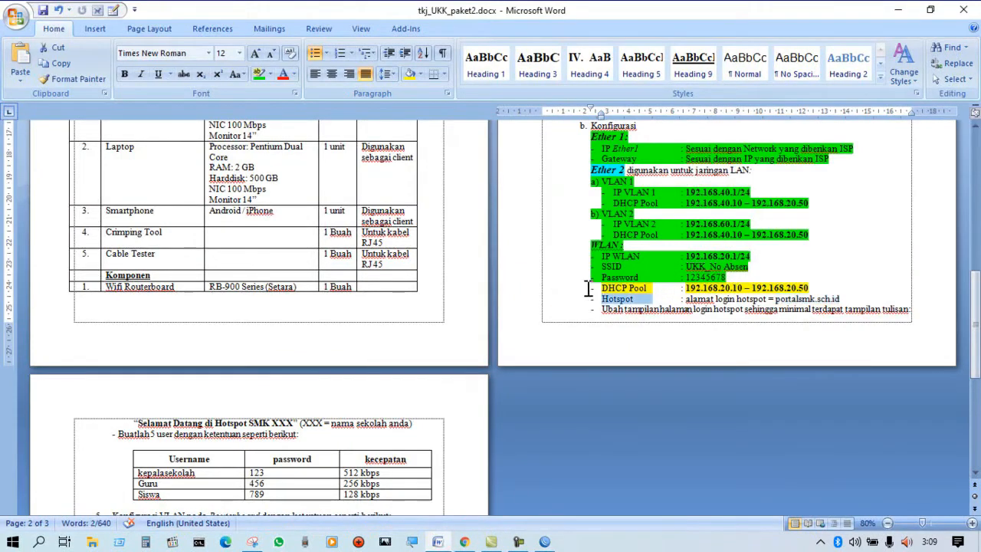
left_click_drag(585, 287, 843, 300)
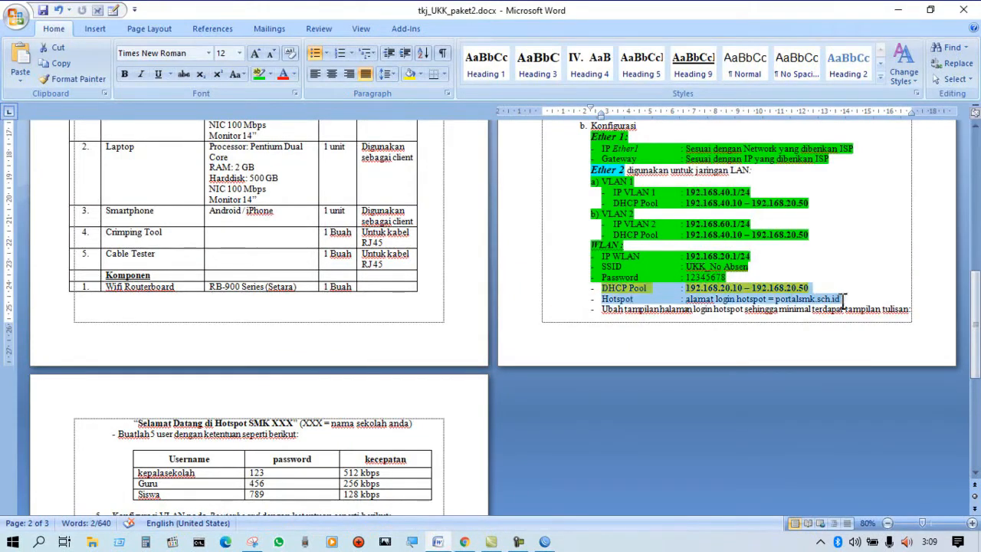
left_click(260, 74)
left_click(878, 267)
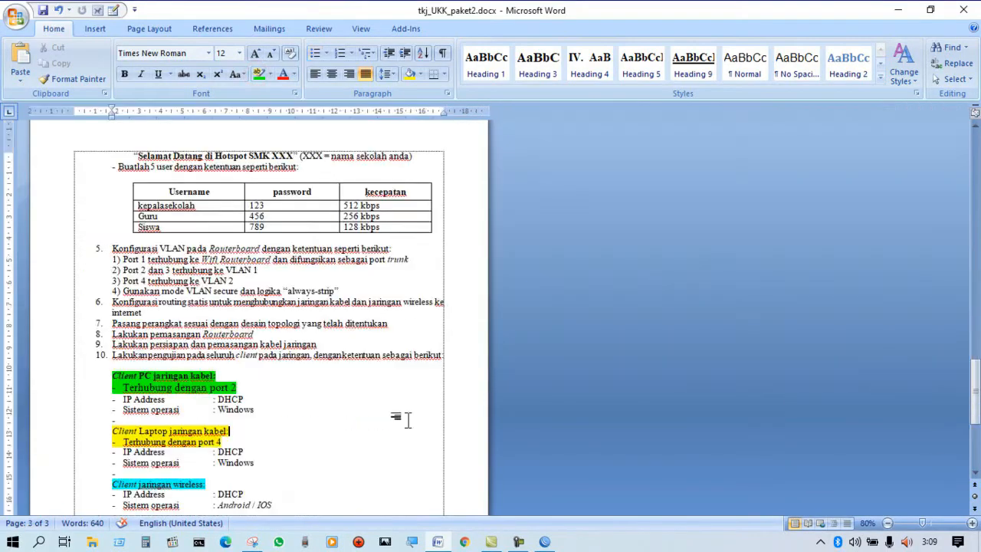
Remove the green highlight from the "Selamat Datang di Hotspot SMK XXX" line on the third page.
left_click_drag(978, 438, 977, 452)
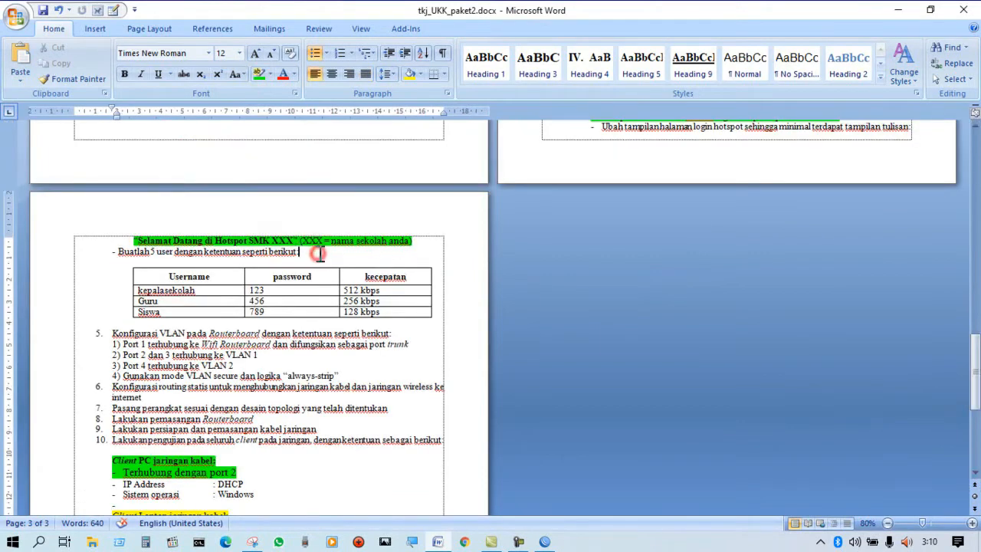
left_click(415, 244)
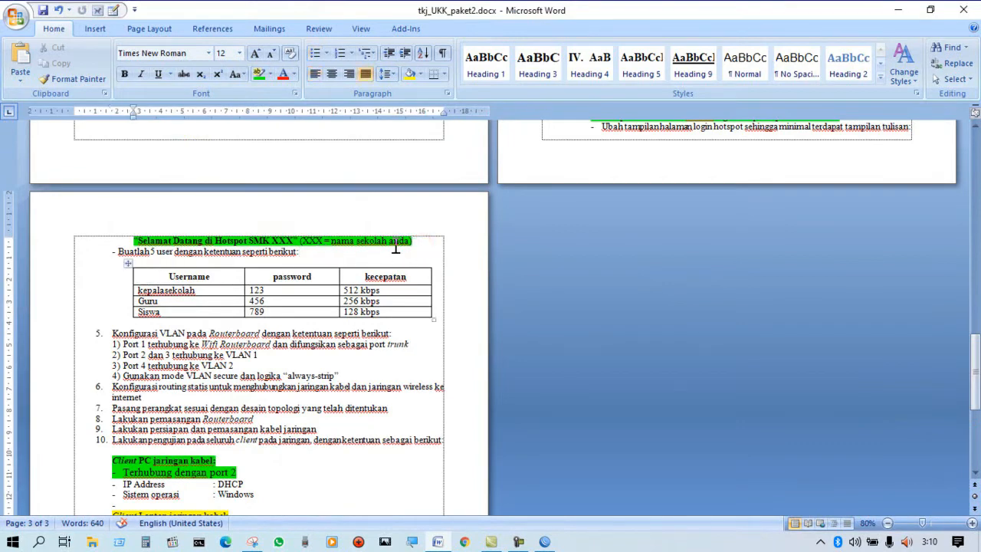
left_click_drag(431, 244, 134, 240)
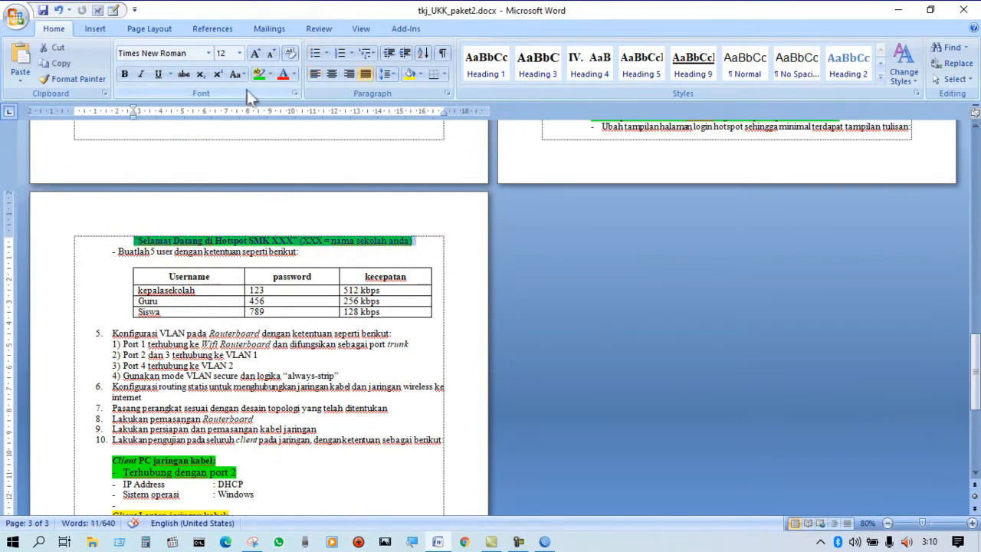
left_click(270, 74)
left_click(278, 156)
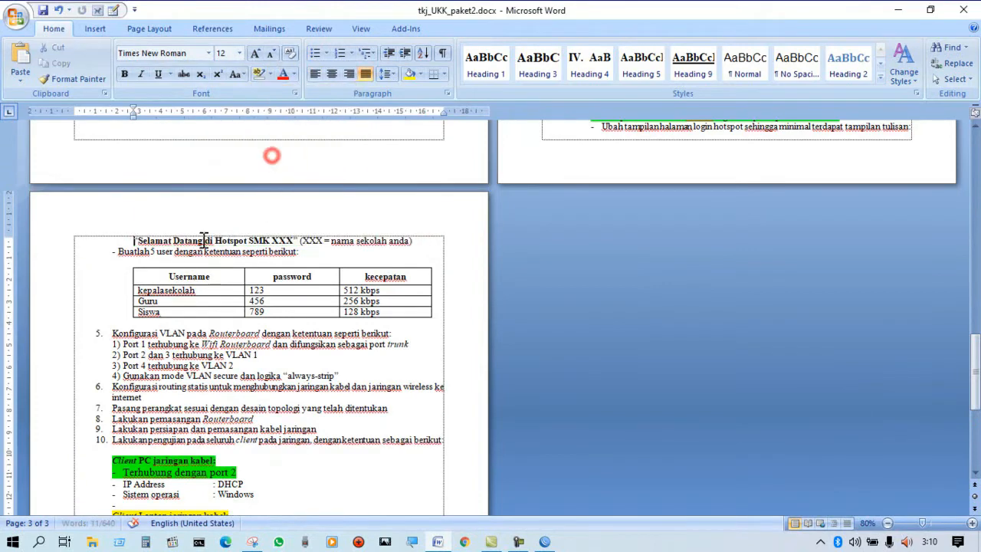
Highlight the whole username, password and kecepatan table in green.
left_click(165, 277)
left_click_drag(165, 277, 409, 312)
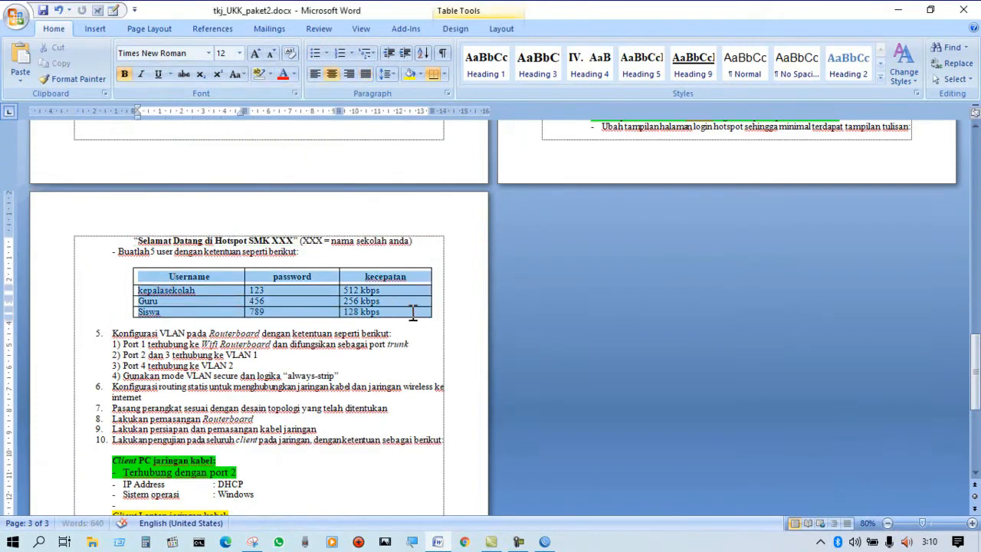
left_click(270, 73)
left_click(281, 92)
left_click(400, 253)
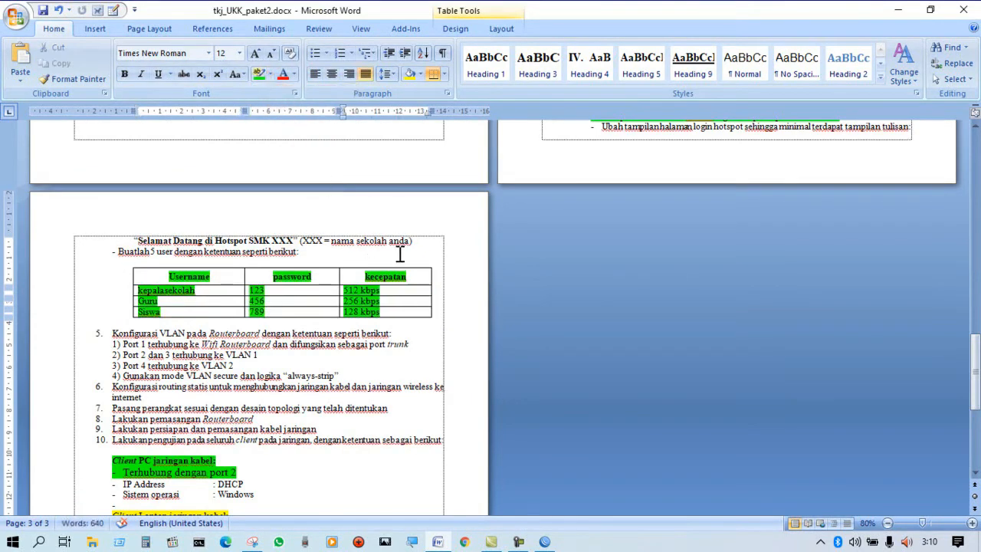
Remove the green highlight from the kepalasekolah, Guru and Siswa rows, keeping it on the table's header row.
left_click(217, 294)
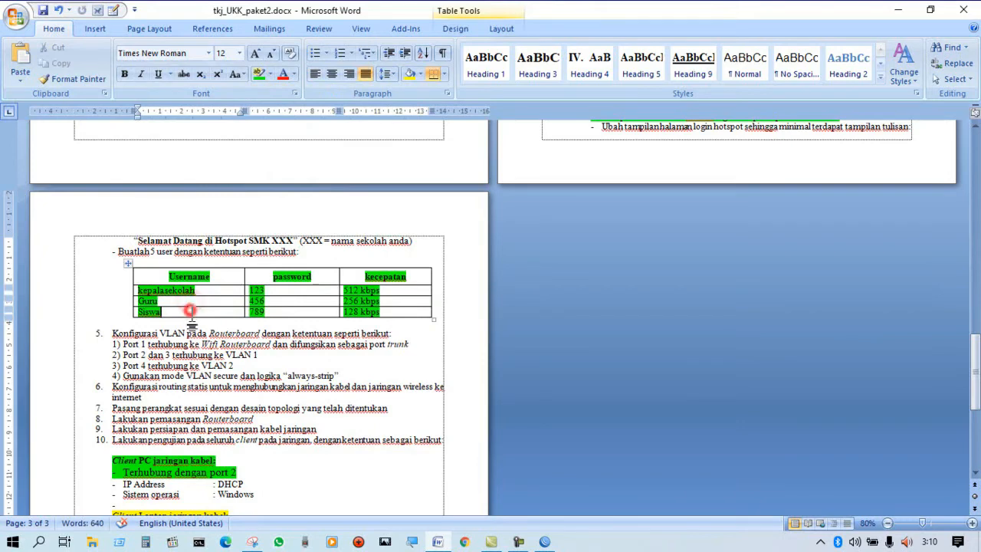
left_click(313, 289)
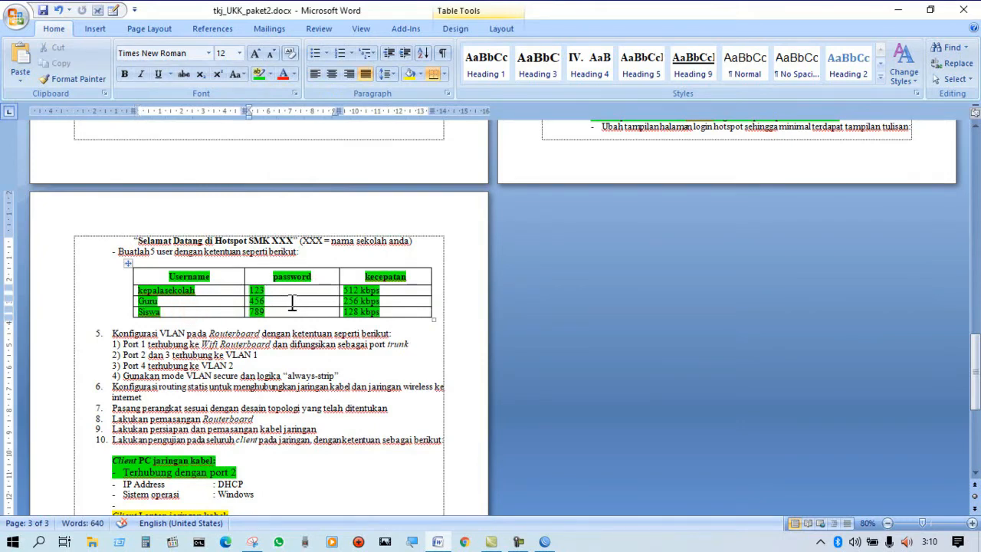
left_click_drag(291, 301, 226, 291)
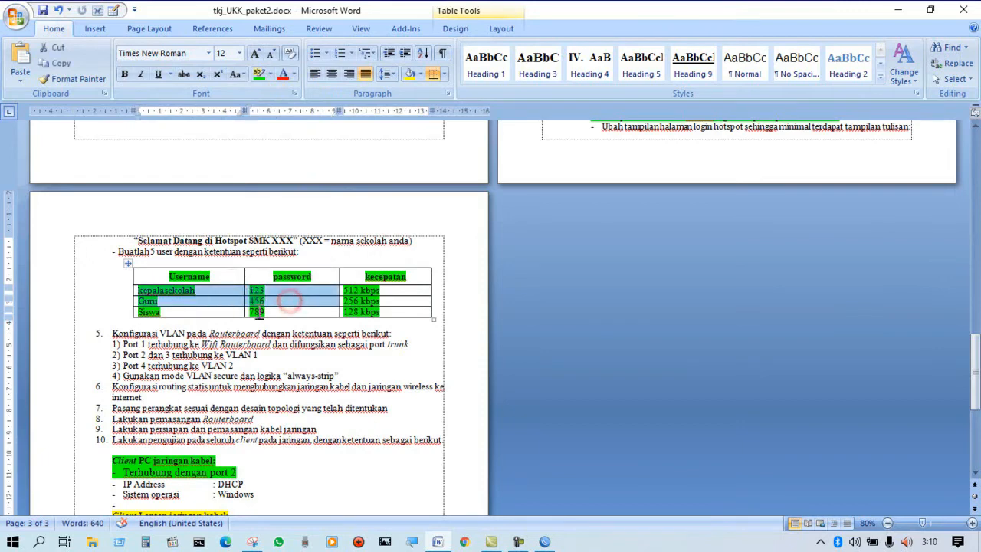
left_click(271, 312)
left_click_drag(271, 312, 239, 312)
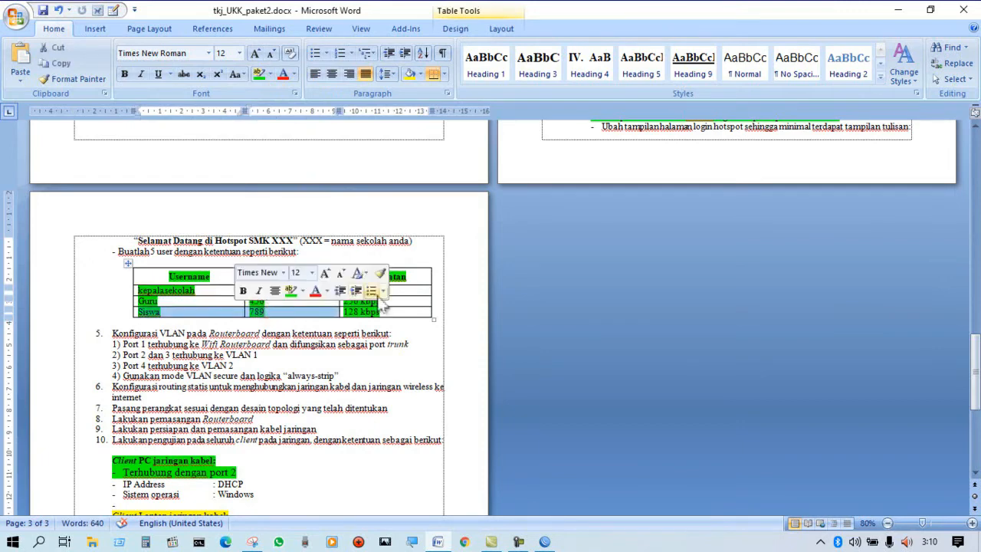
left_click(407, 295)
left_click_drag(132, 291, 338, 323)
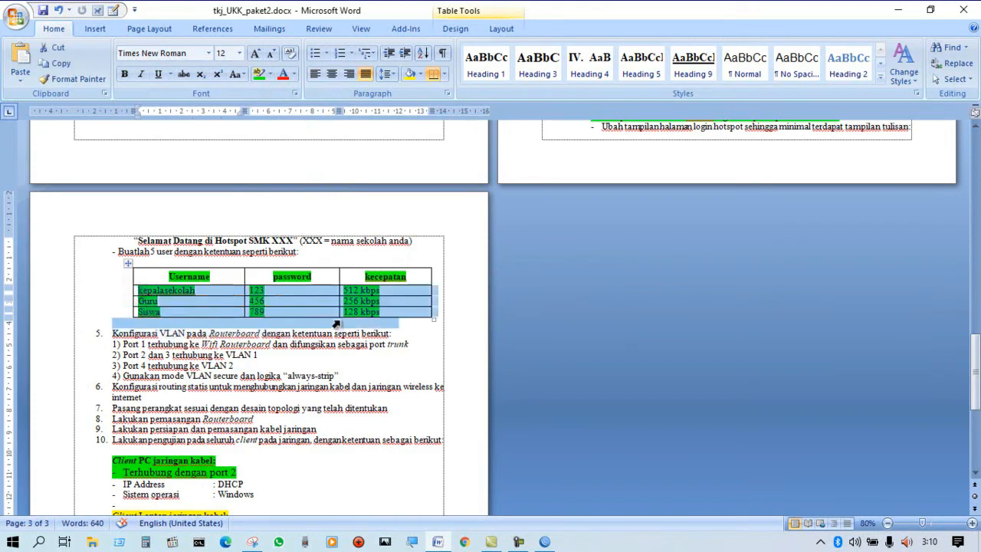
left_click(269, 74)
left_click(301, 158)
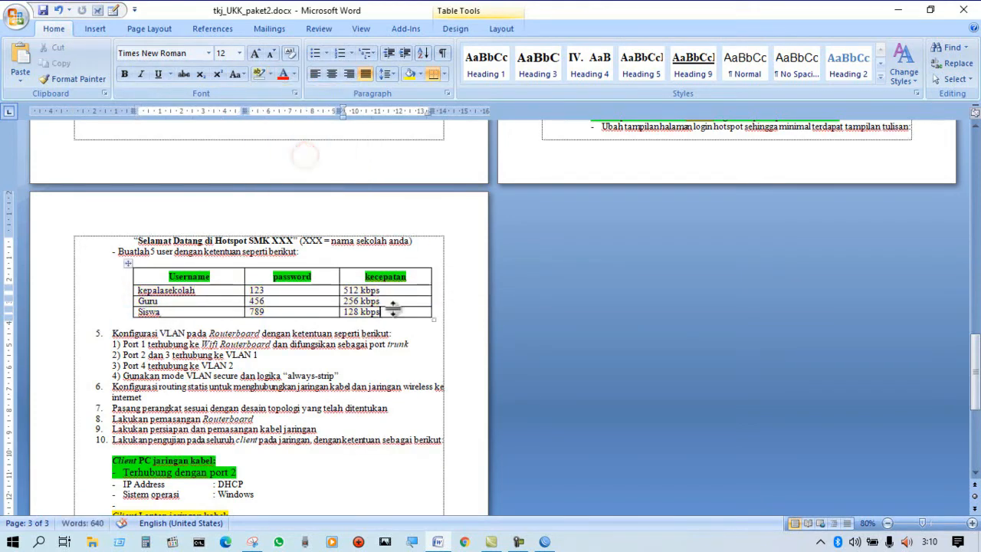
Make the text of the kepalasekolah, Guru and Siswa table rows bold.
left_click_drag(132, 294, 134, 312)
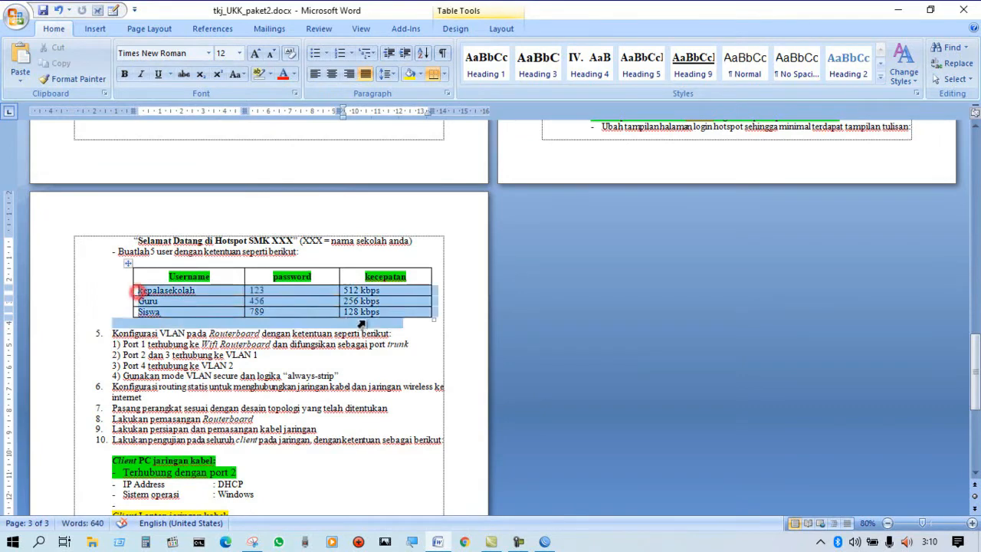
key("ctrl+b")
left_click(400, 292)
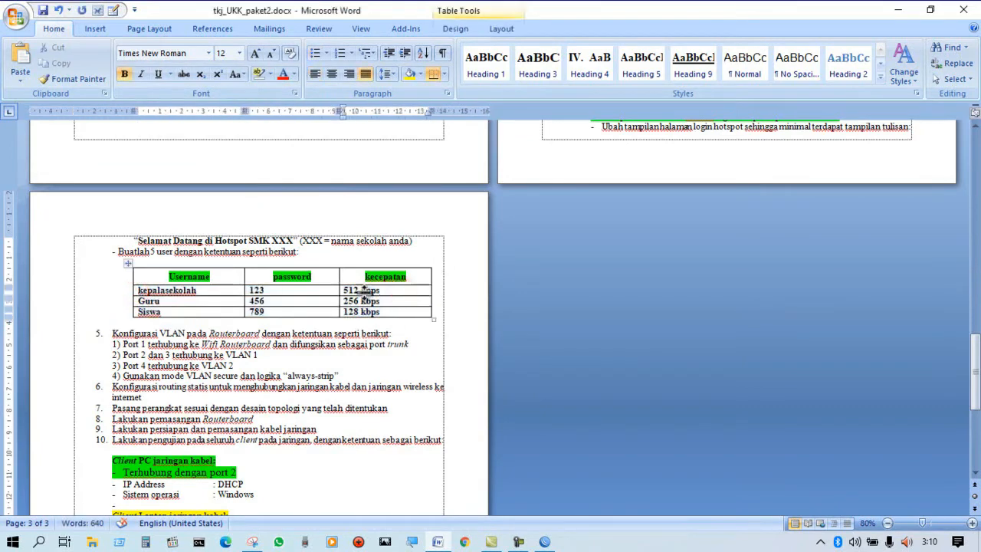
left_click(394, 302)
triple_click(394, 306)
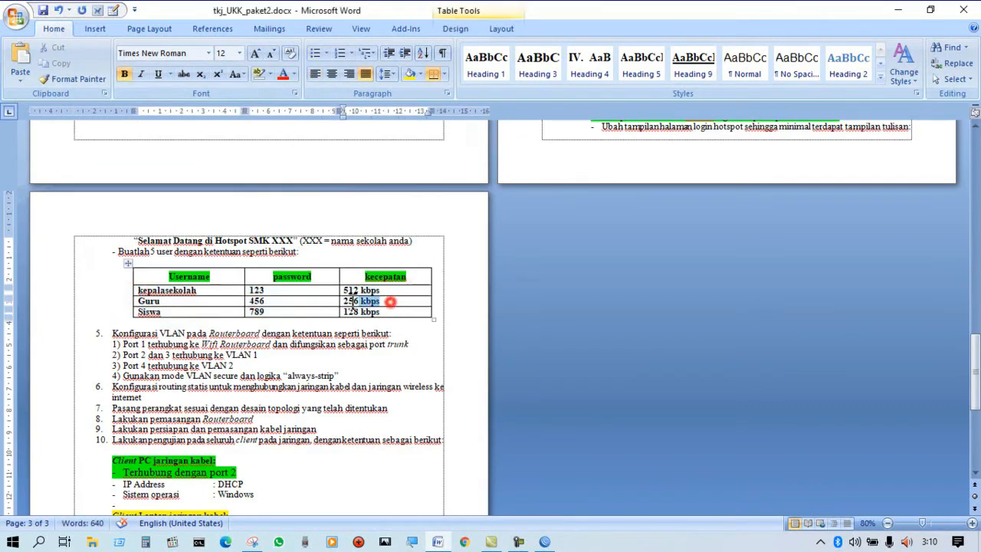
left_click_drag(394, 310, 334, 310)
left_click(418, 334)
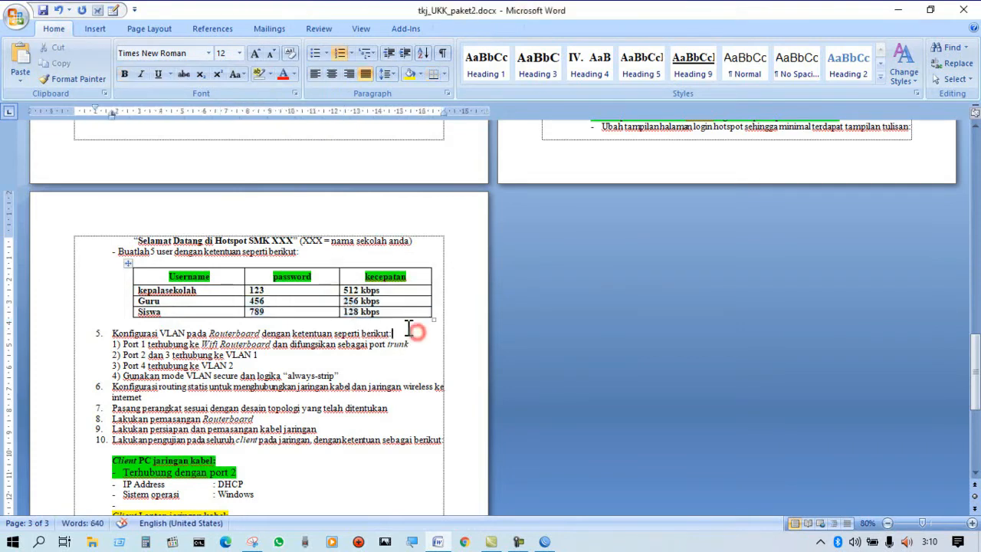
Switch to WinBox, reopen the router's Hotspot settings and show the list of user profiles.
left_click(544, 542)
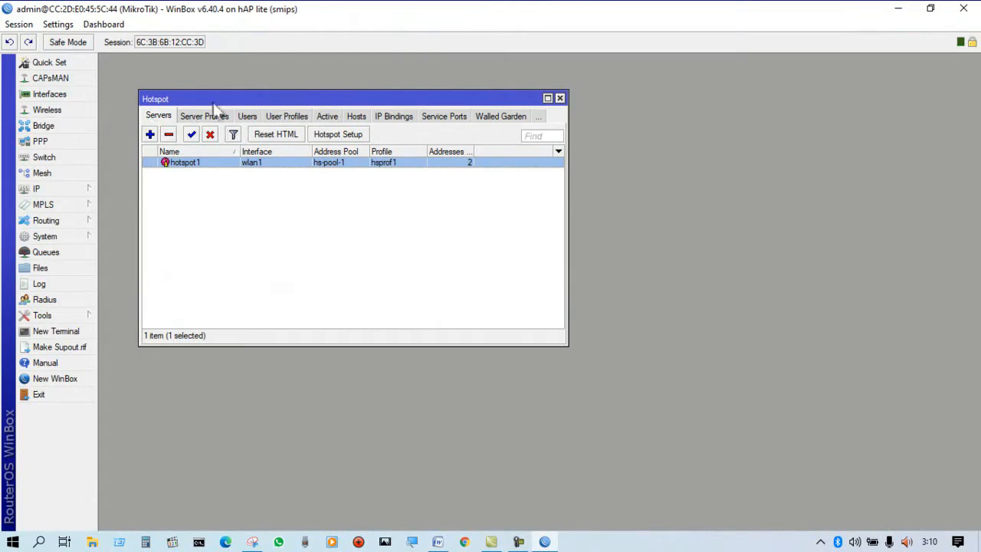
left_click(560, 98)
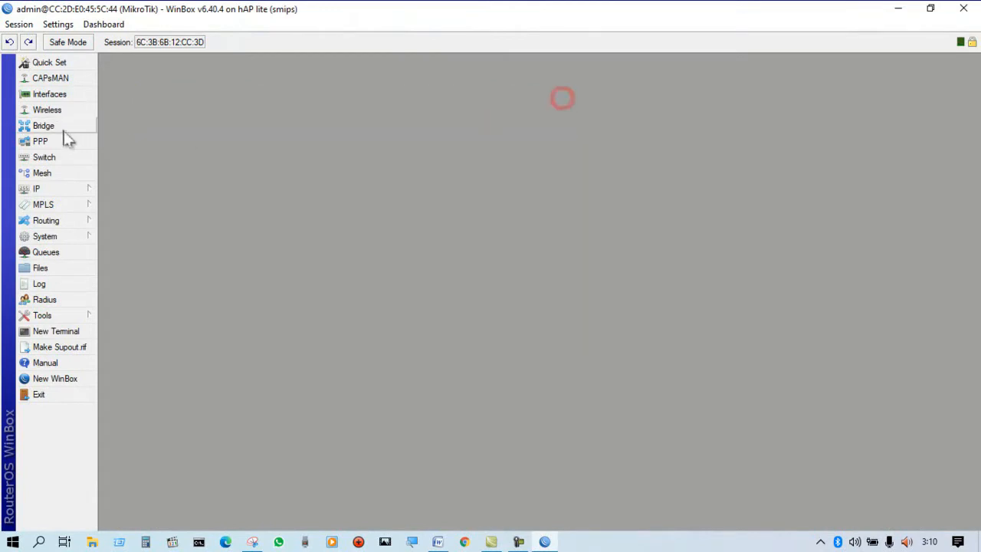
left_click(61, 188)
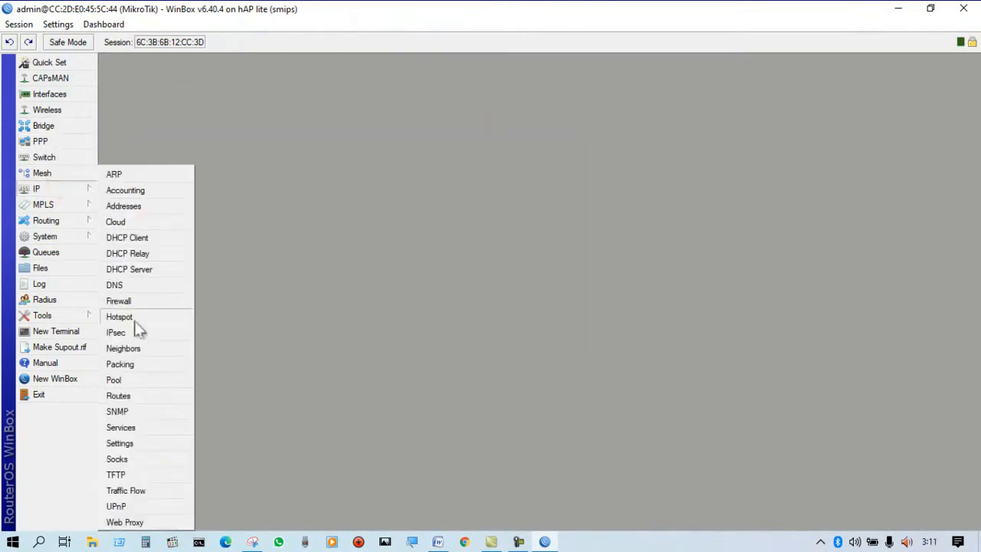
left_click(132, 316)
left_click(159, 116)
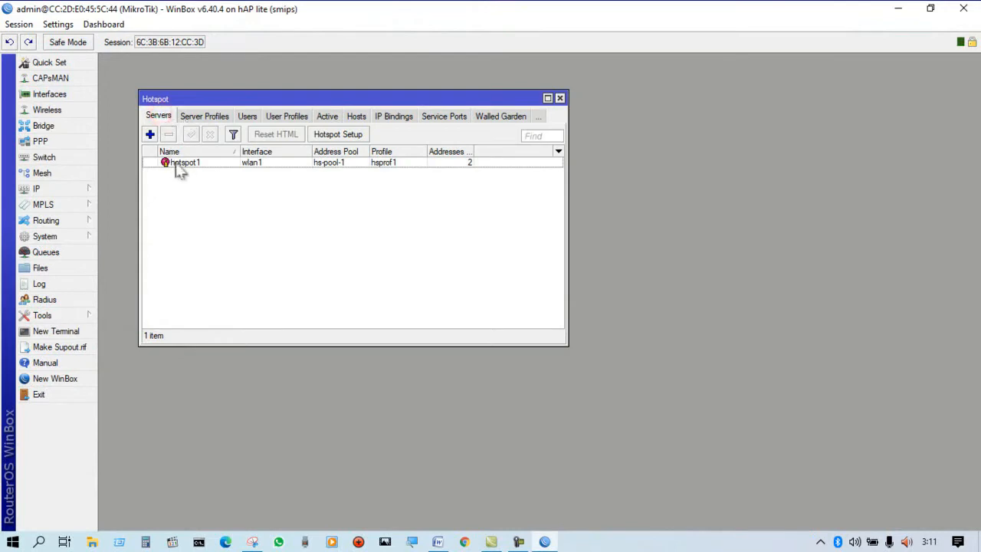
left_click(278, 116)
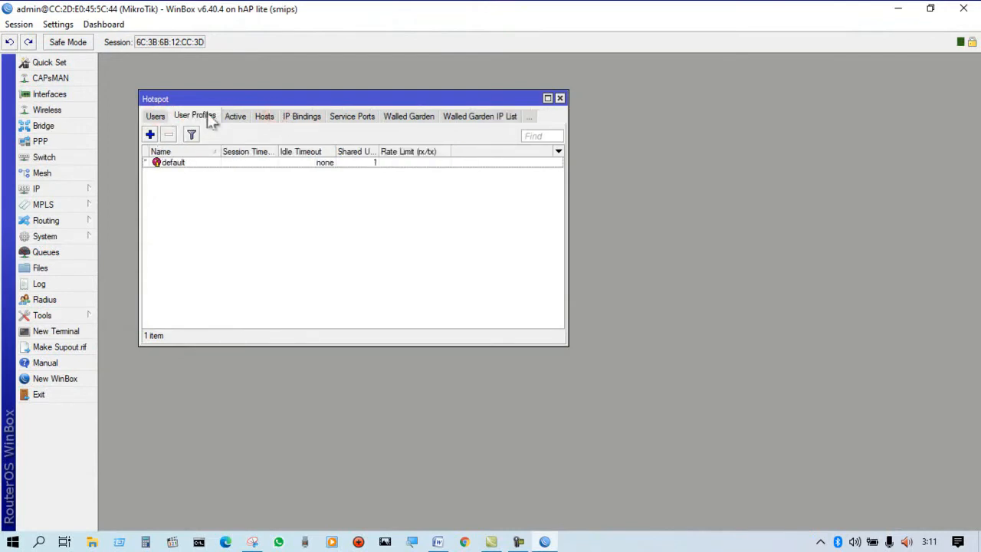
Add a hotspot user profile named kepalasekolah with address pool hs-pool-1 and start entering its rx/tx rate limit.
left_click(150, 134)
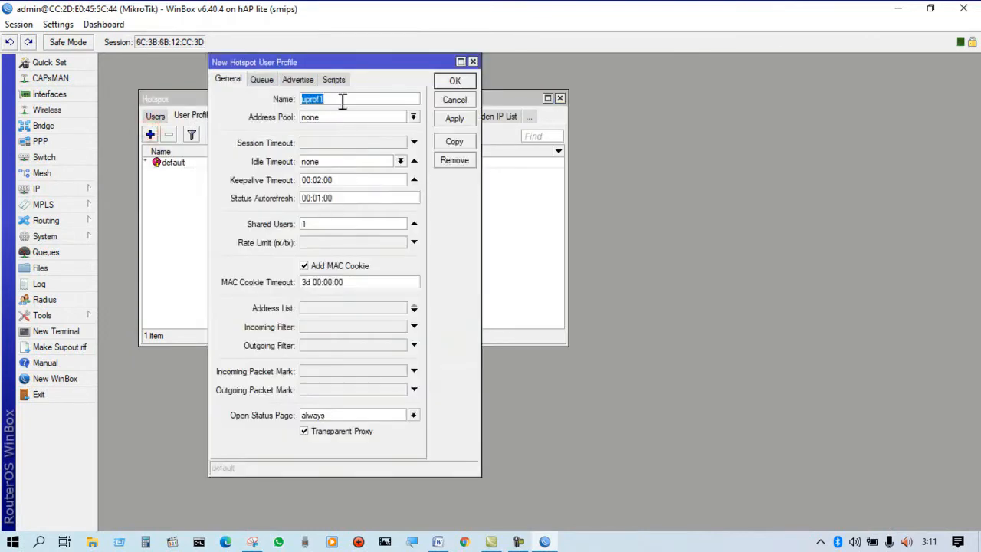
left_click(342, 102)
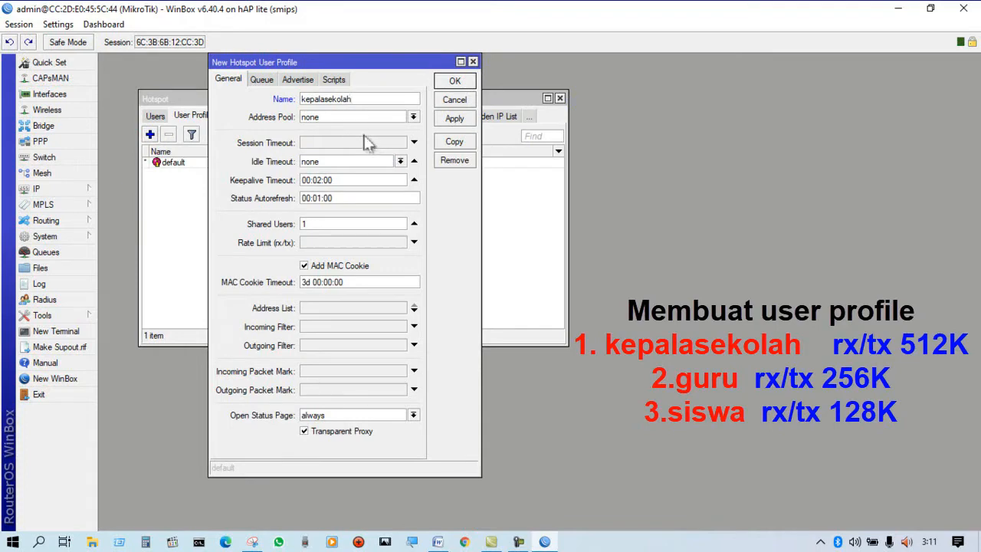
left_click(413, 116)
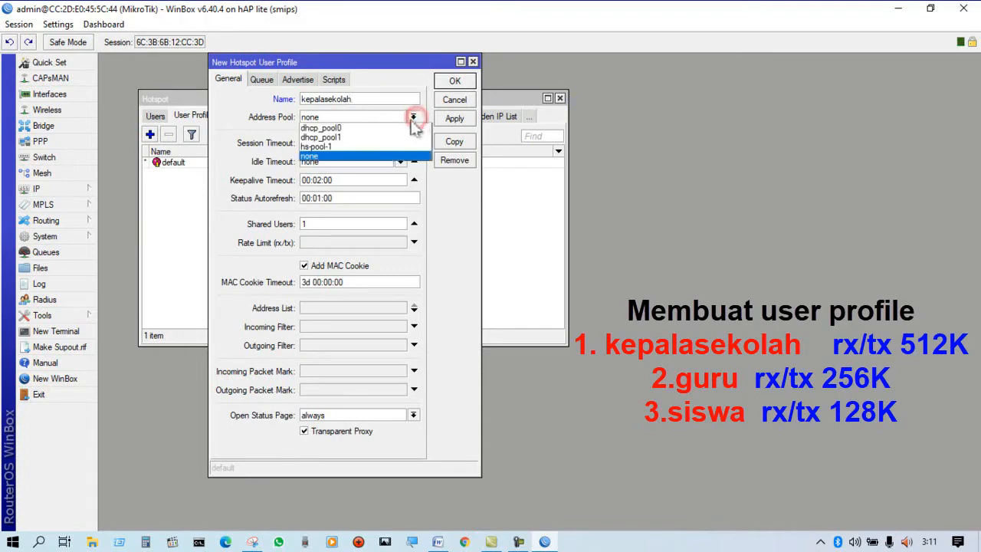
left_click(371, 146)
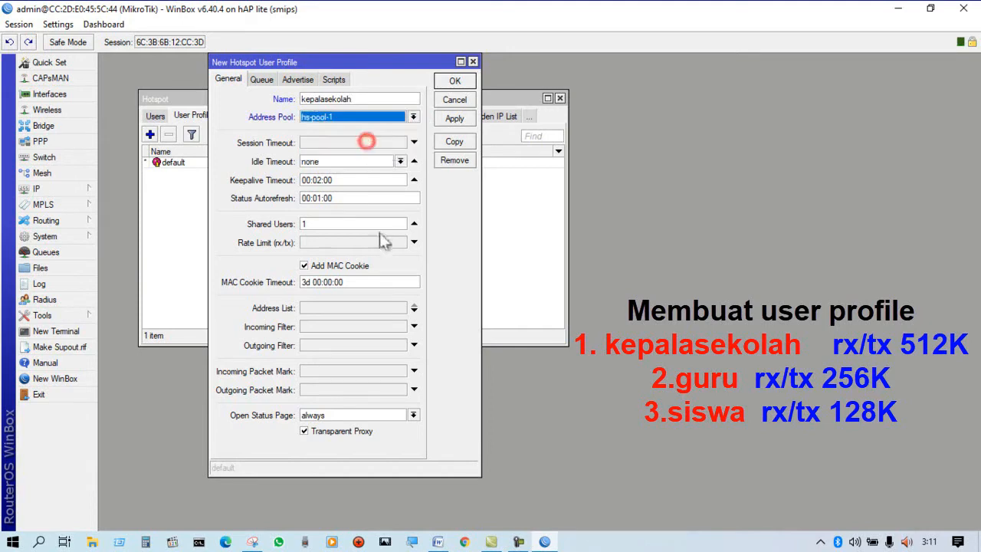
left_click(414, 242)
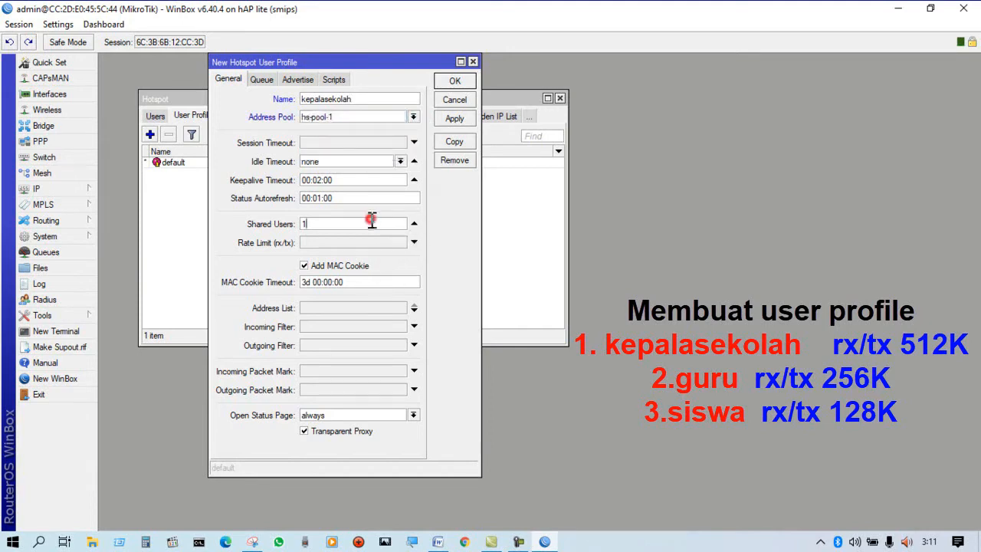
left_click(361, 241)
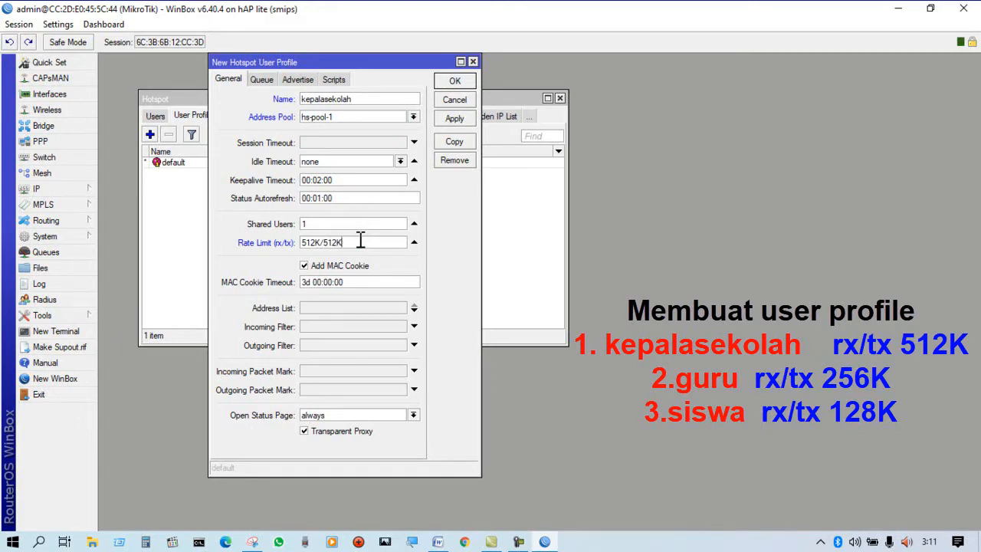
Save the kepalasekolah hotspot user profile with an rx/tx rate limit of 512K/512K.
left_click(446, 81)
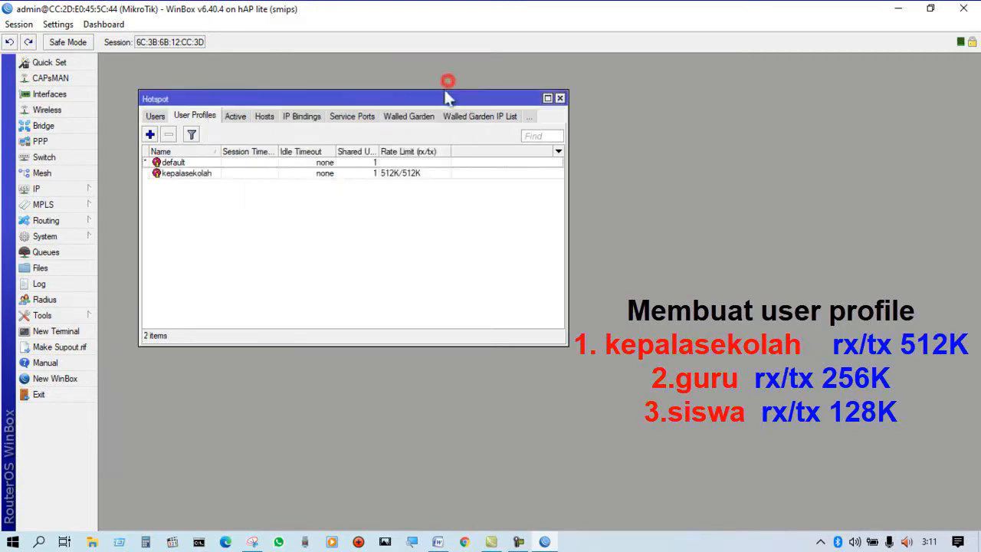
left_click(170, 174)
Add a hotspot user profile named guru with address pool hs-pool-1 and an rx/tx rate limit of 256K/256K.
left_click(150, 135)
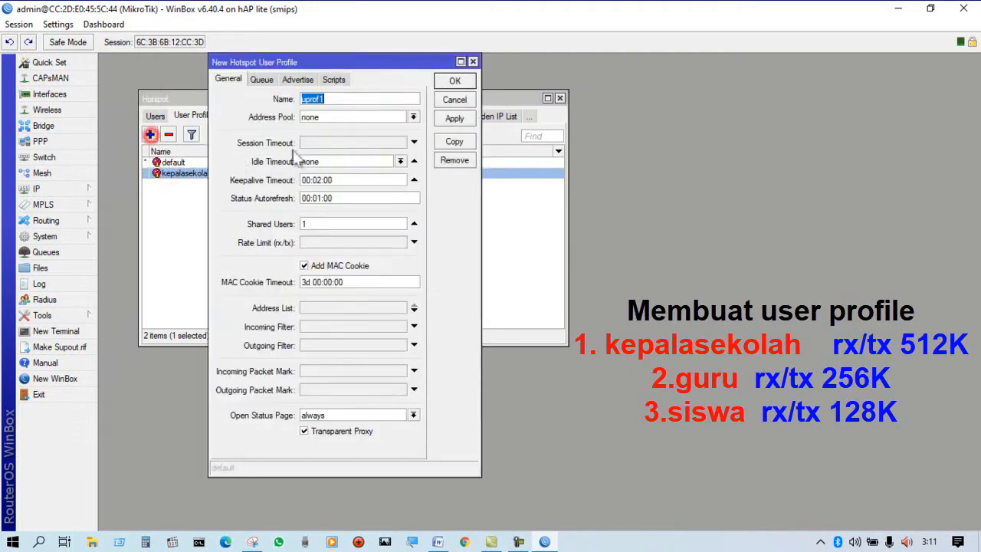
double_click(340, 99)
type("guru")
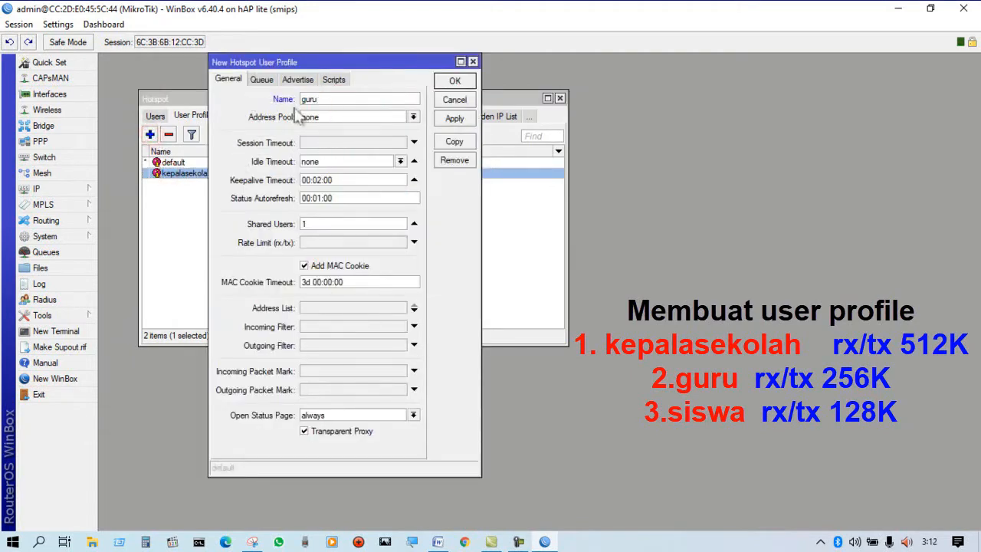
left_click(413, 116)
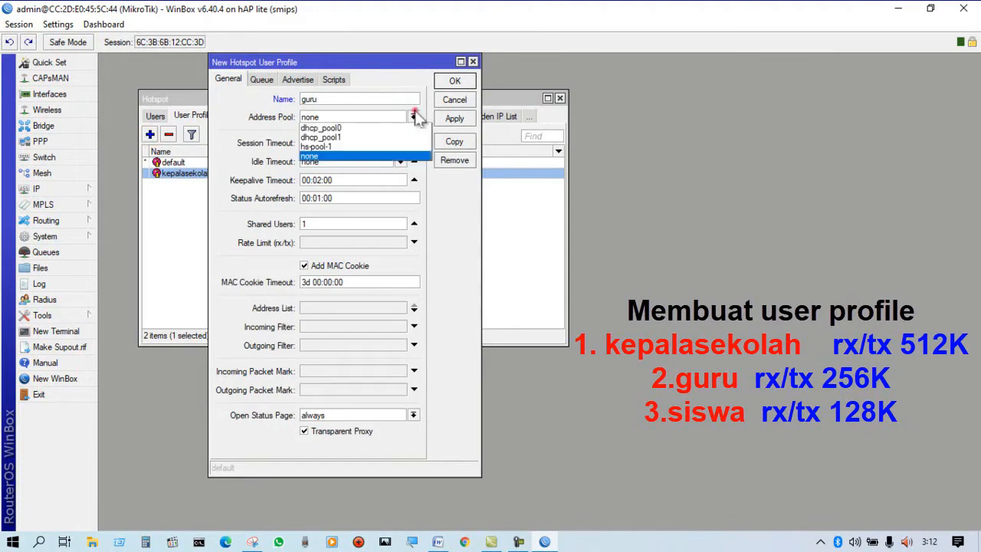
left_click(376, 146)
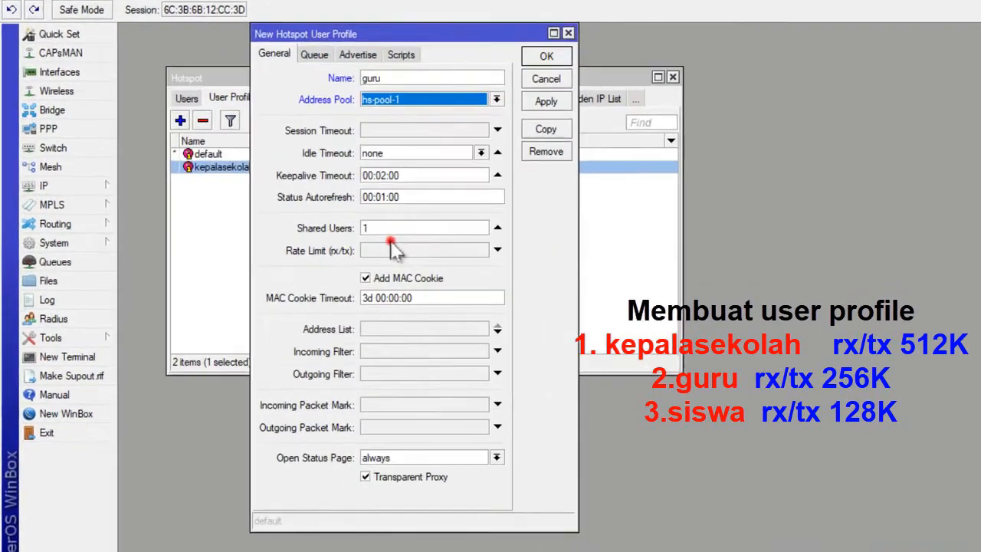
left_click(390, 244)
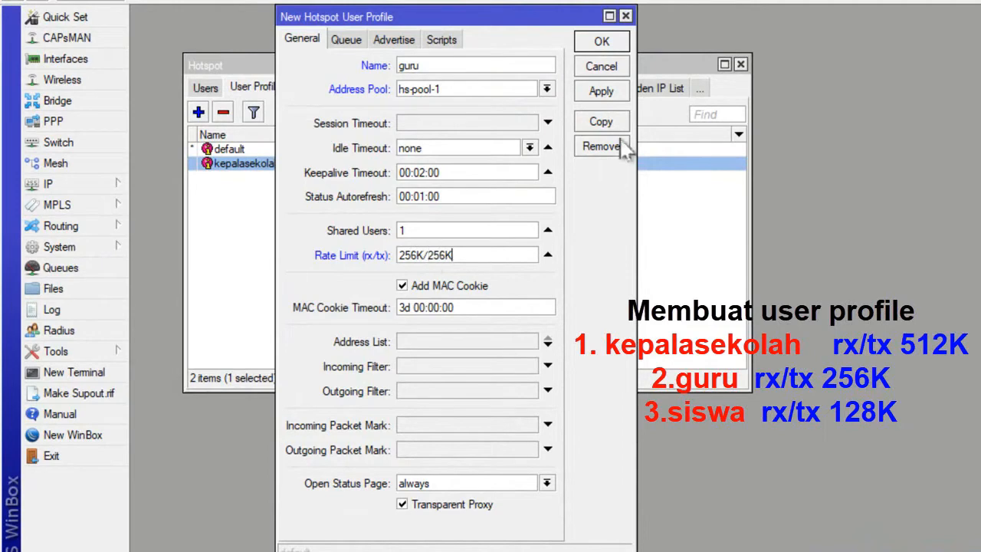
left_click(602, 42)
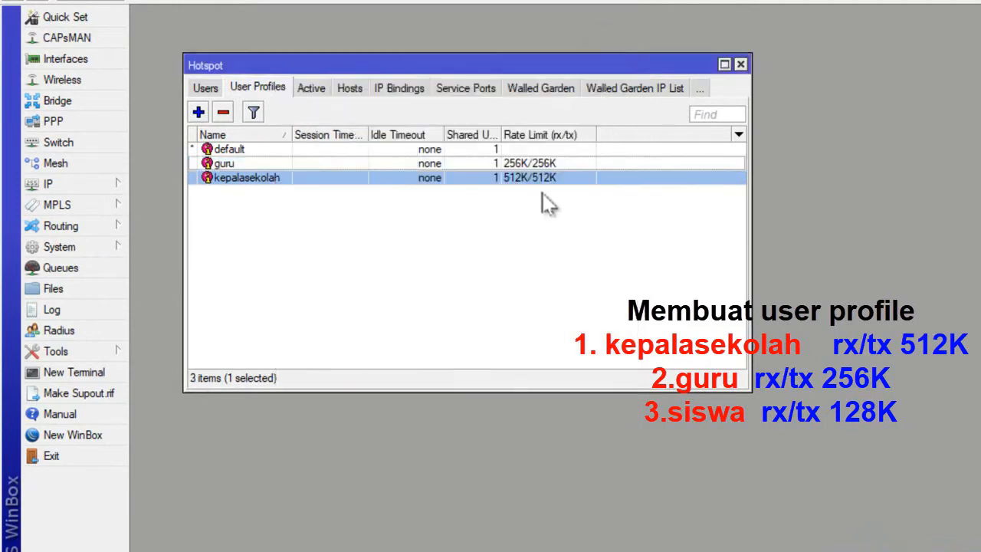
Add a hotspot user profile named siswa with address pool hs-pool-1 and an rx/tx rate limit of 128K/128K.
left_click(198, 113)
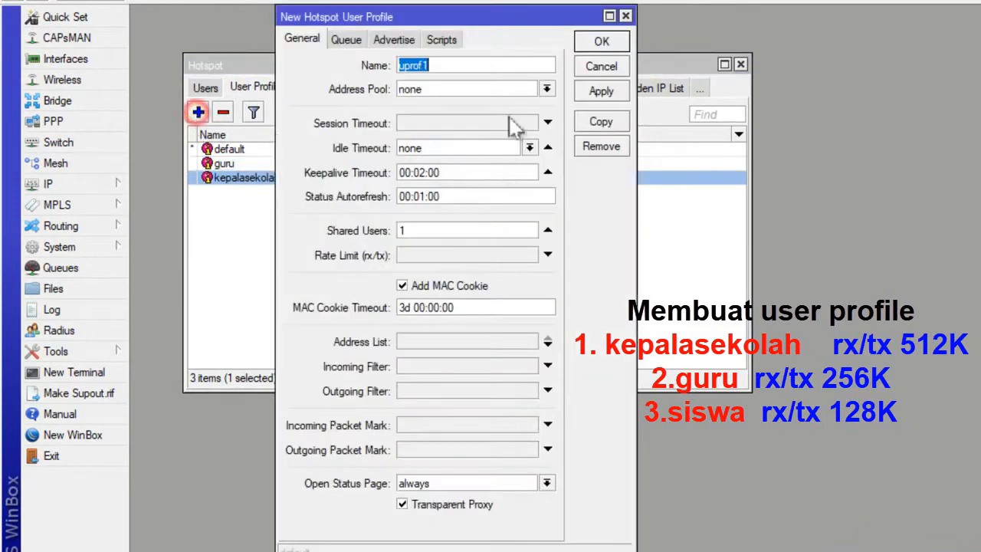
double_click(458, 67)
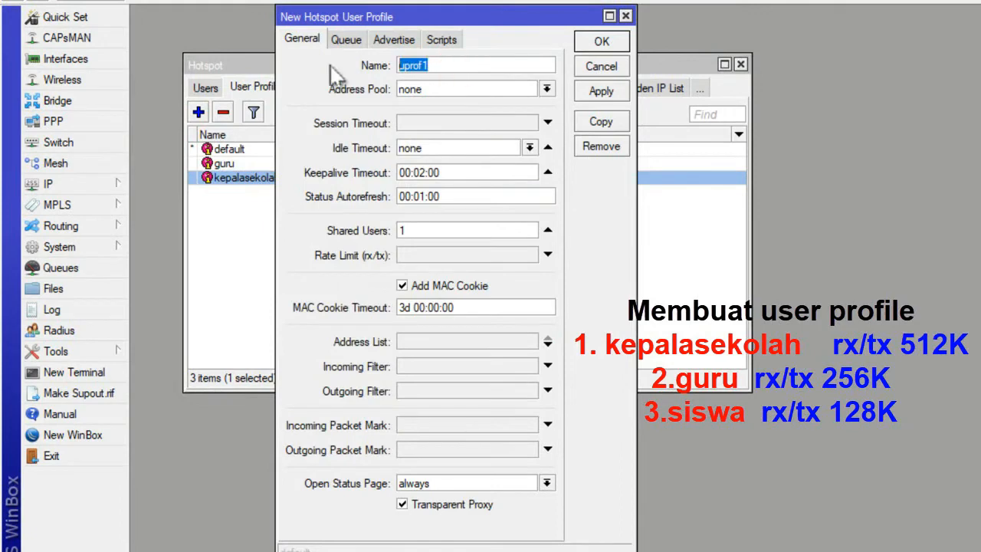
type("siswa")
left_click(547, 89)
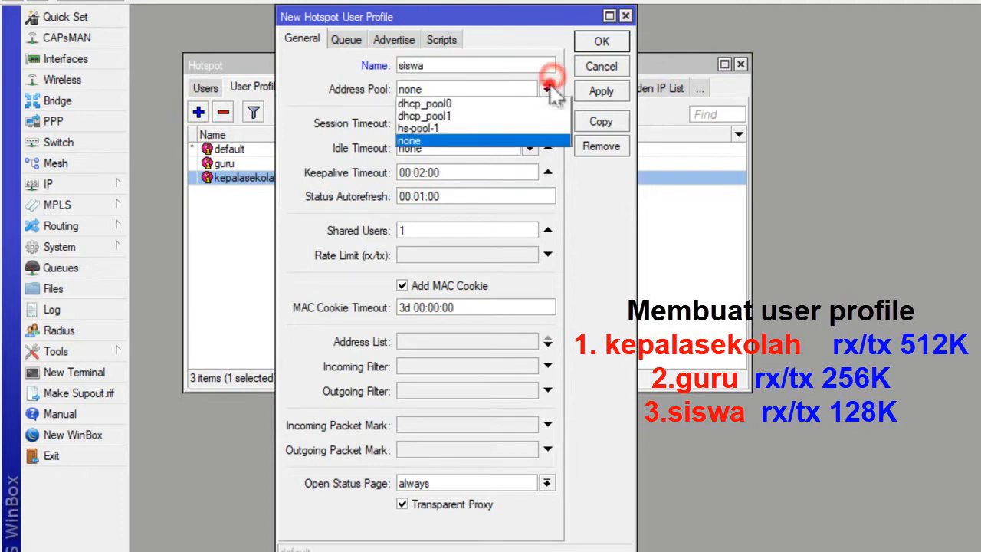
left_click(479, 129)
left_click(488, 253)
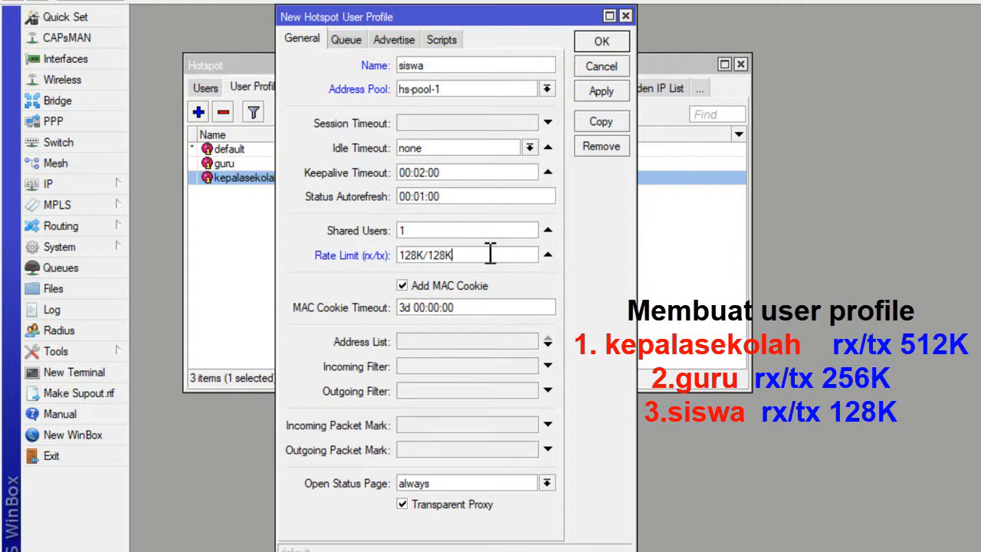
left_click(619, 41)
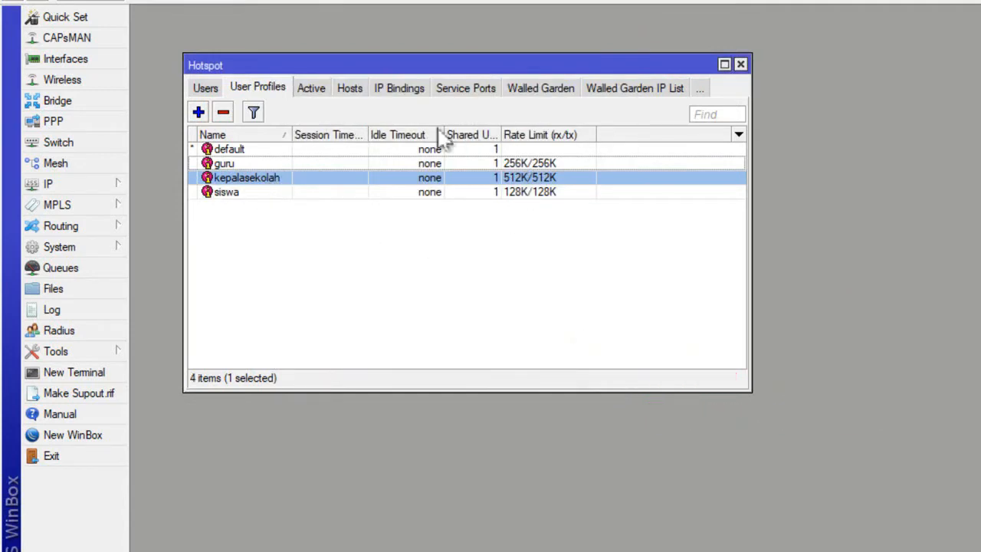
Add a hotspot user named kepalasekolah on server hotspot1, entering the account password and assigning the kepalasekolah profile.
left_click(205, 88)
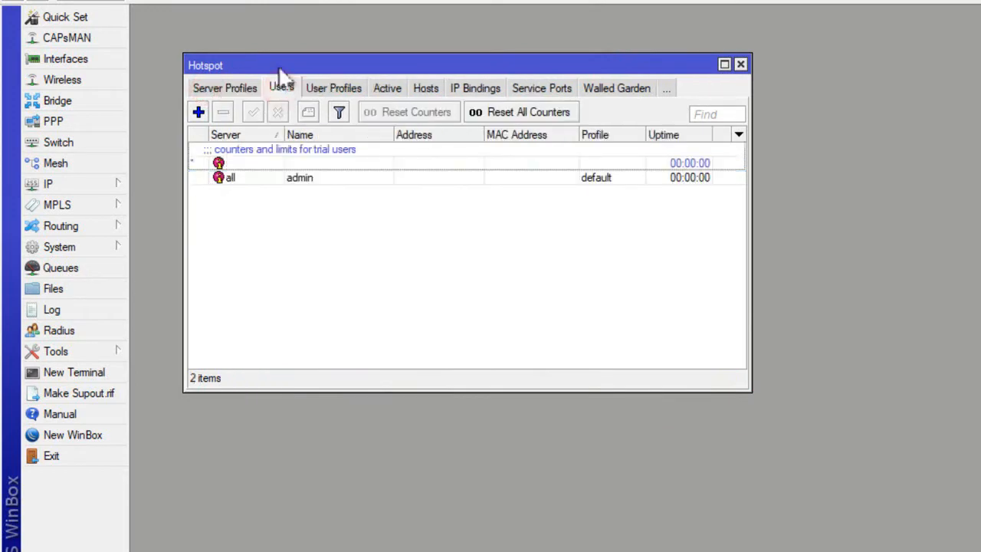
left_click(198, 112)
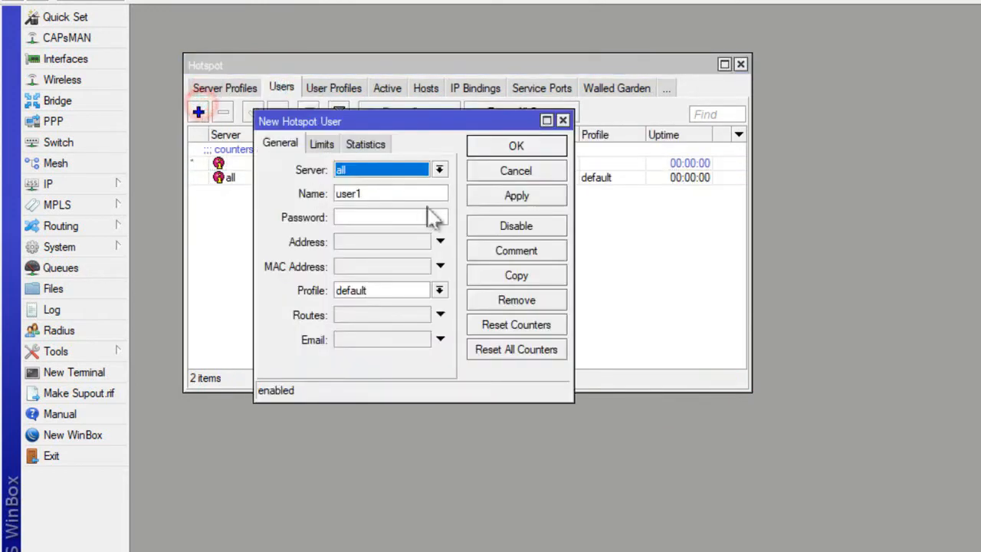
left_click(437, 170)
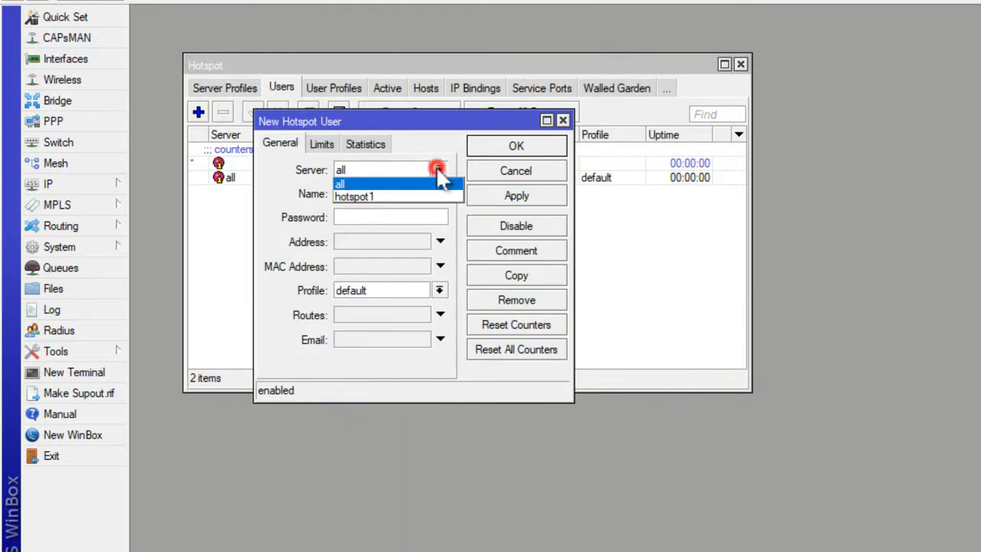
left_click(395, 196)
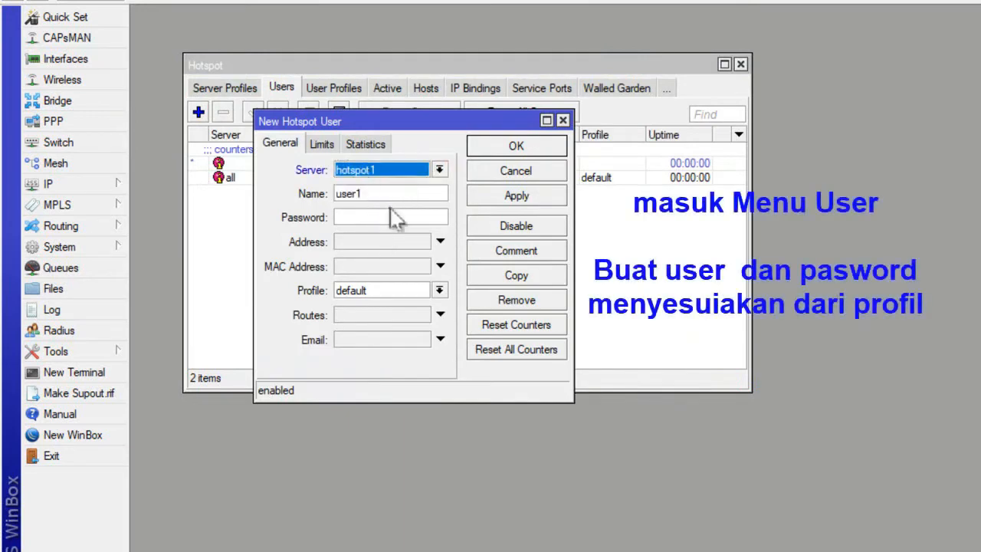
double_click(387, 194)
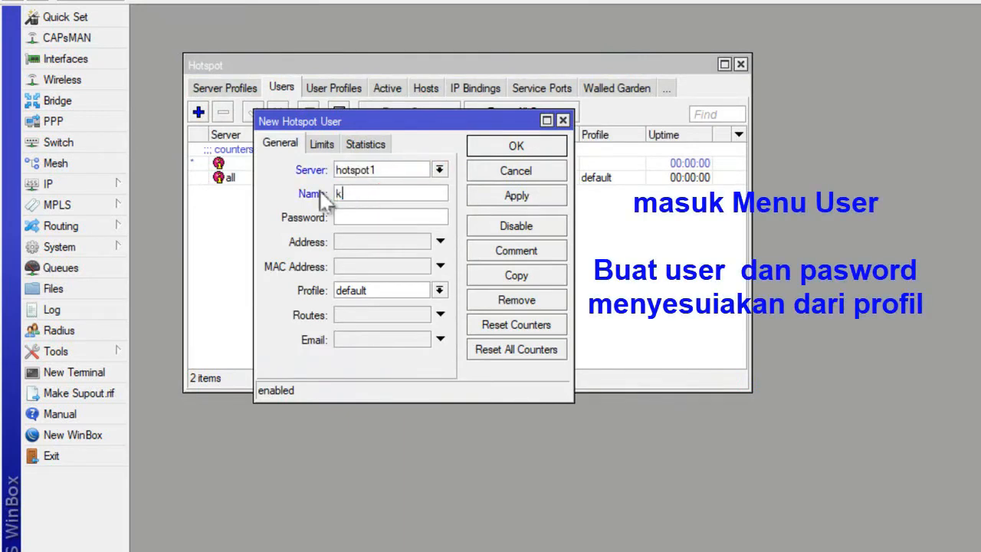
type("kepala")
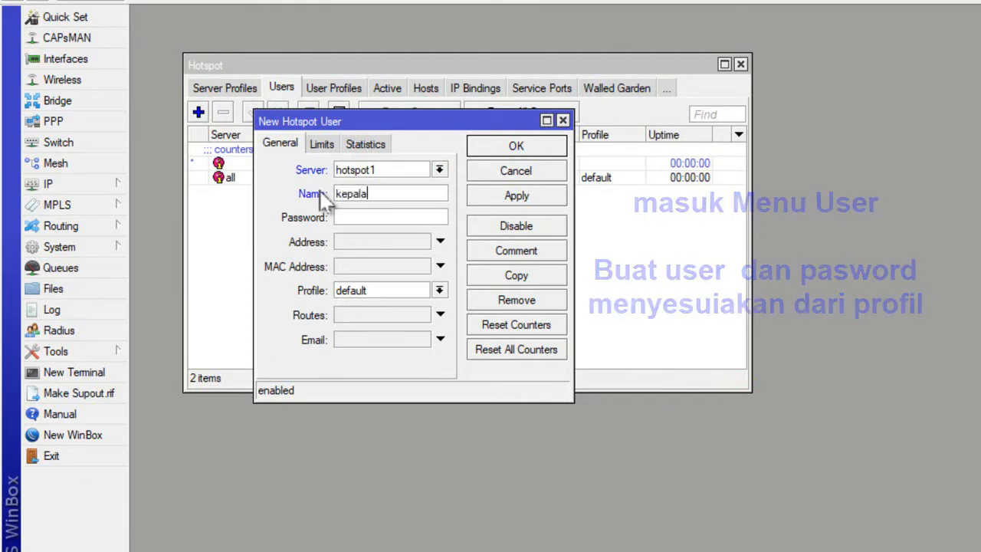
type("sekolah")
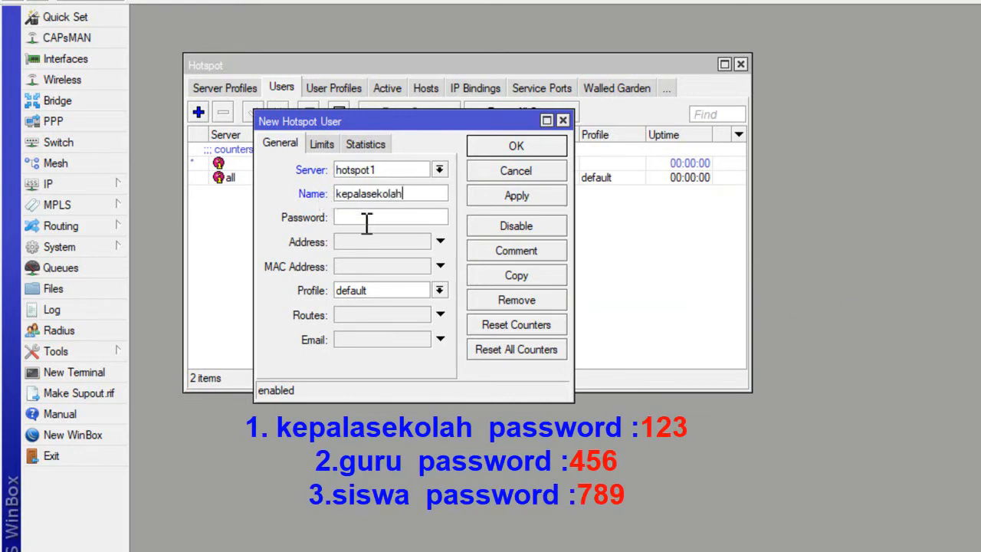
left_click(363, 220)
left_click(383, 289)
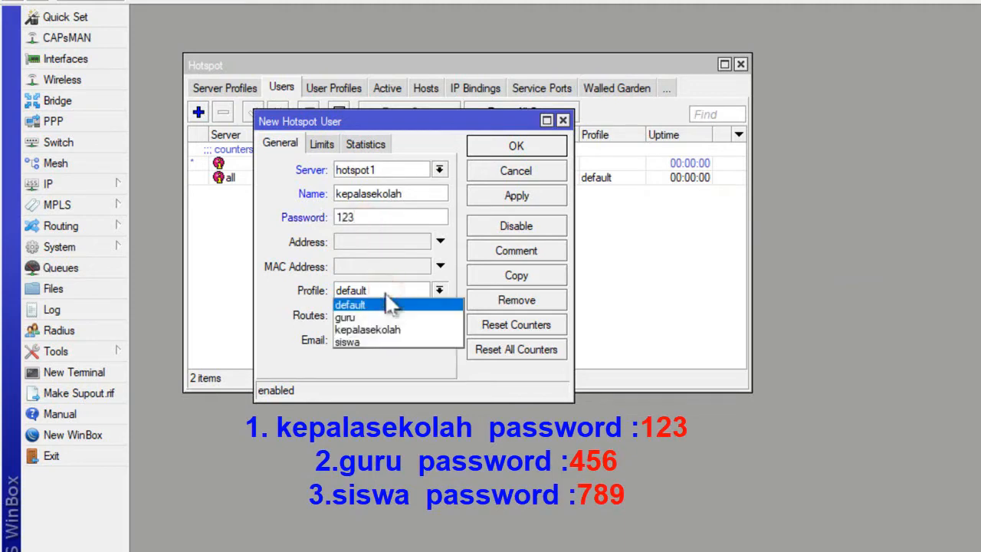
left_click(385, 330)
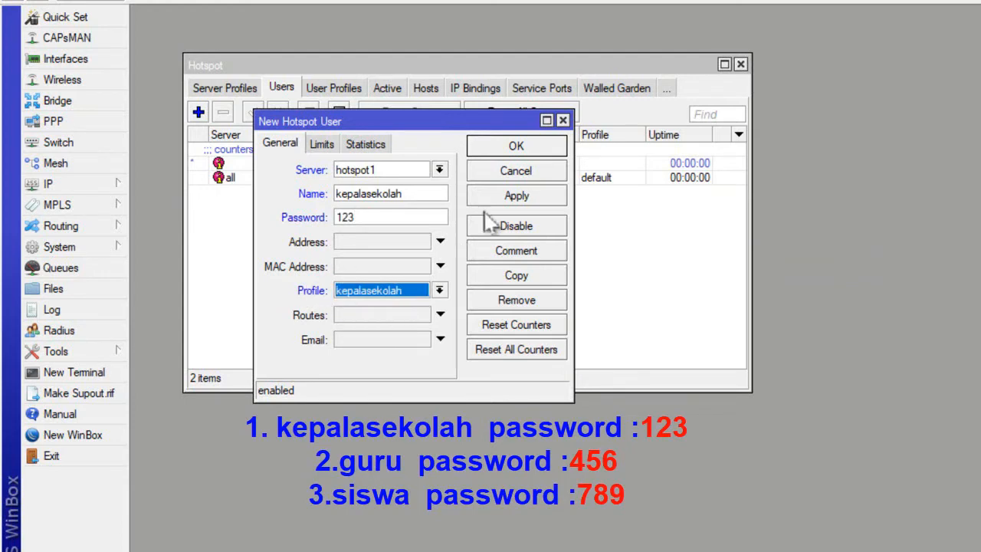
left_click(499, 151)
Add a hotspot user named guru on server hotspot1, entering the account password and assigning the guru profile.
left_click(198, 112)
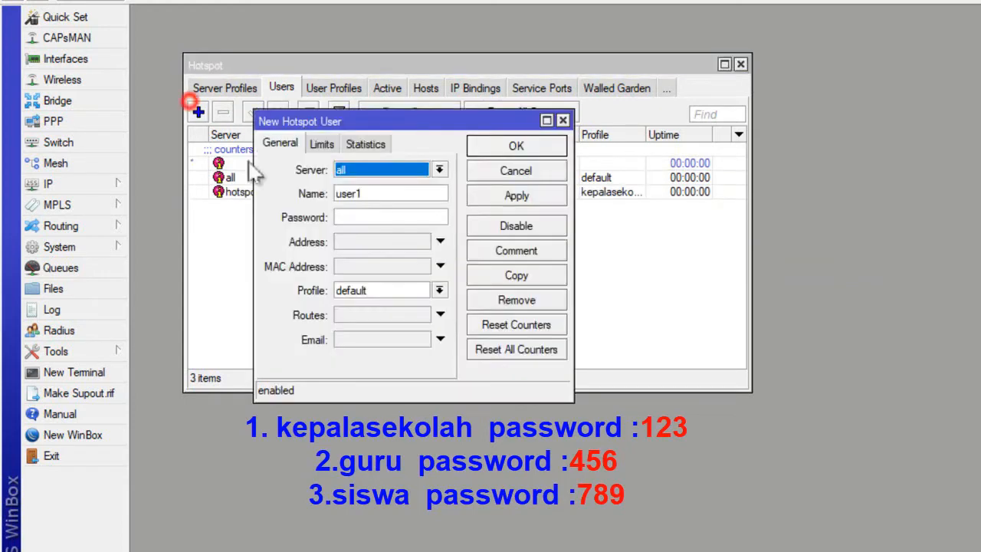
left_click(439, 169)
left_click(416, 203)
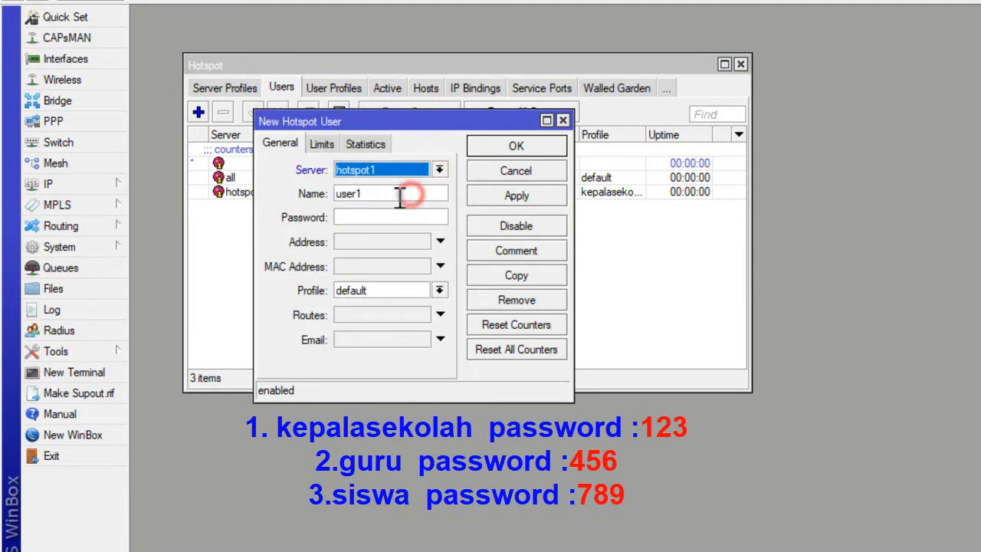
double_click(397, 191)
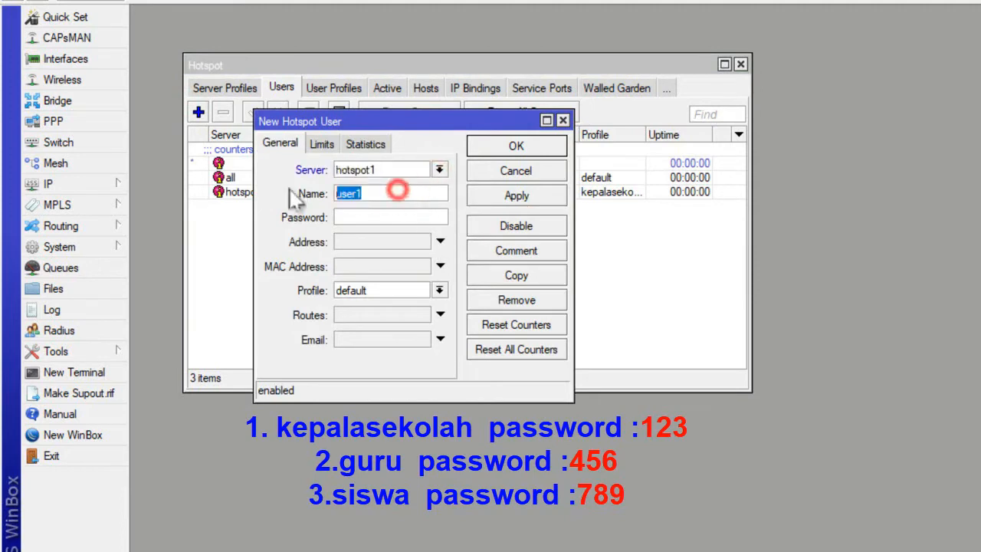
left_click(339, 217)
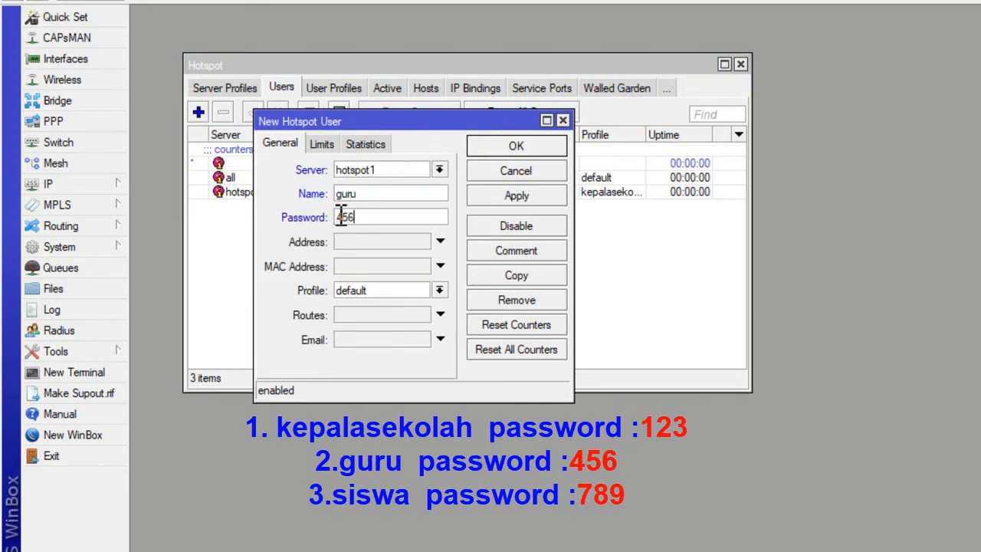
key("Tab")
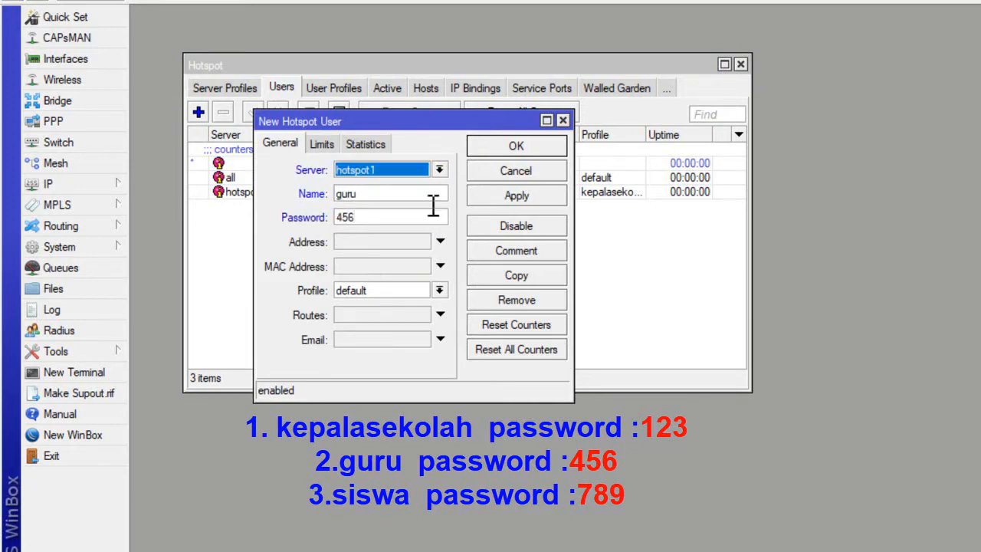
left_click(389, 289)
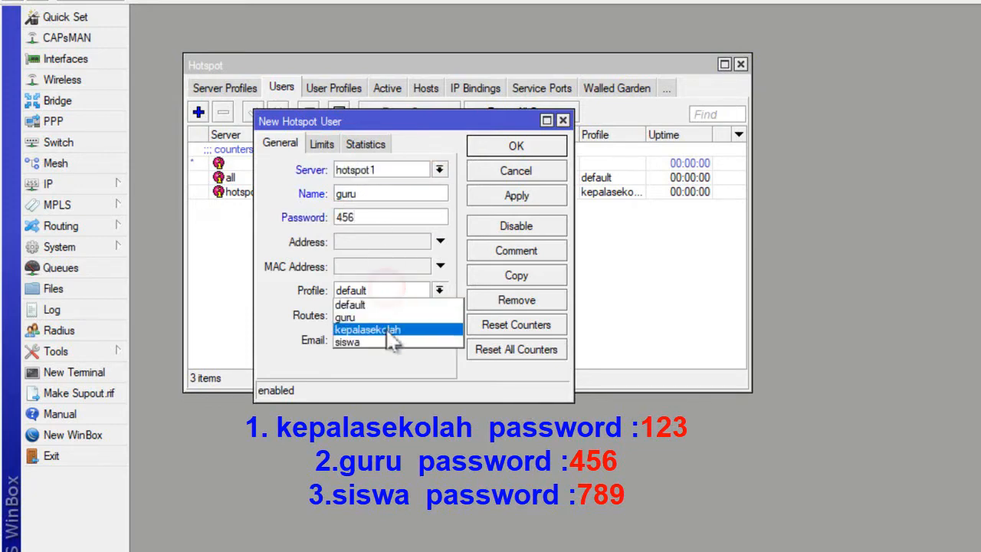
left_click(384, 320)
left_click(515, 145)
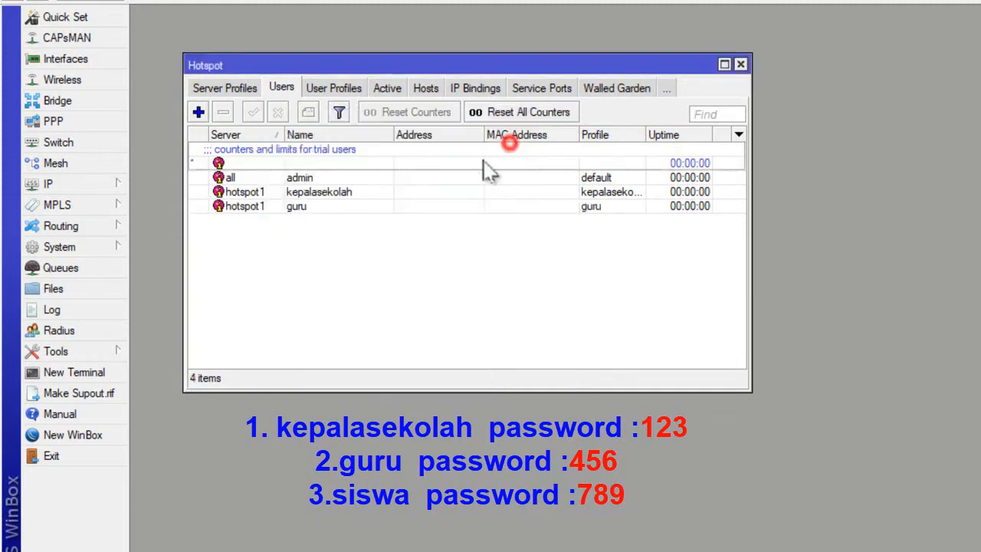
Add a hotspot user named siswa on server hotspot1, entering the account password, leaving the address unset and assigning the siswa profile.
left_click(314, 207)
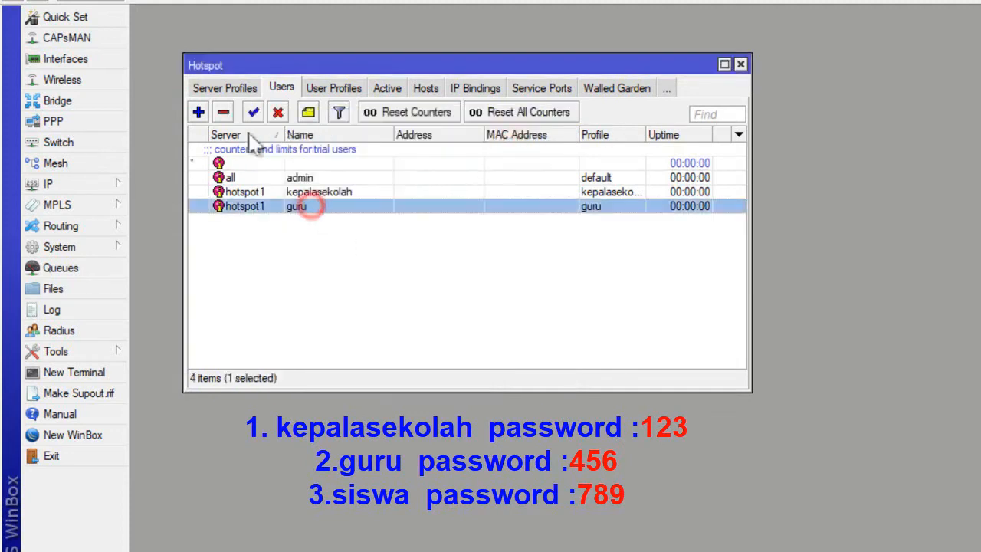
left_click(199, 114)
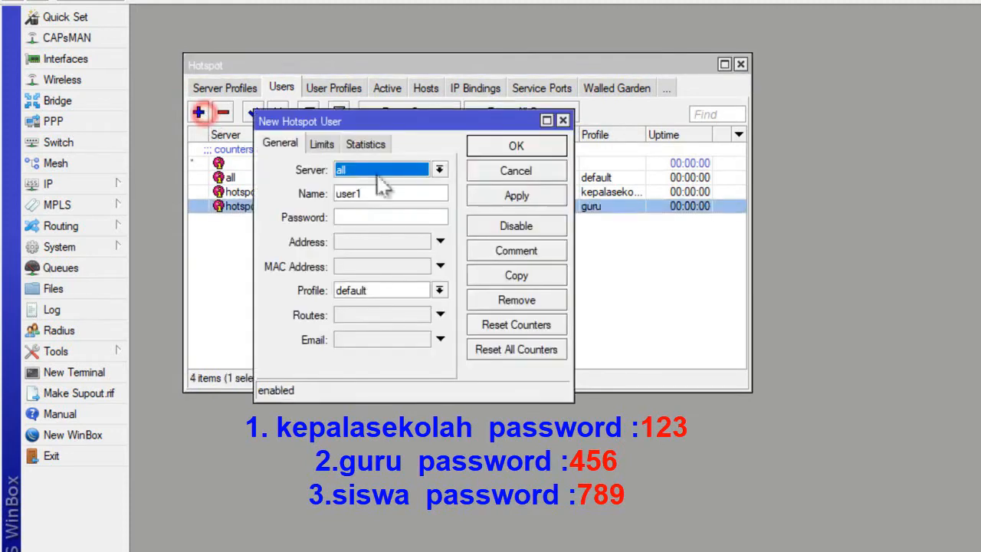
left_click(439, 169)
left_click(417, 197)
double_click(387, 194)
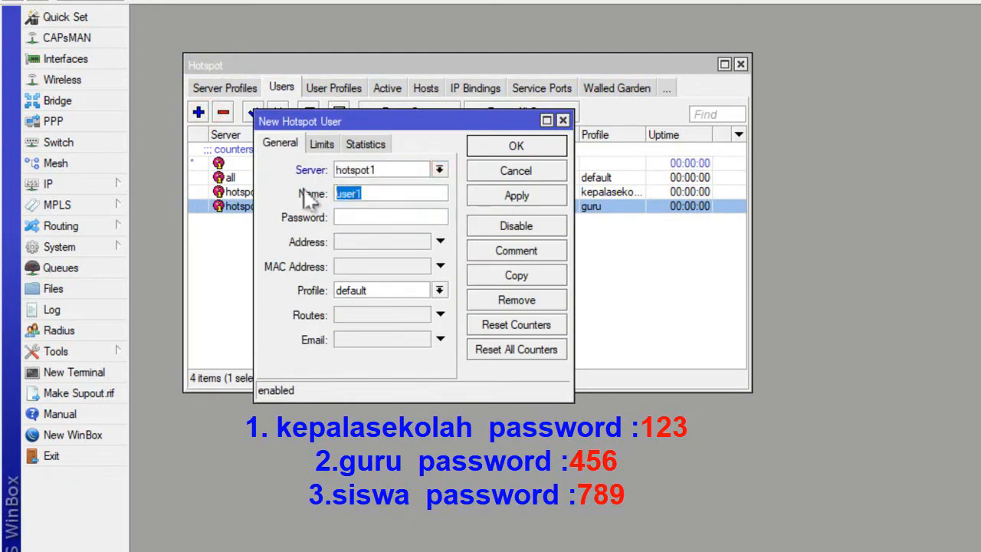
type("siswa")
left_click(347, 221)
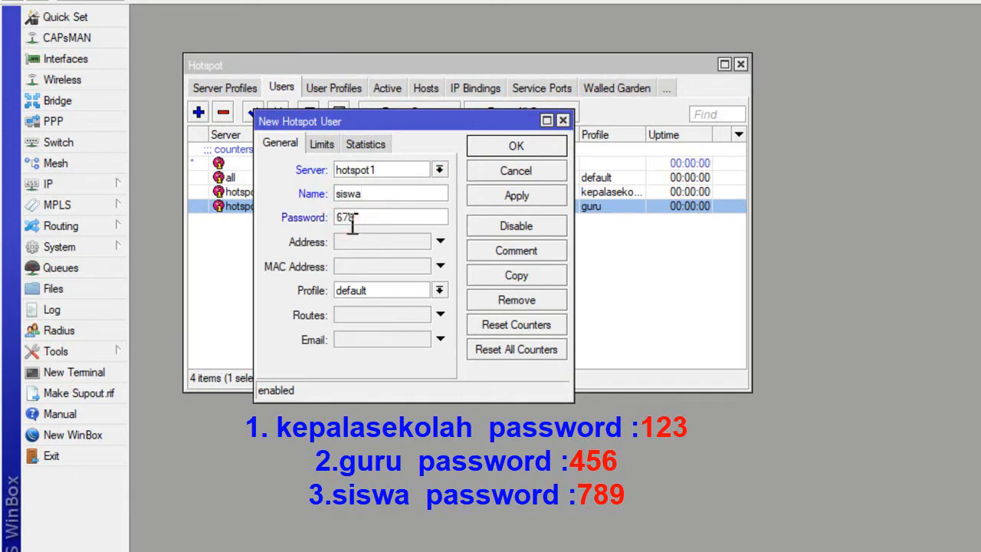
left_click(441, 242)
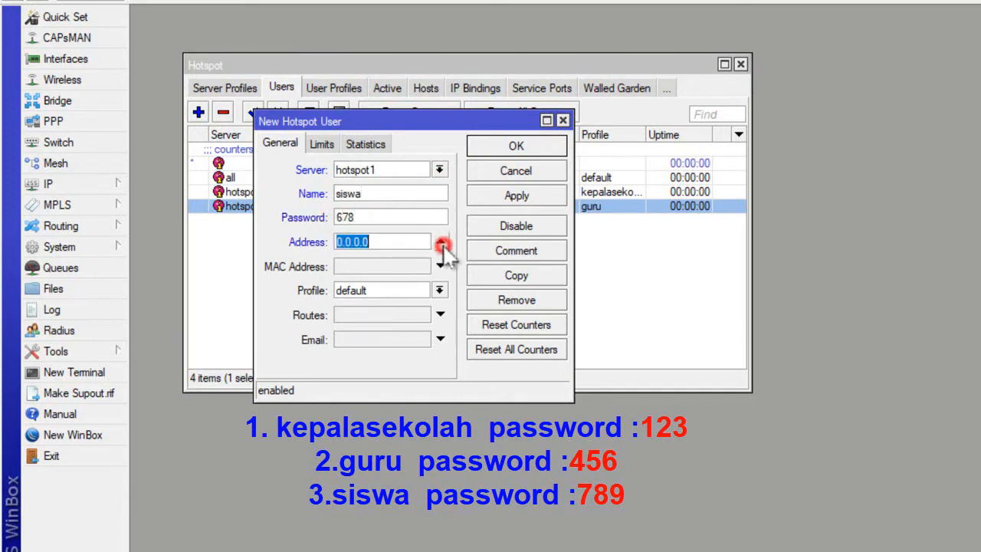
left_click(440, 242)
left_click(395, 291)
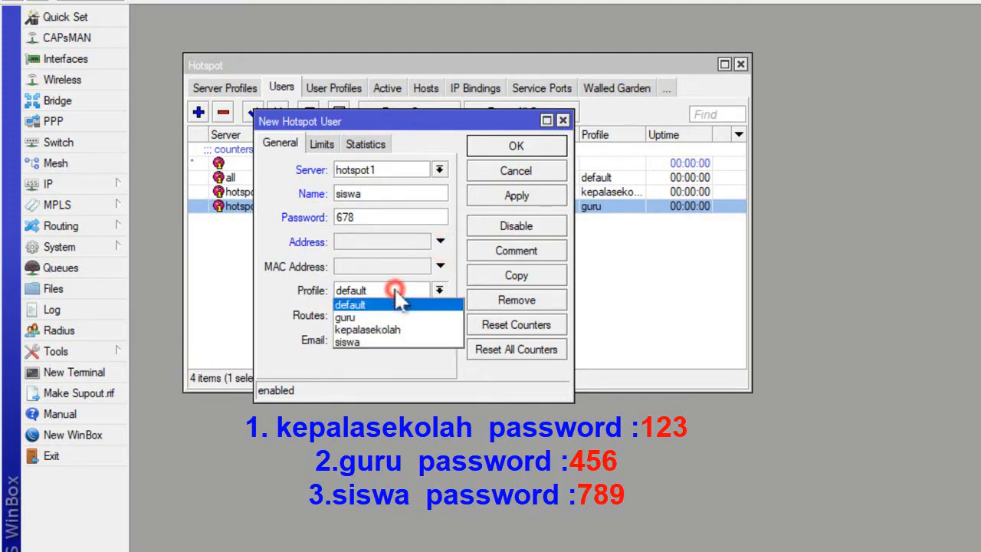
left_click(381, 342)
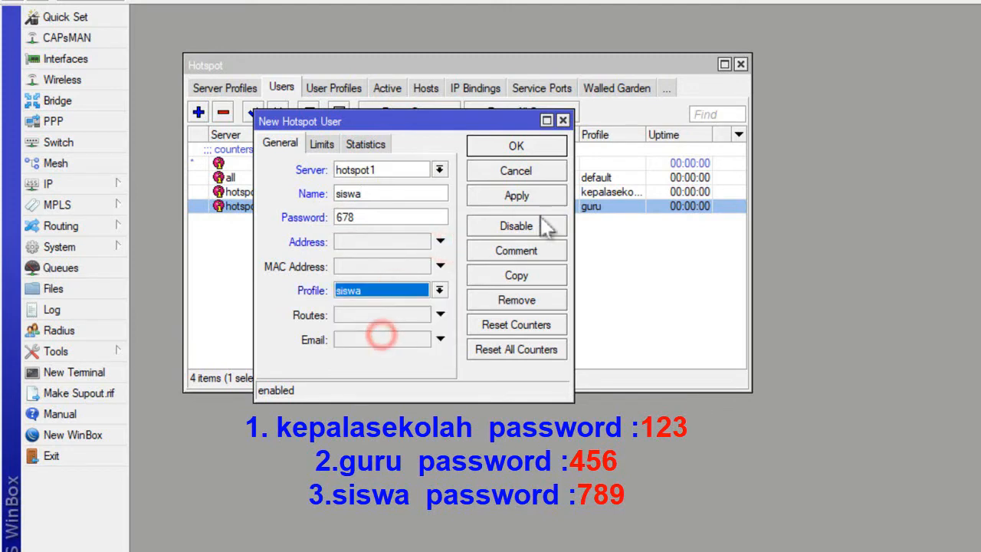
left_click(517, 145)
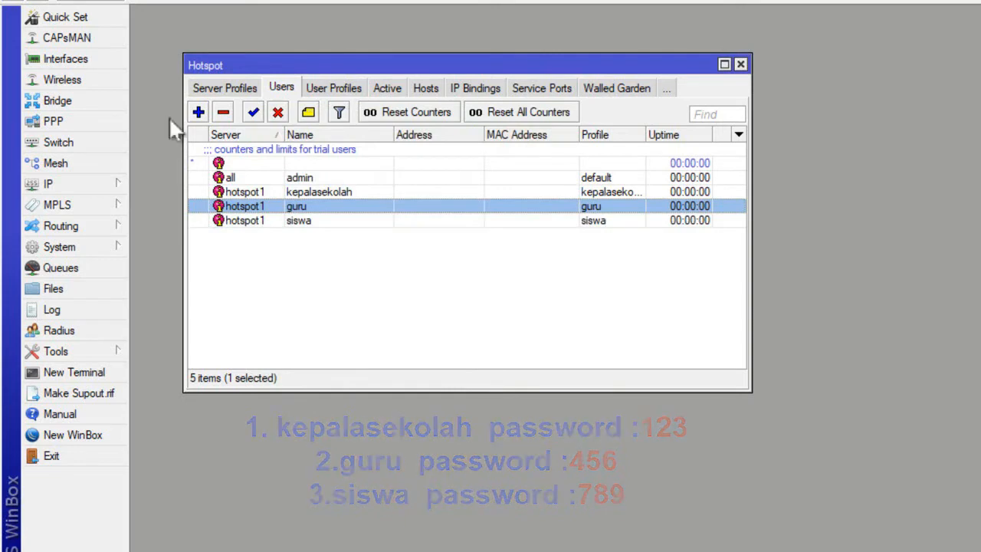
Open the hotspot server profile hsprof1 and choose hotspot as its HTML directory.
left_click(230, 87)
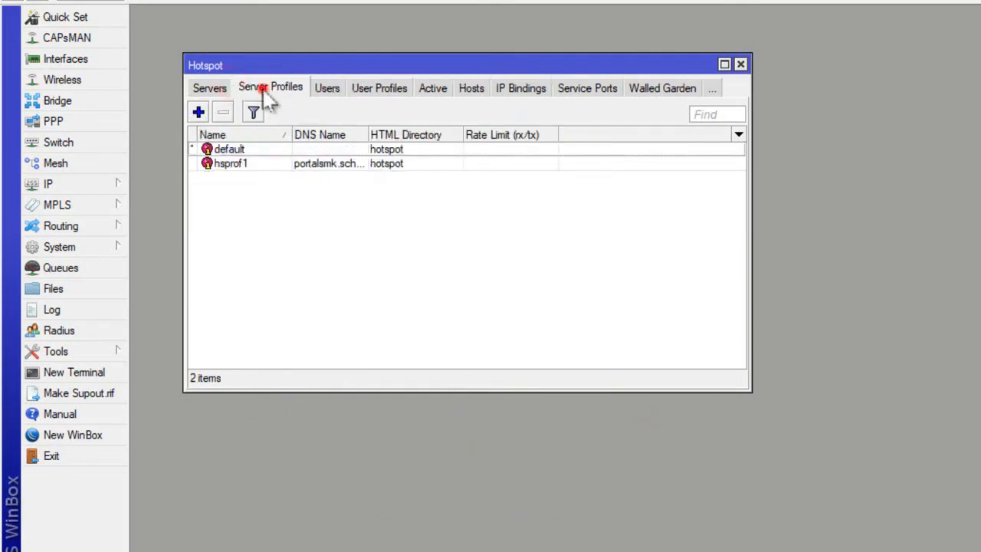
double_click(409, 165)
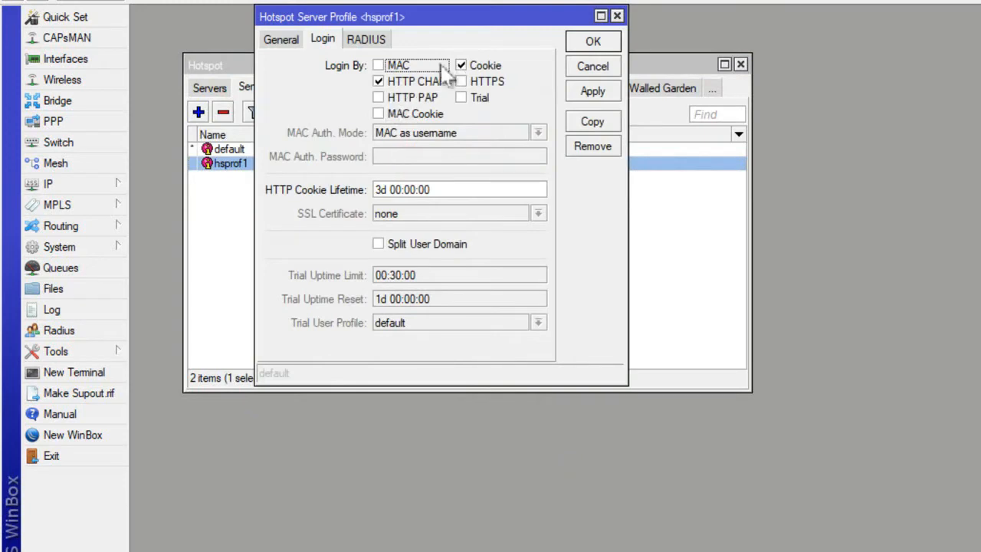
left_click(282, 39)
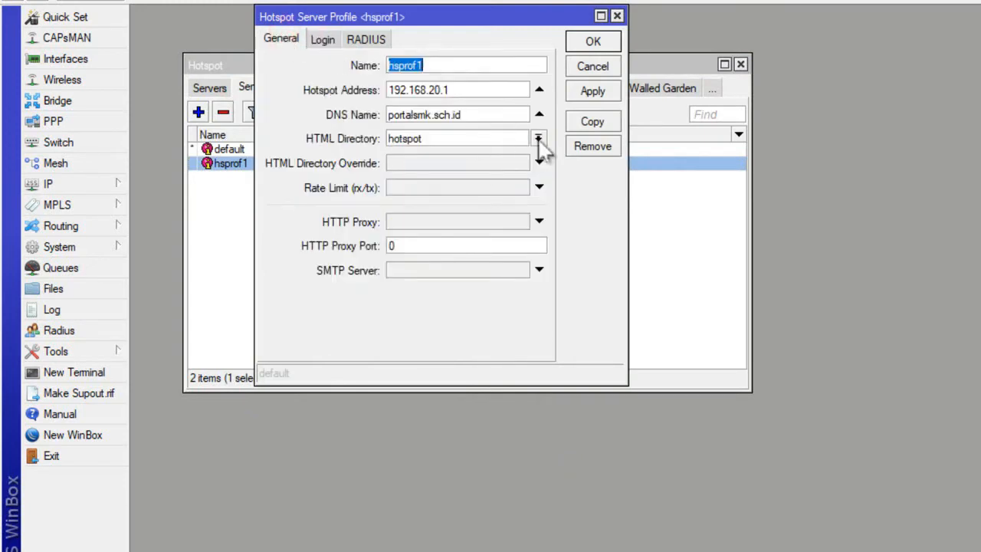
left_click(291, 137)
left_click(539, 139)
left_click(469, 178)
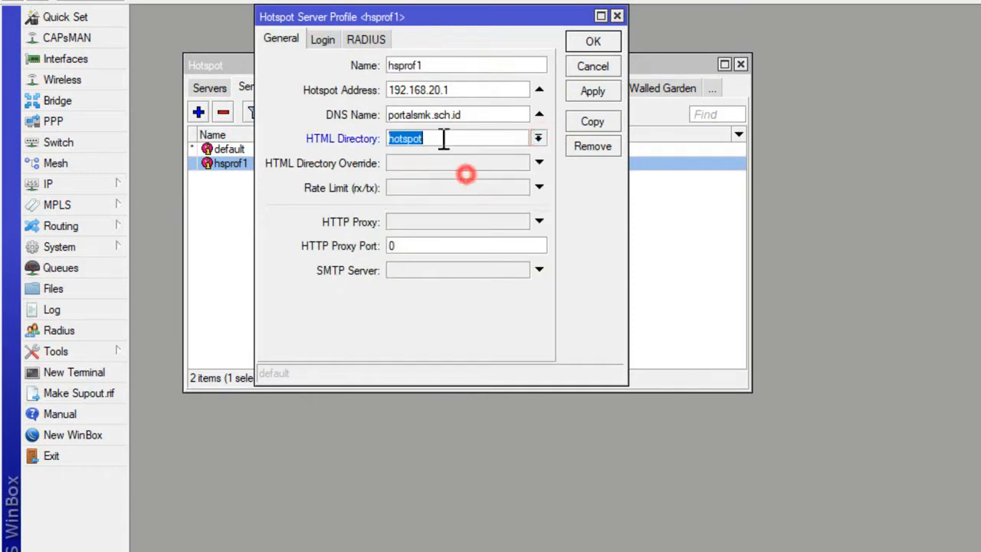
Disable Cookie login for hsprof1, enable HTTPS and HTTP PAP alongside HTTP CHAP, save the profile and close the hotspot settings.
left_click(323, 40)
left_click(478, 66)
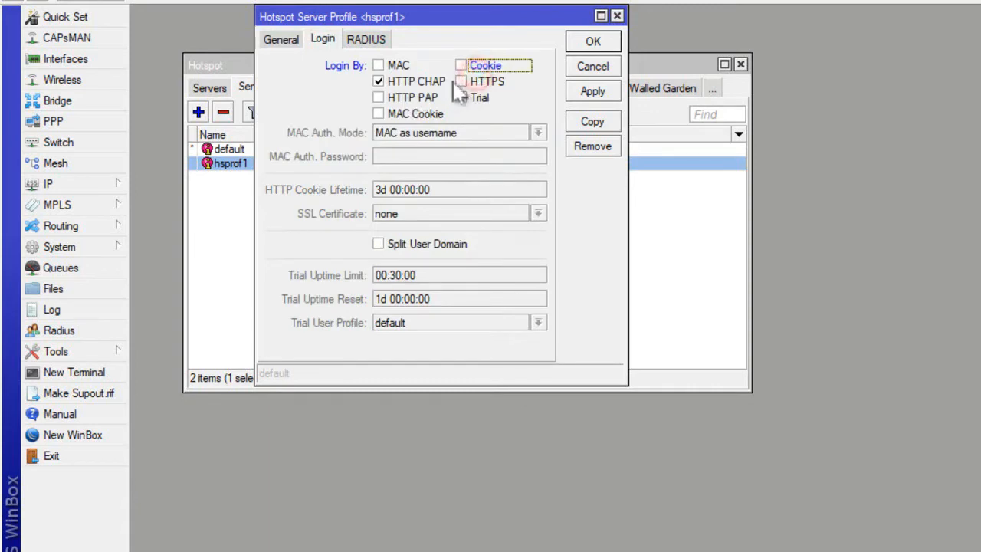
left_click(463, 81)
left_click(394, 96)
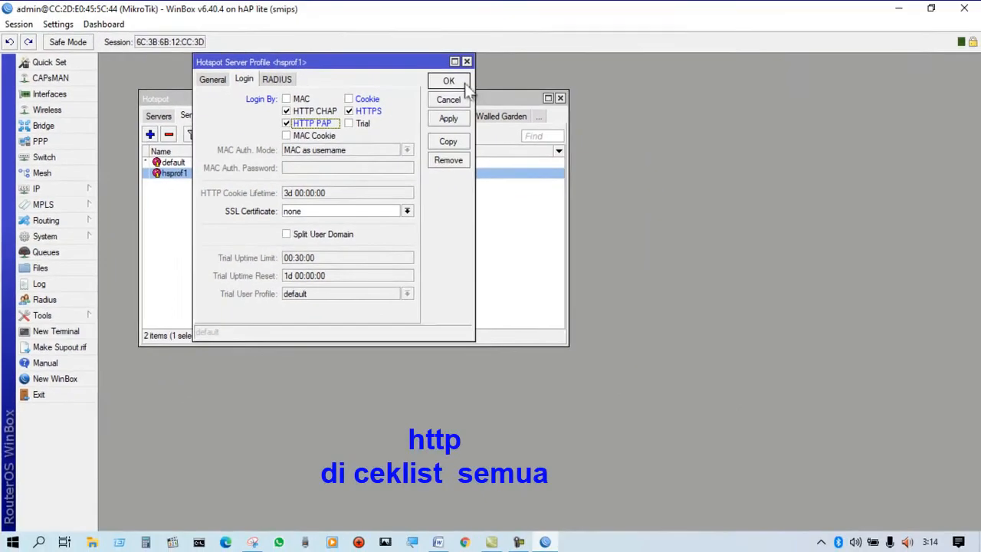
left_click(450, 81)
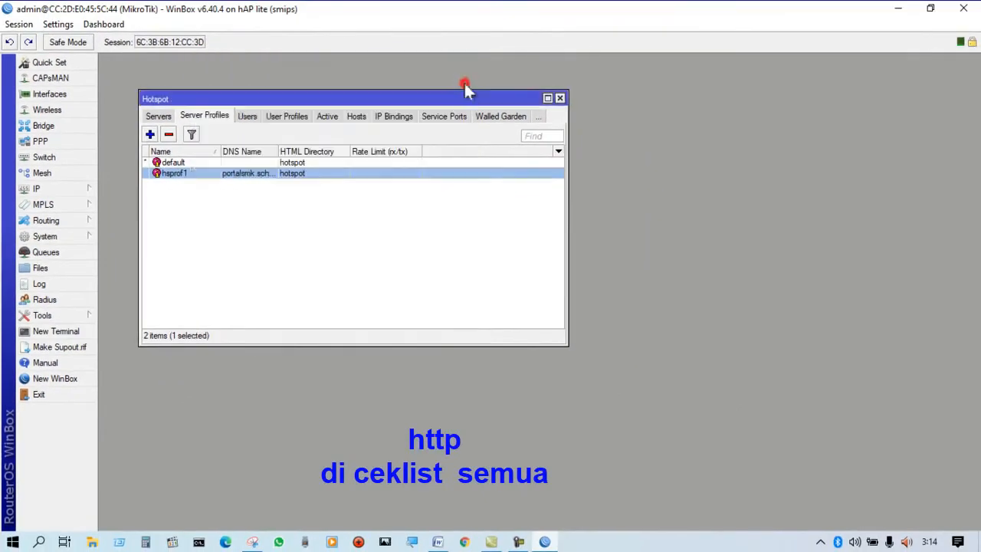
left_click(560, 99)
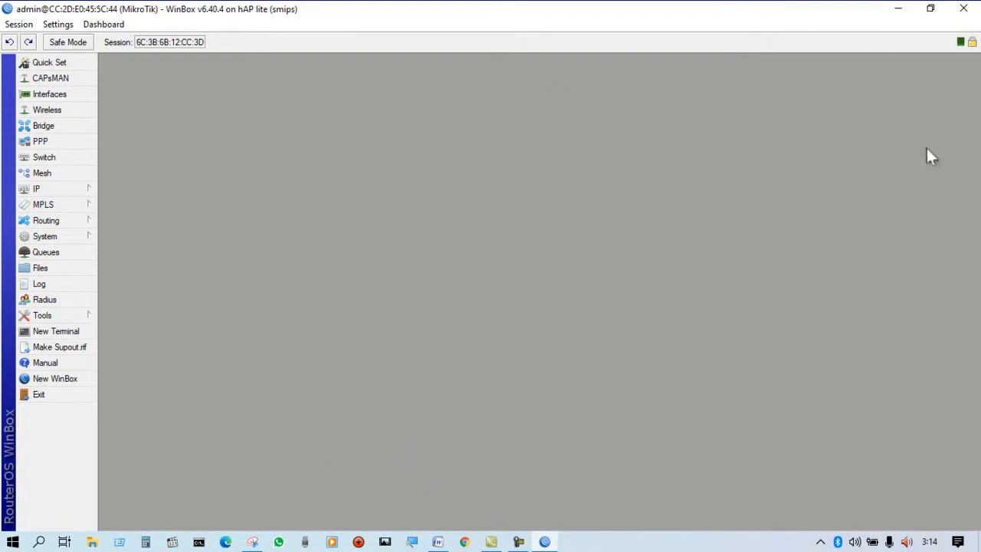
Clear the desktop, launch Chrome and browse to portalsmk.sch.id to test the hotspot portal.
left_click(900, 8)
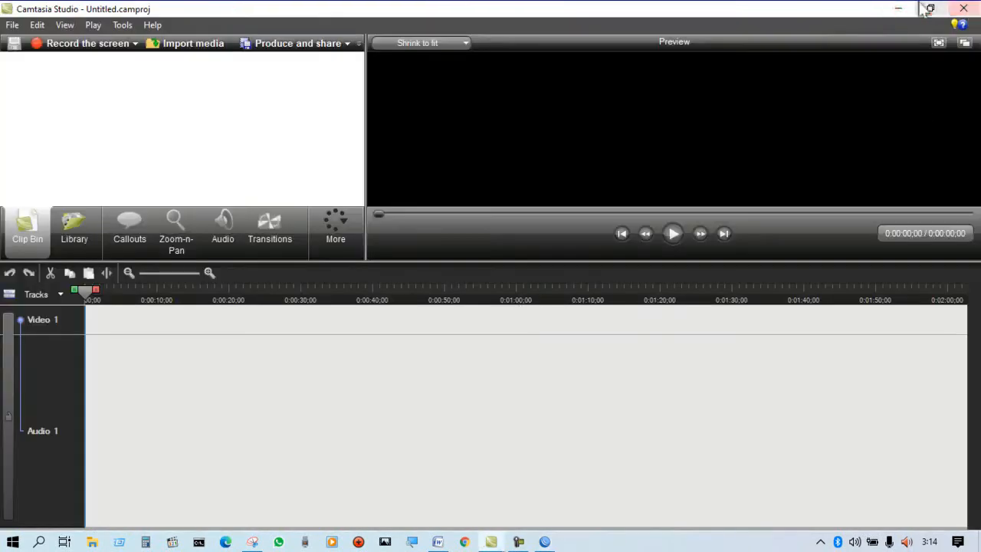
left_click(900, 9)
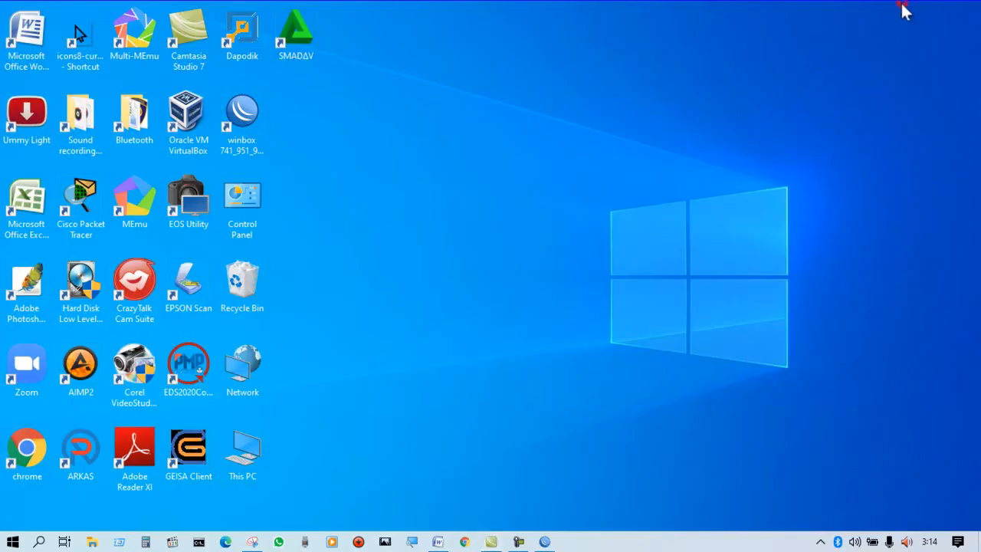
double_click(31, 453)
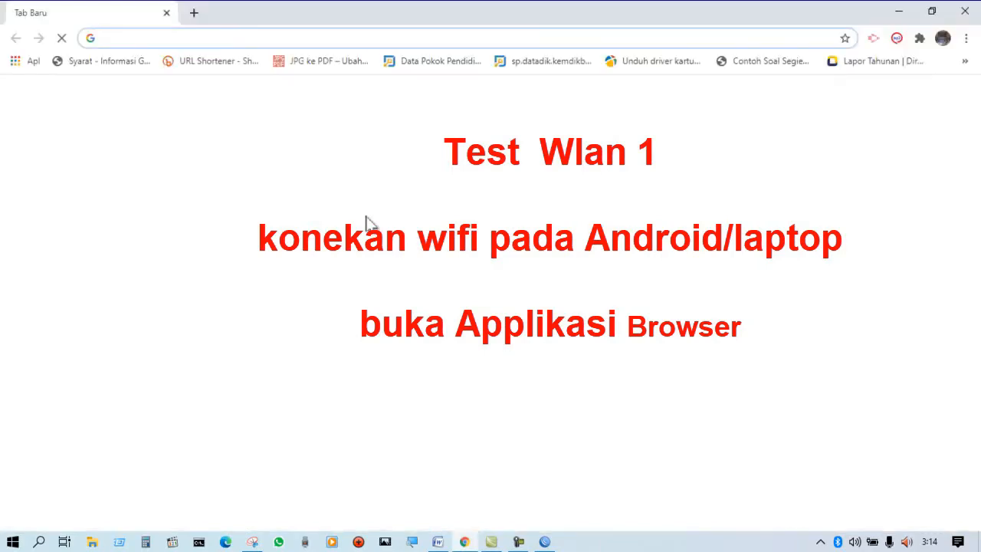
left_click(157, 42)
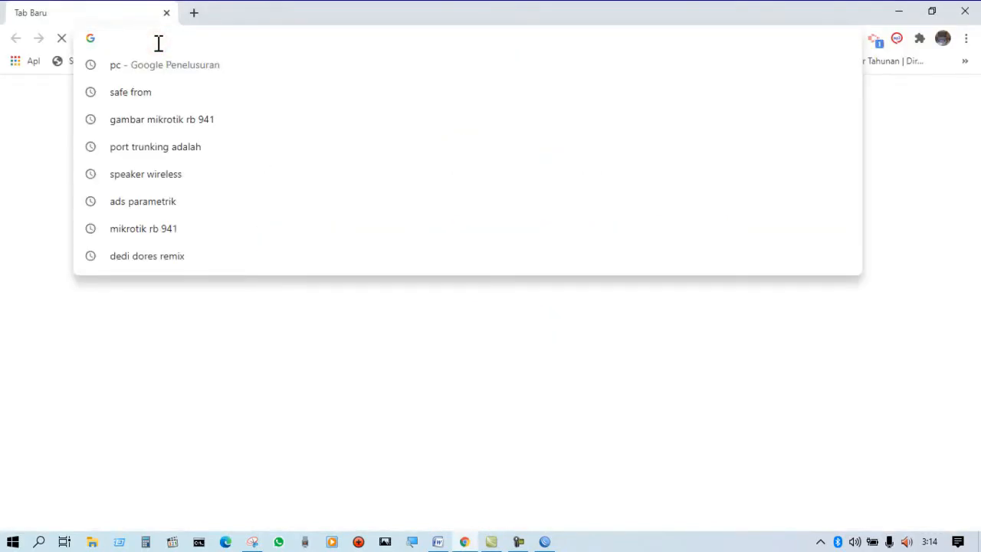
type("portalsmk.sch.id")
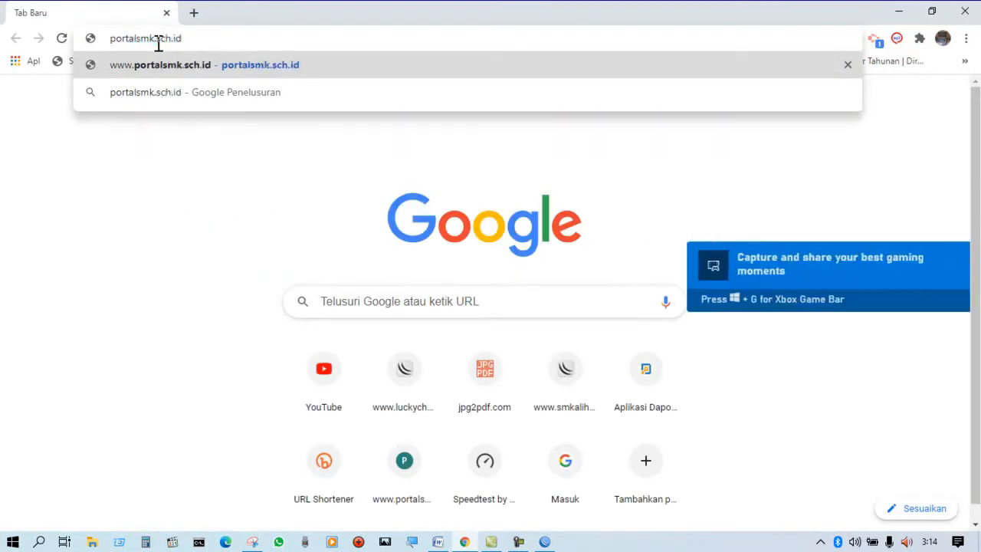
key("Return")
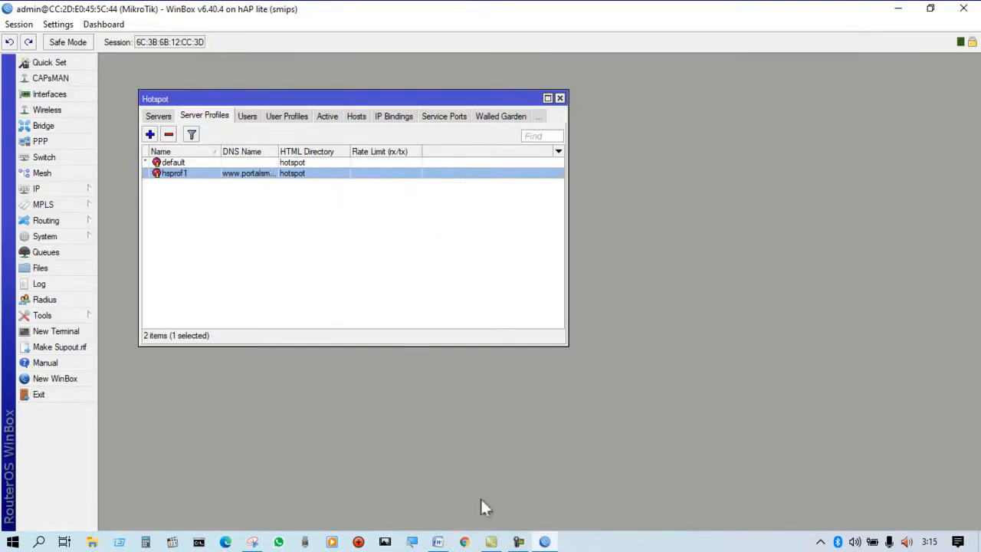
Enlarge the hotspot list, widen the DNS Name column and examine the DNS name set in server profile hsprof1.
left_click(547, 99)
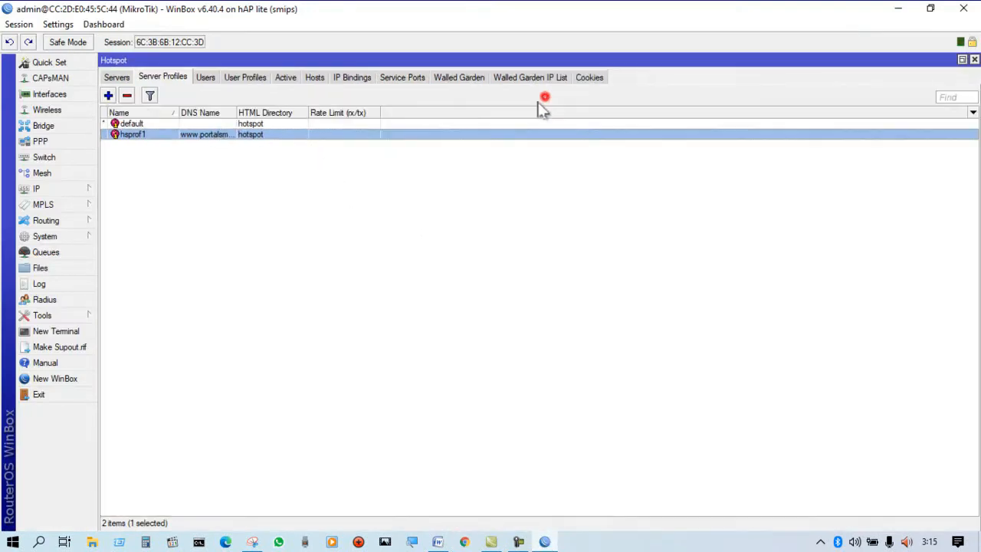
double_click(236, 112)
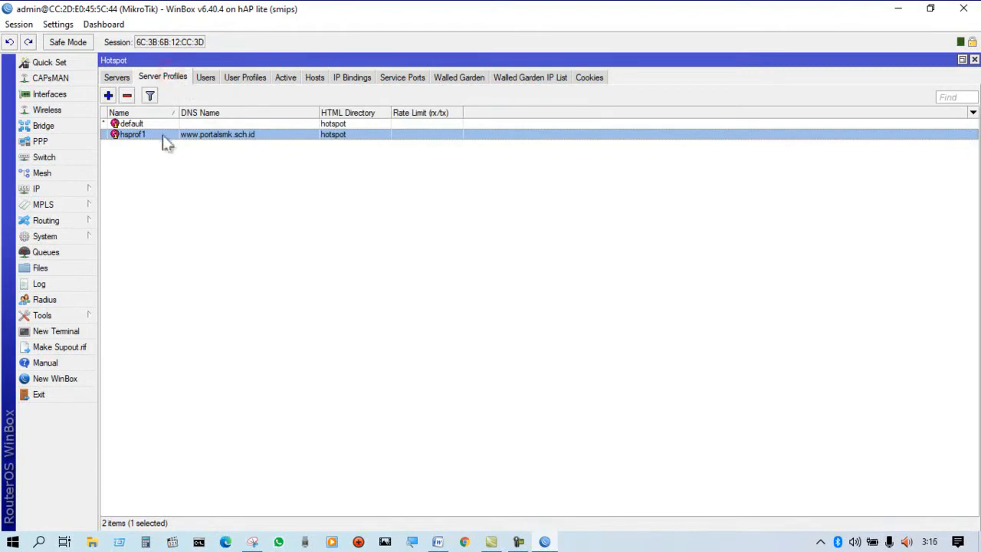
double_click(208, 137)
left_click(331, 137)
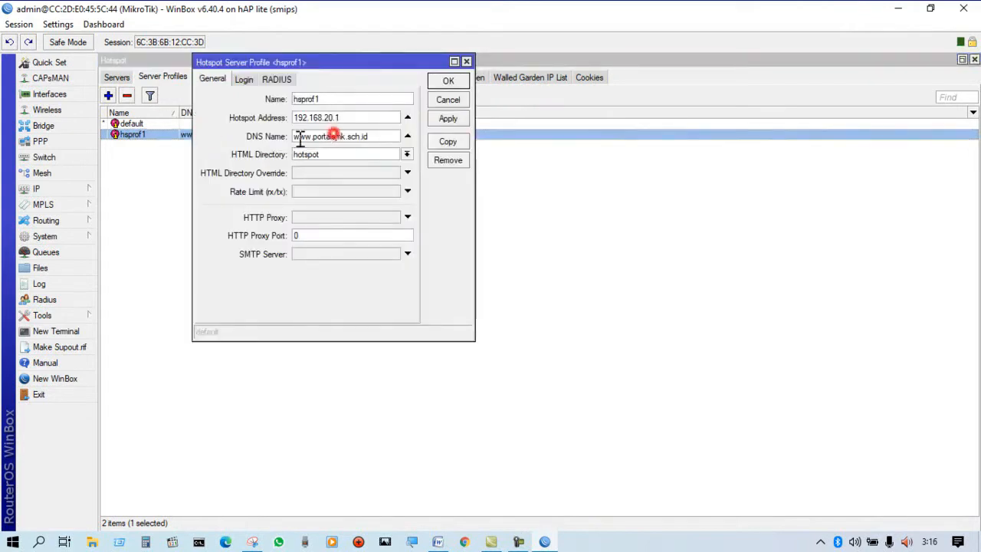
left_click_drag(313, 141, 371, 142)
left_click(310, 140)
left_click_drag(293, 137, 311, 142)
double_click(374, 136)
left_click(449, 81)
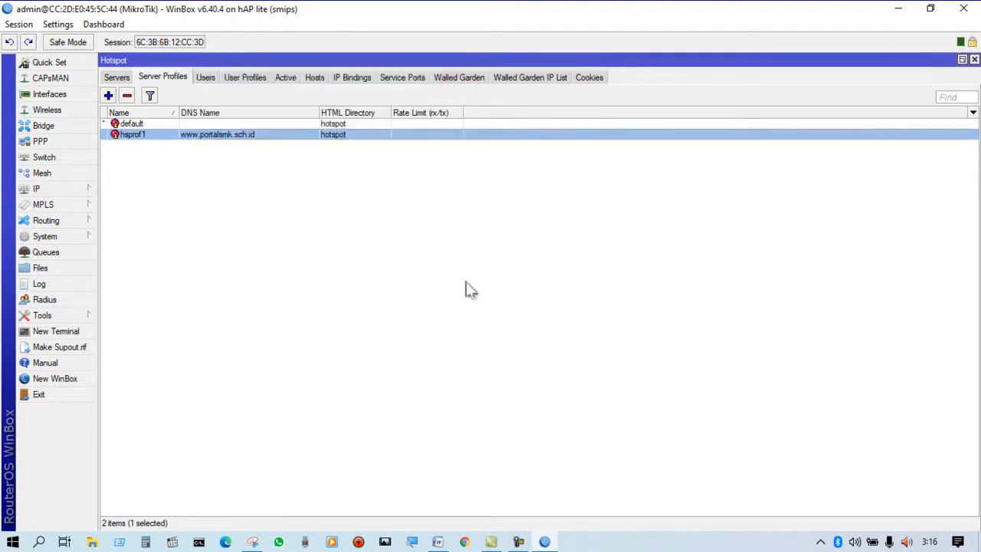
Switch to Chrome and load the hotspot login page at portalsmk.sch.id.
left_click(463, 542)
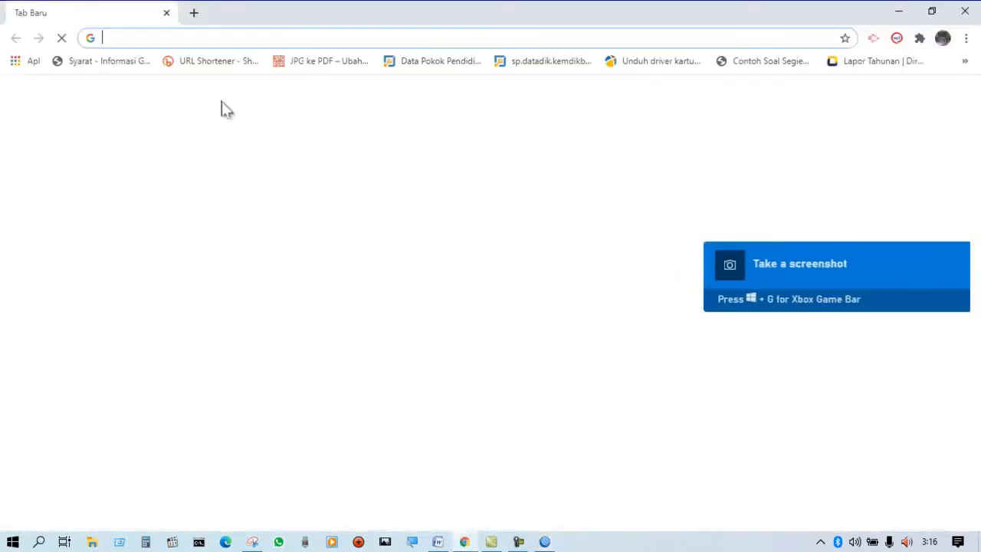
left_click(139, 39)
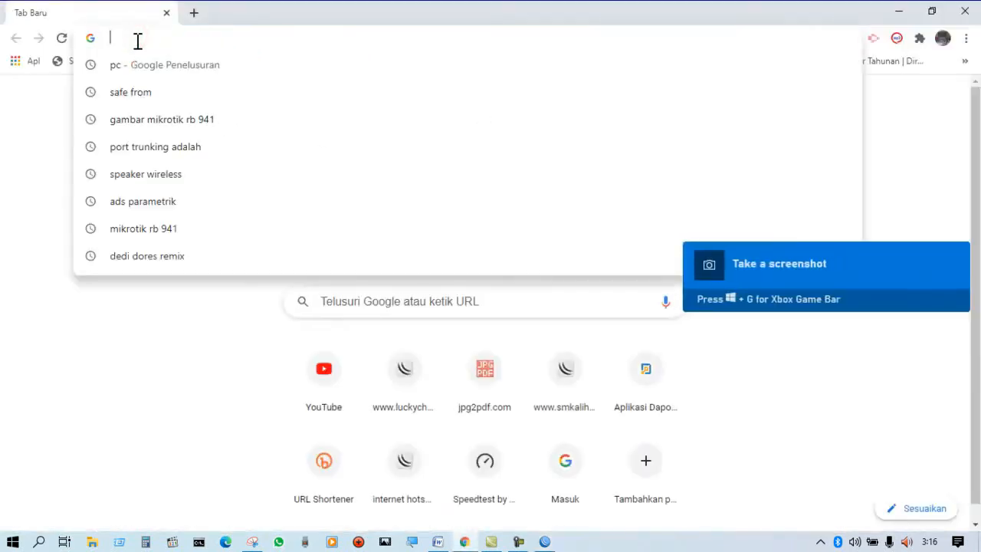
type("po")
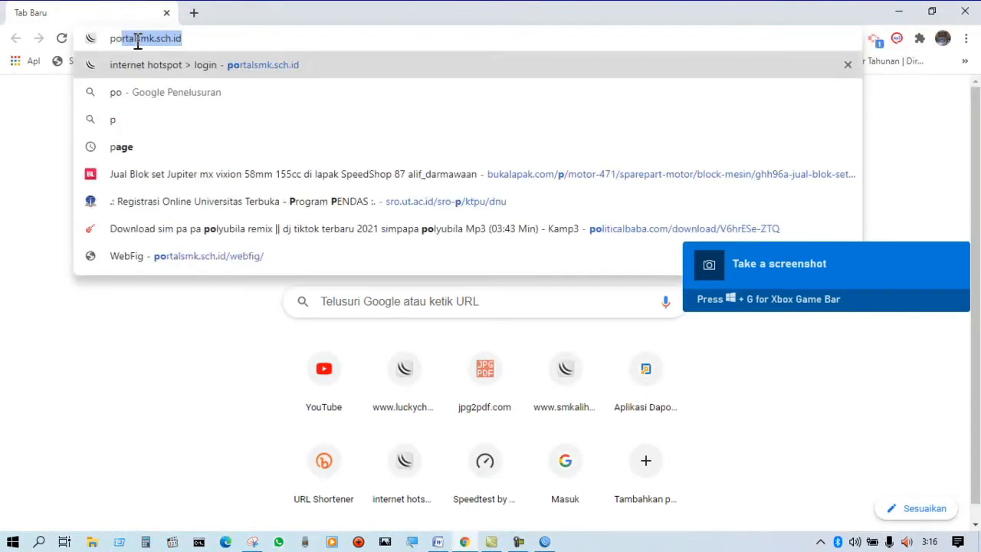
key("Return")
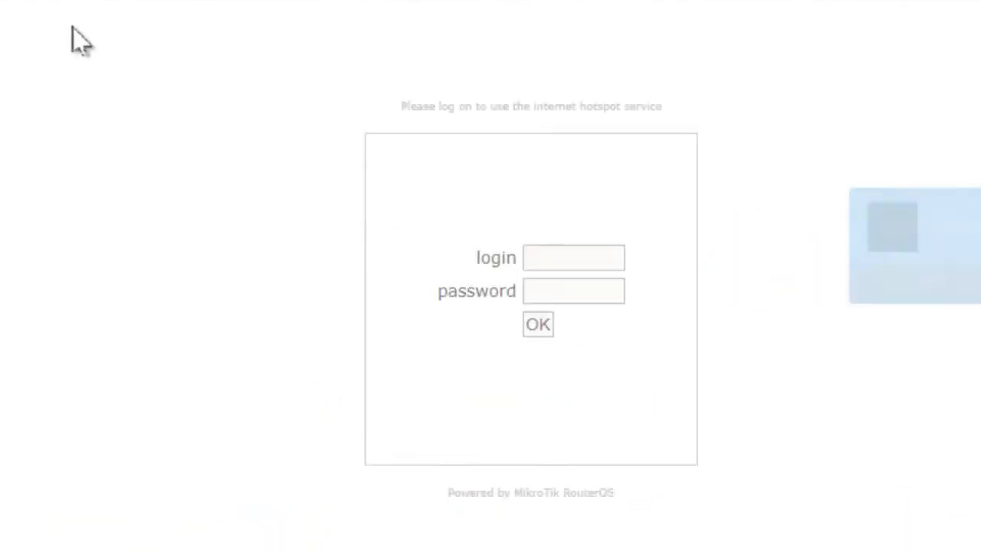
Log in to the hotspot as guru with the account password and save the credentials in the browser.
left_click(668, 173)
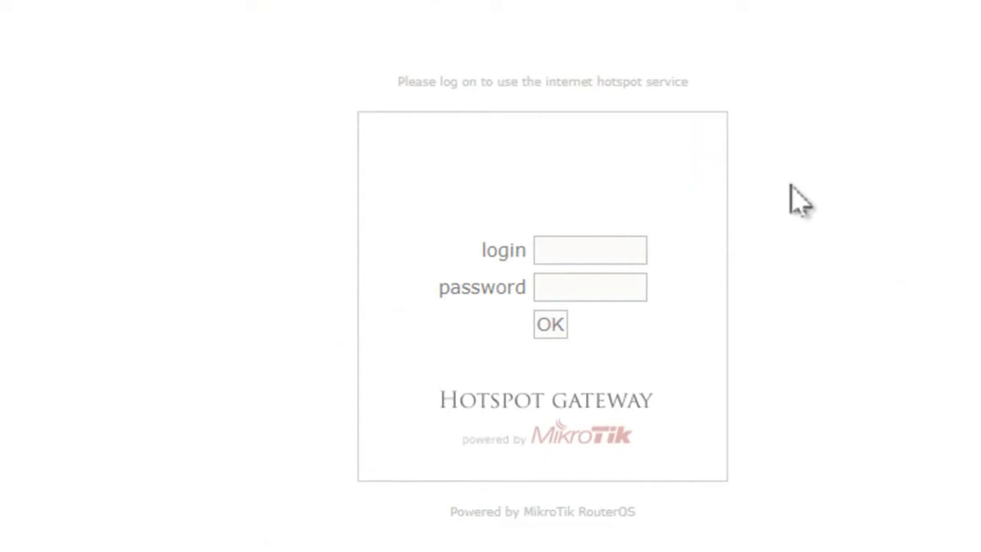
left_click(597, 248)
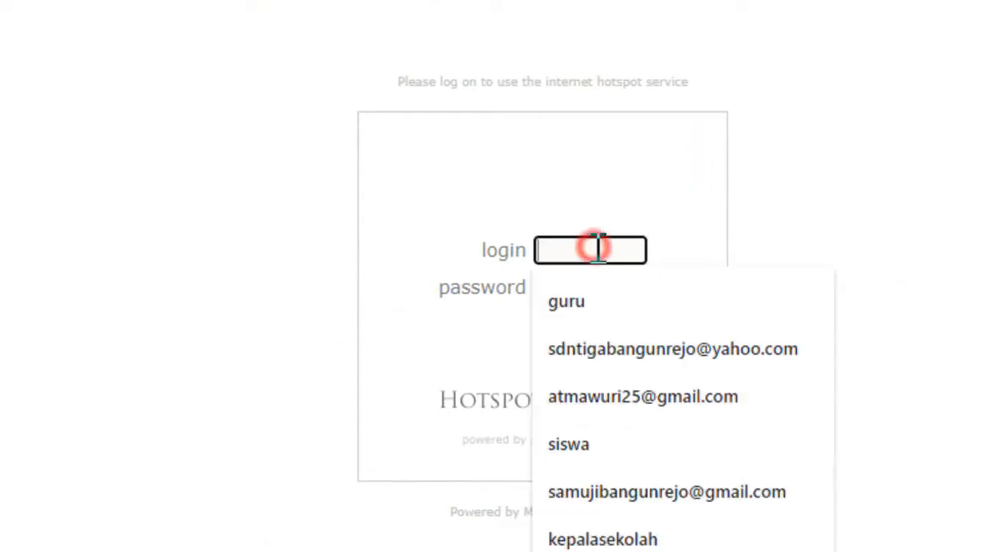
type("guru")
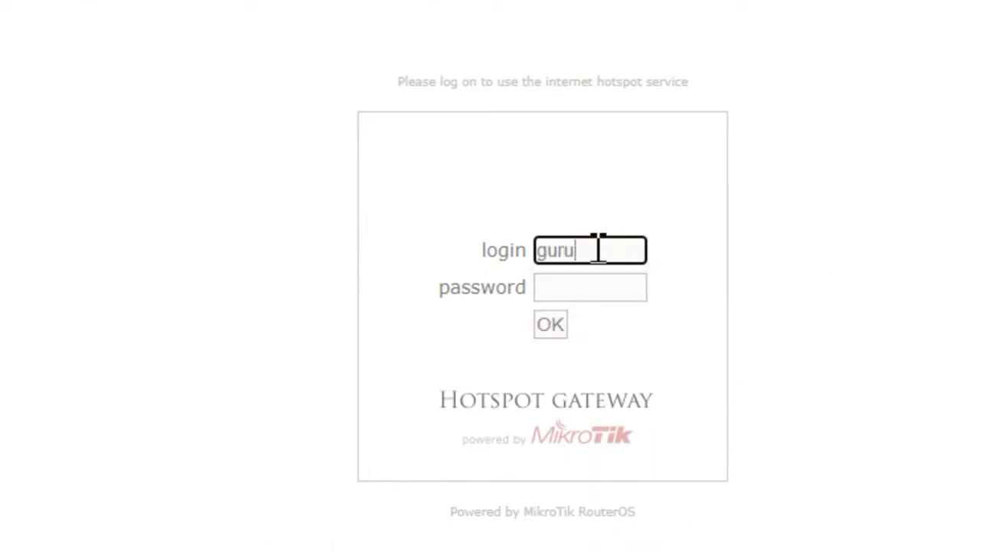
key("Tab")
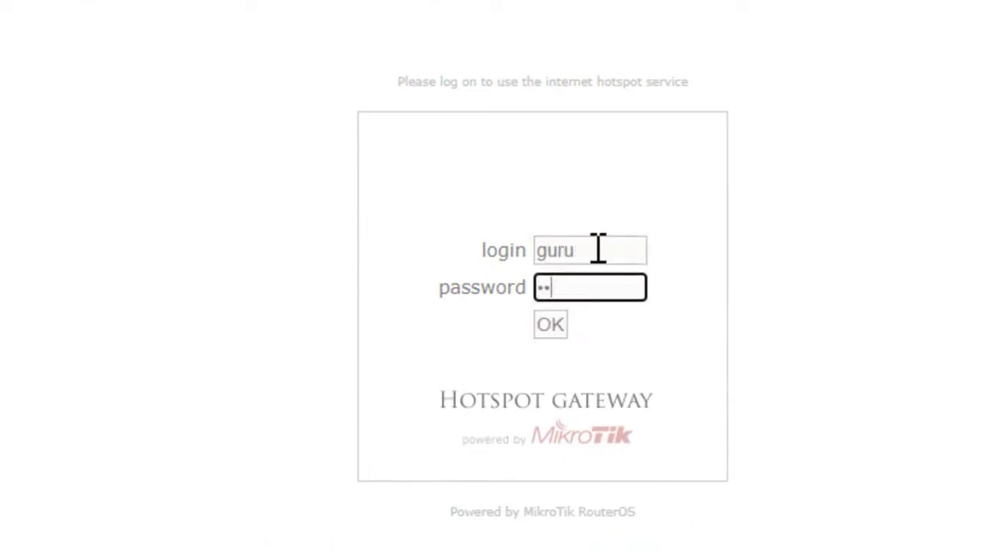
left_click(561, 328)
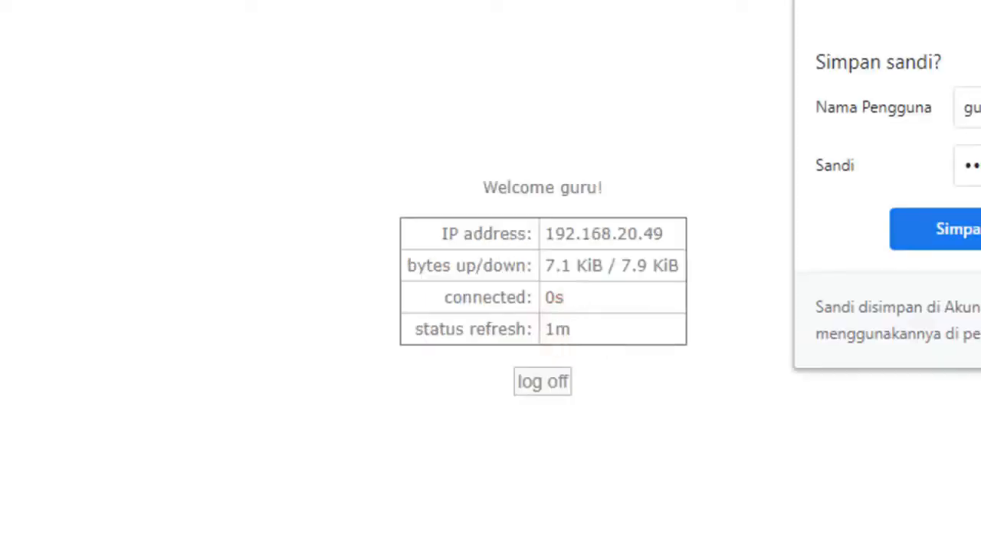
left_click(963, 233)
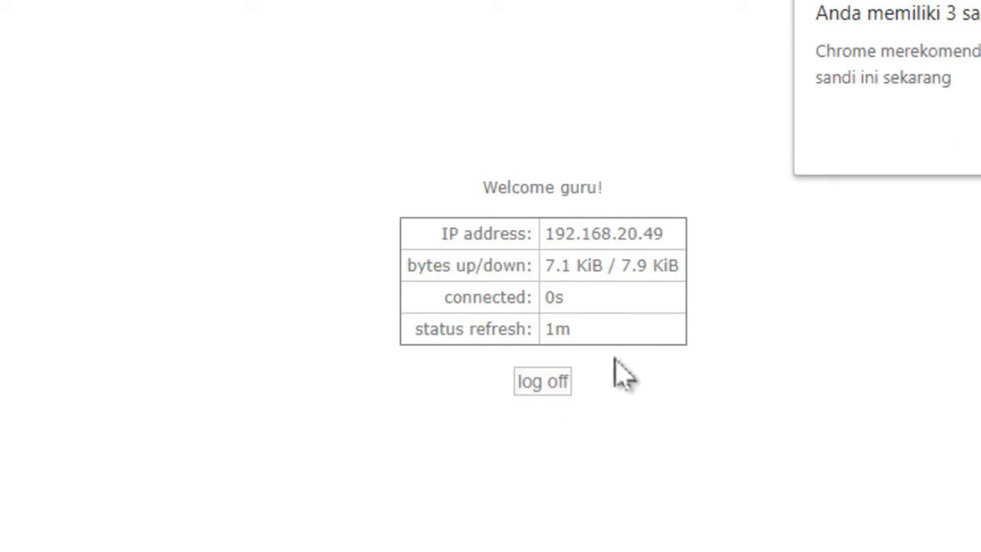
Log guru off the hotspot, return to the login page and close the browser.
left_click(542, 382)
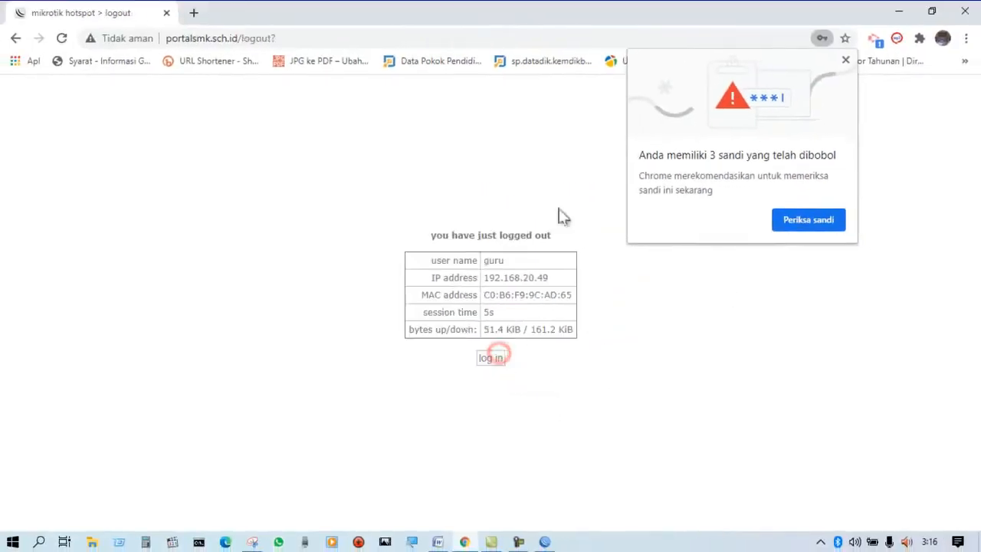
left_click(490, 358)
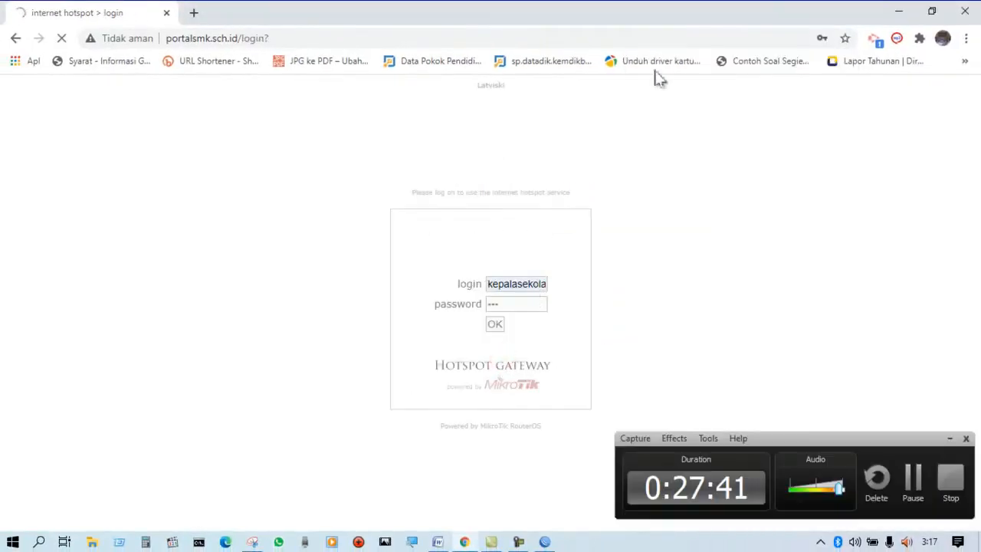
left_click(964, 9)
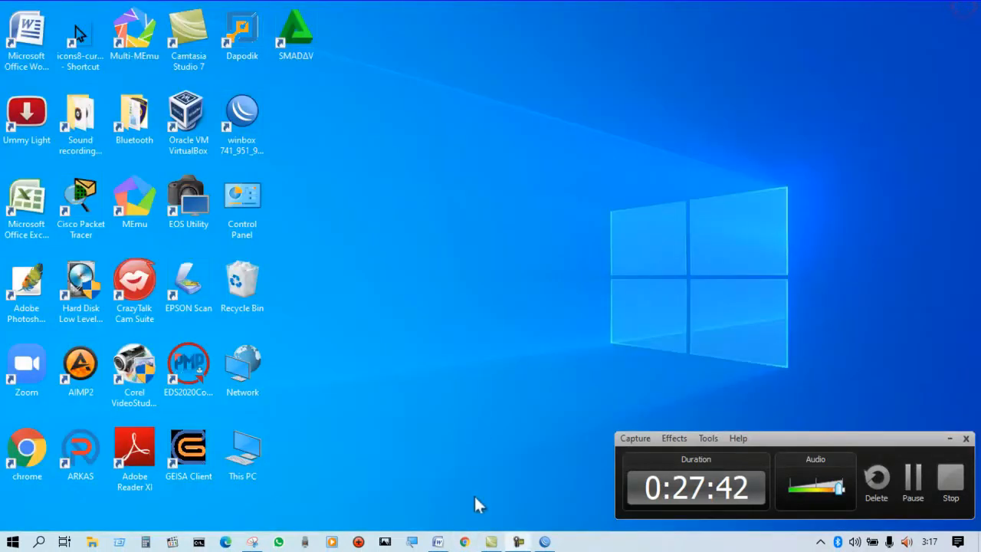
Minimise the recorder, switch to WinBox and display the hotspot users list to check each user's uptime.
left_click(949, 439)
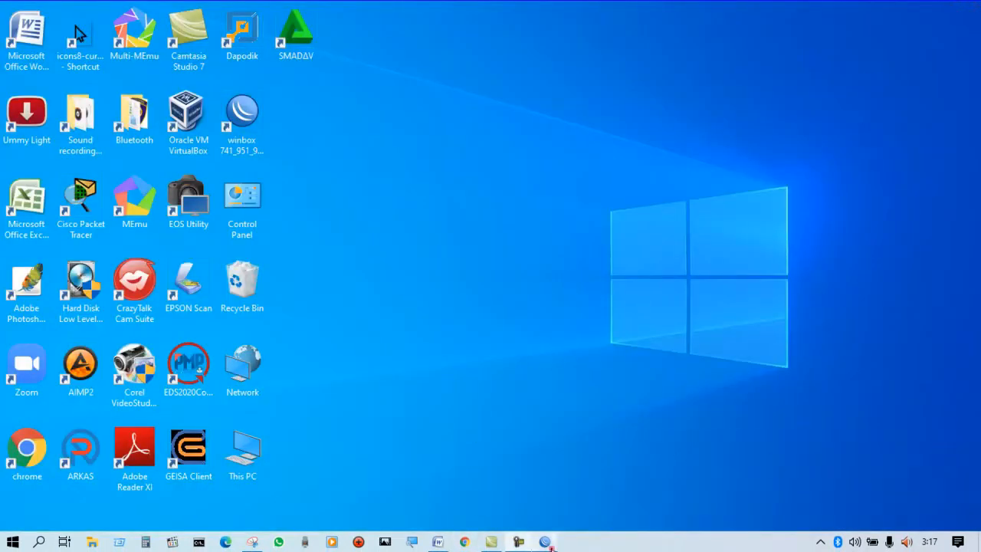
left_click(547, 542)
left_click(381, 332)
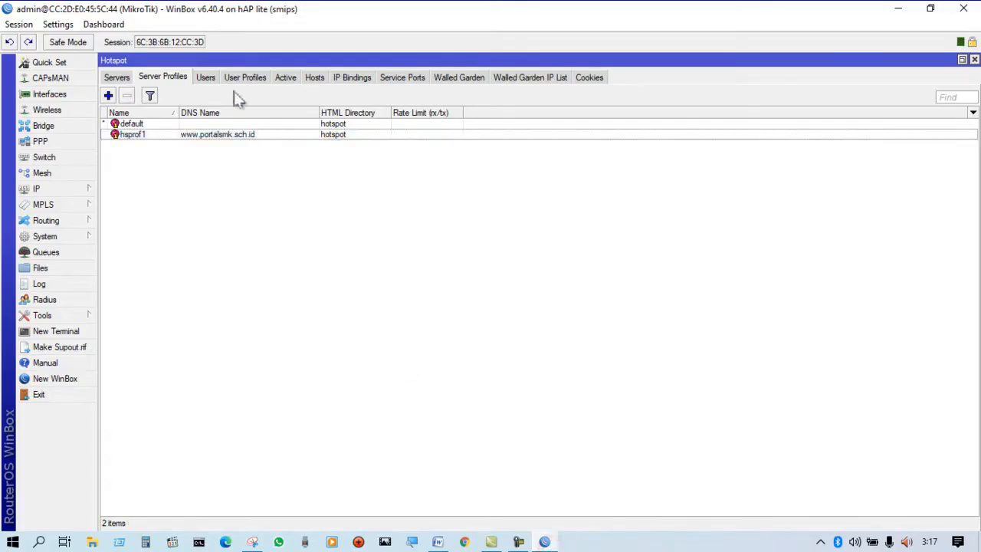
left_click(206, 77)
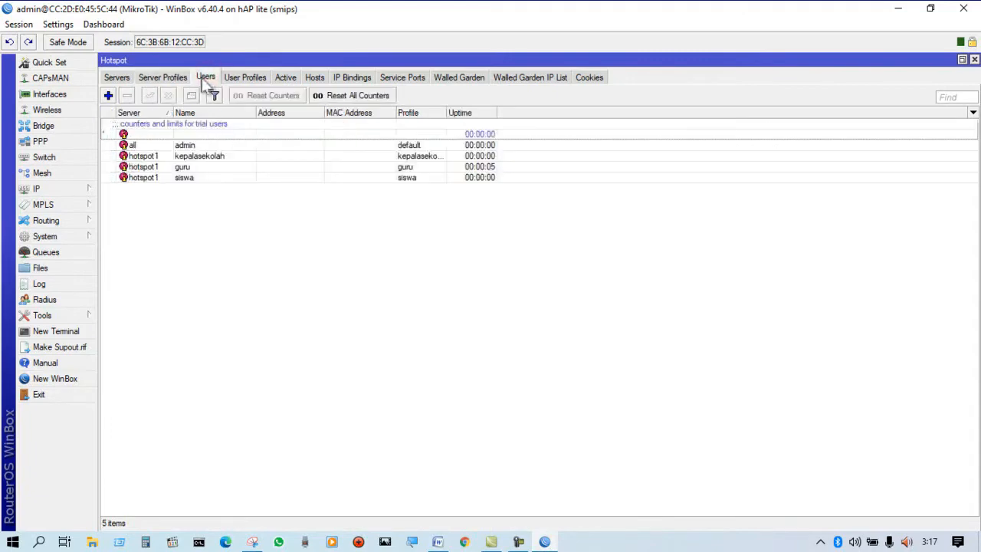
Review the hotspot server profiles, users and user profiles with their rate limits.
left_click(167, 78)
left_click(205, 77)
left_click(237, 77)
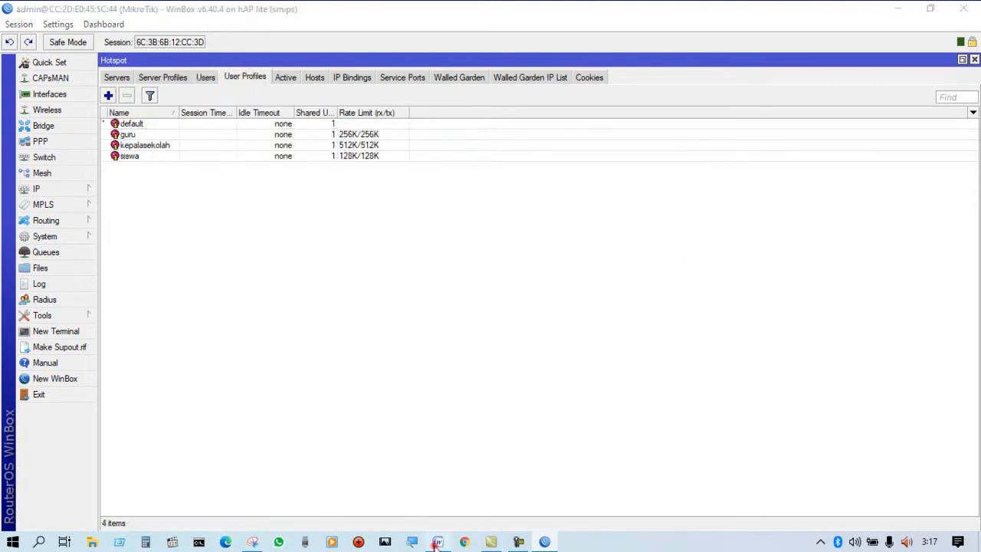
Switch to the Word task sheet, check the welcome text required on the hotspot login page, and return to WinBox.
left_click(437, 542)
scroll(160, 307, "up", 2)
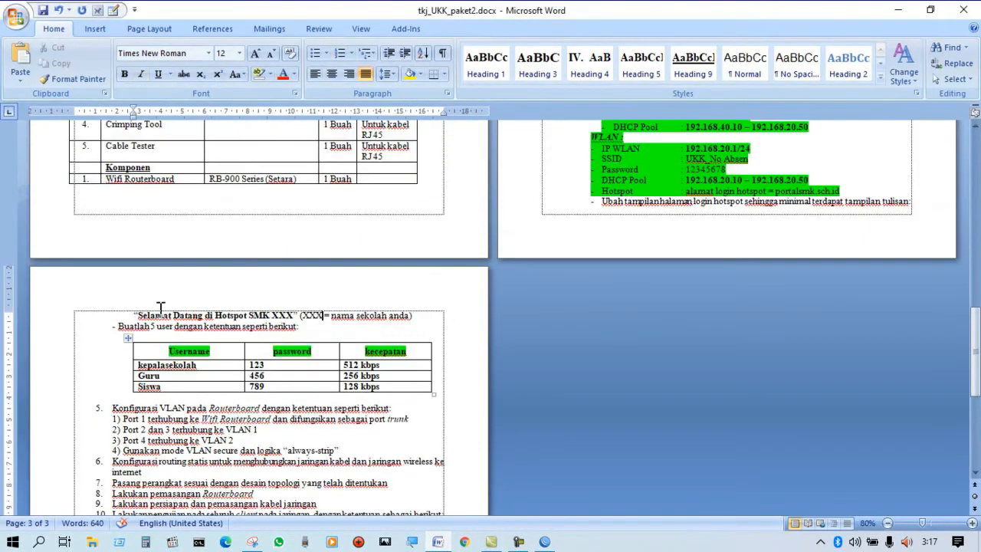
left_click_drag(135, 315, 414, 326)
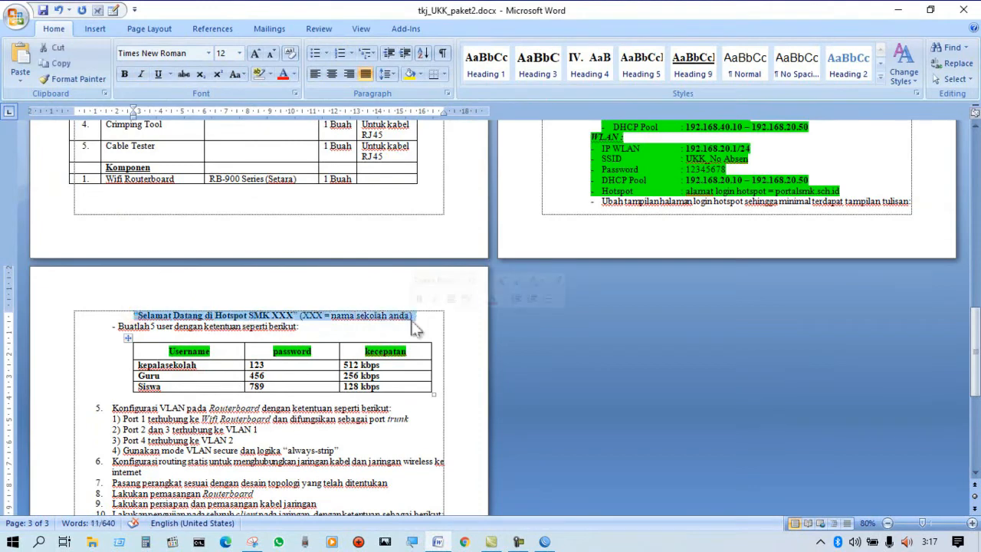
left_click(901, 10)
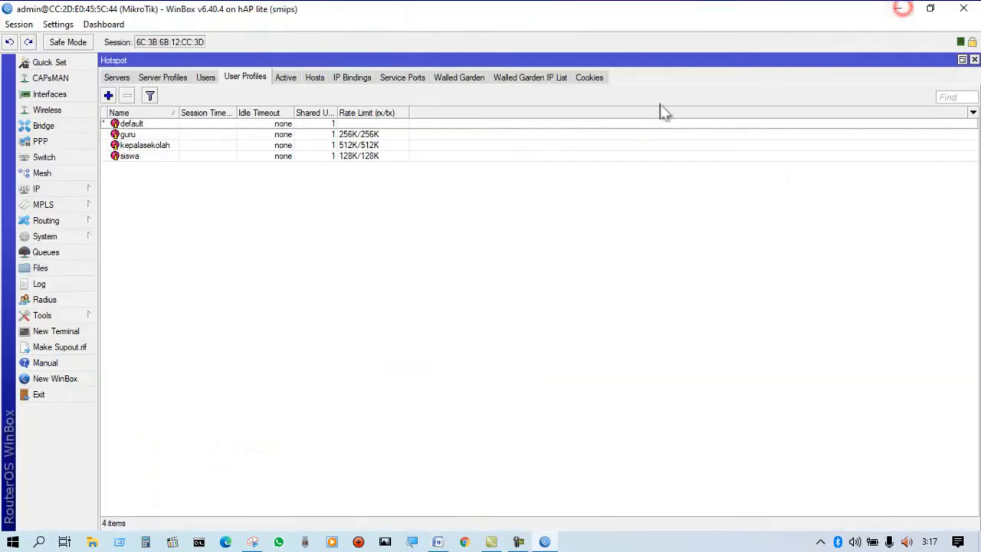
Close the Hotspot window, open the router's file list and copy hotspot/login.html to the Windows desktop.
left_click(974, 59)
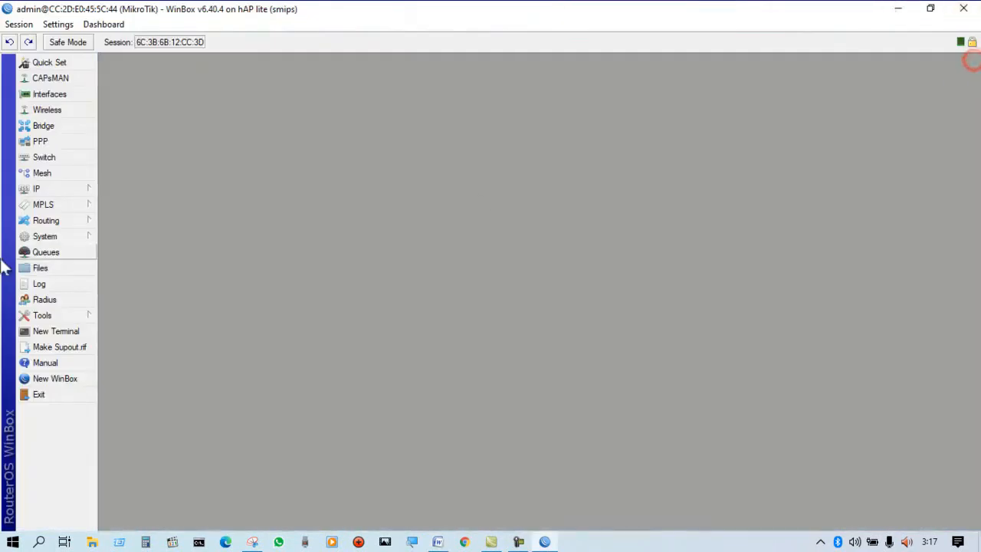
left_click(40, 269)
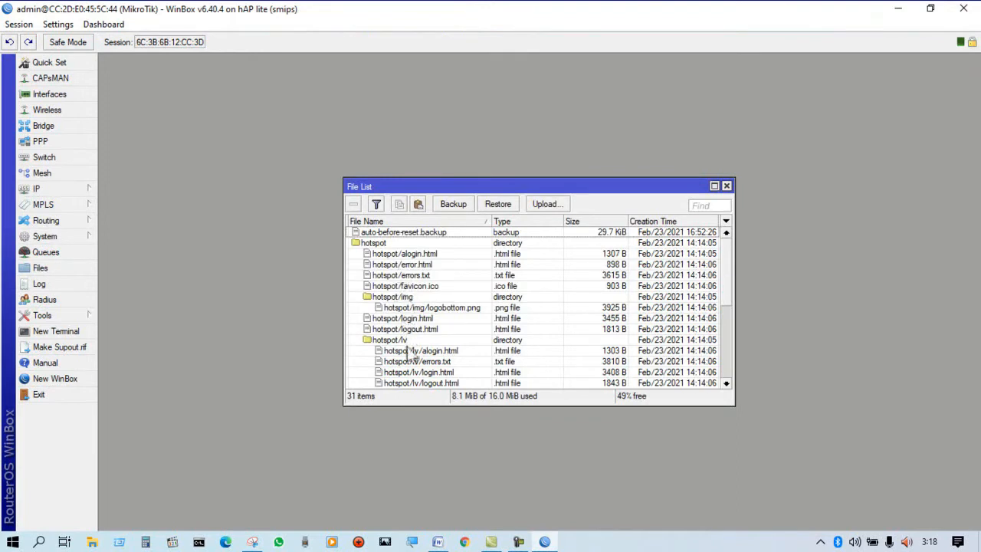
left_click(410, 318)
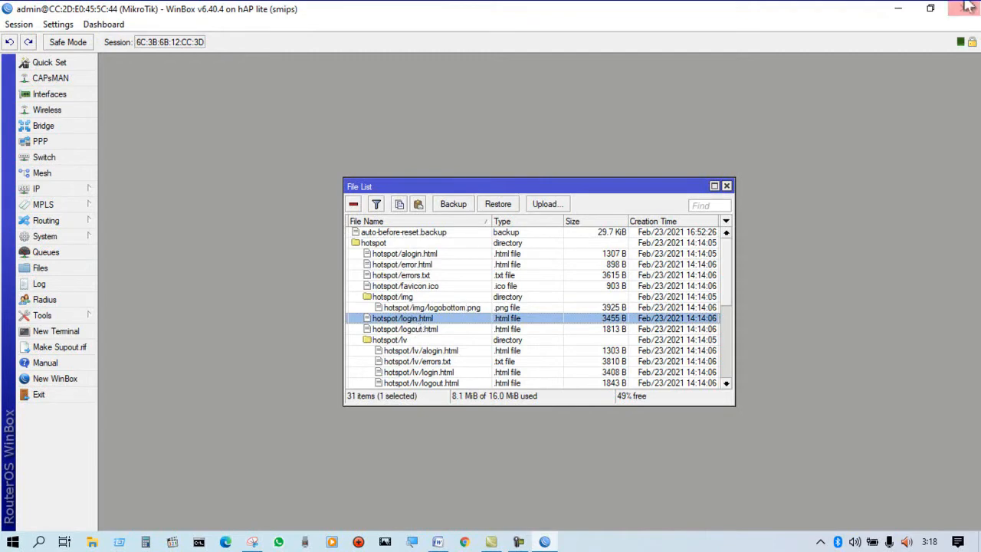
left_click(932, 11)
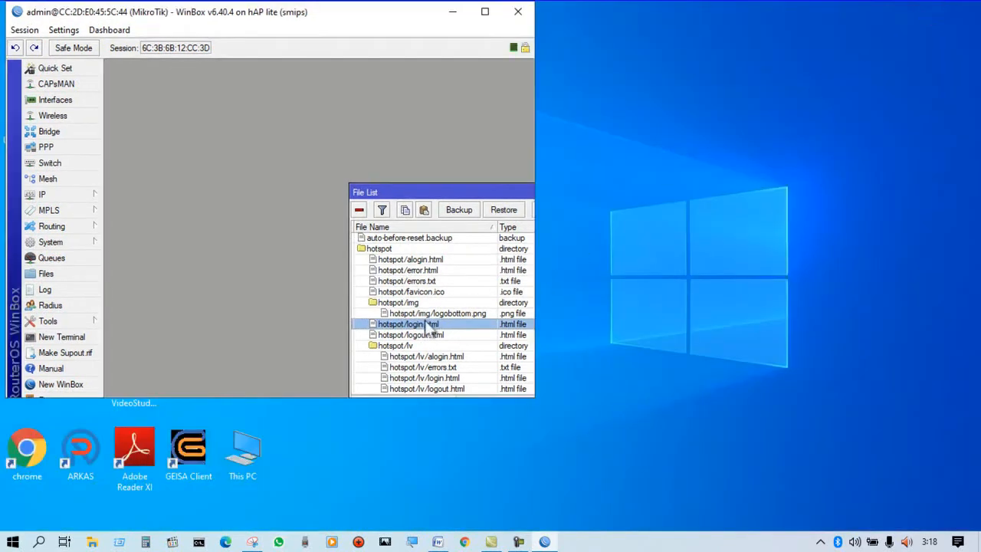
left_click_drag(425, 326, 687, 94)
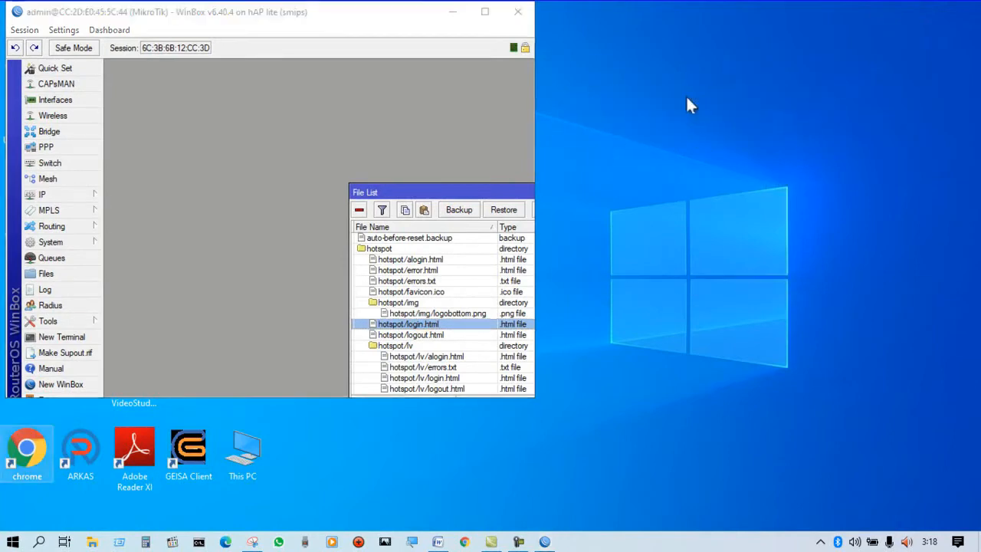
Minimise WinBox and open the desktop copy of login.html in Notepad++.
left_click(461, 13)
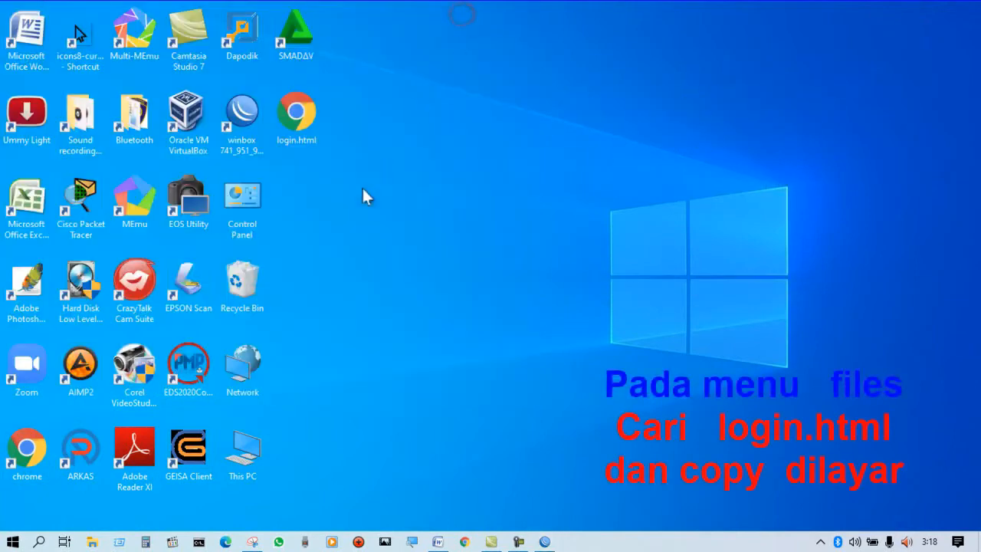
left_click(314, 117)
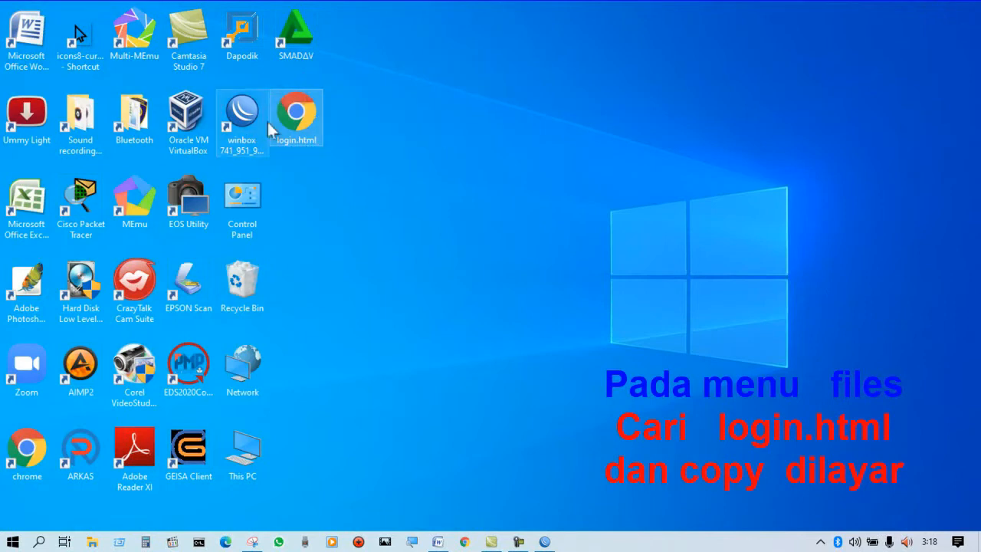
right_click(302, 121)
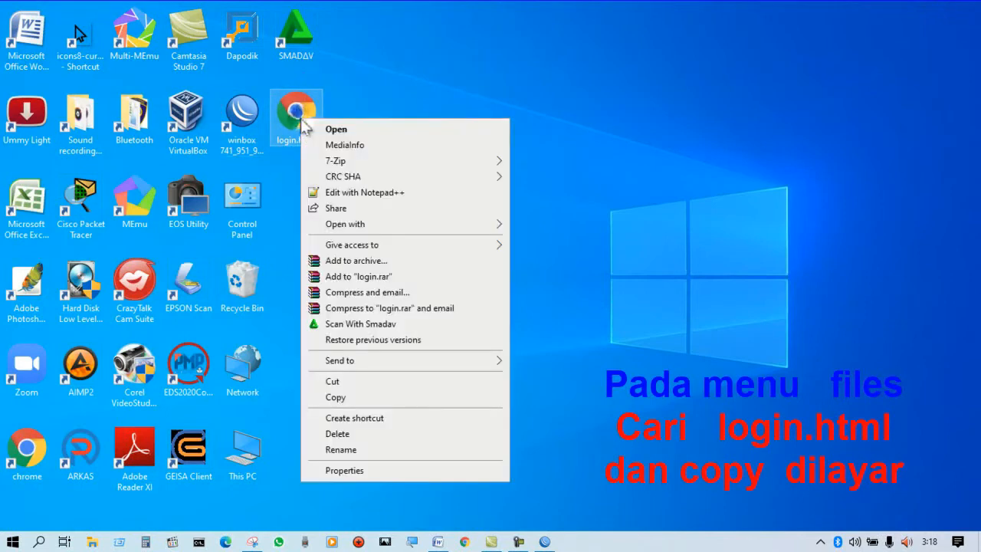
left_click(363, 193)
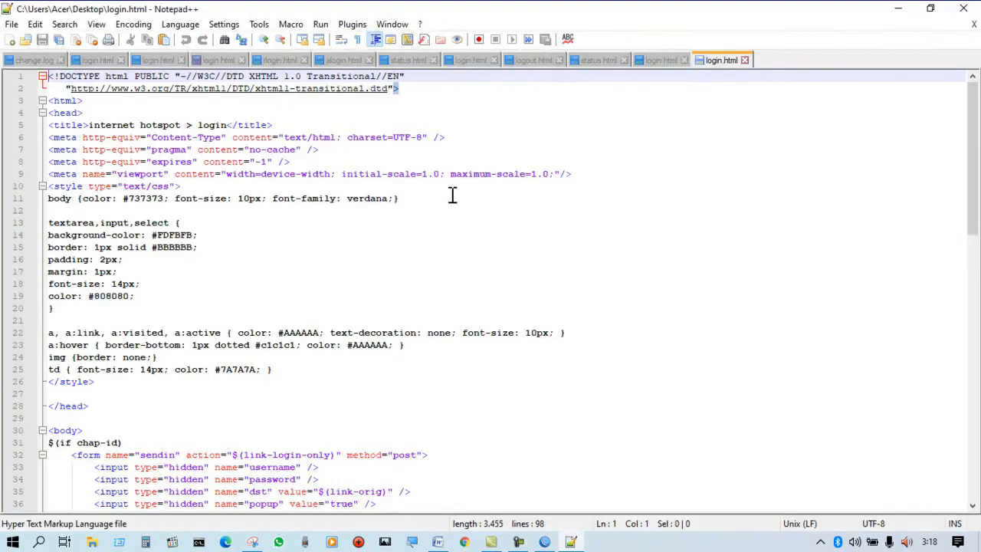
Locate the "Please log on to use the internet hotspot service" notice in the body of login.html.
left_click(495, 257)
scroll(492, 253, "down", 13)
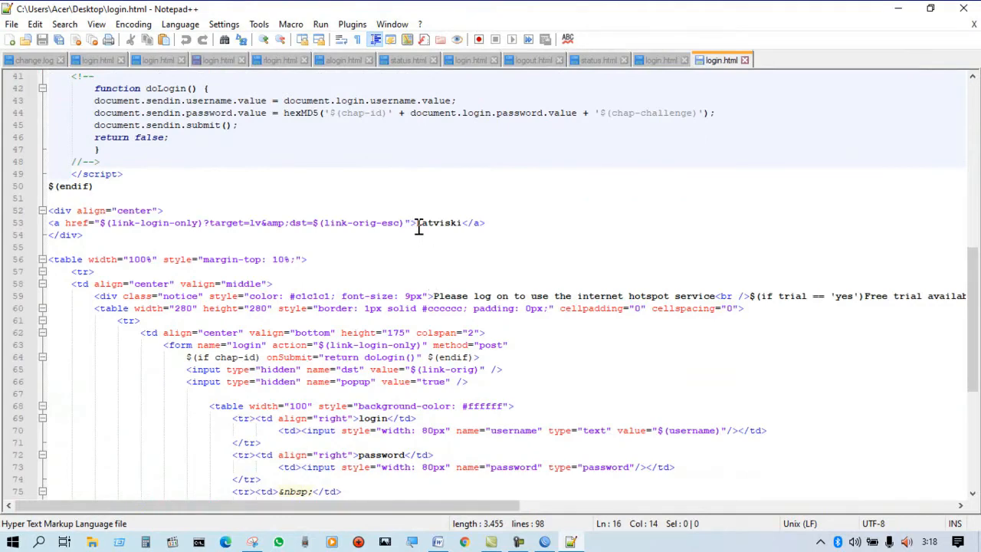
left_click_drag(417, 223, 469, 234)
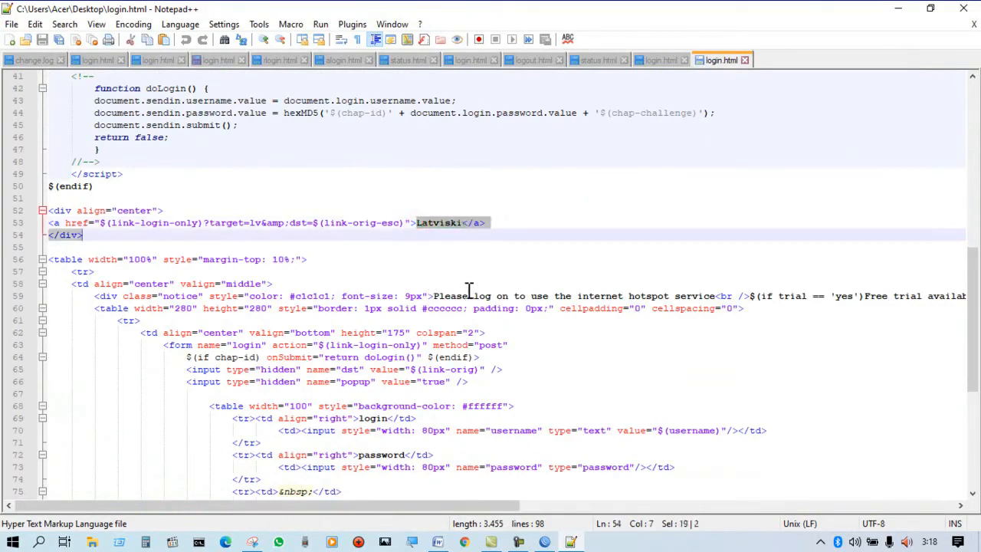
left_click(449, 286)
left_click_drag(434, 297, 713, 294)
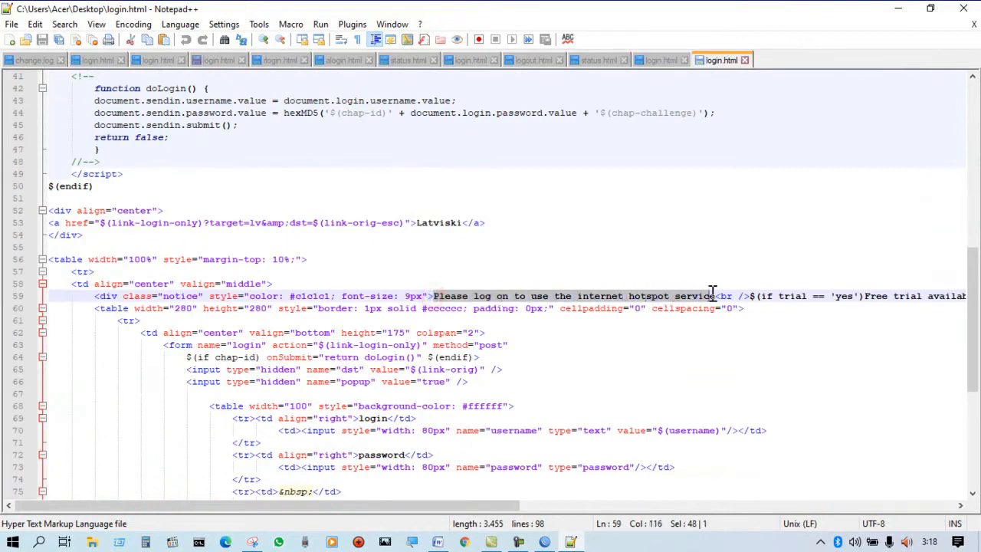
left_click(575, 232)
left_click_drag(434, 296, 708, 294)
Switch to Word and copy the text "Selamat Datang di Hotspot SMK XXX" from the task sheet.
left_click(437, 542)
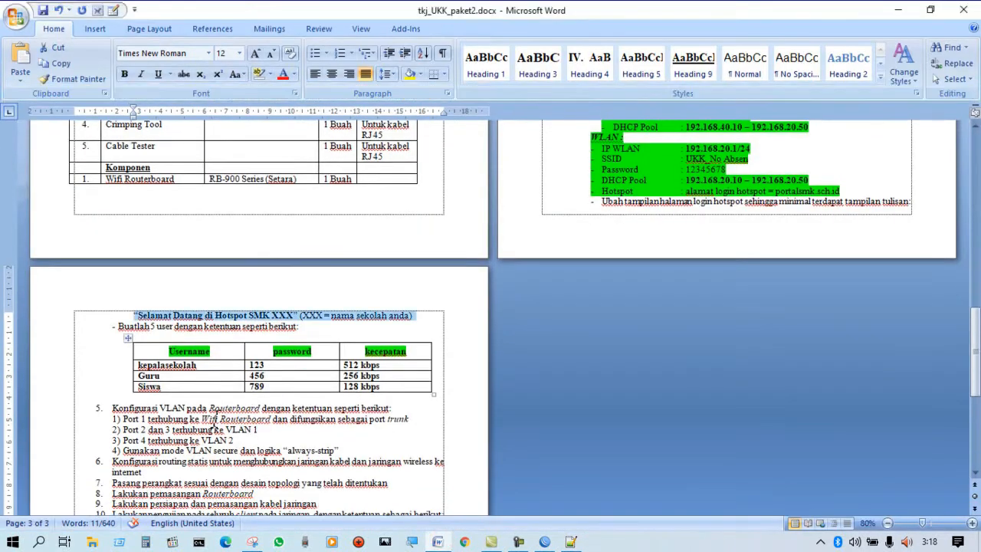
left_click(136, 315)
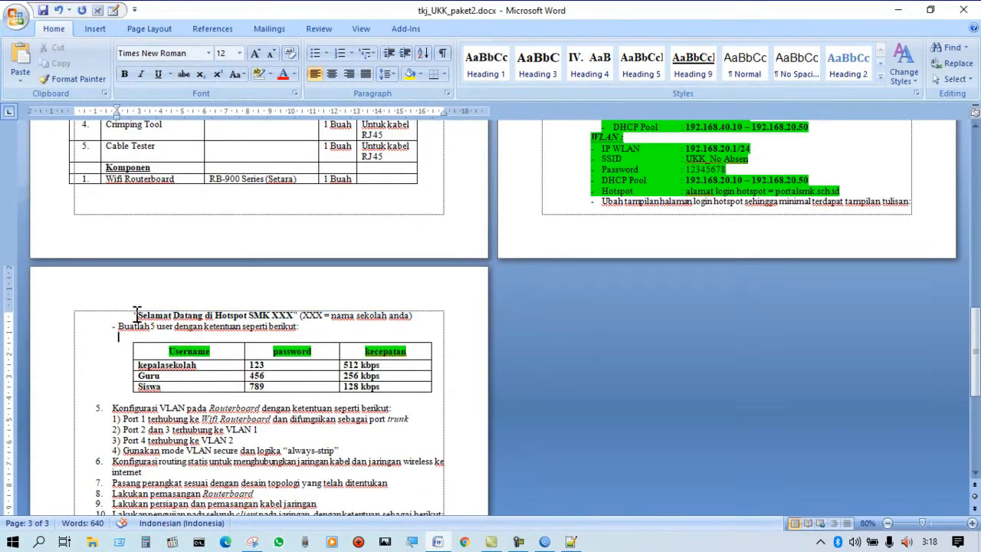
left_click_drag(137, 314, 291, 315)
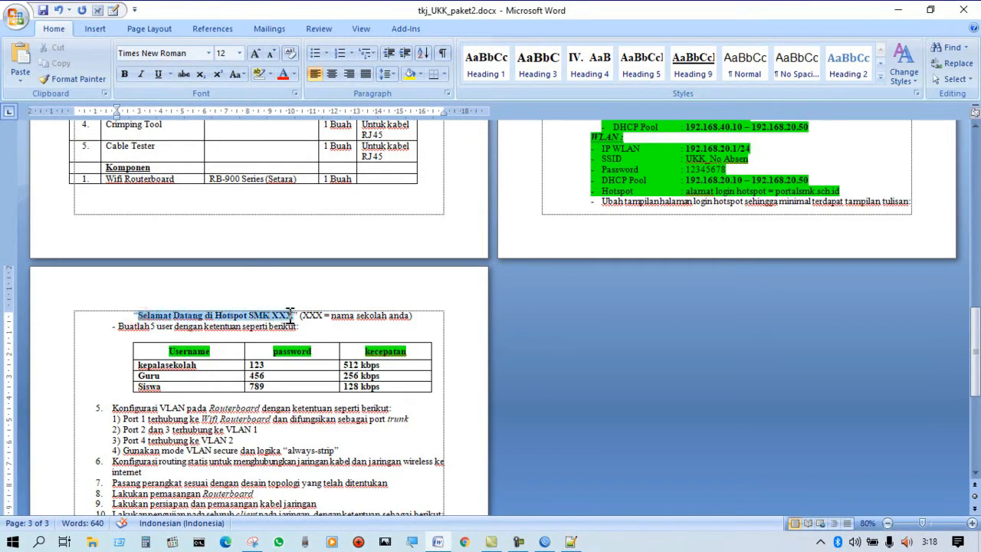
right_click(289, 315)
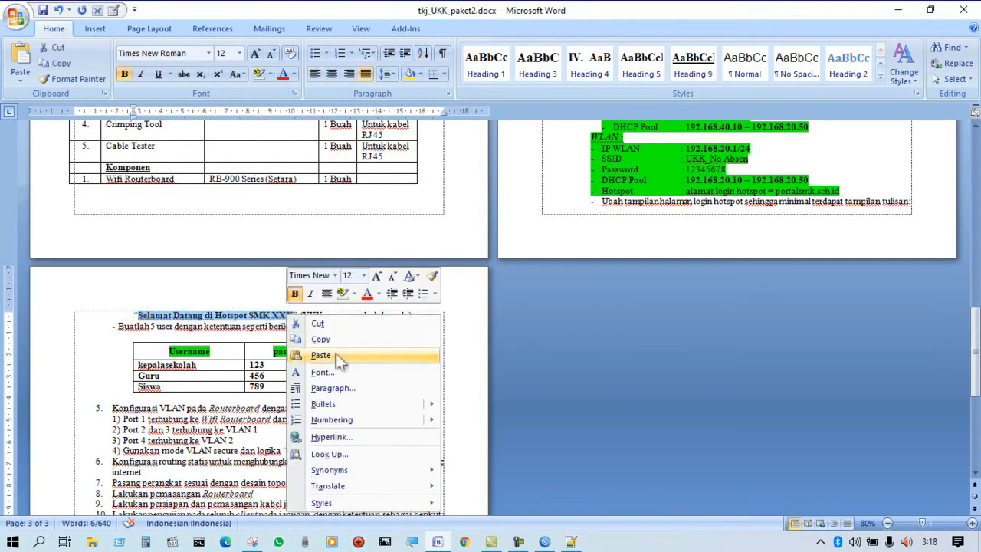
left_click(325, 340)
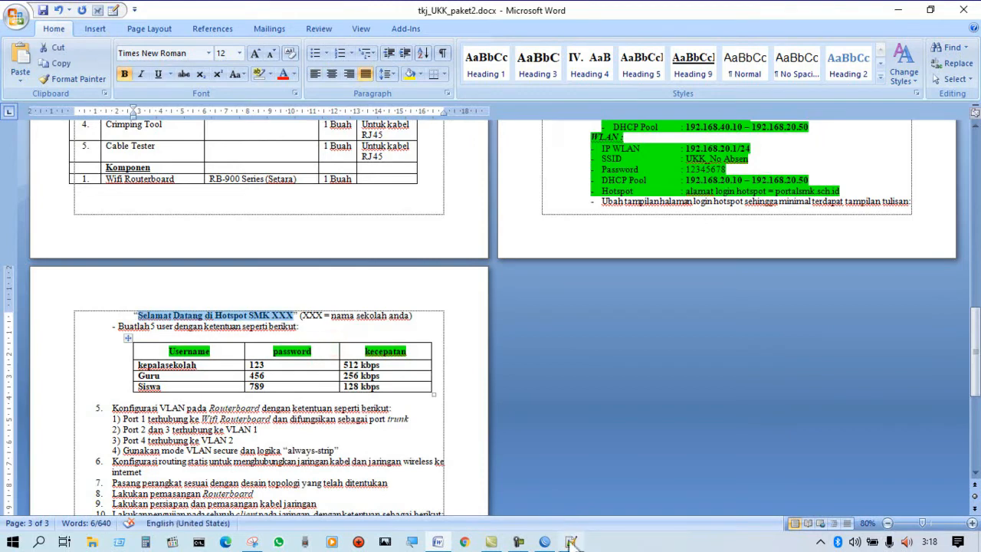
Return to login.html in Notepad++ and replace the log-on notice on line 59 with "Selamat Datang di Hotspot SMK XXX".
mouse_move(528, 530)
left_click(571, 483)
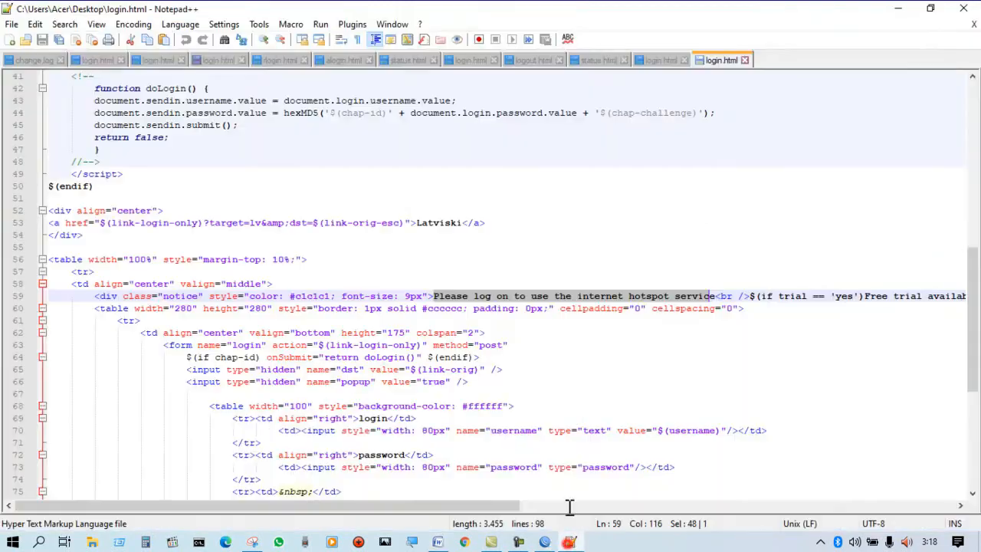
left_click_drag(432, 295, 696, 296)
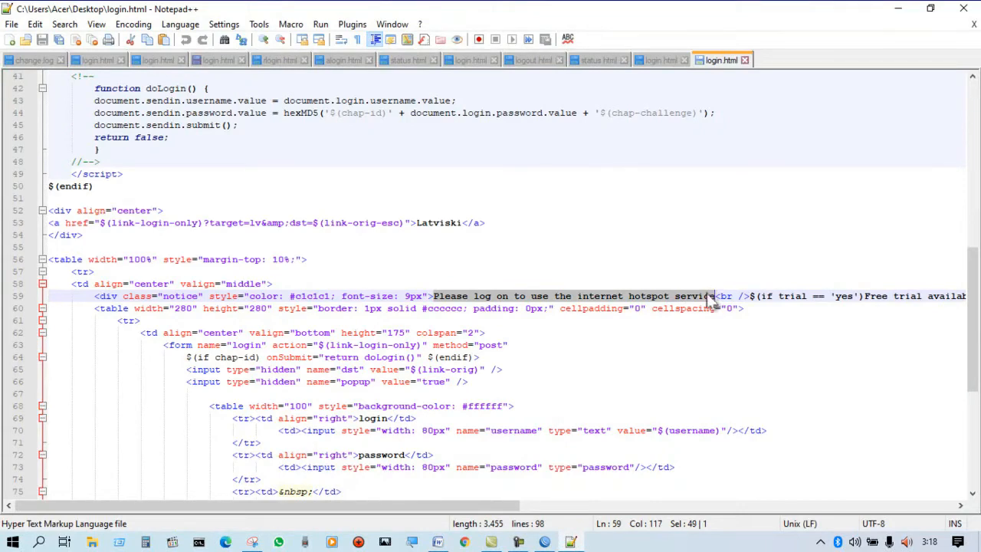
right_click(713, 297)
left_click(736, 269)
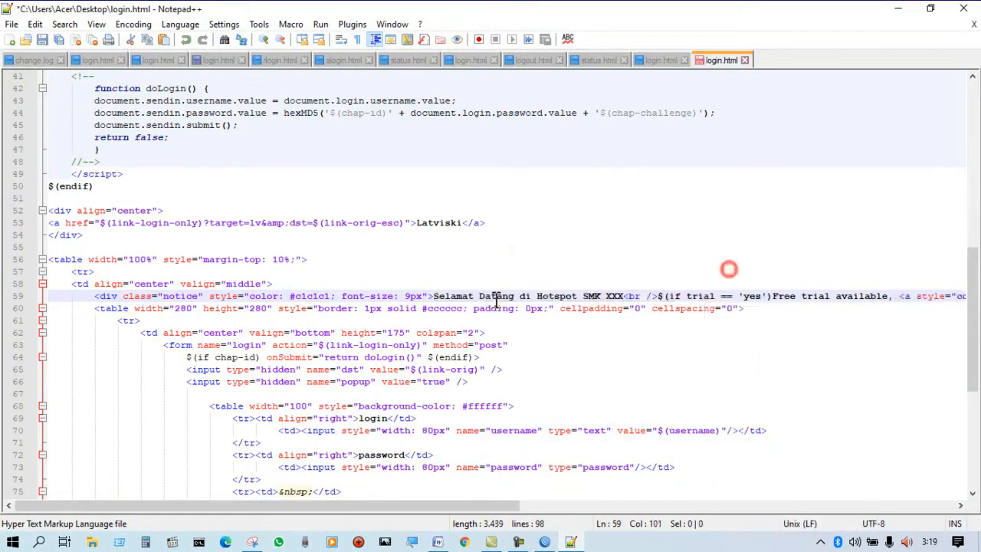
Set the welcome notice's font size to 20px on line 59 and save login.html.
left_click(413, 295)
key("BackSpace")
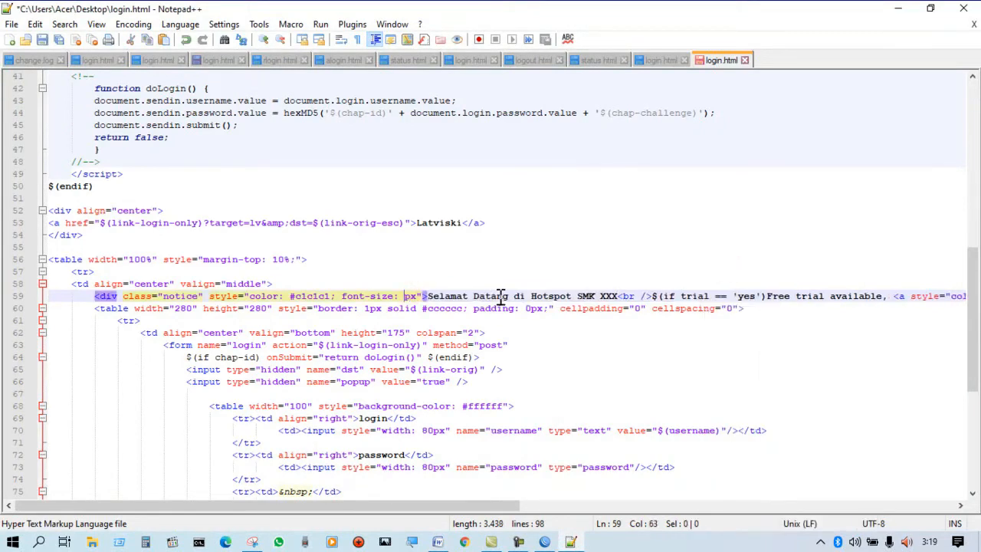
type("2")
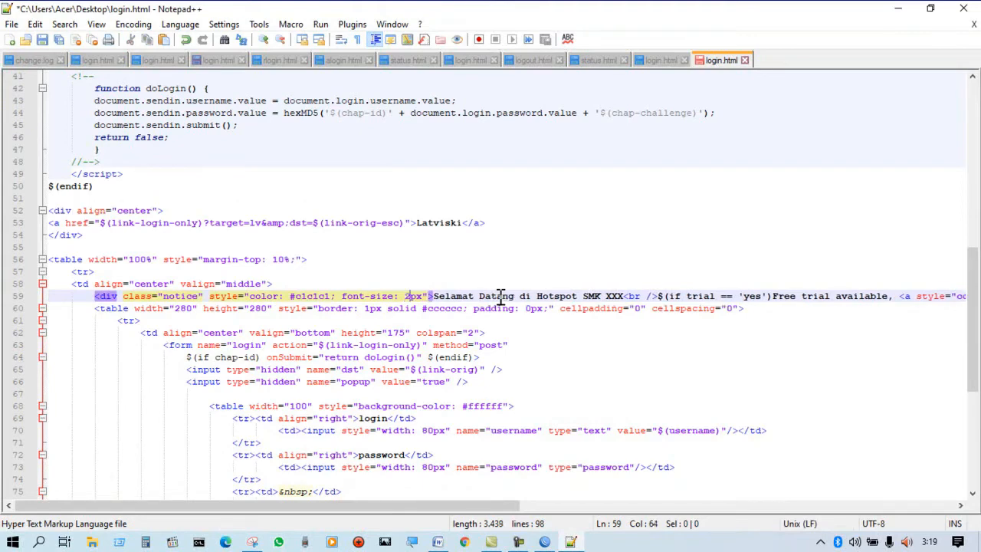
type("0")
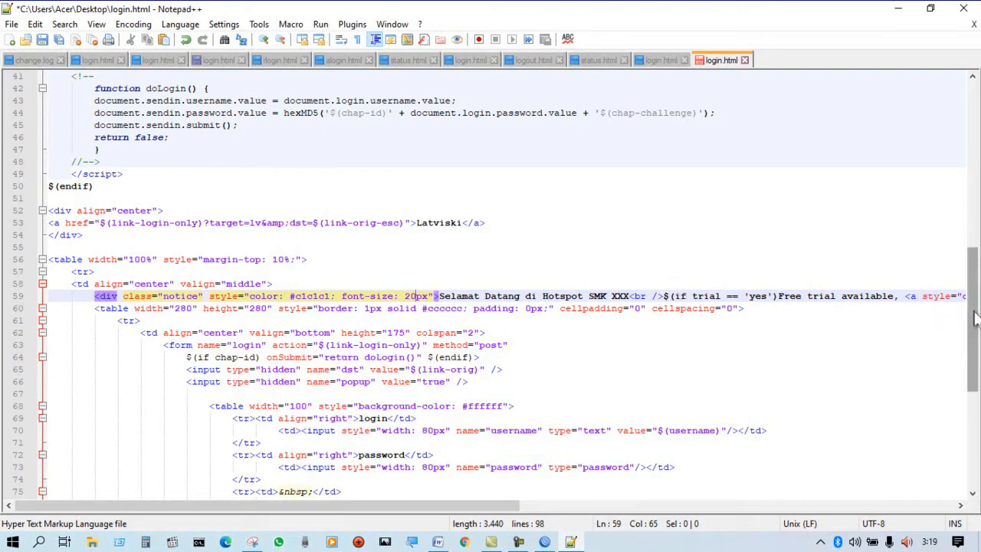
left_click(46, 40)
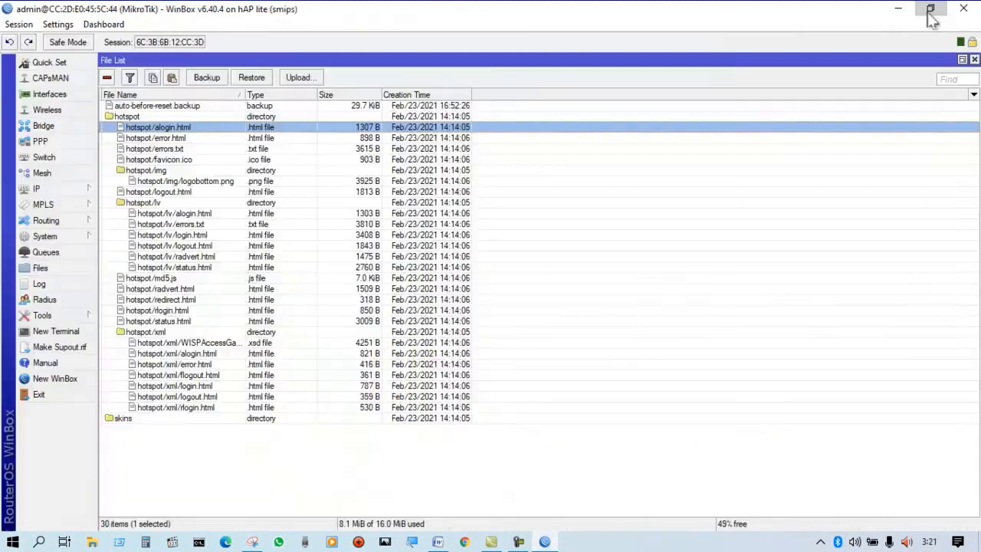
Move the WinBox window clear of the desktop files, upload the edited login.html into the router's hotspot folder and select it there.
left_click(929, 12)
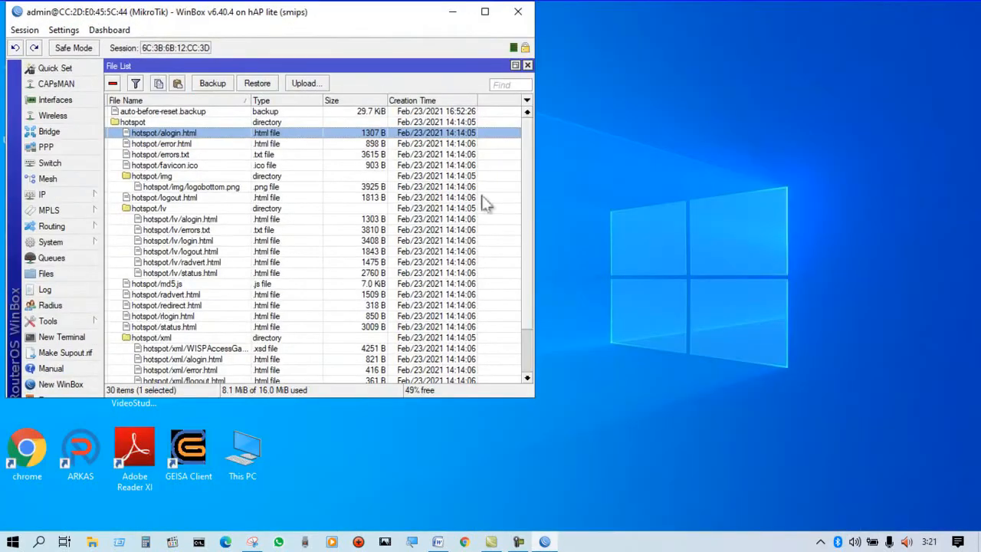
left_click_drag(377, 20, 724, 51)
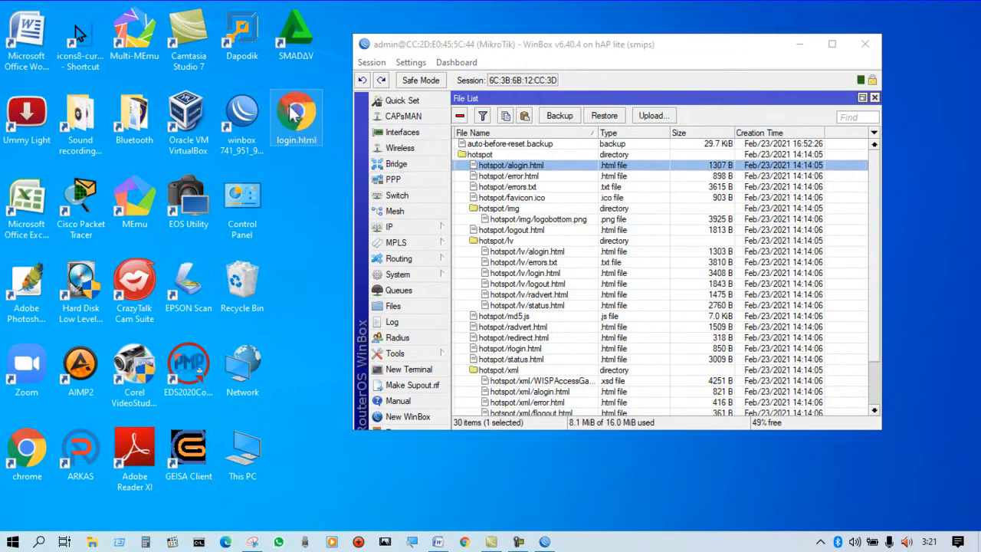
left_click_drag(291, 112, 565, 169)
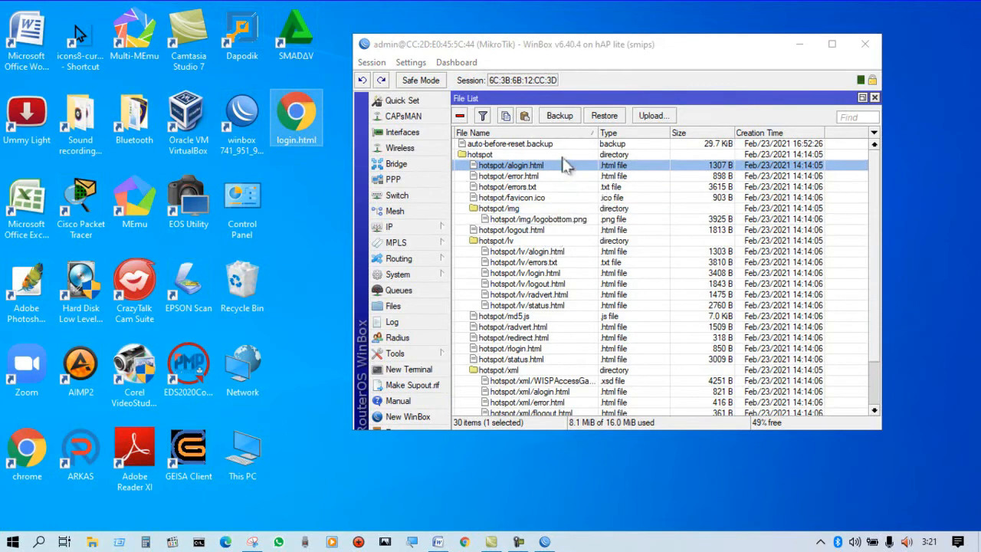
left_click(512, 230)
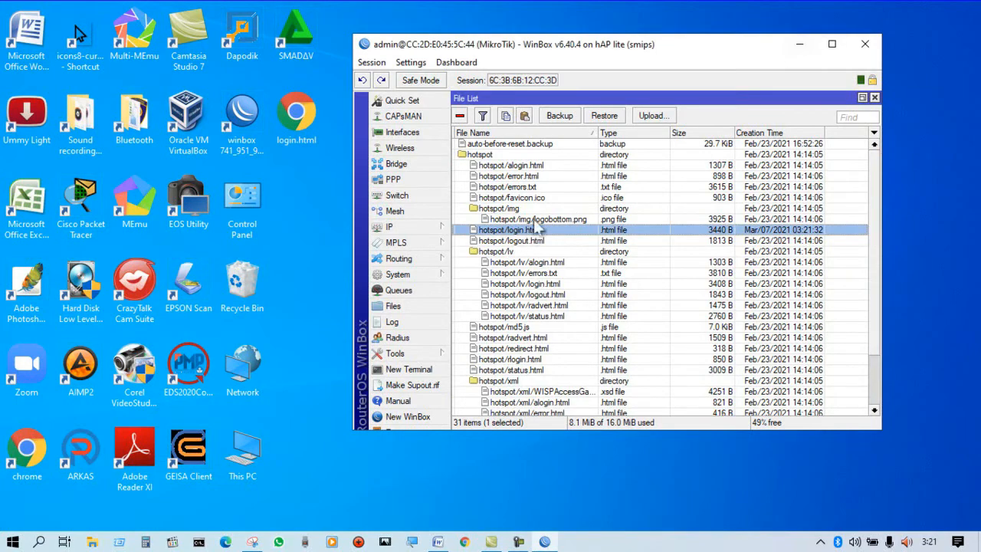
Maximise WinBox, set the HTML directory of hotspot server profile hsprof1 to hotspot, and close WinBox.
left_click(833, 44)
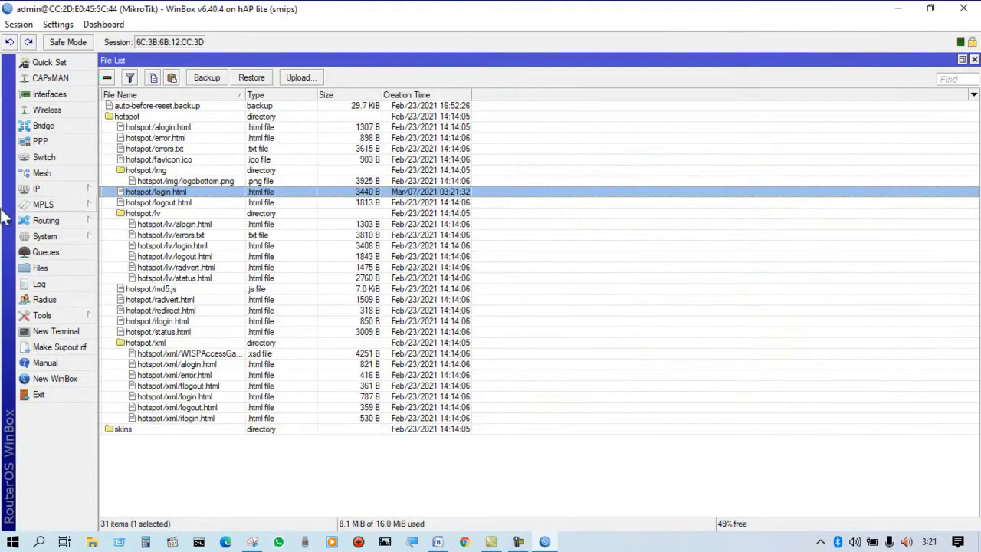
left_click(27, 189)
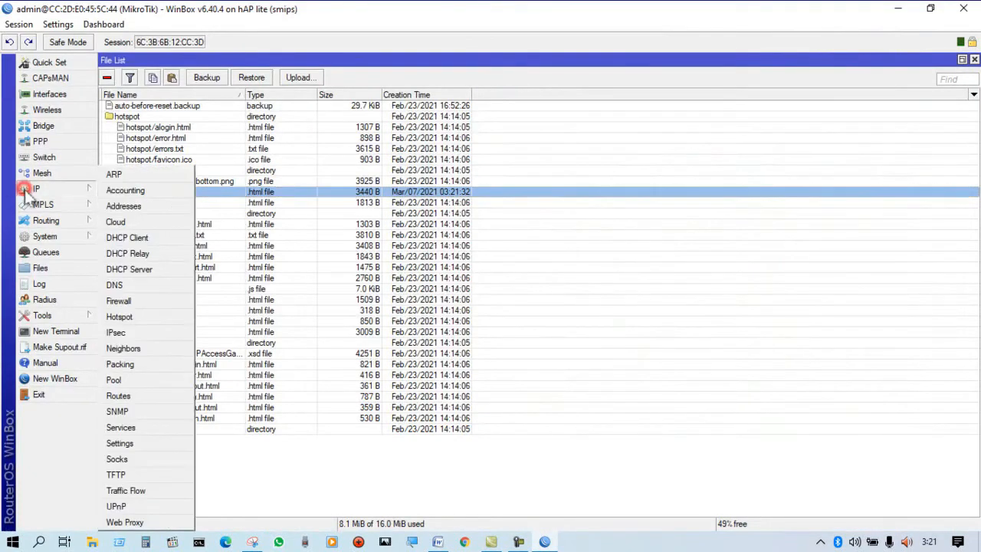
left_click(120, 317)
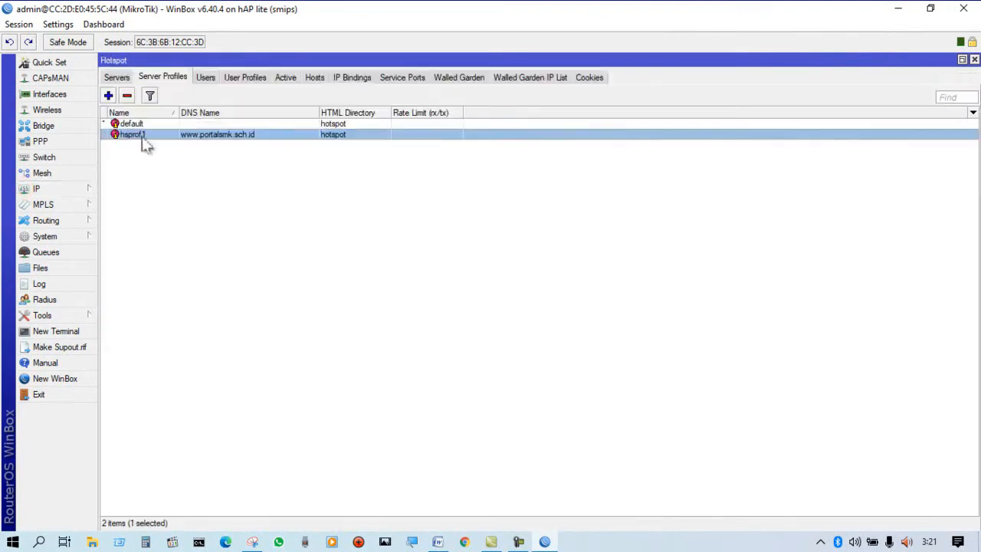
double_click(205, 136)
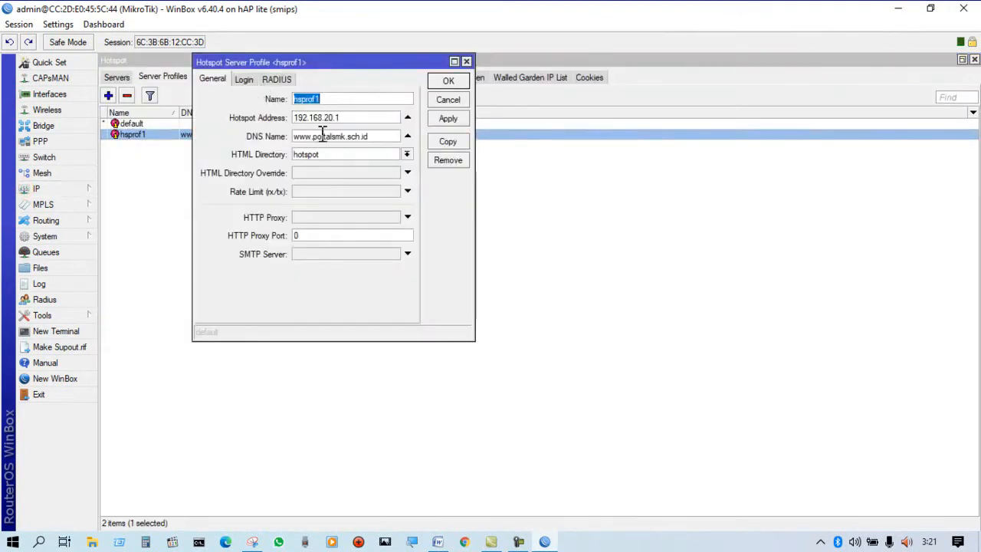
left_click(407, 154)
left_click(339, 186)
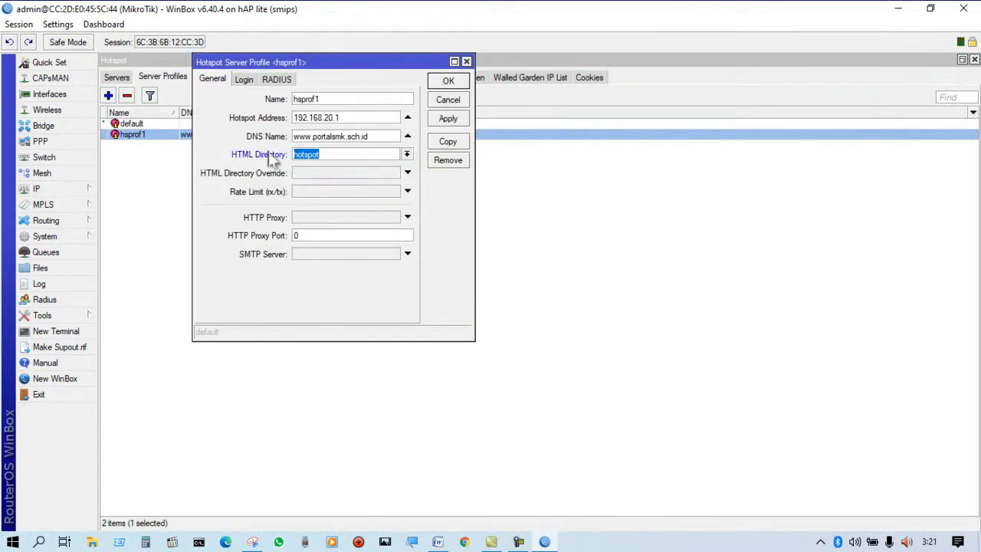
left_click(448, 81)
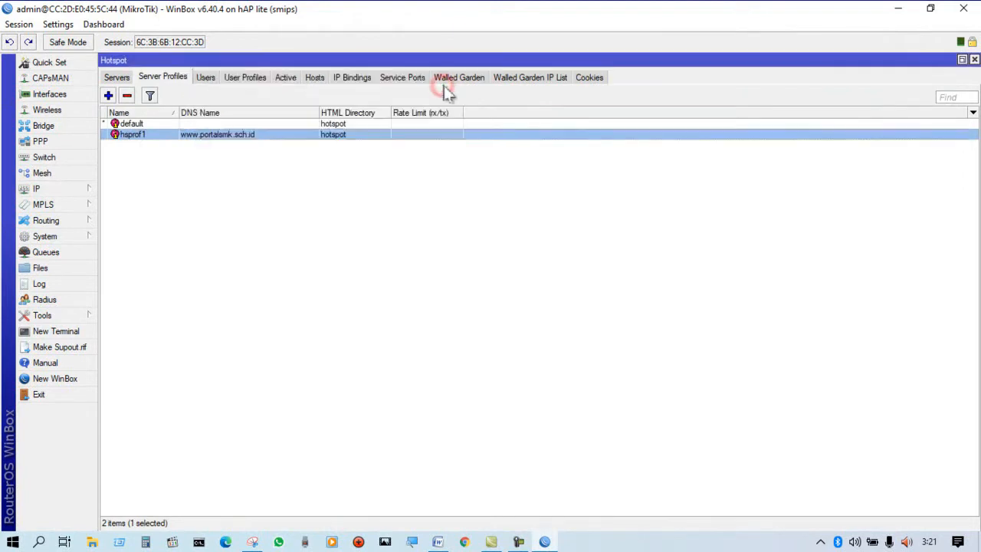
left_click(966, 7)
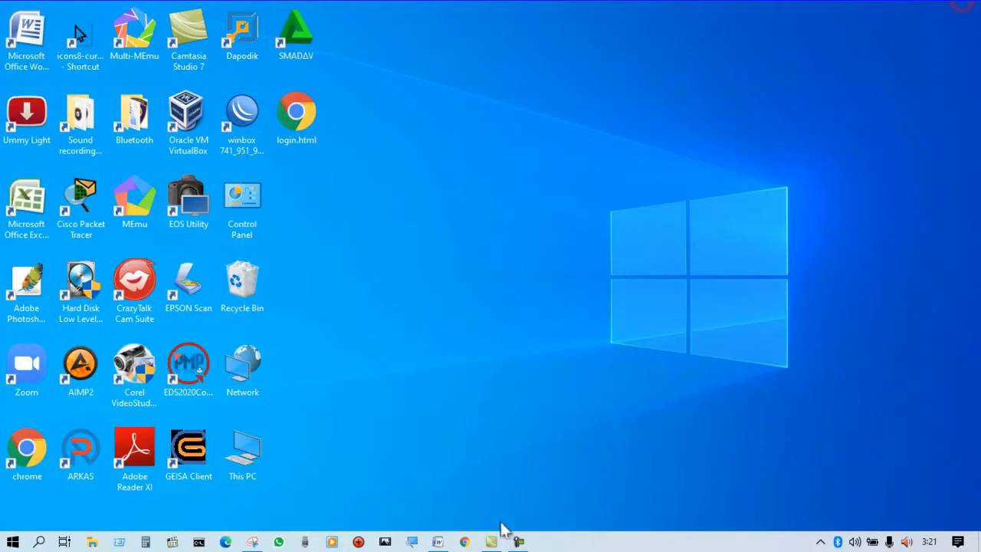
Switch to Chrome, open portalsmk.sch.id and log off from the hotspot to load its login page.
left_click(464, 542)
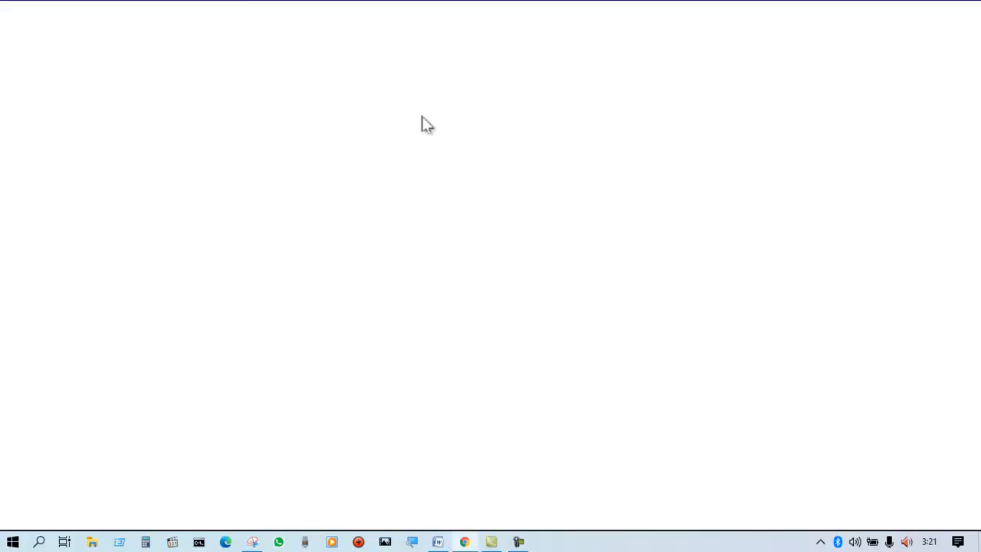
left_click(131, 38)
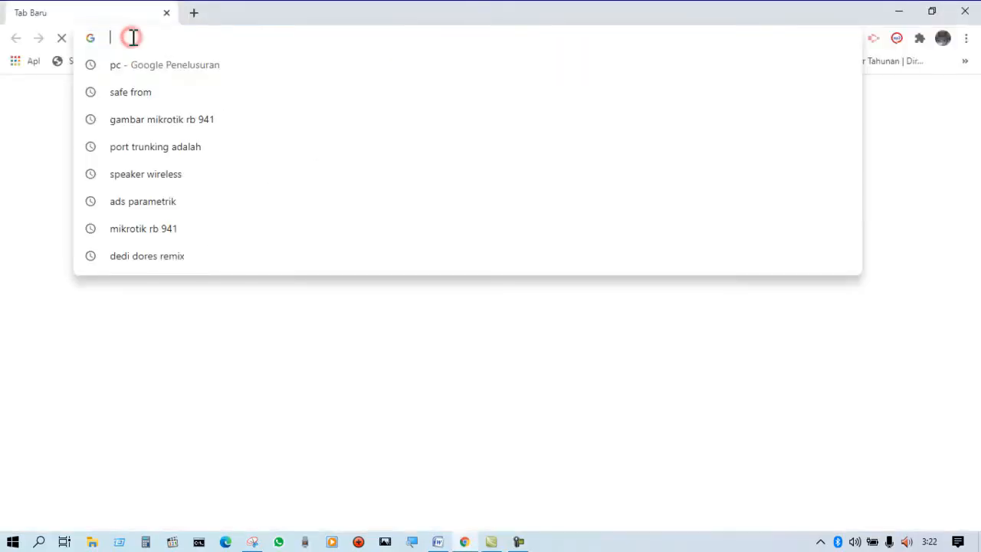
type("po")
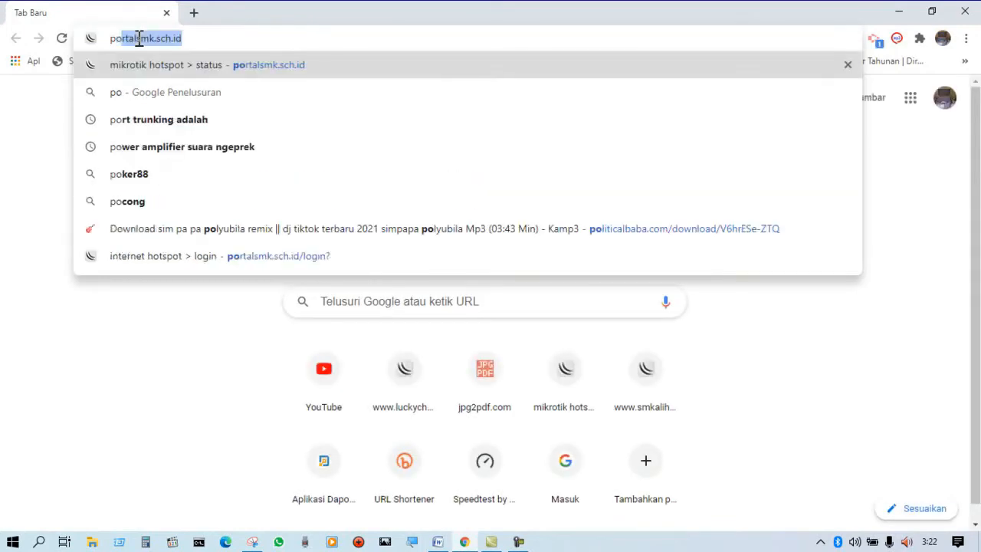
key("Return")
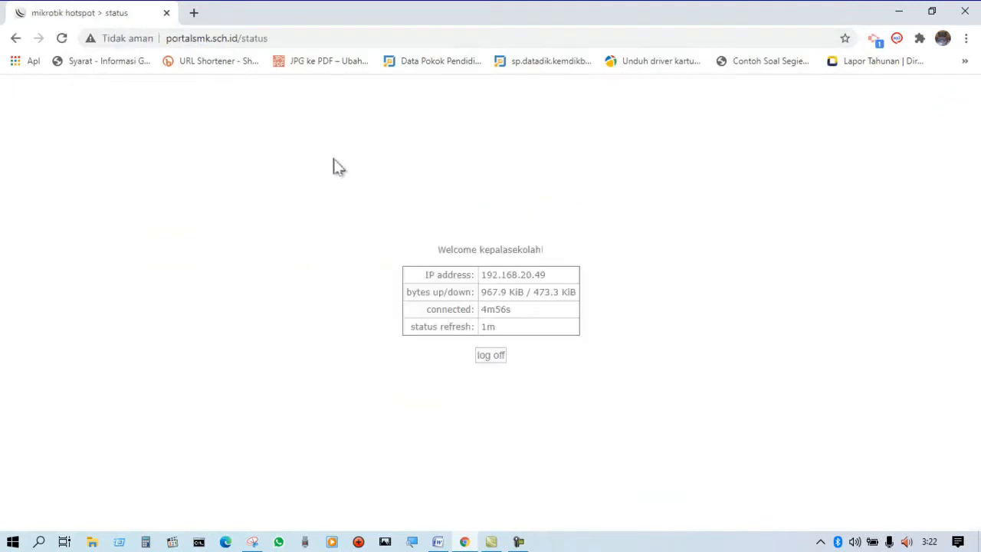
left_click(491, 355)
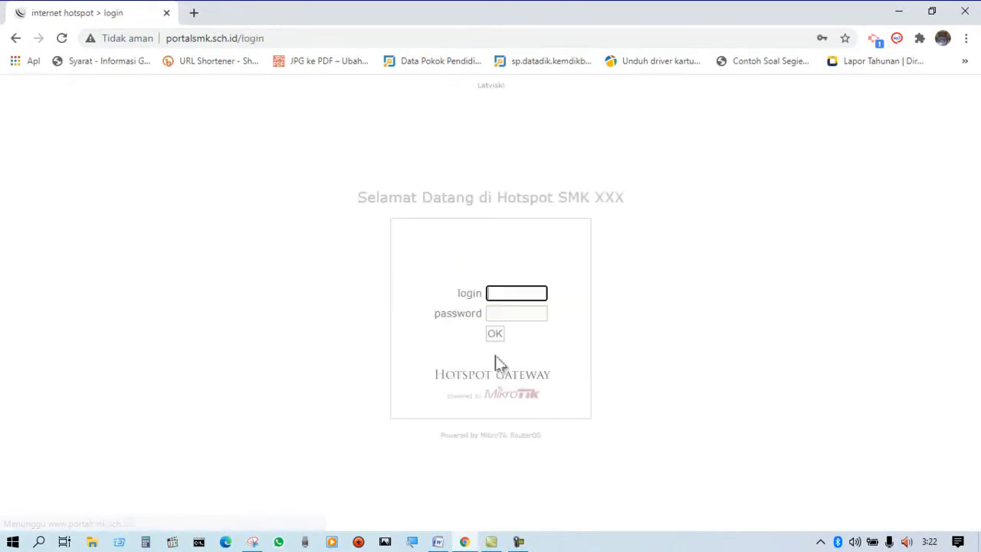
Check the welcome text above the hotspot login form and close Chrome.
left_click(409, 213)
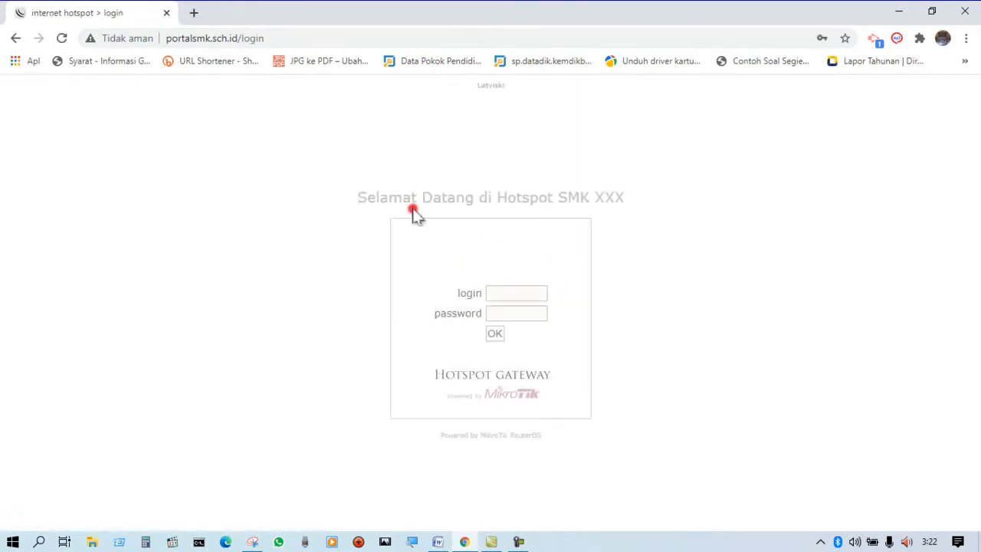
left_click_drag(365, 199, 672, 198)
left_click(699, 239)
left_click(627, 197)
left_click(519, 542)
left_click(524, 542)
left_click(968, 11)
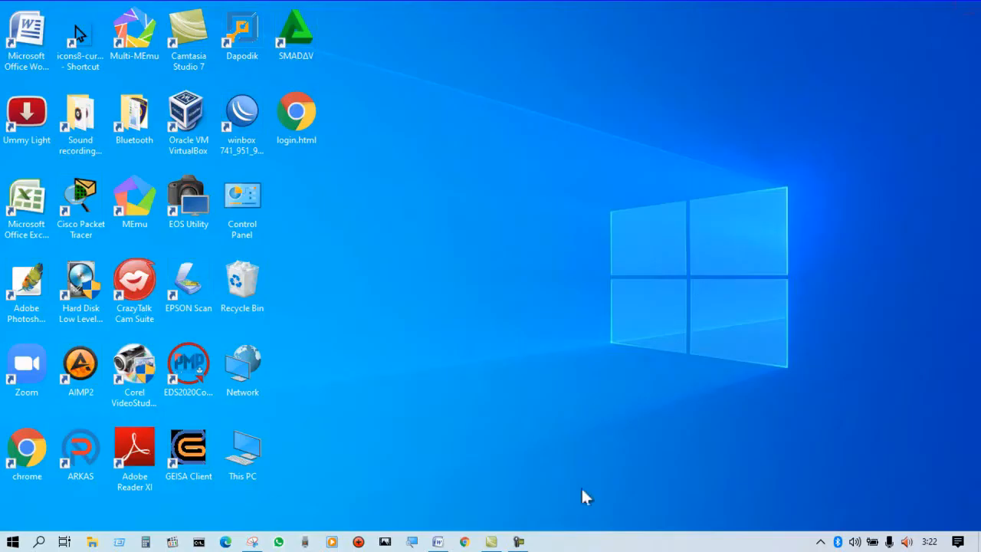
Switch to Word and review the VLAN, static routing and client testing tasks in tkj_UKK_paket2.docx.
left_click(444, 545)
left_click(444, 544)
left_click(445, 544)
left_click(440, 415)
scroll(443, 406, "down", 4)
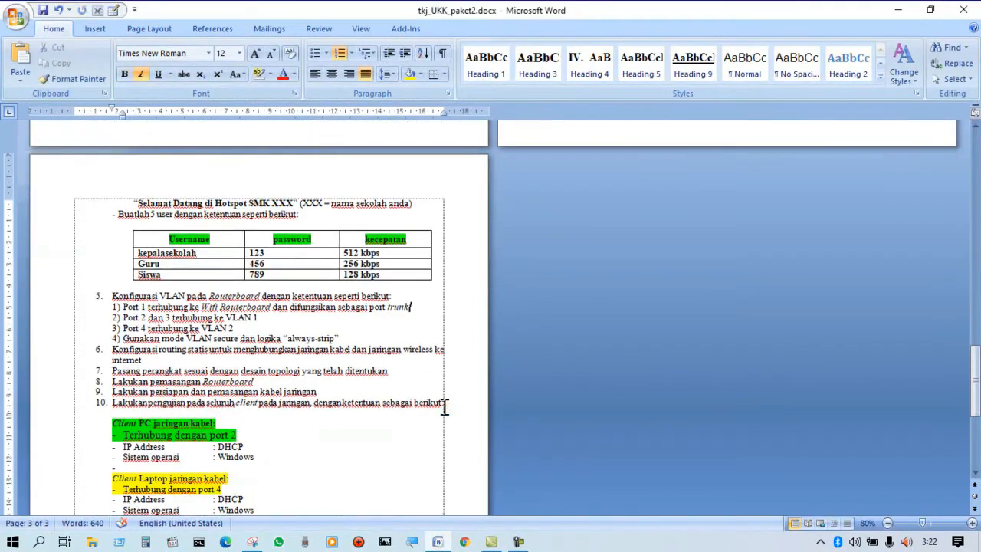
scroll(445, 402, "up", 2)
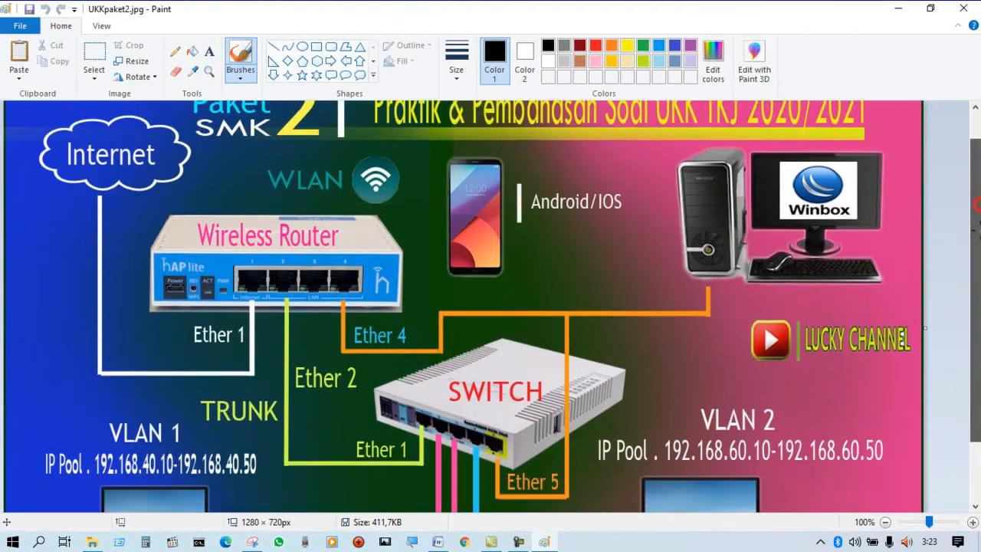
Examine the router, switch and VLAN connections in the UKKpaket2.jpg topology drawing in Paint.
left_click_drag(977, 205, 977, 215)
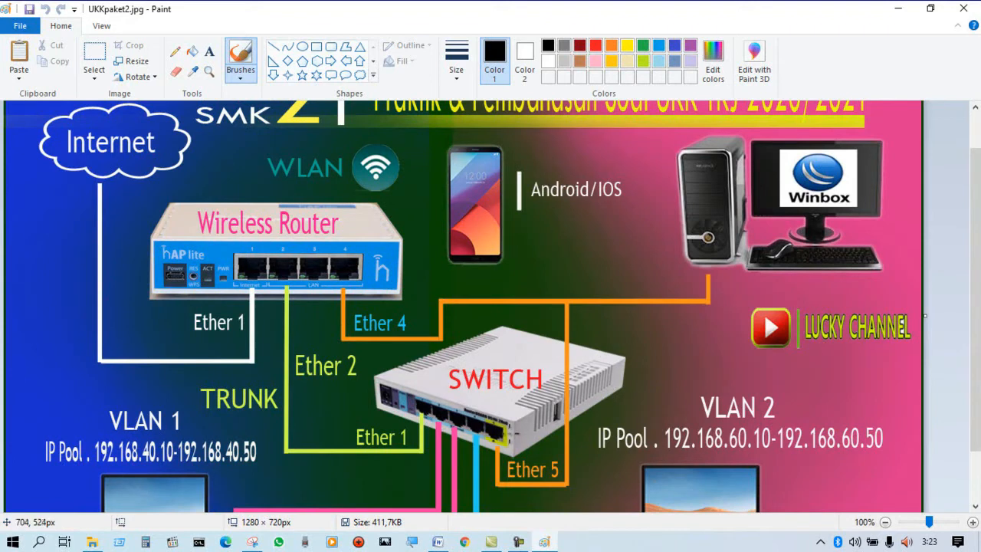
left_click_drag(511, 428, 512, 411)
scroll(470, 361, "down", 2)
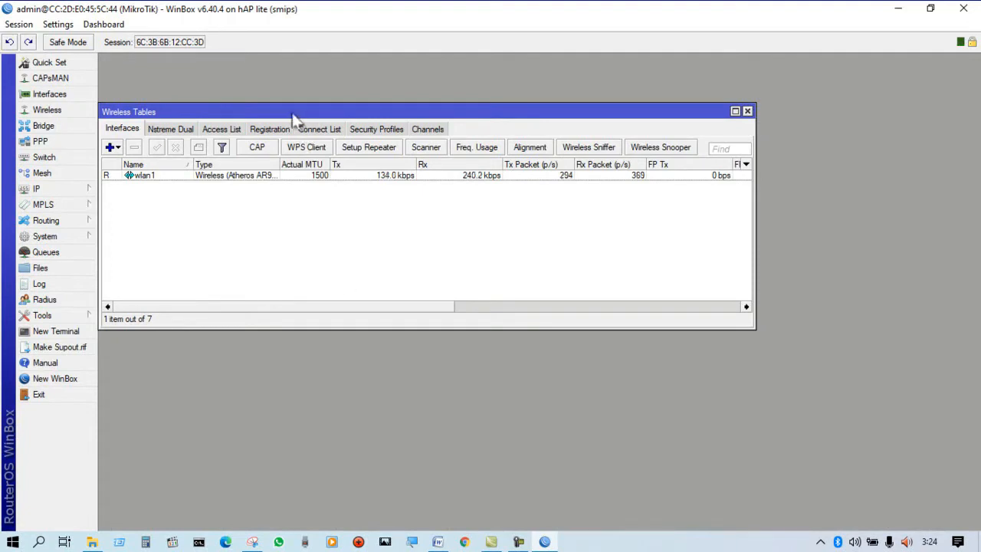
In WinBox, close Wireless Tables and test the router's internet connection by pinging google.com from a new terminal.
left_click_drag(295, 119, 314, 113)
left_click(766, 104)
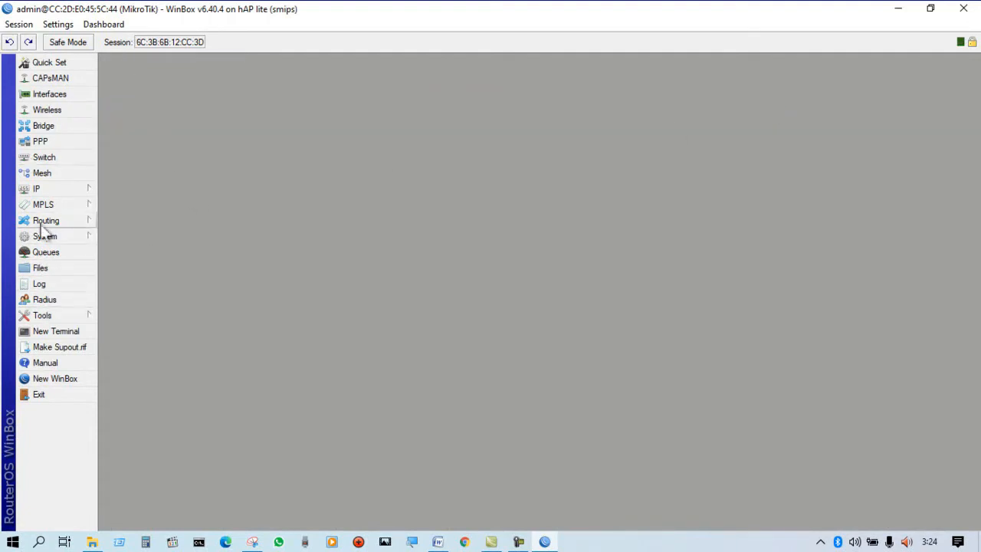
left_click(47, 333)
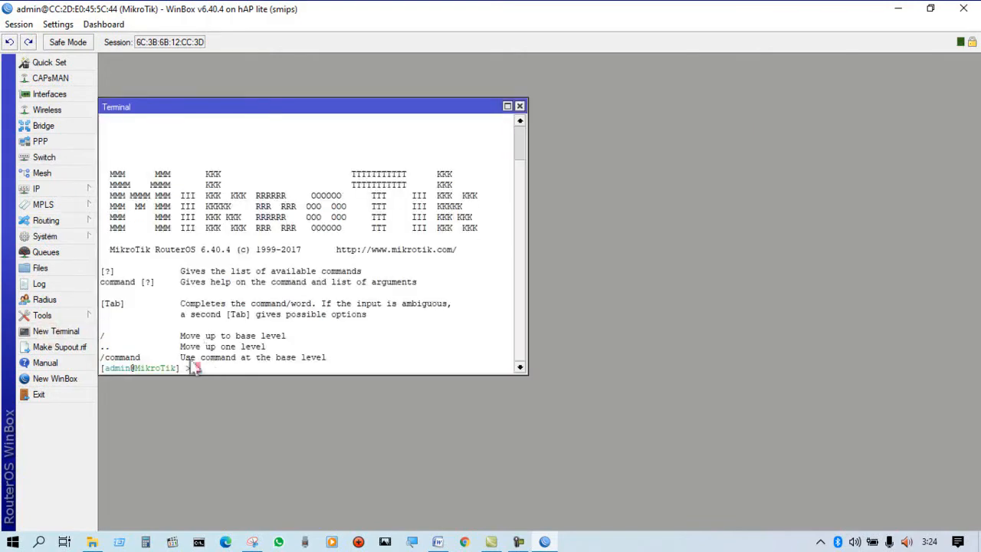
left_click(65, 331)
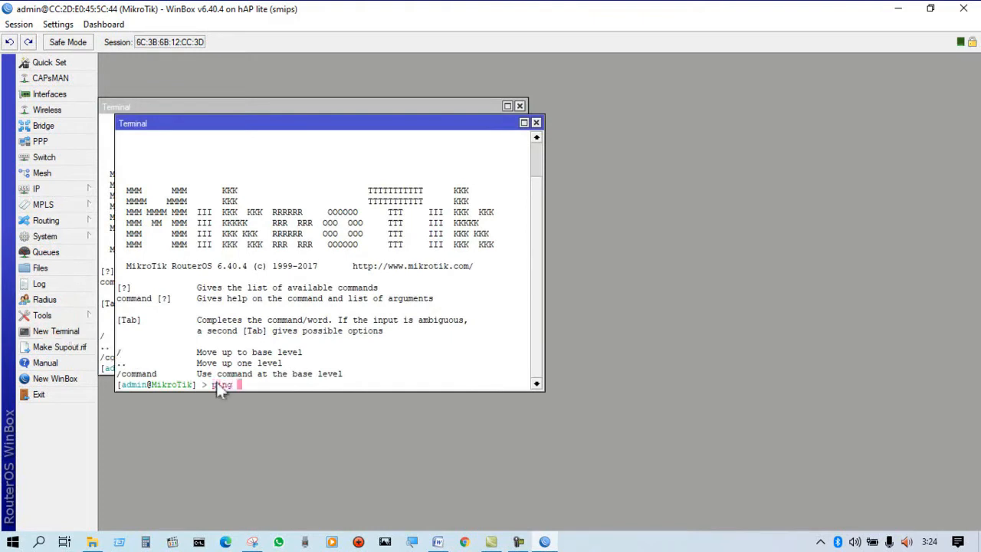
type("ping googlw")
key("BackSpace")
type("e.com")
key("Return")
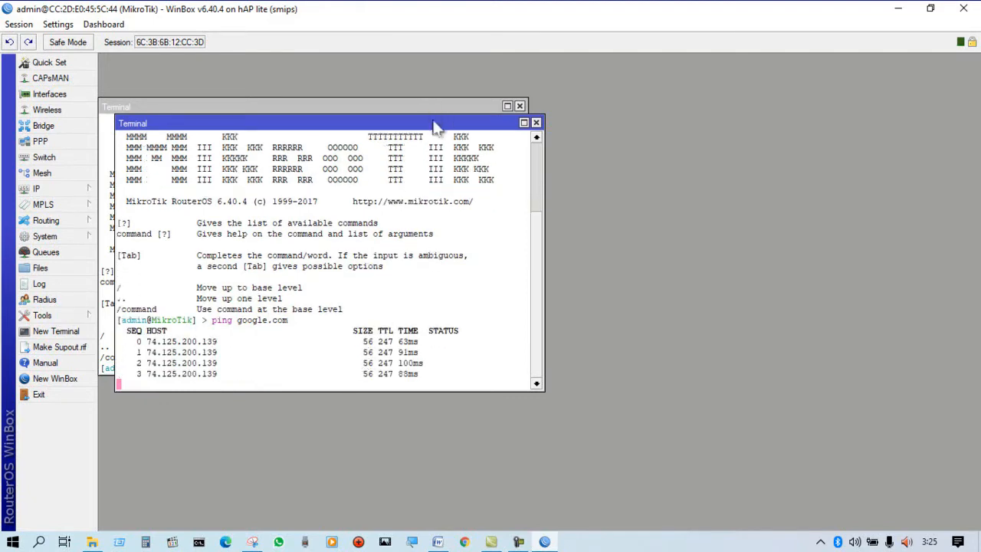
left_click_drag(435, 127, 618, 87)
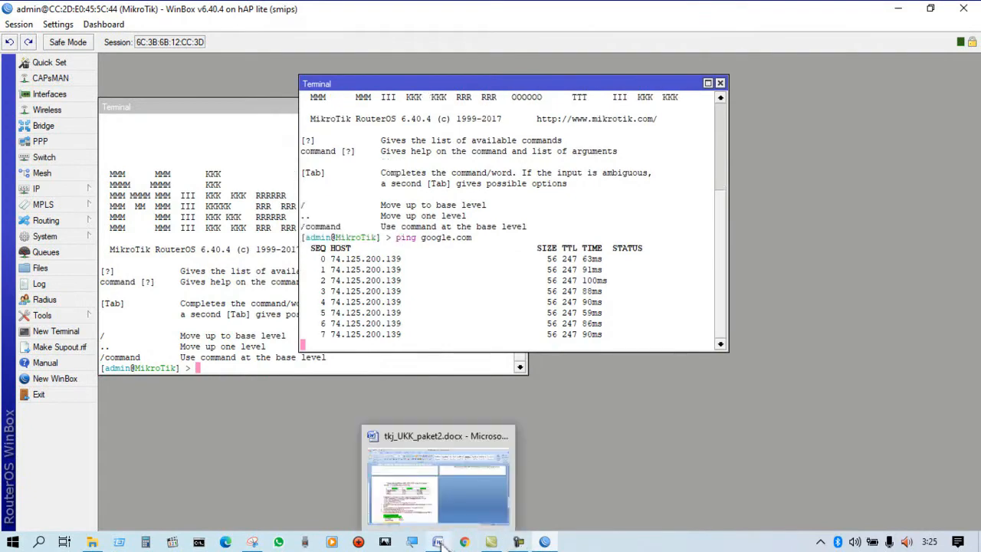
Return to the Word task sheet and review the client requirements and the Gambar Kerja network diagram.
left_click(439, 542)
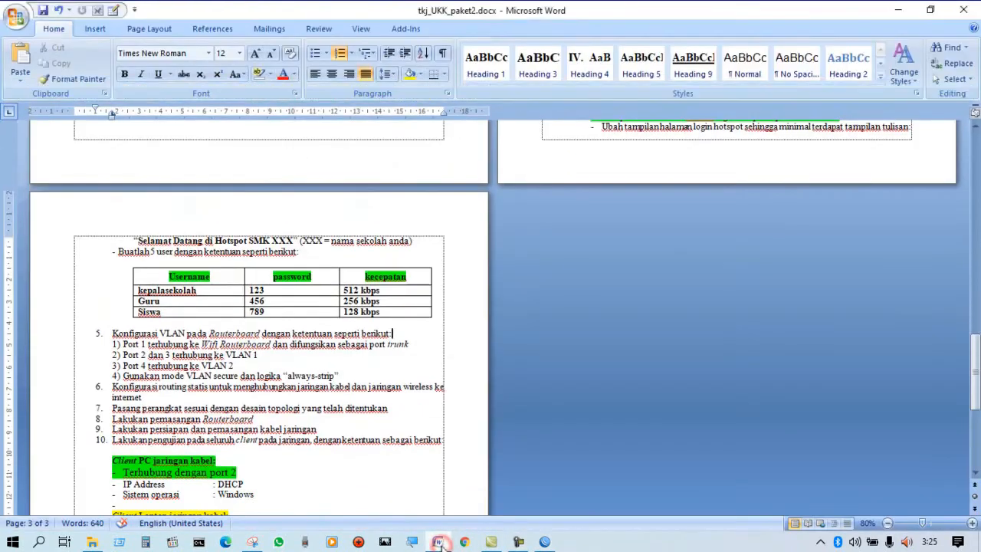
left_click_drag(973, 349, 975, 454)
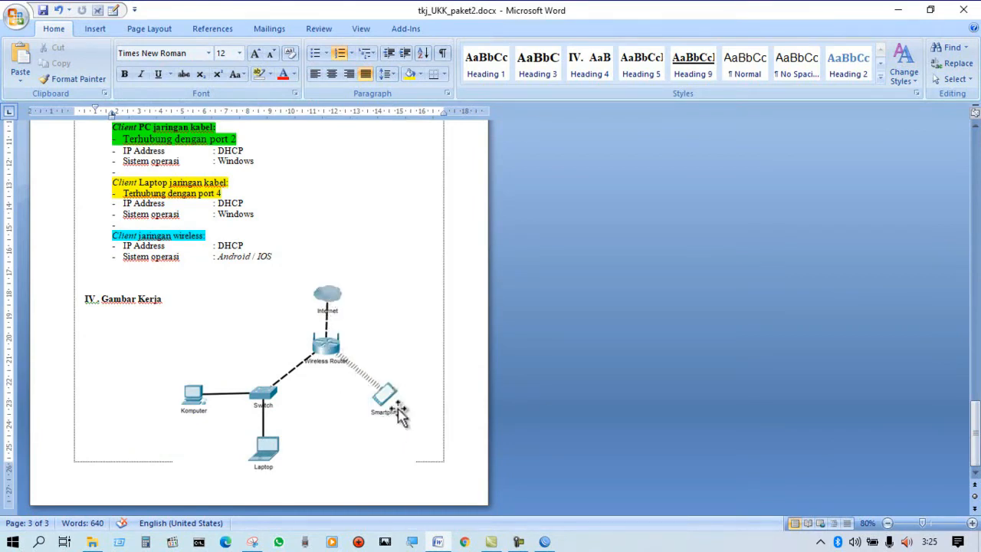
mouse_move(544, 541)
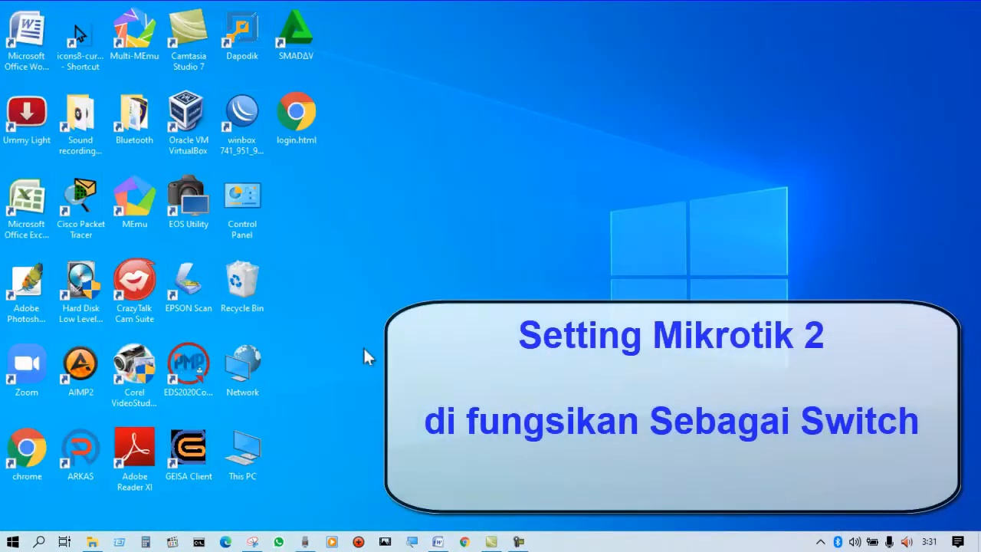
Launch WinBox, connect to the second MikroTik at 6C:3B:6B:12:CC:40 with login admin, and maximise its window.
double_click(249, 121)
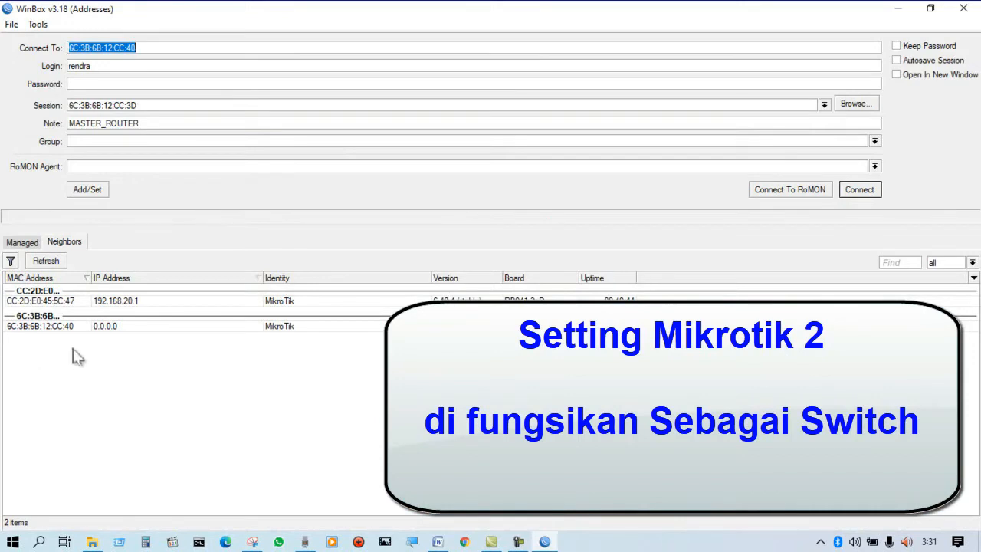
left_click(57, 329)
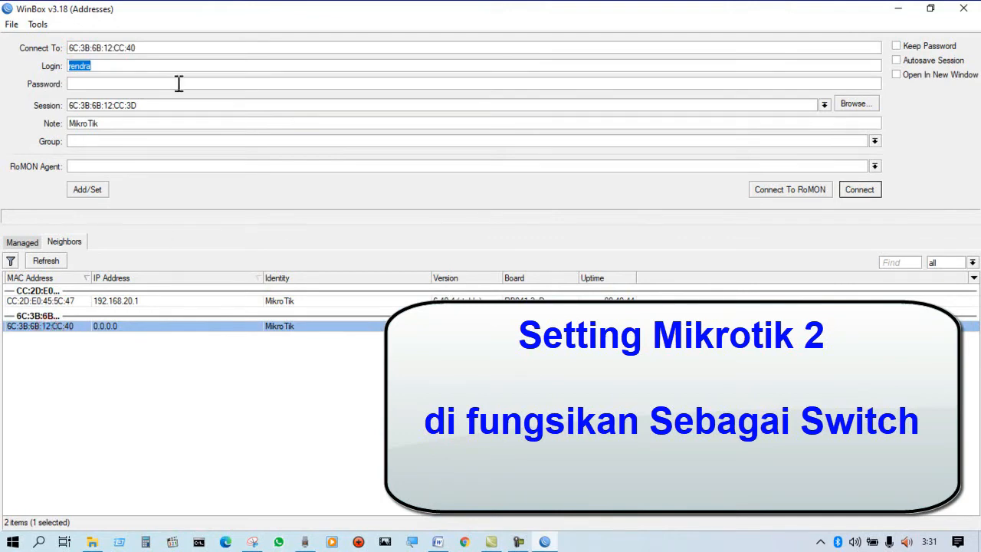
type("admin")
left_click(859, 189)
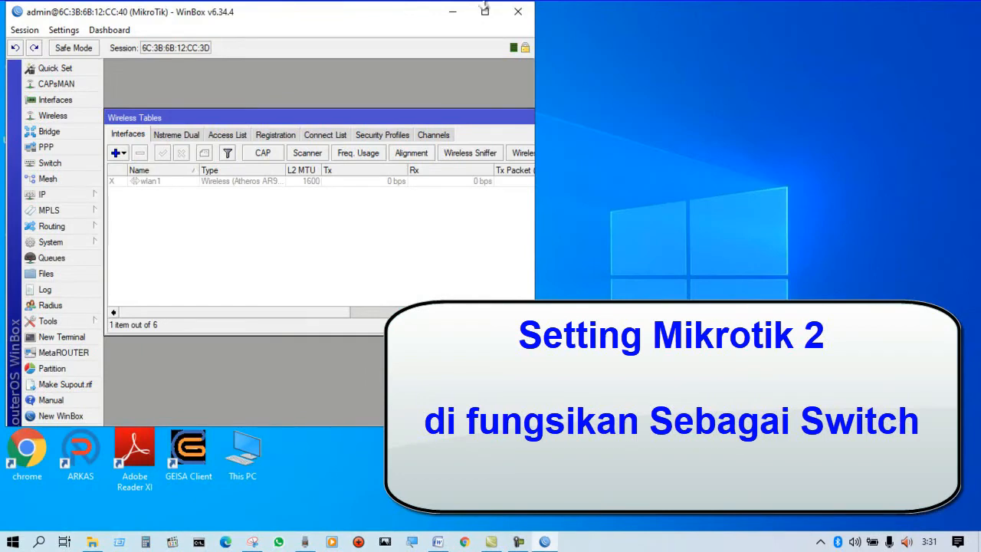
double_click(491, 14)
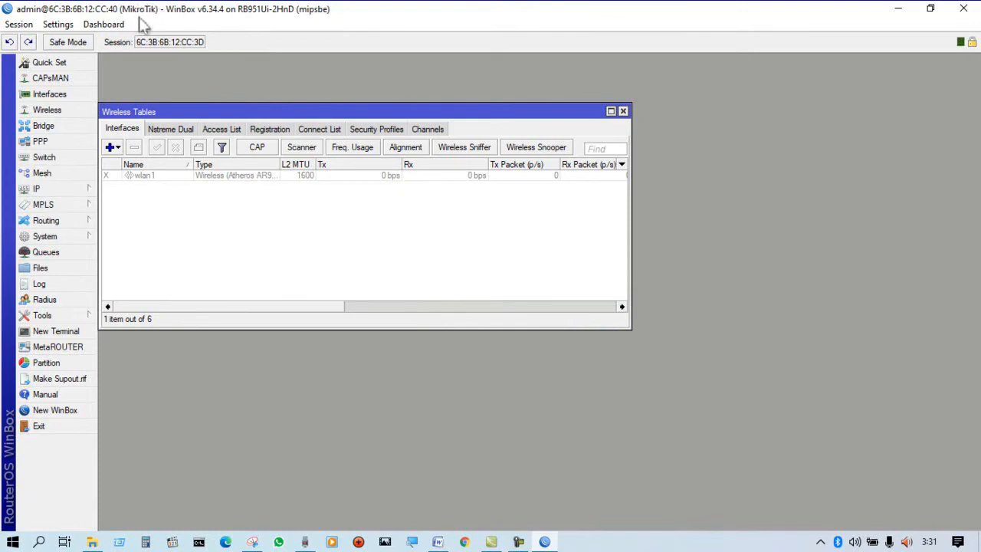
Set the second router's system identity to SWITCH.
left_click(43, 242)
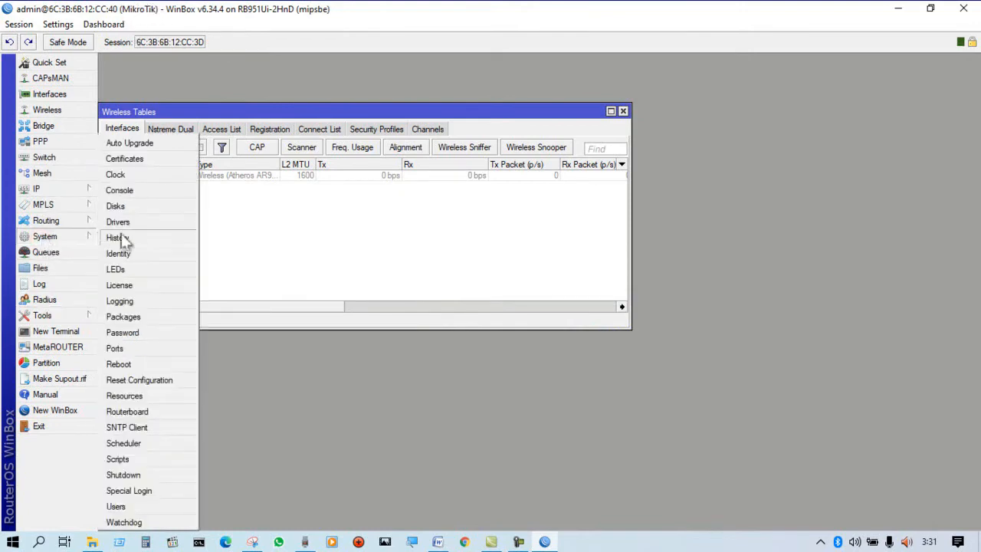
left_click(139, 253)
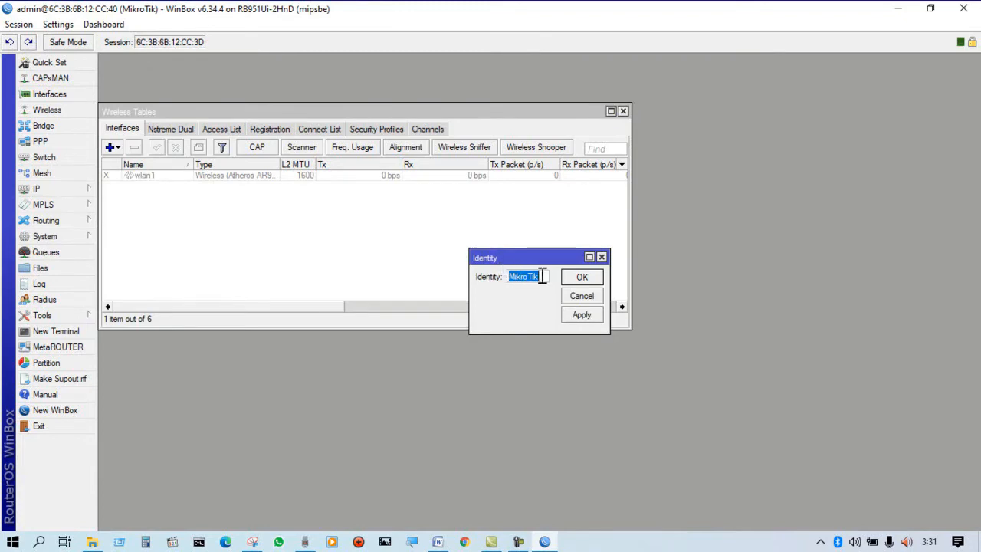
type("SWITCH")
left_click(585, 279)
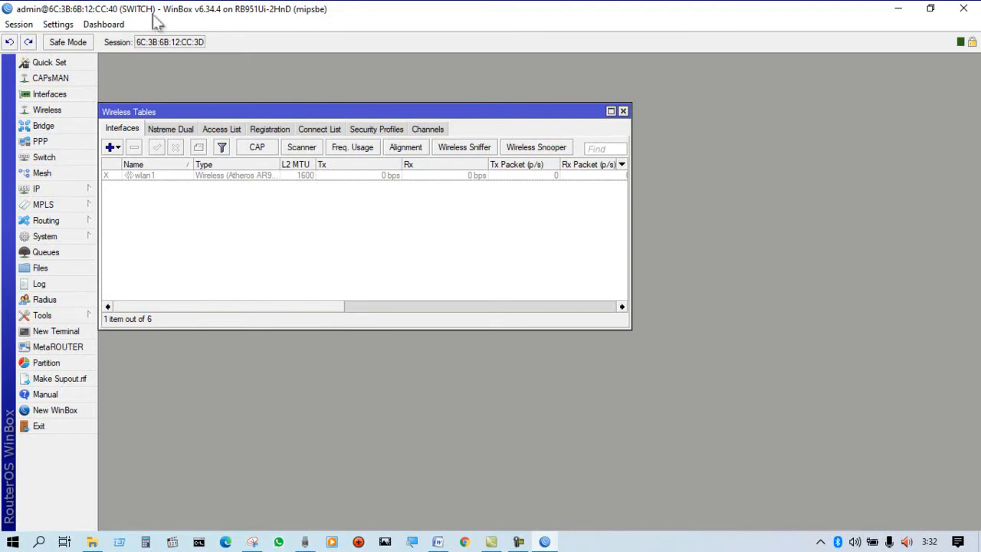
Switch to the Word task sheet and review the VLAN requirements in item 5, covering the trunk port and ports 2 to 4.
left_click_drag(298, 113, 327, 100)
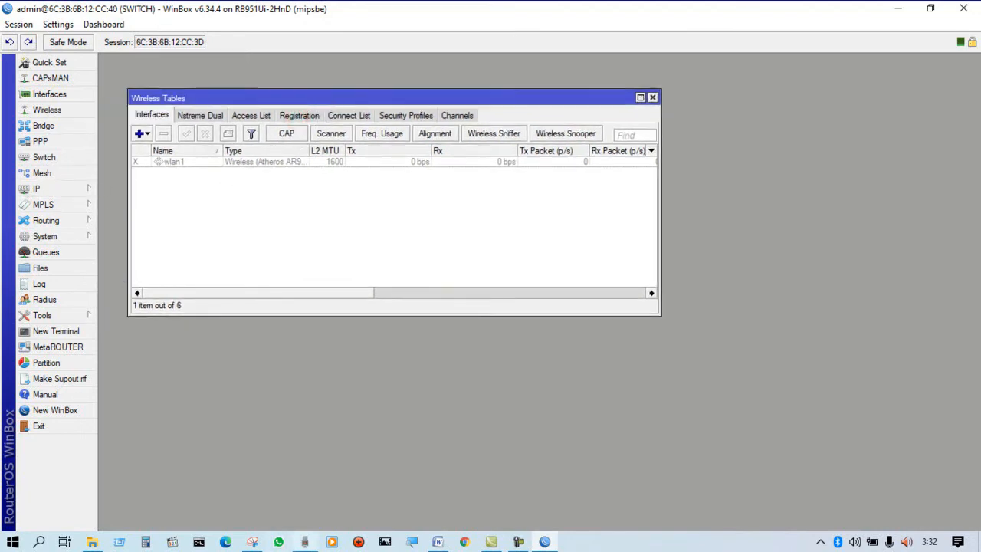
left_click(437, 541)
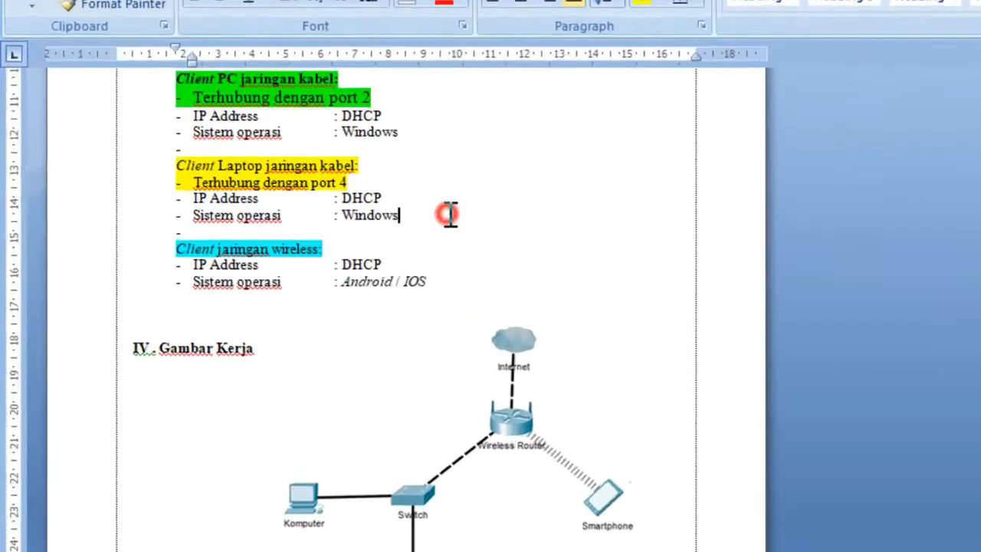
scroll(291, 212, "up", 5)
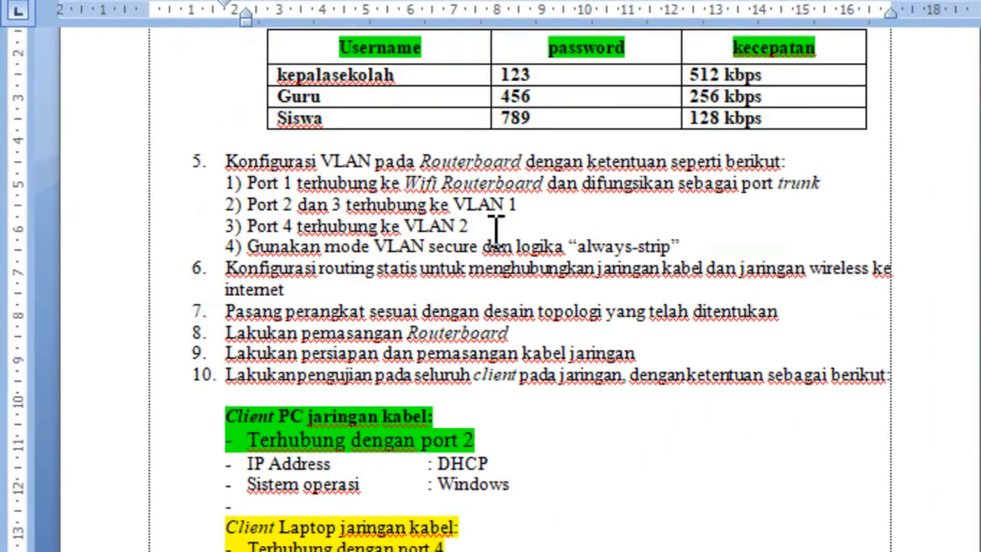
mouse_move(223, 162)
left_mouse_down()
mouse_move(416, 158)
mouse_move(805, 181)
mouse_move(832, 227)
left_mouse_up()
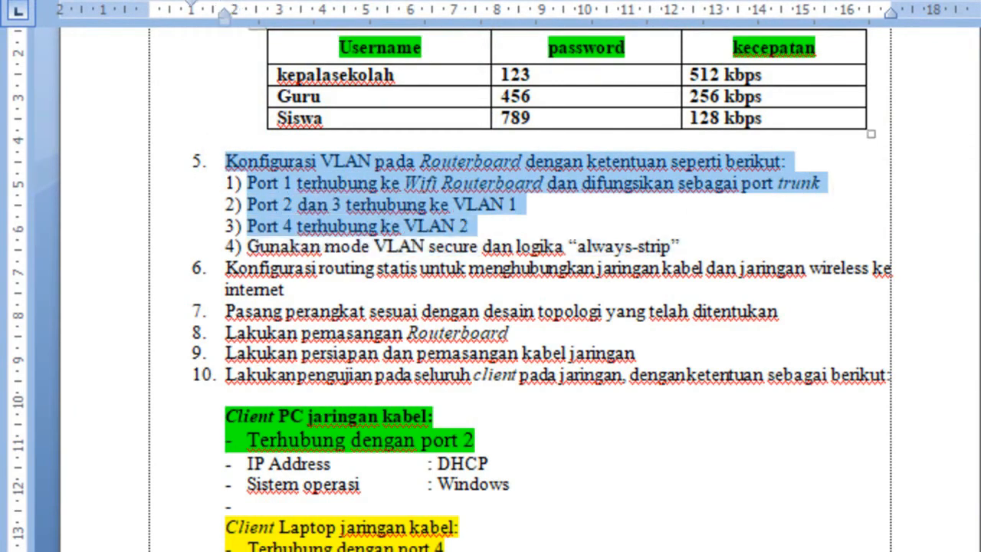
left_click(624, 202)
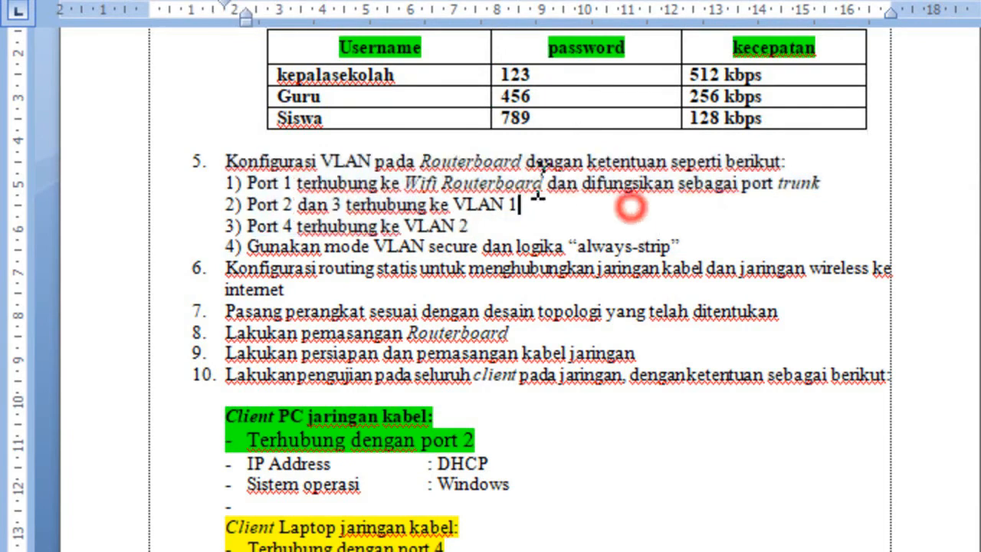
left_click(512, 159)
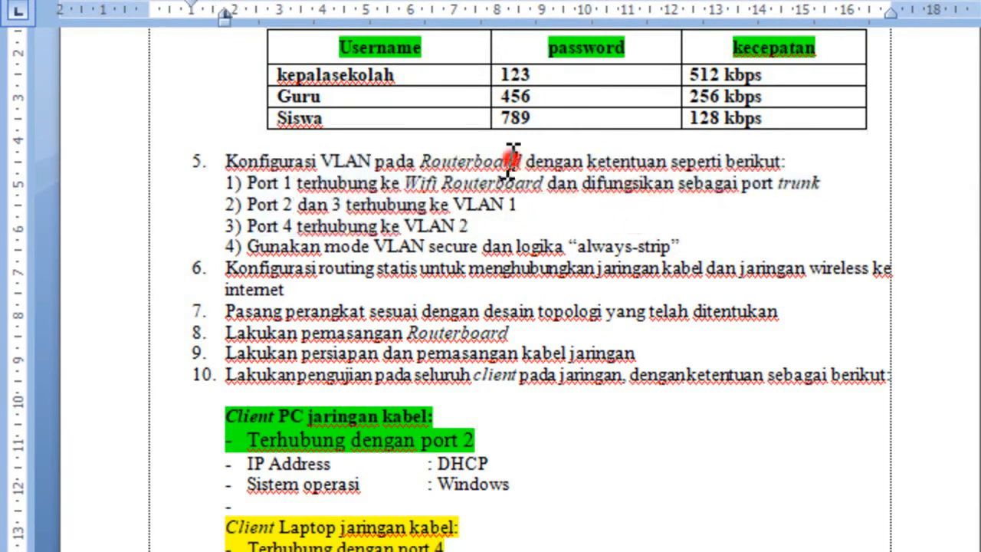
left_click(234, 184)
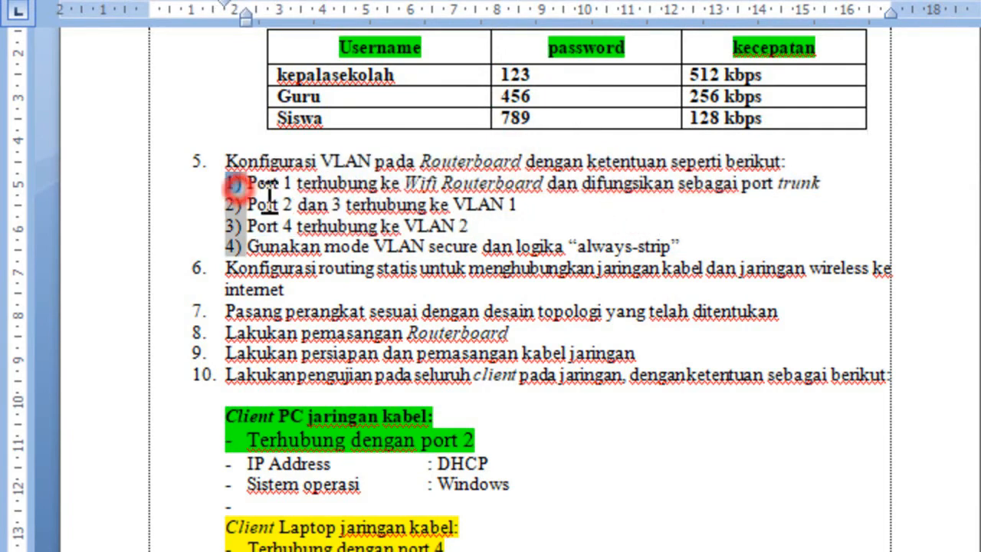
left_click(292, 203)
left_click(519, 206)
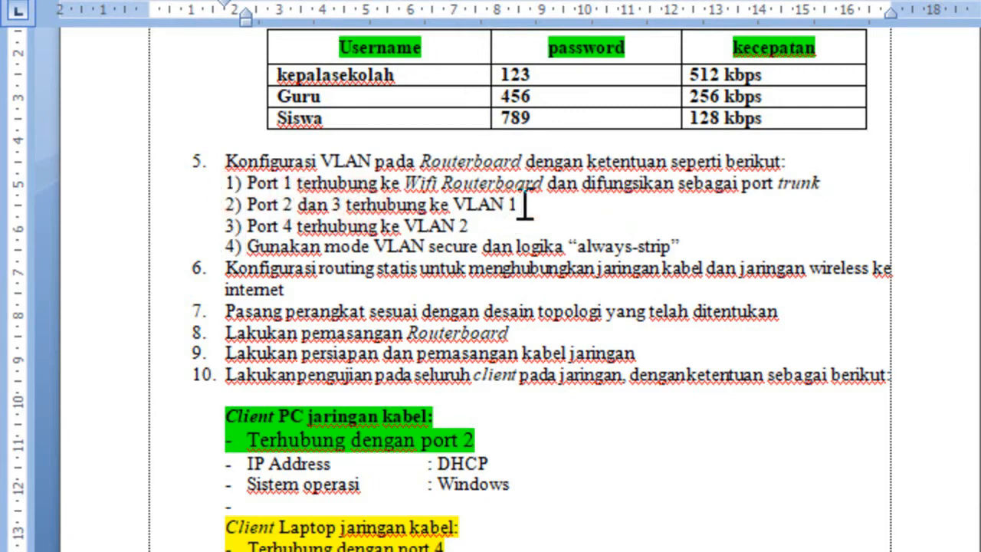
left_click(294, 226)
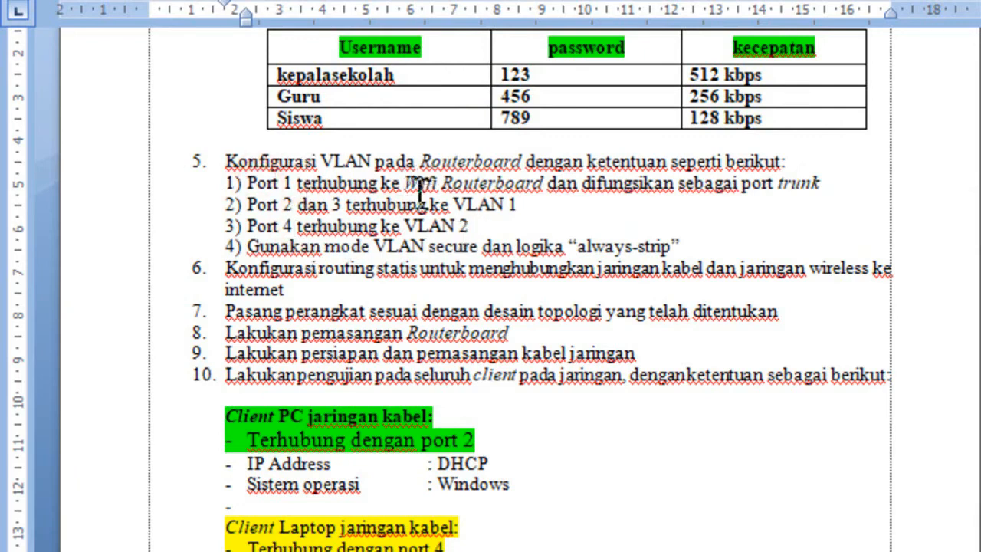
left_click(286, 222)
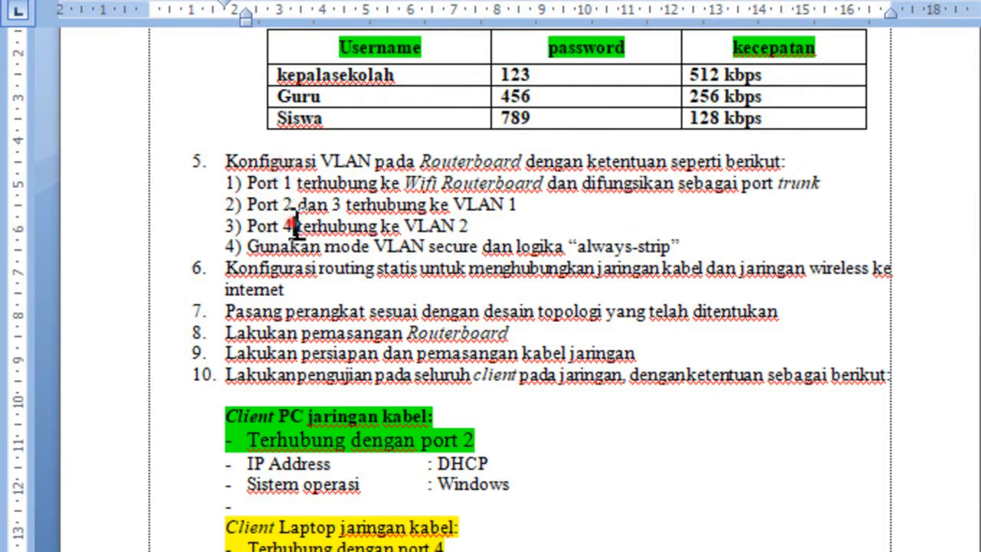
left_click(295, 183)
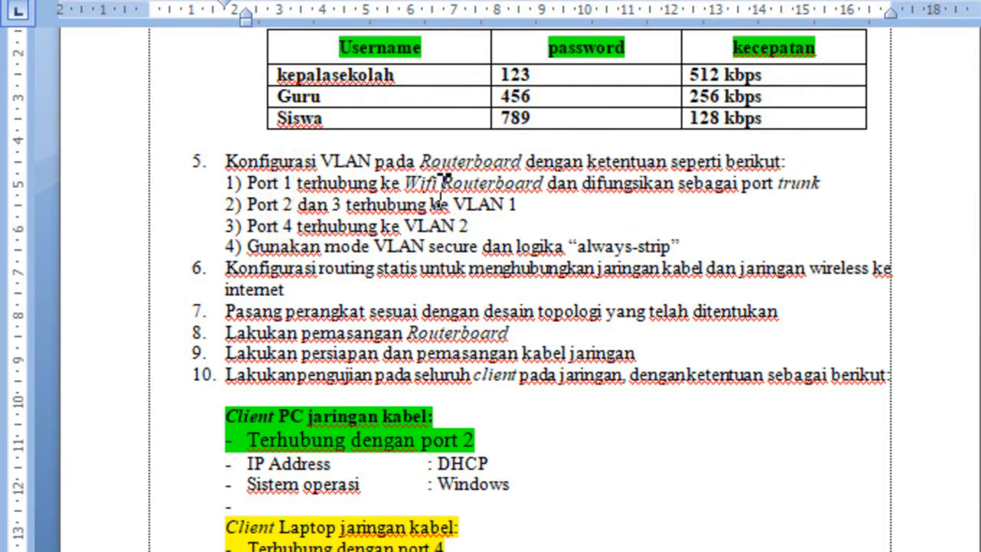
Make the words "port trunk" bold in the first VLAN requirement of item 5.
left_click_drag(771, 179, 825, 184)
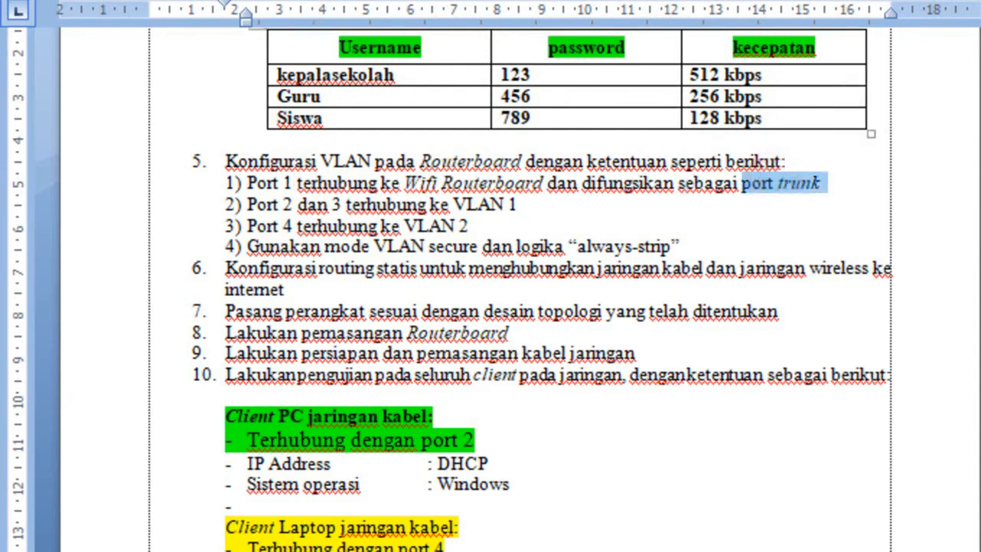
key("ctrl+b")
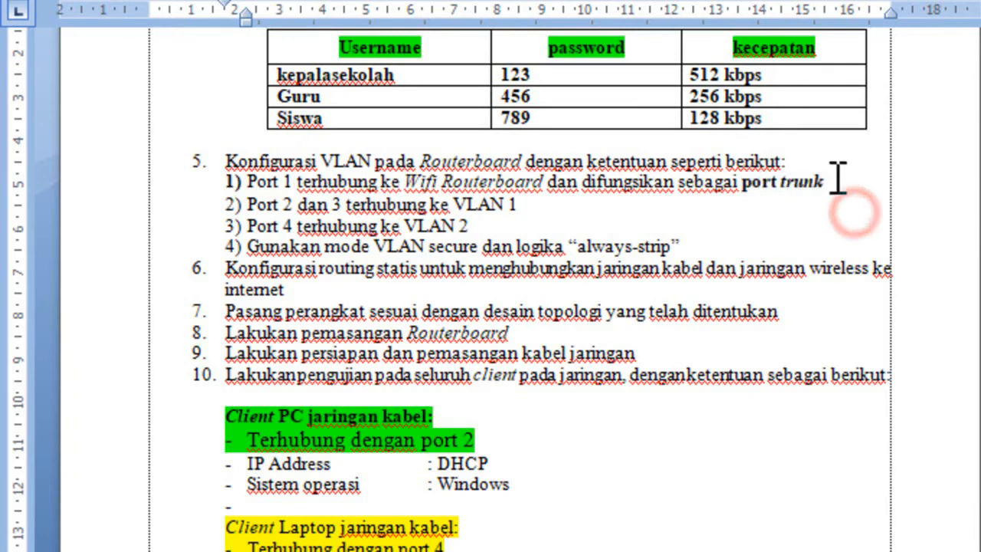
double_click(800, 182)
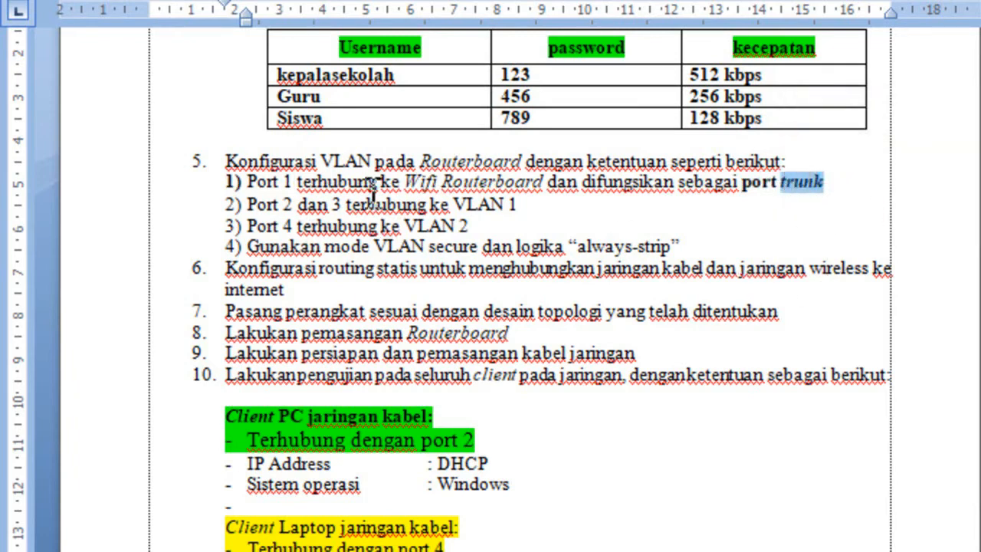
Read the VLAN assignments for ports 2, 3 and 4 and the "always-strip" logic requirement in item 5.
left_click(517, 205)
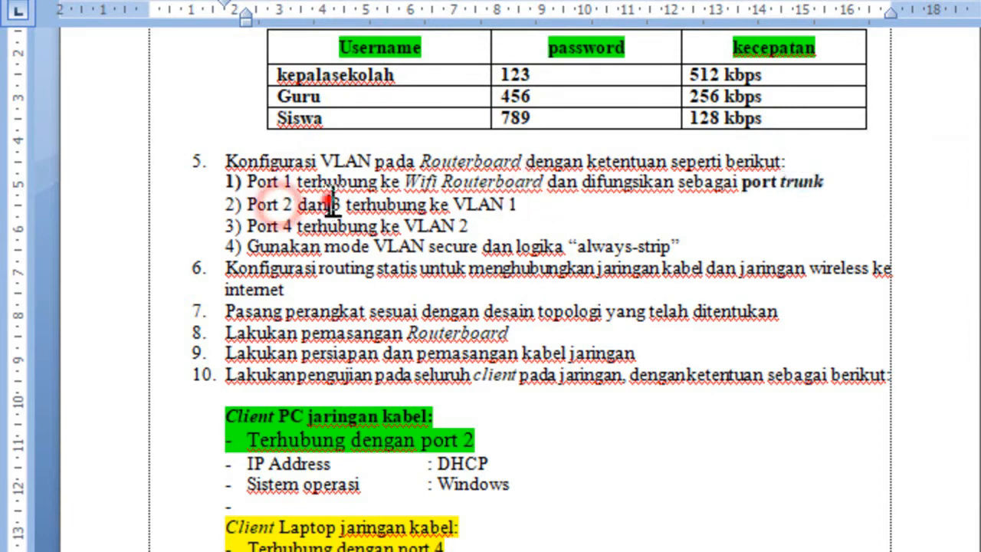
double_click(288, 226)
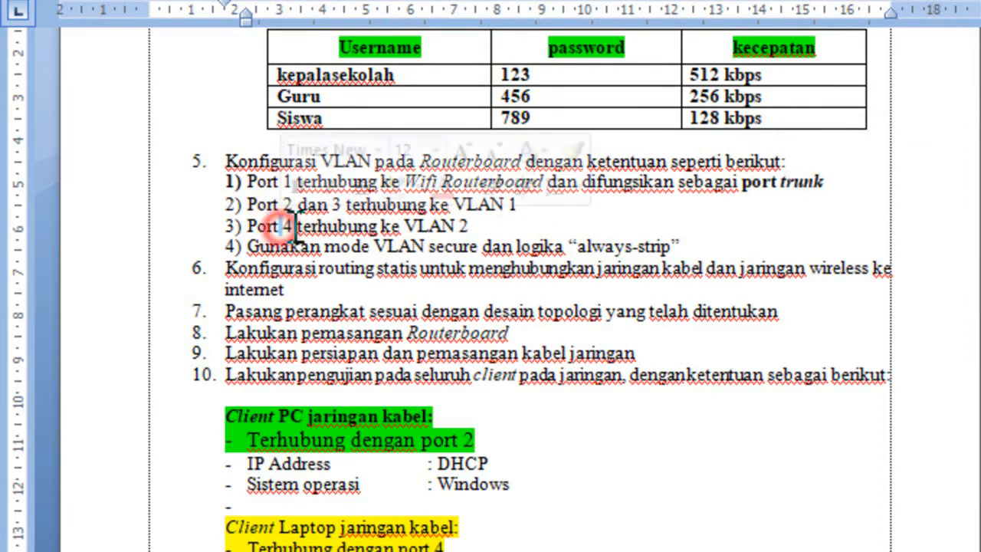
left_click(477, 226)
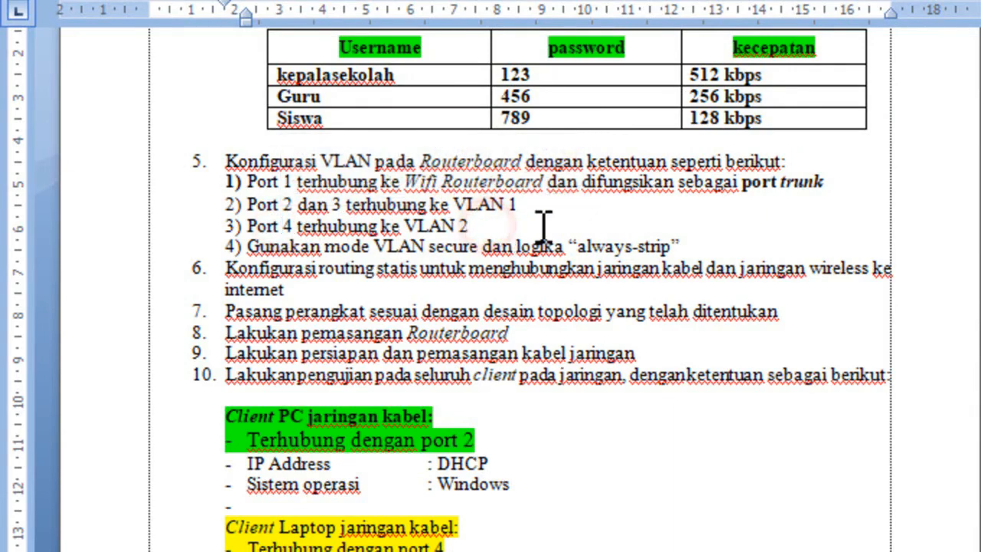
scroll(650, 228, "up", 1)
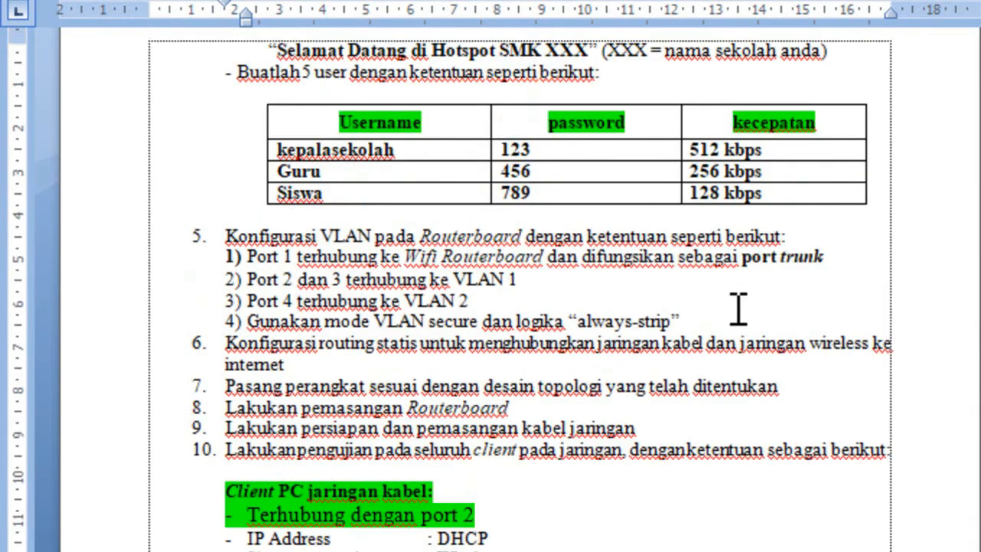
left_click_drag(709, 317, 635, 313)
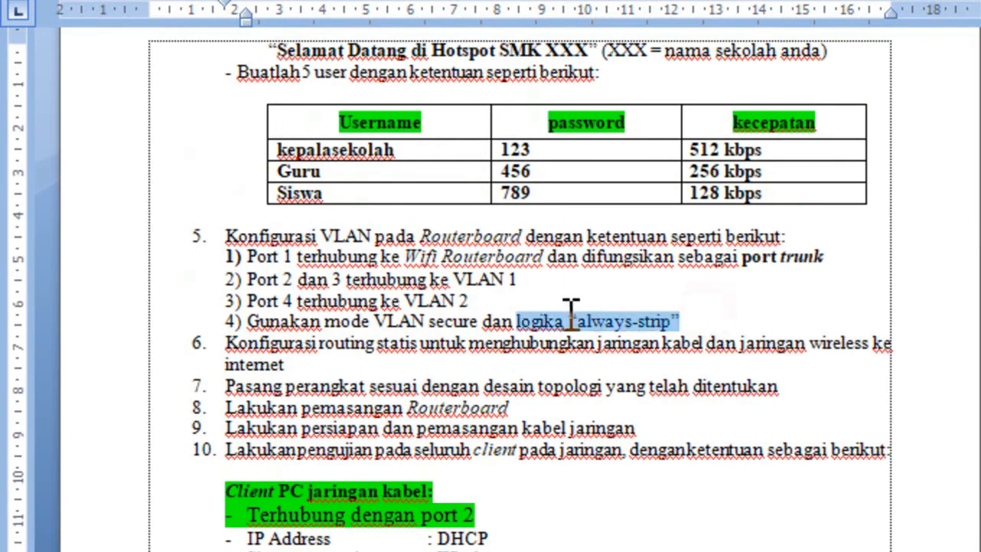
left_click(734, 318)
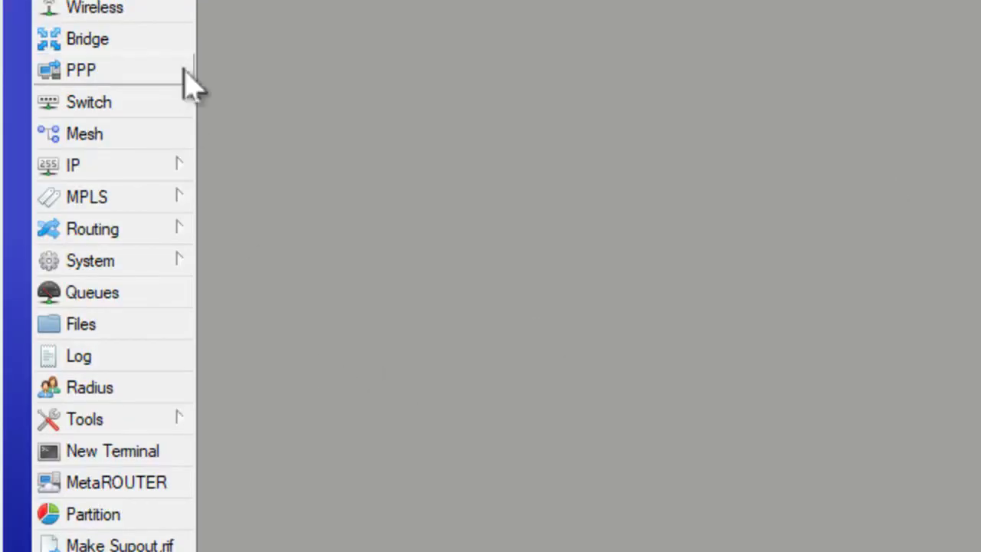
In the WinBox session of the SWITCH device, create a new bridge with its default name and settings.
left_click(82, 46)
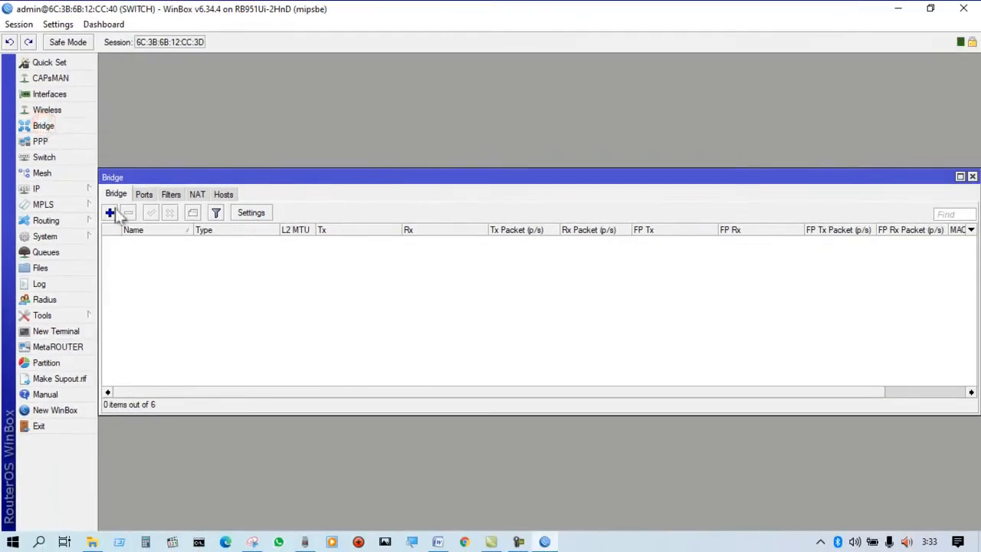
left_click(109, 212)
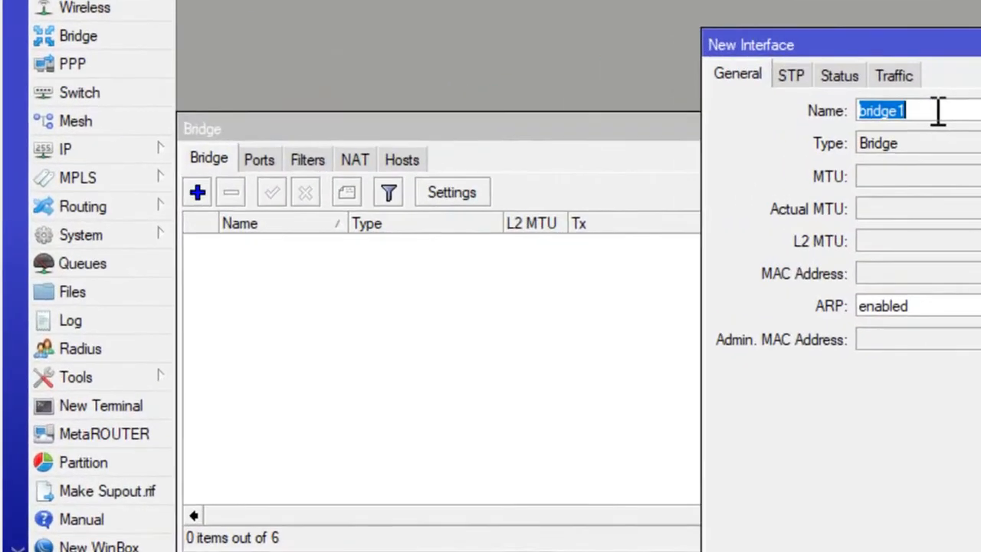
left_click(521, 166)
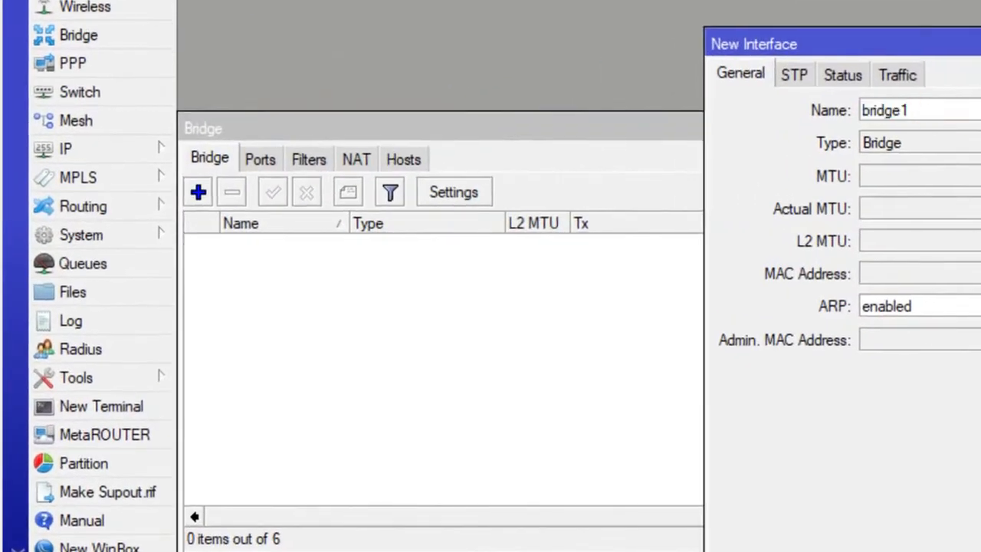
key("Return")
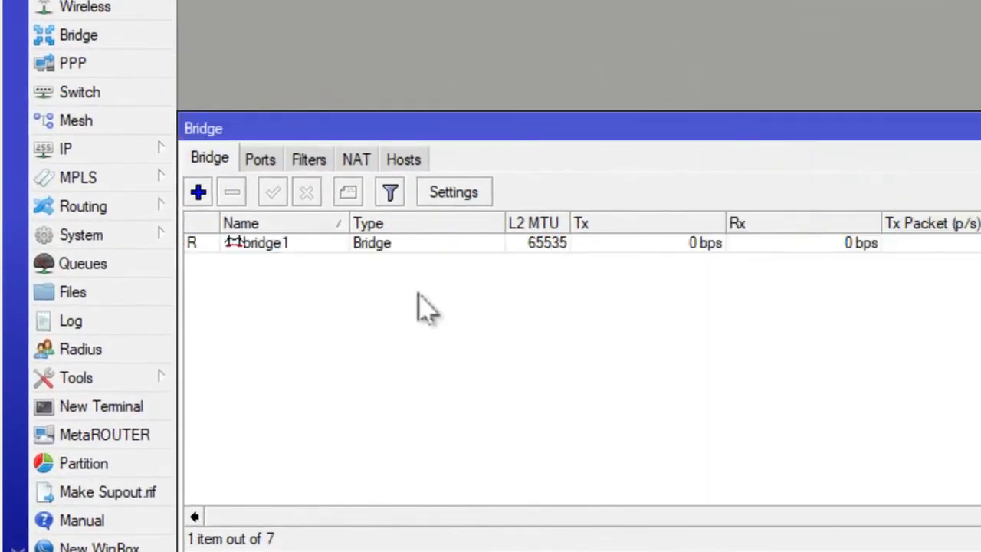
left_click(378, 244)
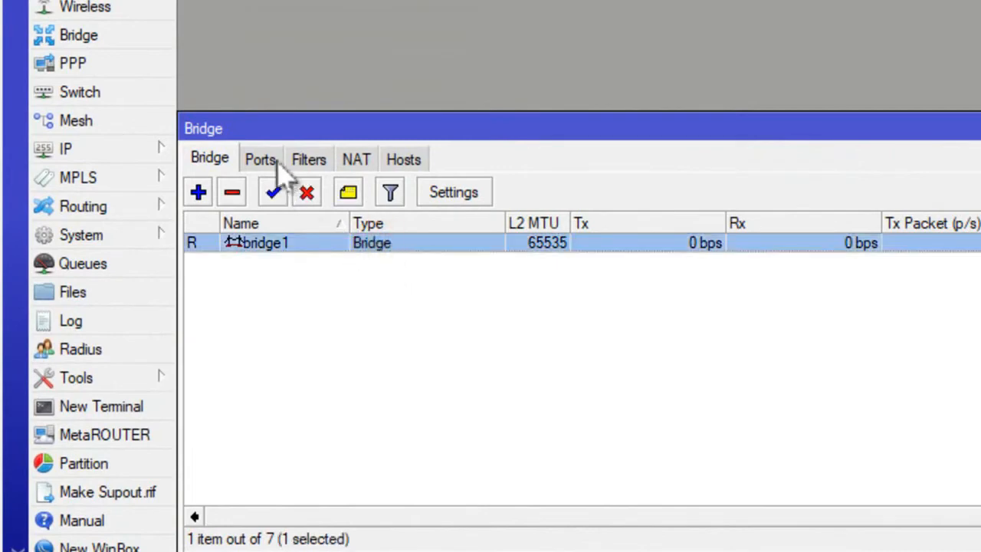
Add ether1 as a port of bridge1, keeping the default port settings.
left_click(262, 161)
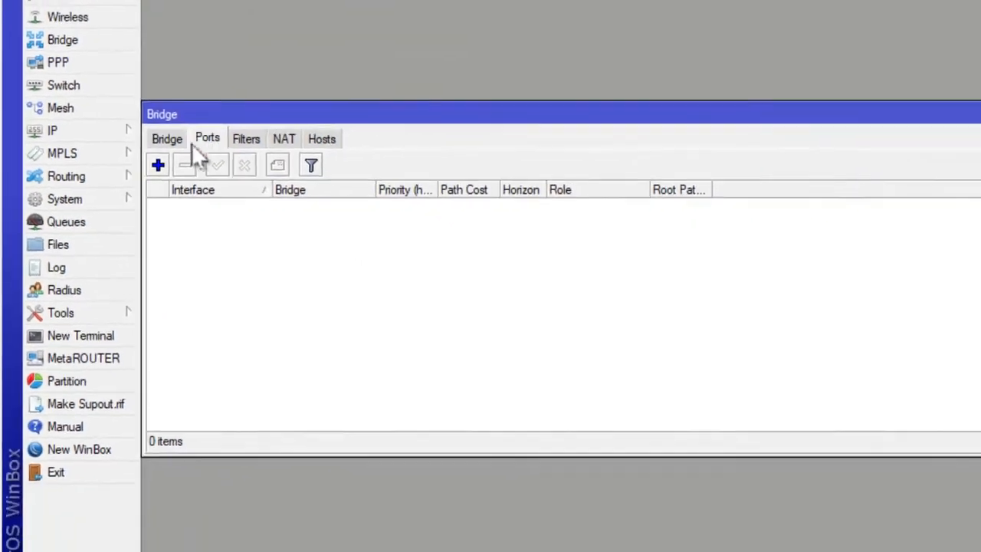
left_click(198, 191)
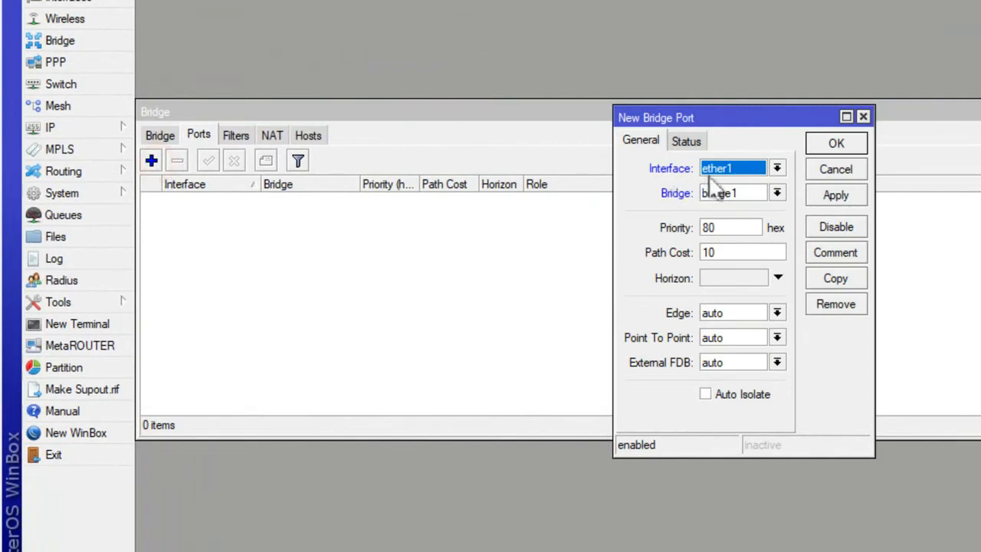
left_click(826, 144)
left_click(456, 201)
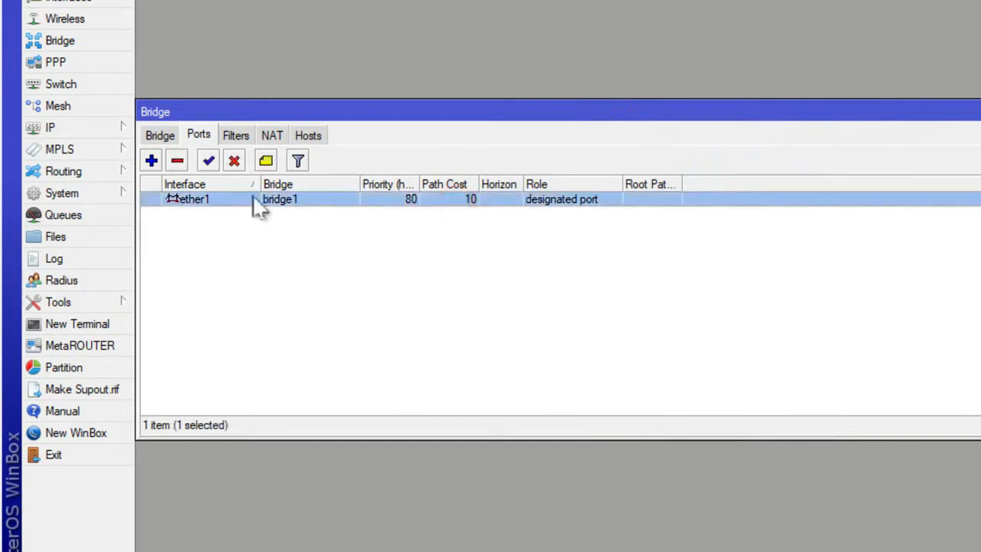
Add ether2 and ether3 as further ports of bridge1.
left_click(151, 161)
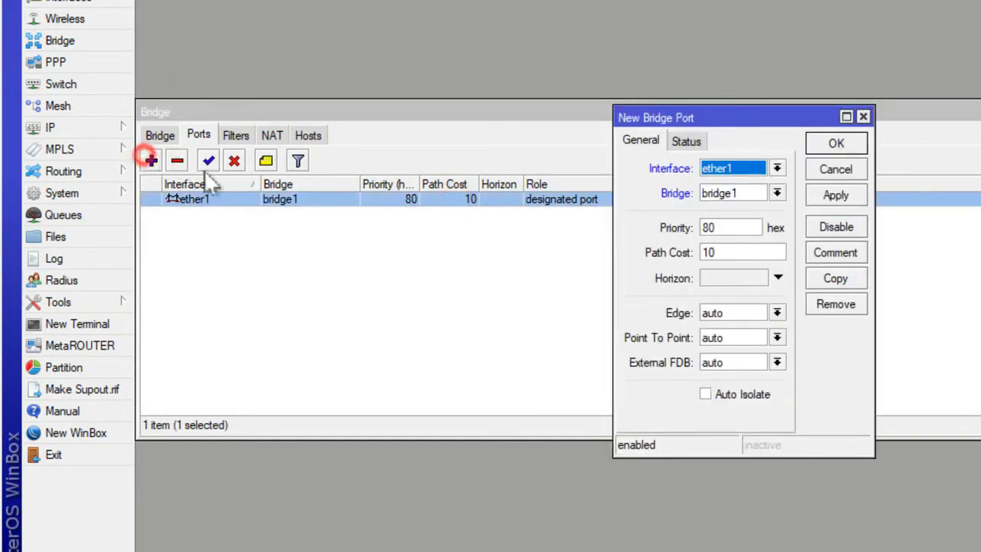
left_click(776, 168)
left_click(722, 189)
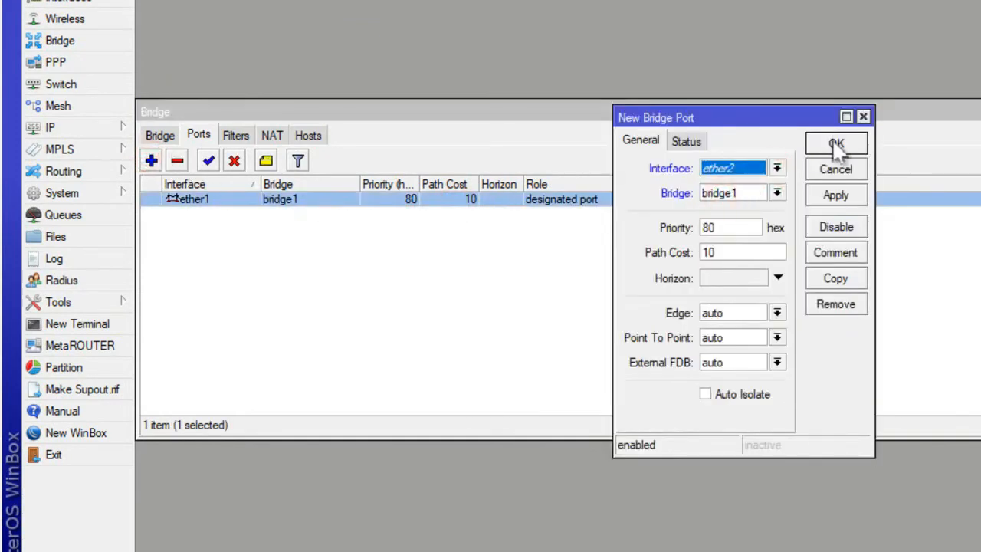
left_click(835, 145)
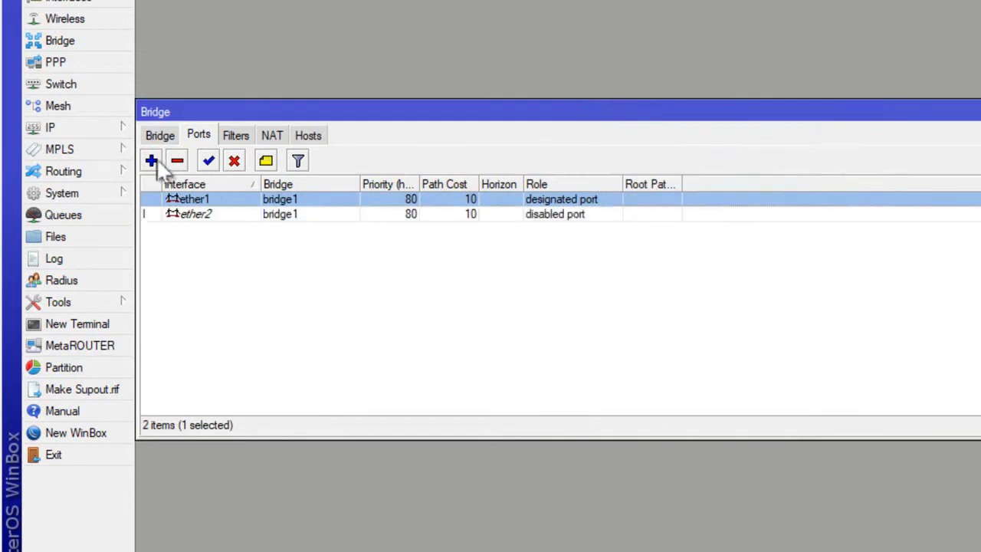
left_click(152, 161)
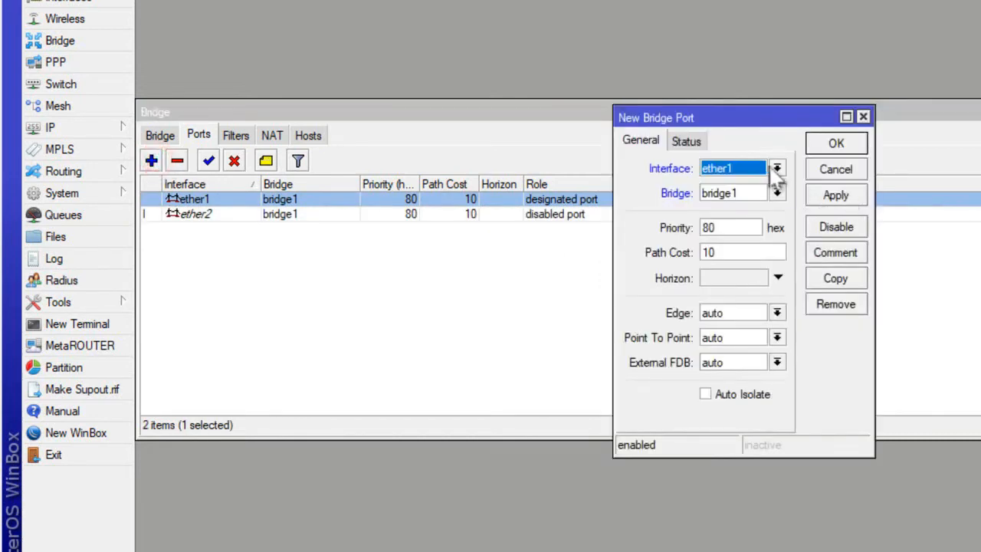
left_click(776, 168)
left_click(720, 208)
left_click(835, 144)
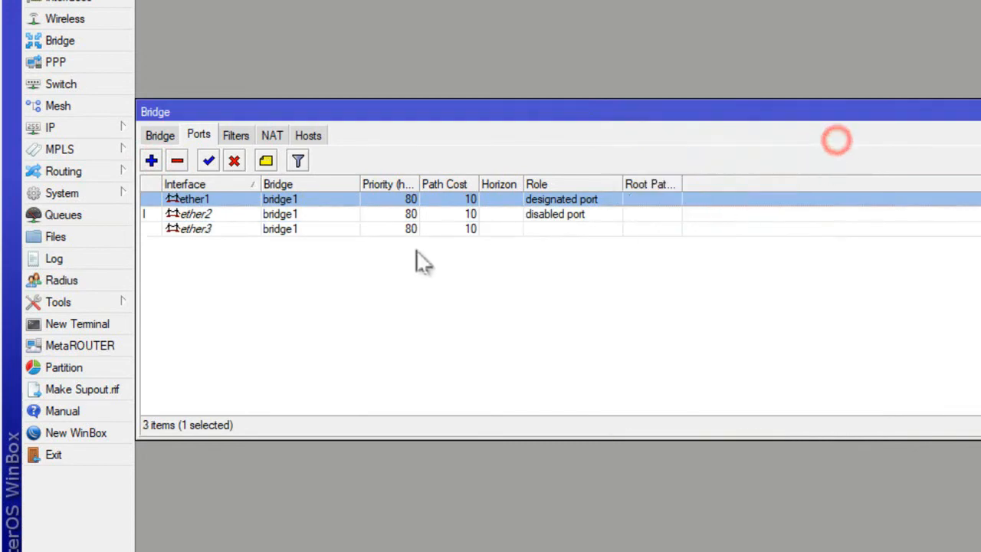
Add ether4 as a port of bridge1, keeping the default port settings.
left_click(153, 160)
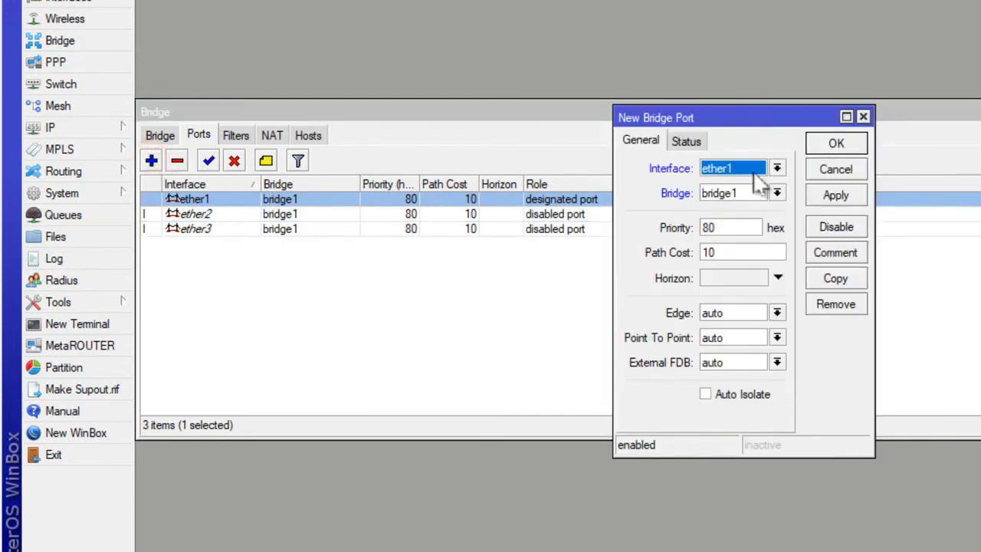
left_click(776, 168)
left_click(724, 222)
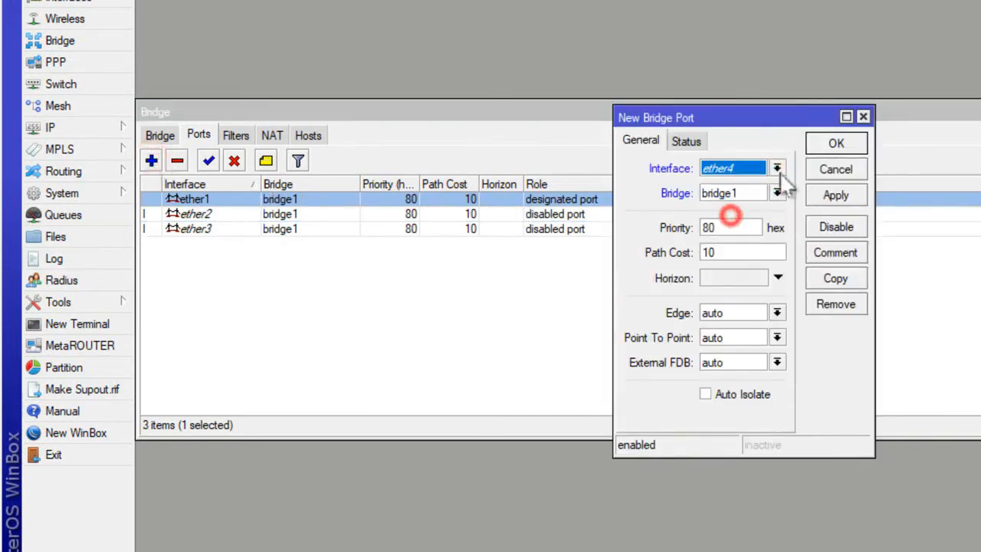
left_click(827, 144)
left_click(420, 245)
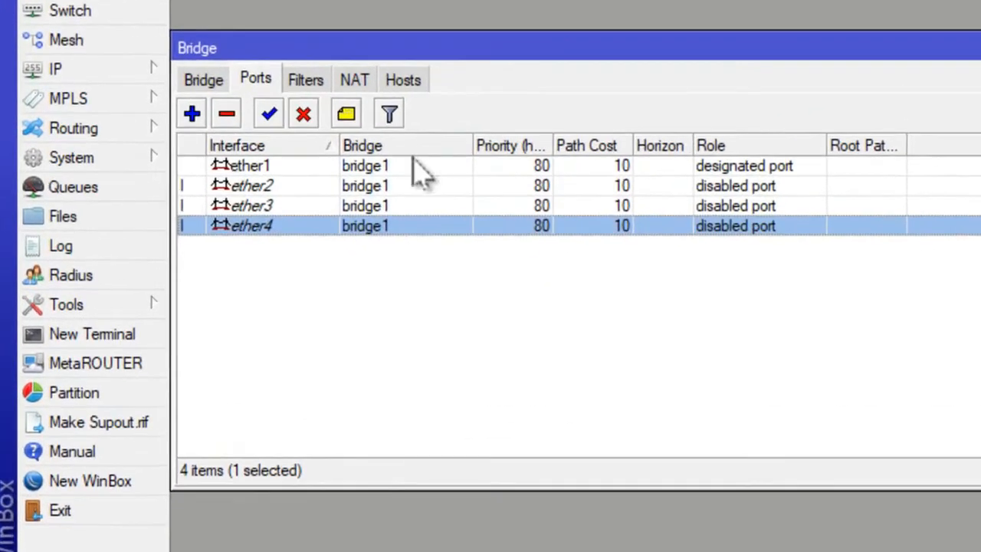
Review the ether1 to ether4 entries in the bridge port list and the bridge itself, and close the bridge settings.
left_click(314, 194)
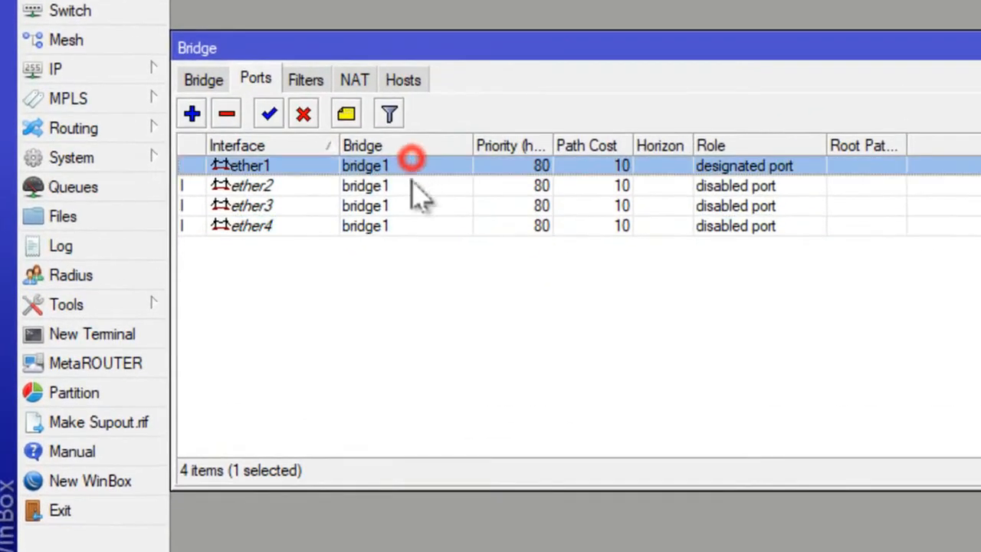
left_click(411, 187)
left_click(416, 244)
left_click(408, 224)
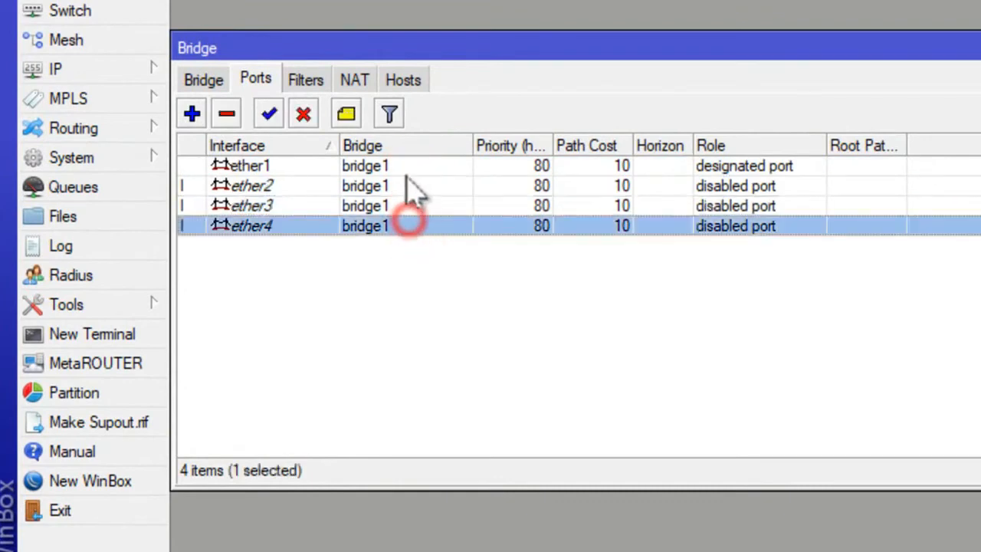
left_click(406, 187)
left_click(410, 207)
left_click(407, 226)
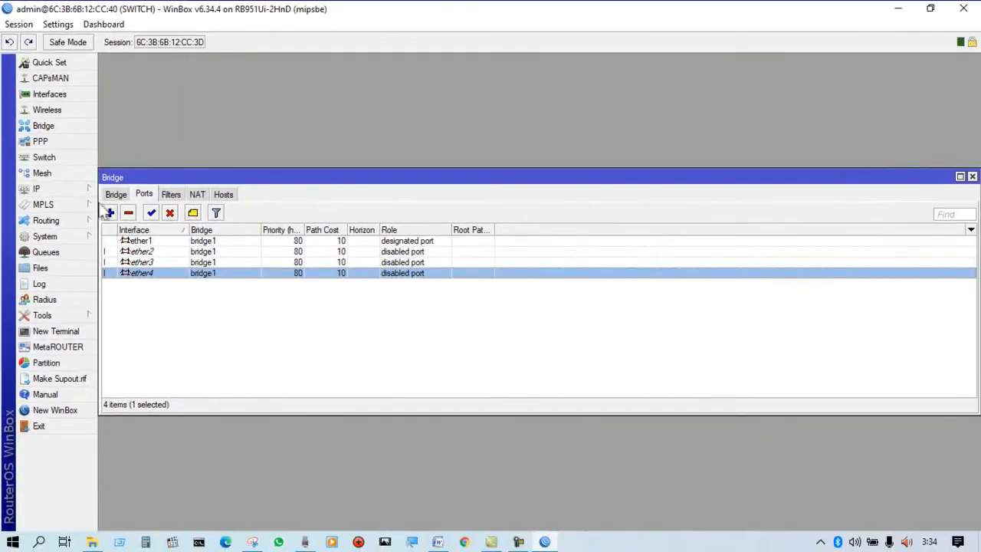
left_click(130, 169)
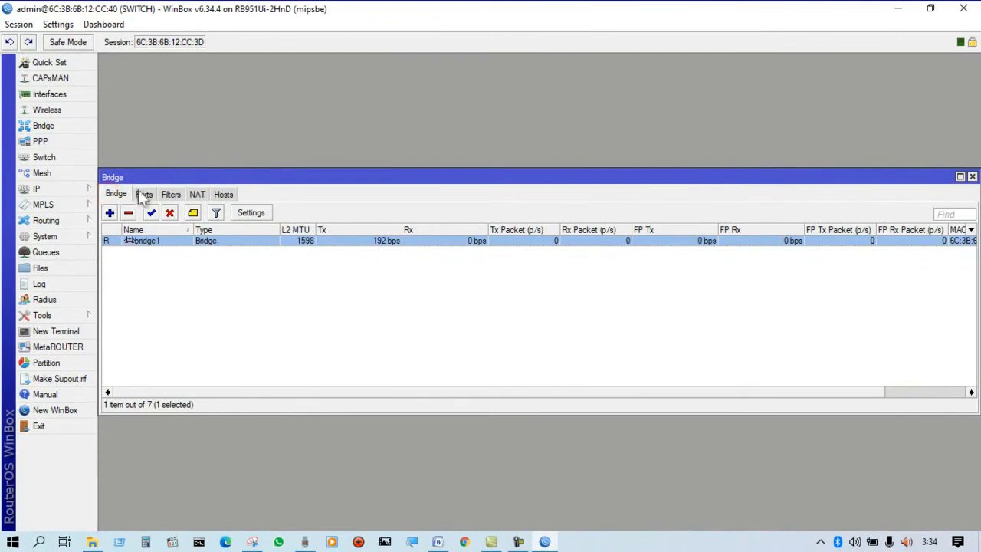
left_click(972, 177)
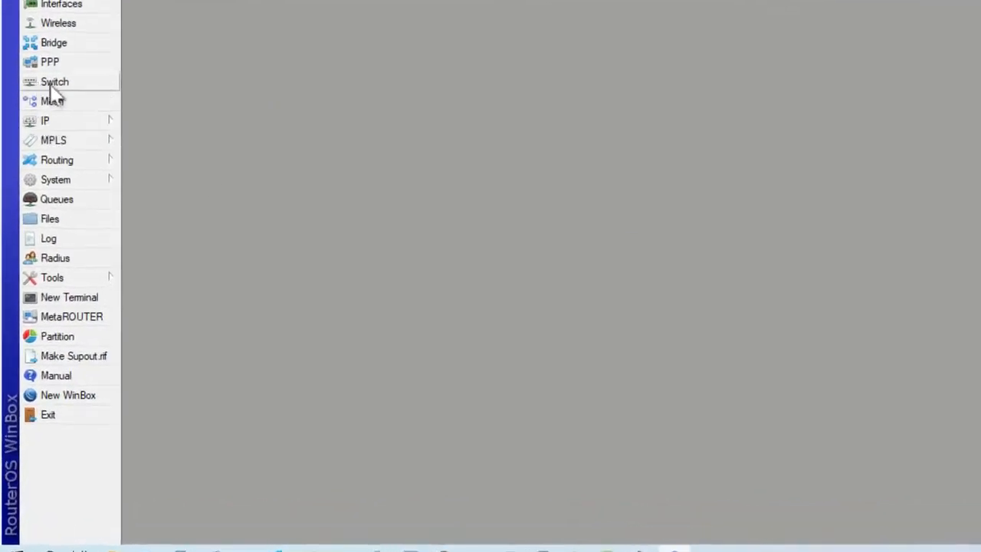
Start a new switch VLAN entry on switch1 with VLAN ID 10.
left_click(60, 85)
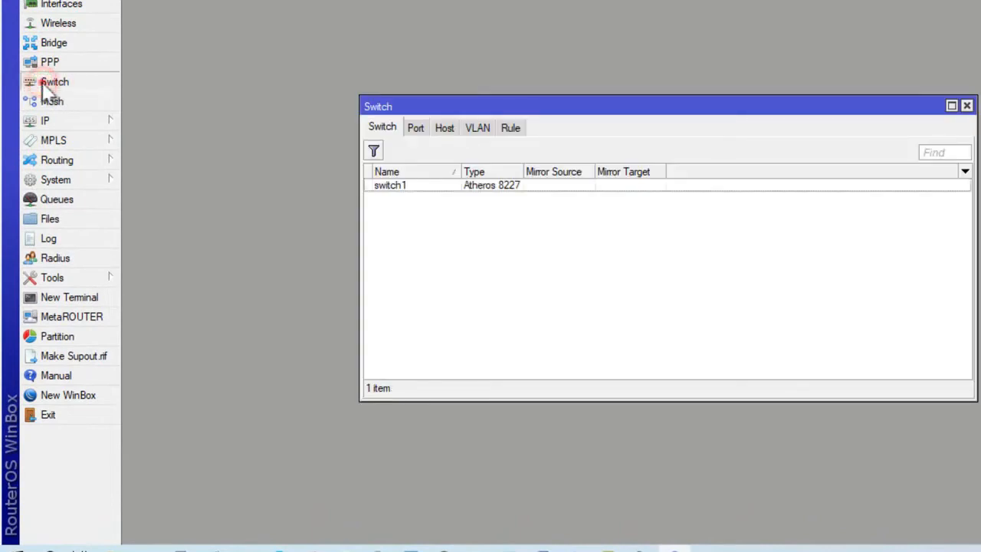
left_click(382, 129)
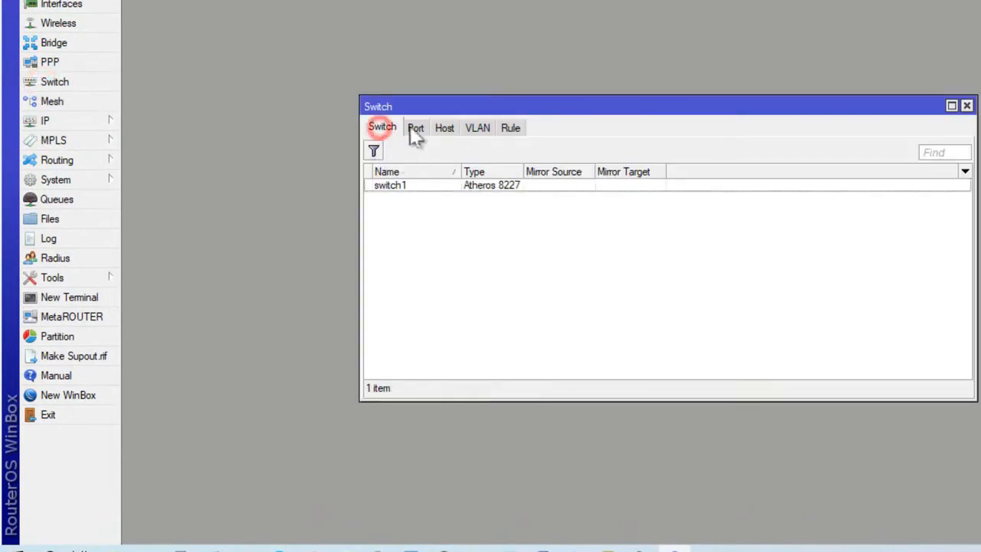
left_click(475, 128)
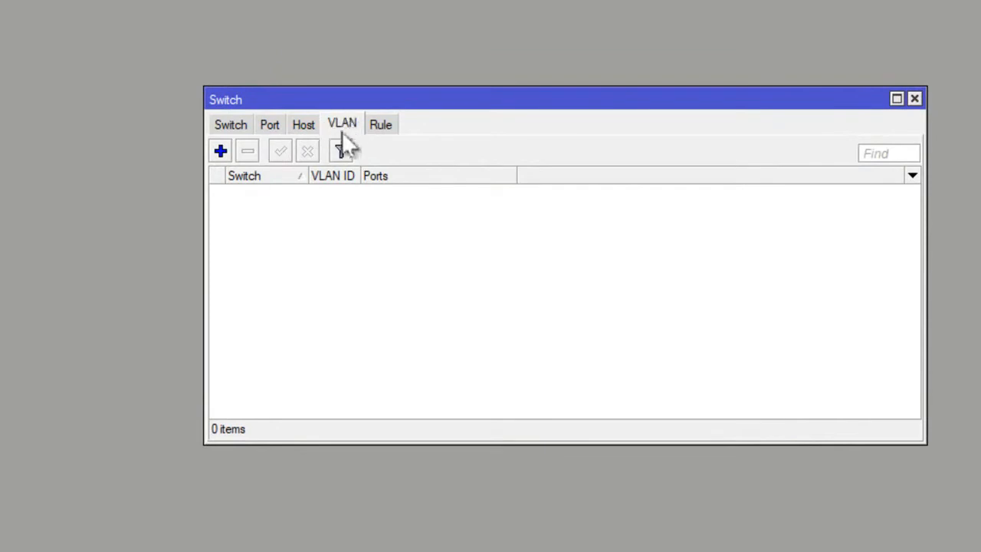
left_click(219, 151)
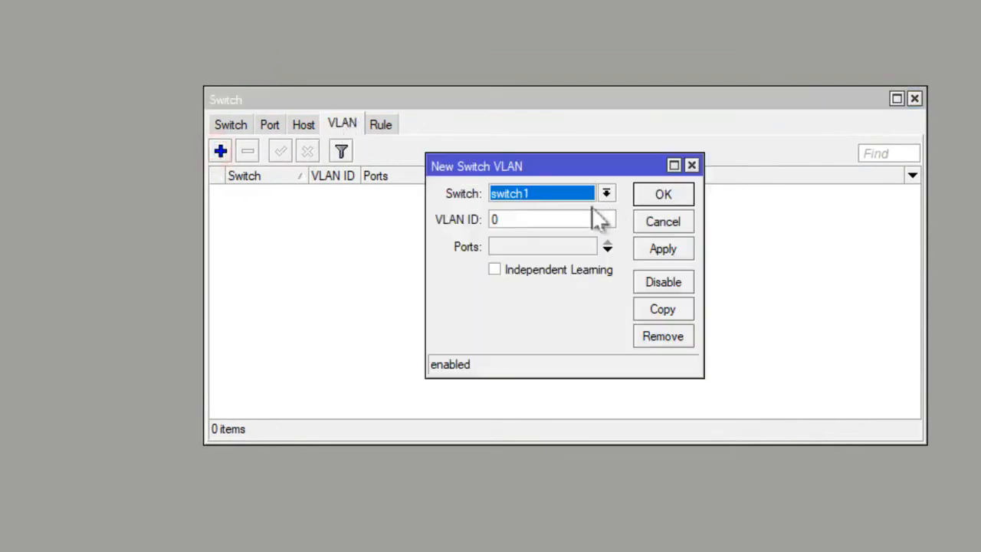
left_click(567, 219)
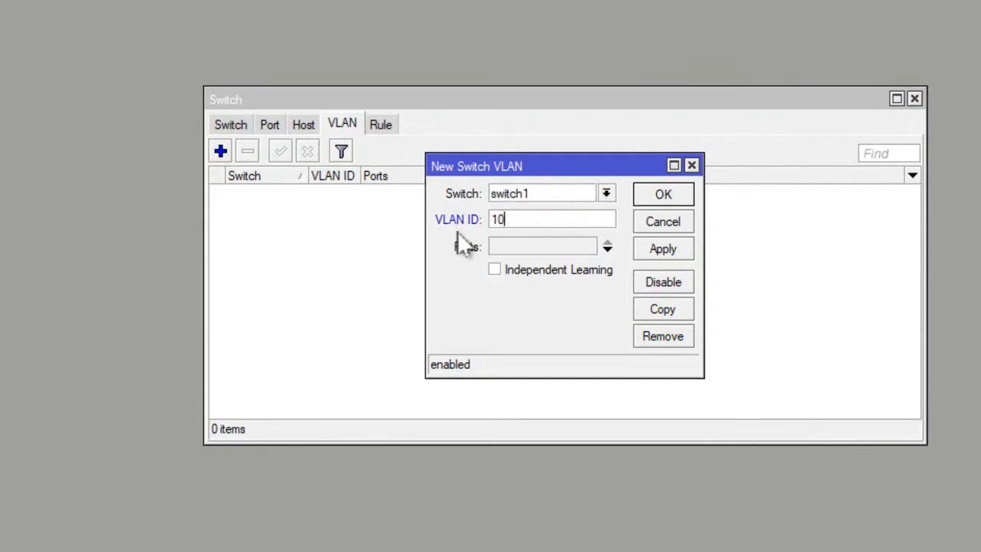
Assign ether1, ether2 and ether3 to the VLAN 10 entry and save it.
left_click(607, 249)
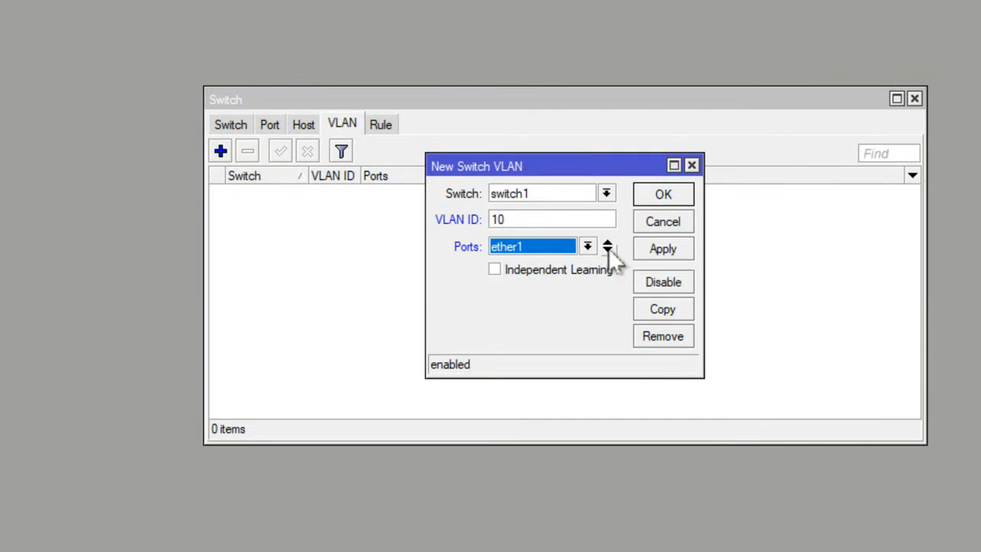
left_click(607, 247)
left_click(587, 273)
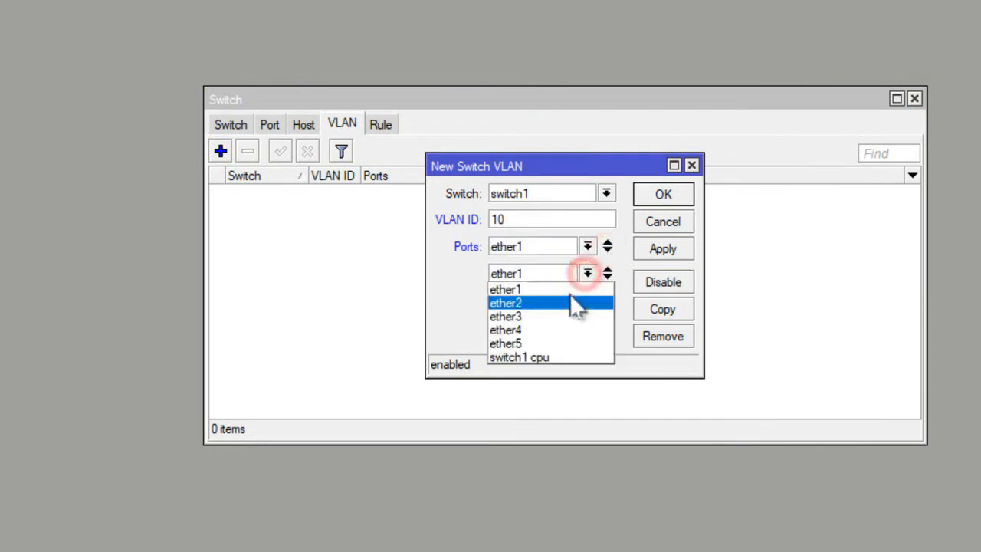
left_click(576, 303)
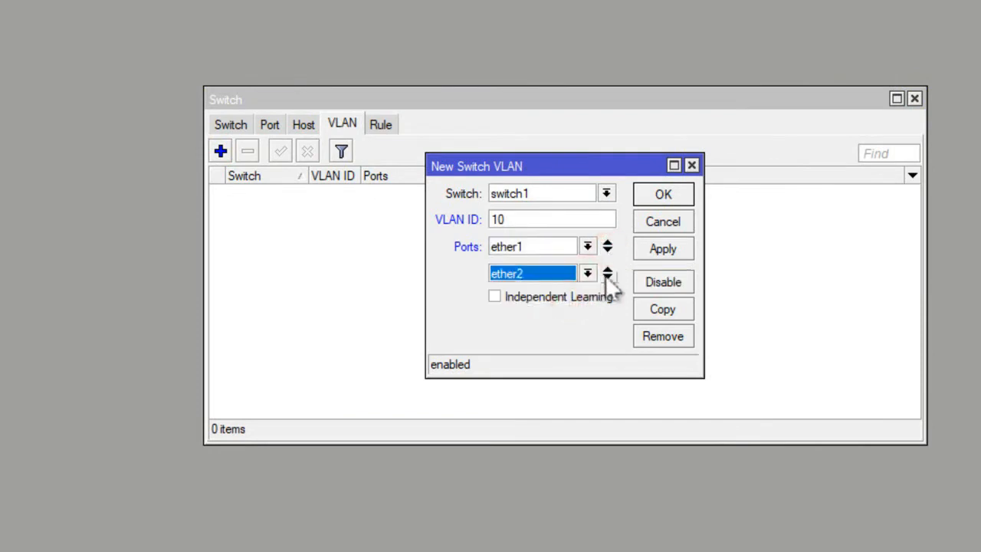
left_click(607, 274)
left_click(587, 301)
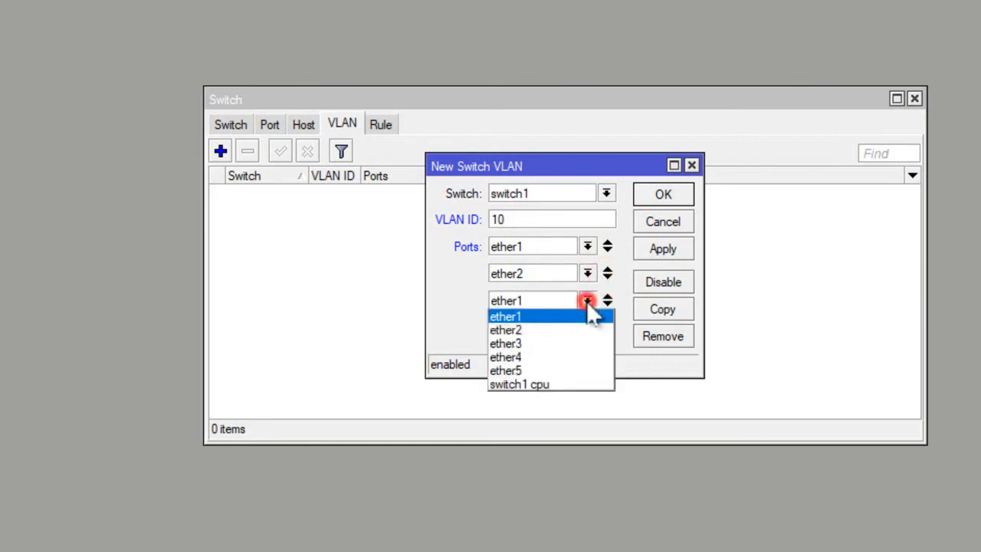
left_click(564, 344)
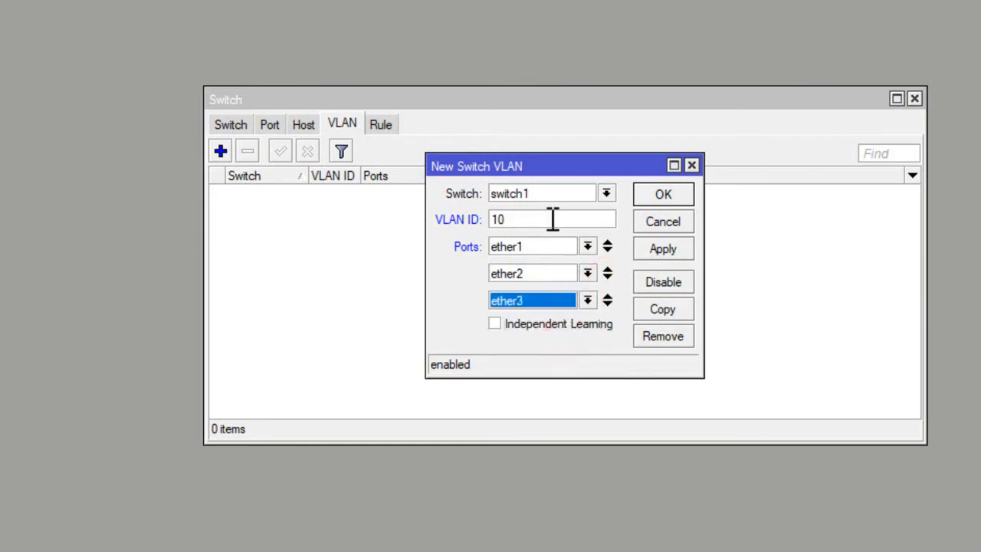
left_click(514, 219)
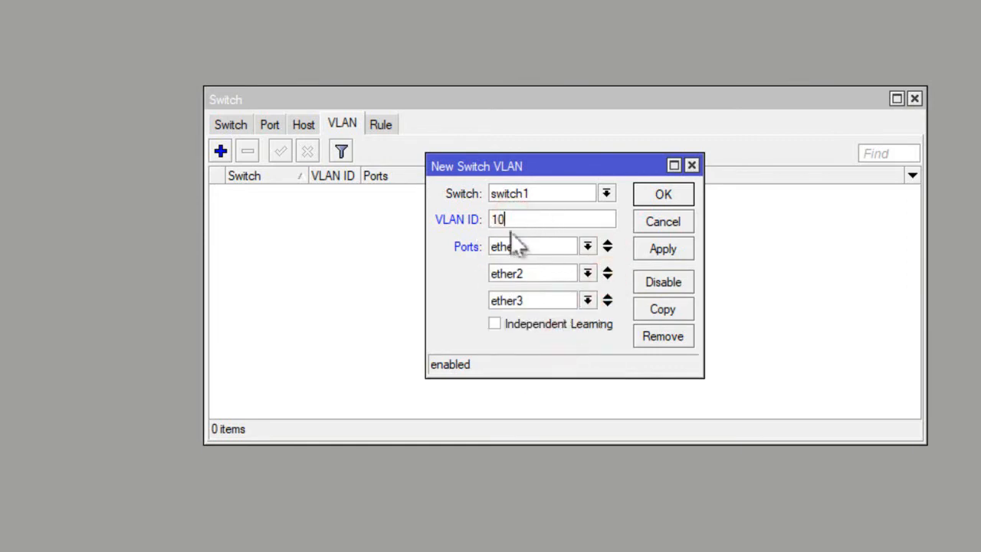
left_click(529, 247)
left_click(535, 246)
left_click(645, 195)
left_click(447, 193)
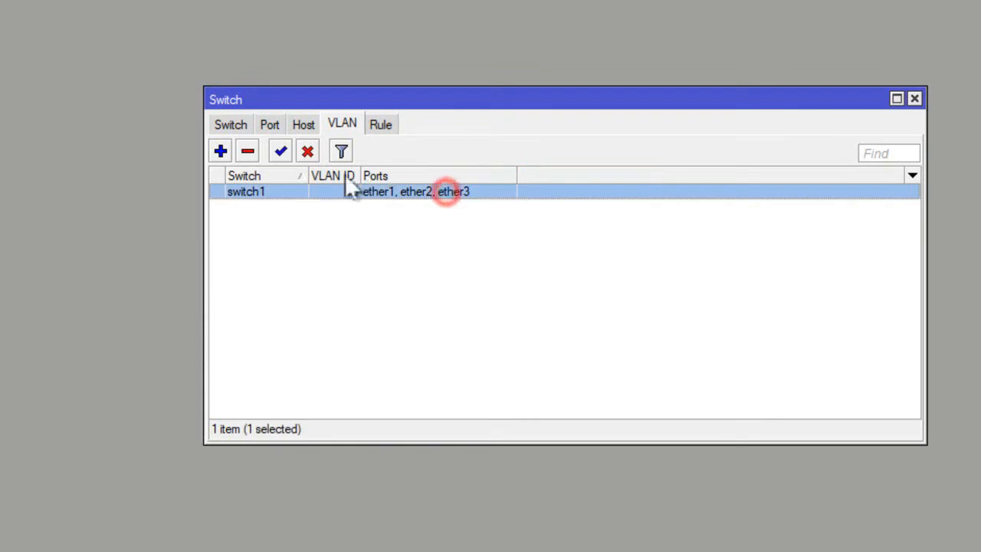
Create a second switch VLAN on switch1 with VLAN ID 20 and ports ether1 and ether4, and check both VLAN entries.
left_click(220, 151)
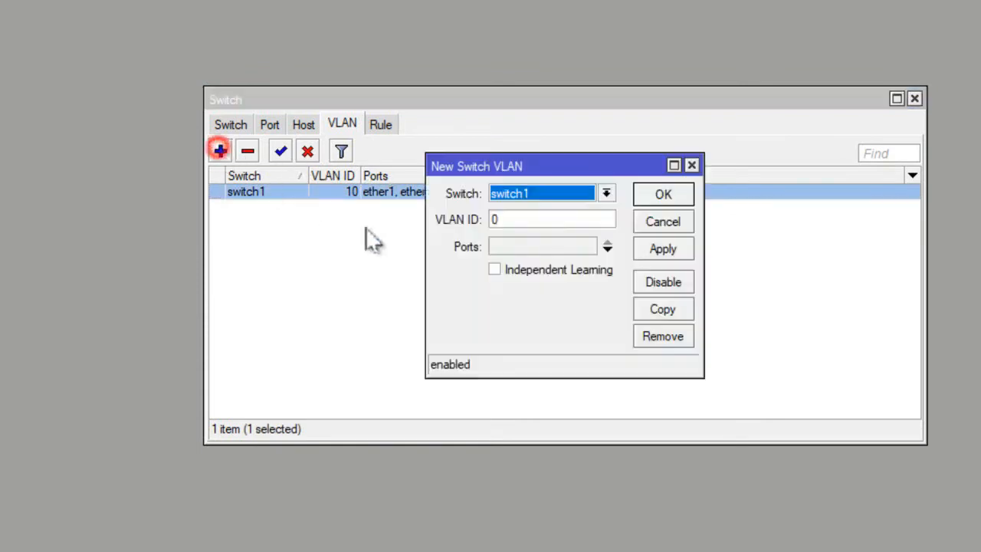
left_click(536, 220)
type("2")
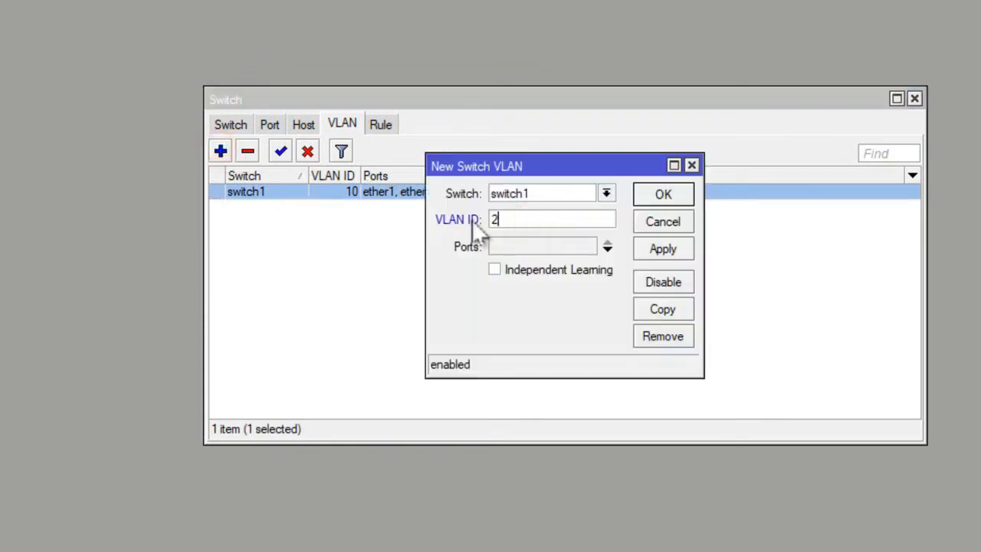
type("0")
left_click(608, 247)
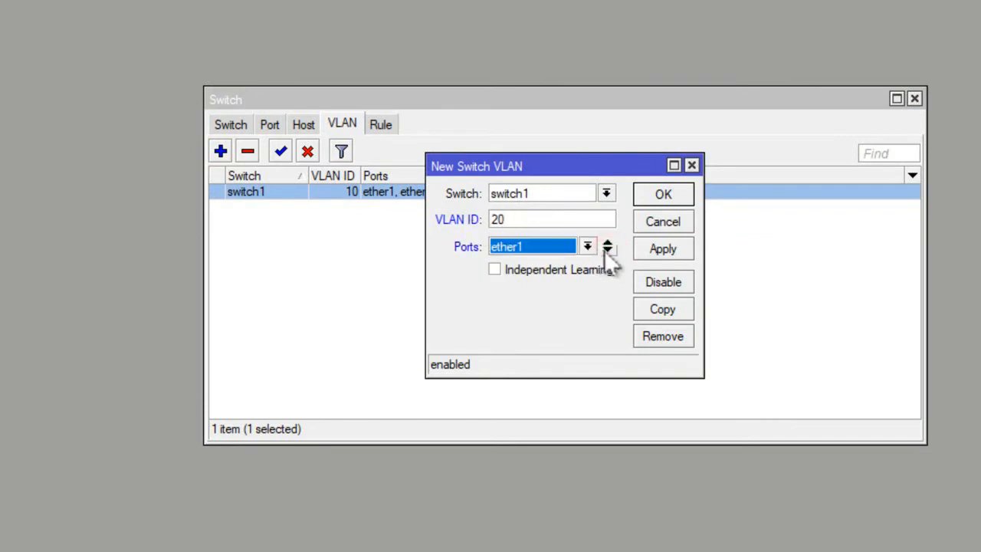
left_click(607, 253)
left_click(587, 274)
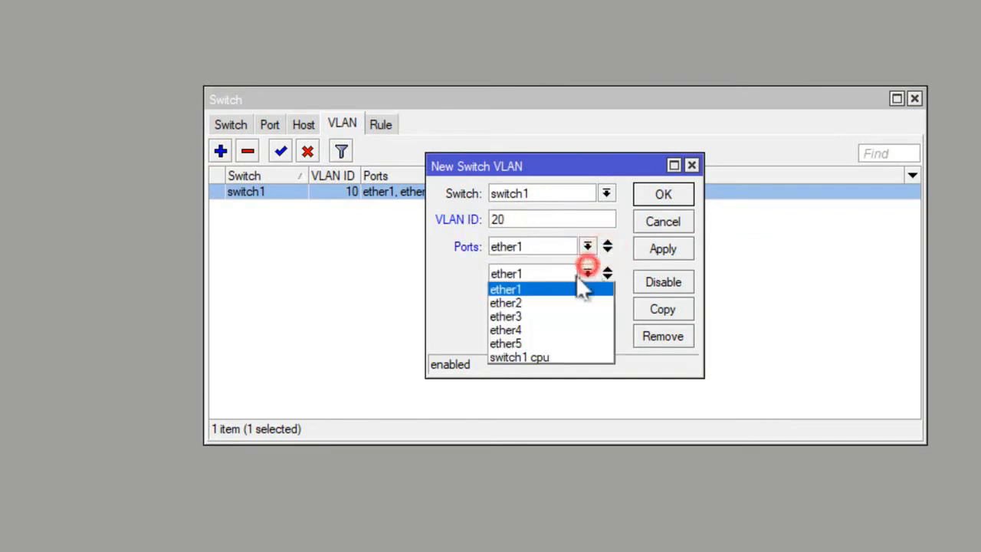
left_click(542, 329)
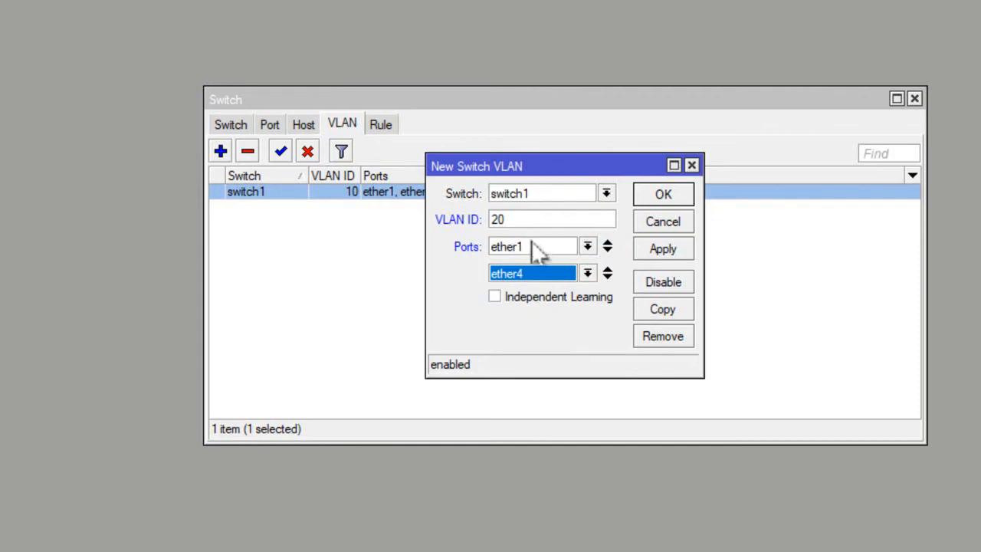
left_click(664, 196)
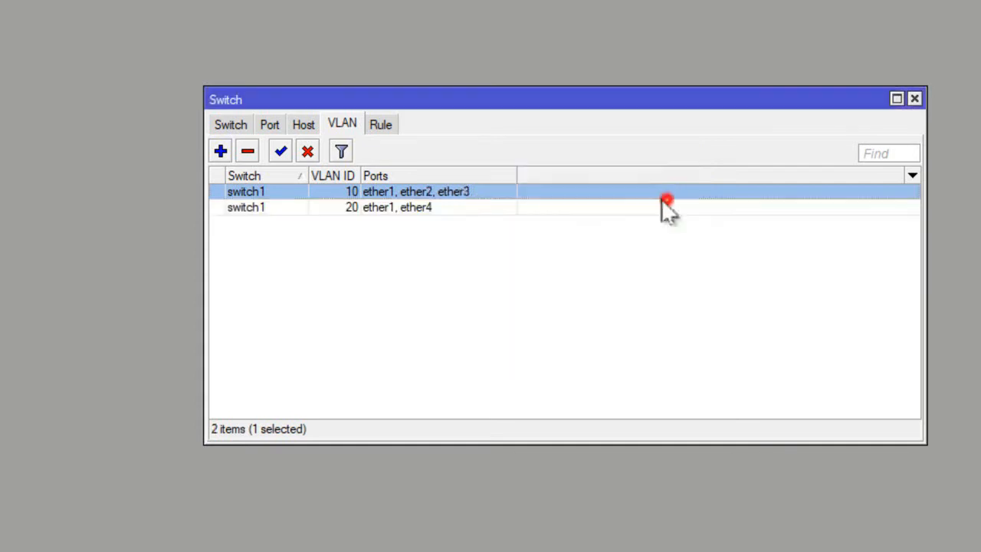
left_click(433, 192)
left_click(349, 205)
left_click(345, 192)
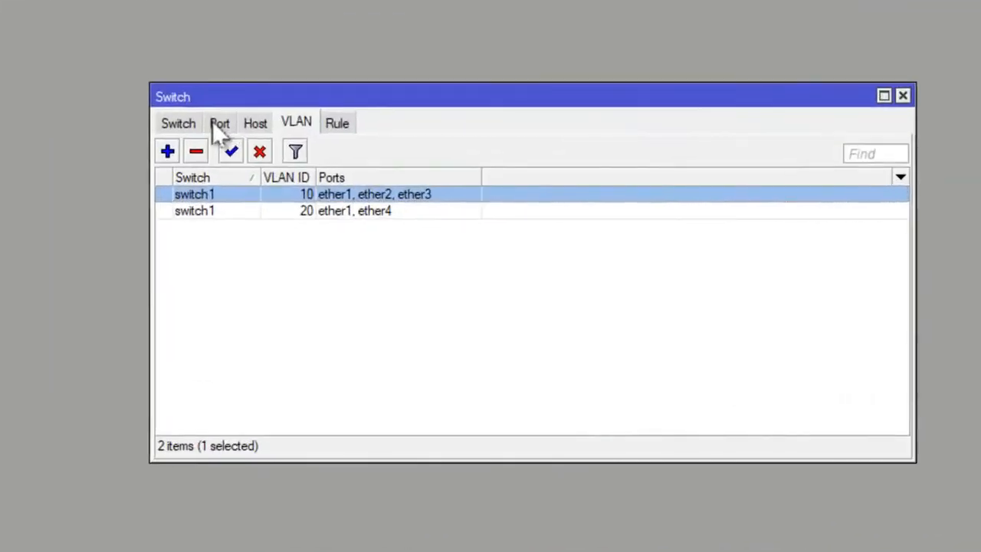
Configure switch port ether1 with VLAN mode secure and VLAN header add if missing, and save it.
left_click(219, 125)
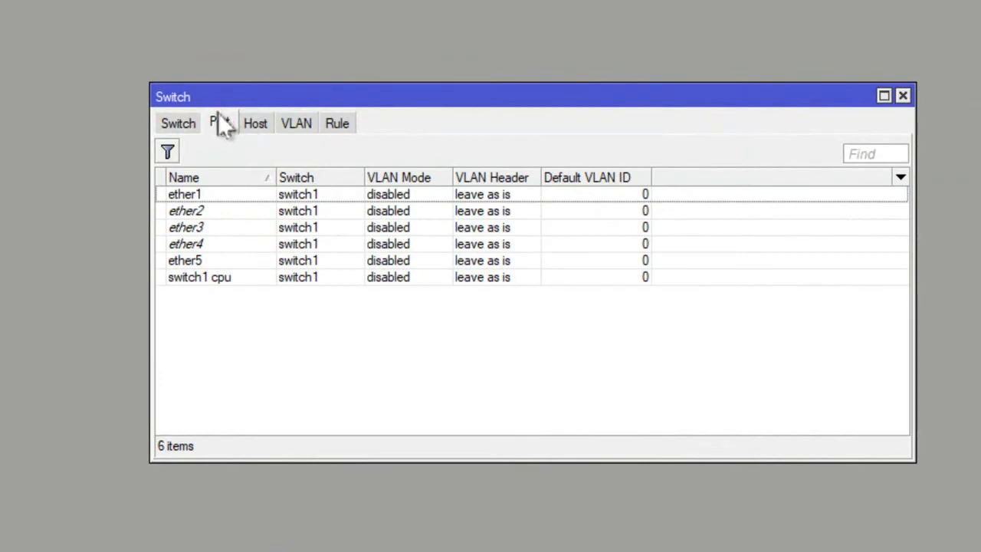
left_click(262, 196)
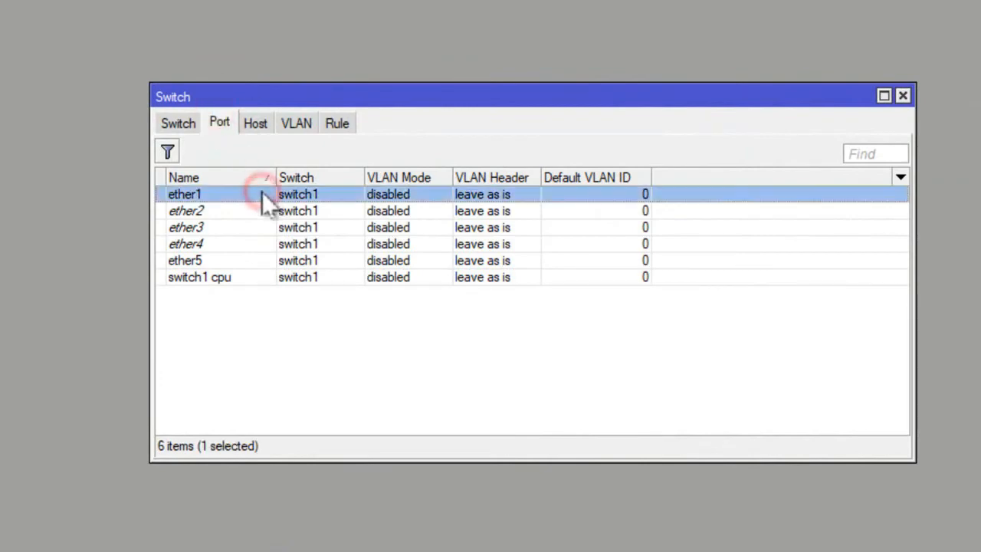
double_click(264, 196)
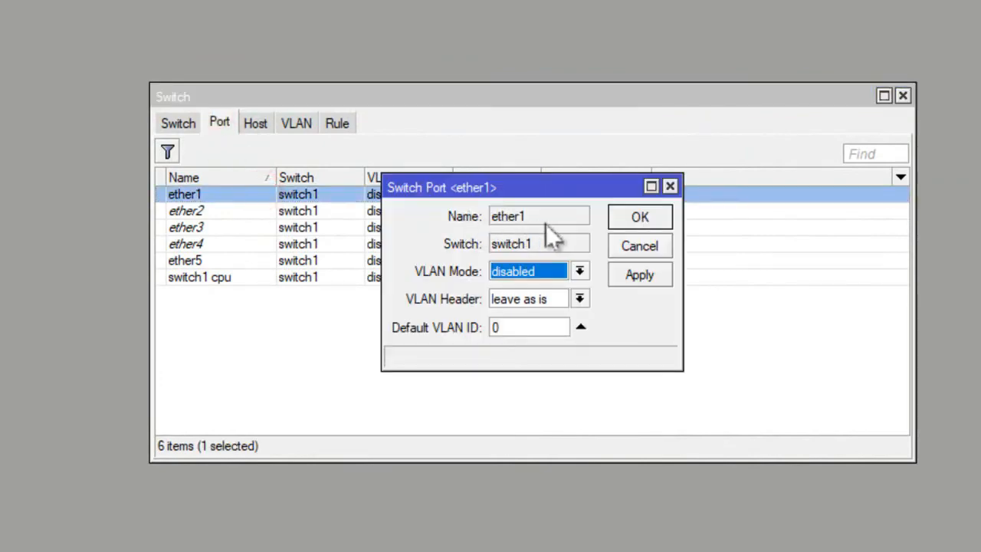
left_click(580, 272)
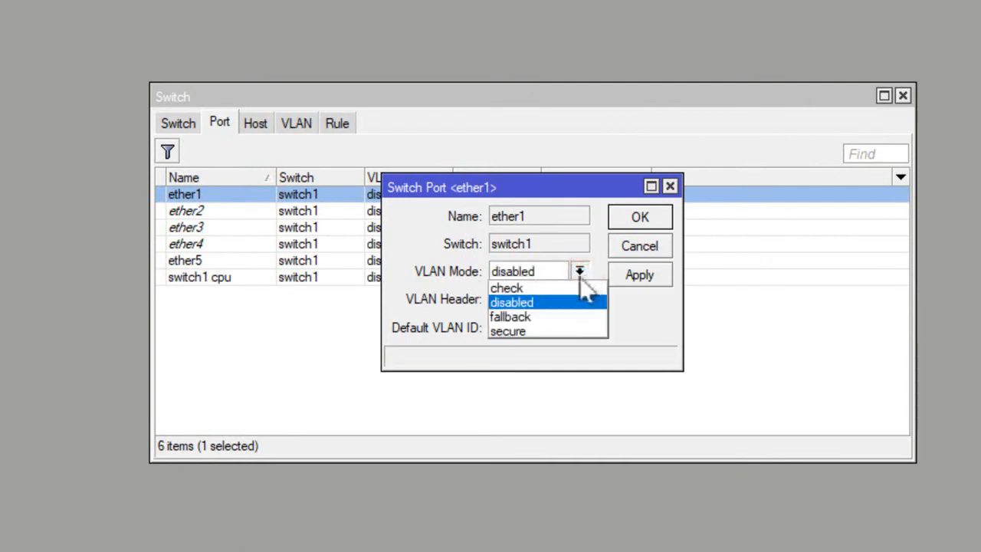
left_click(527, 330)
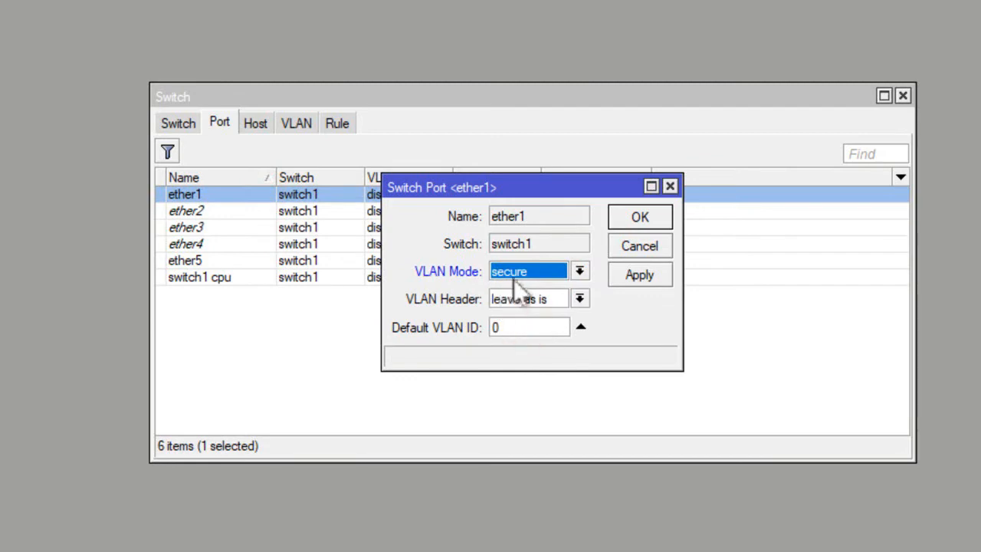
left_click(581, 299)
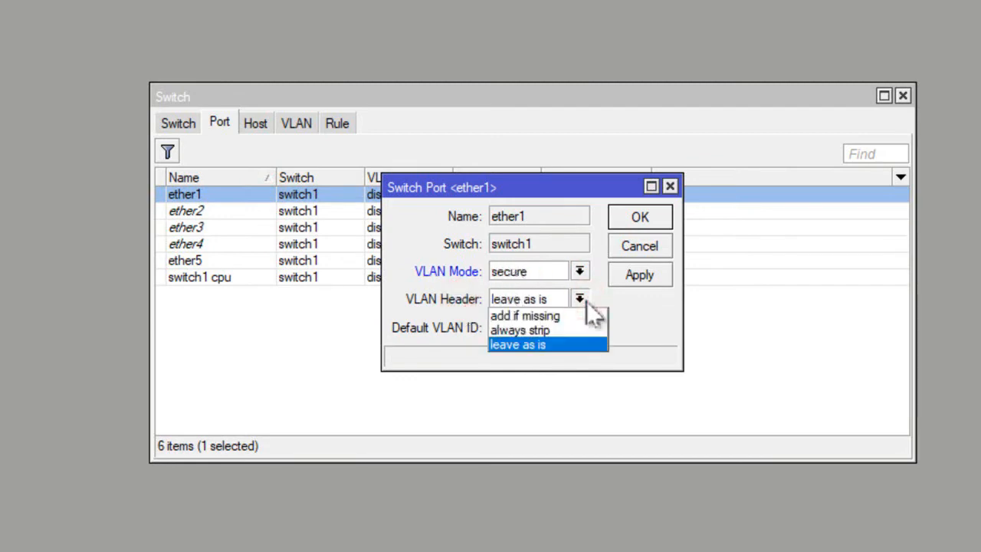
left_click(546, 317)
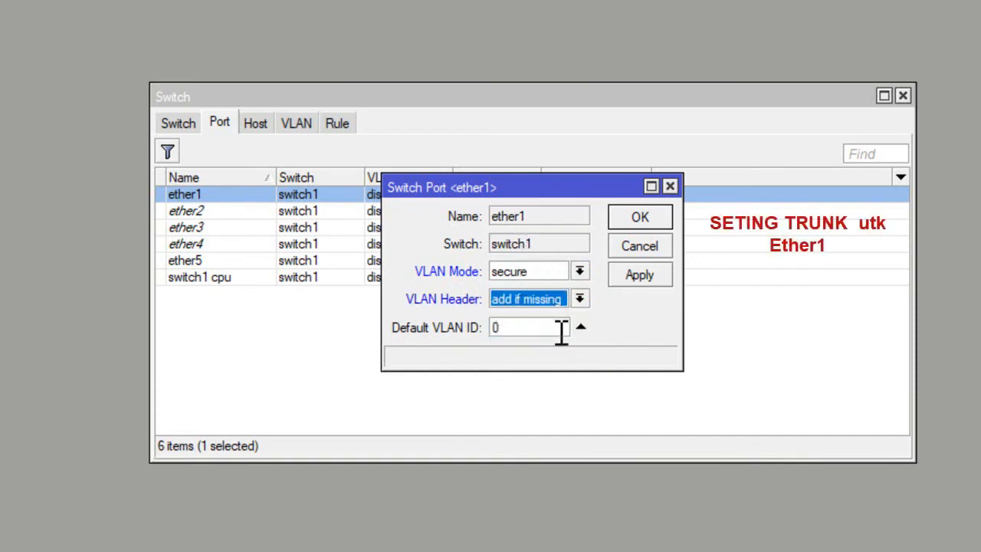
left_click_drag(560, 329, 492, 331)
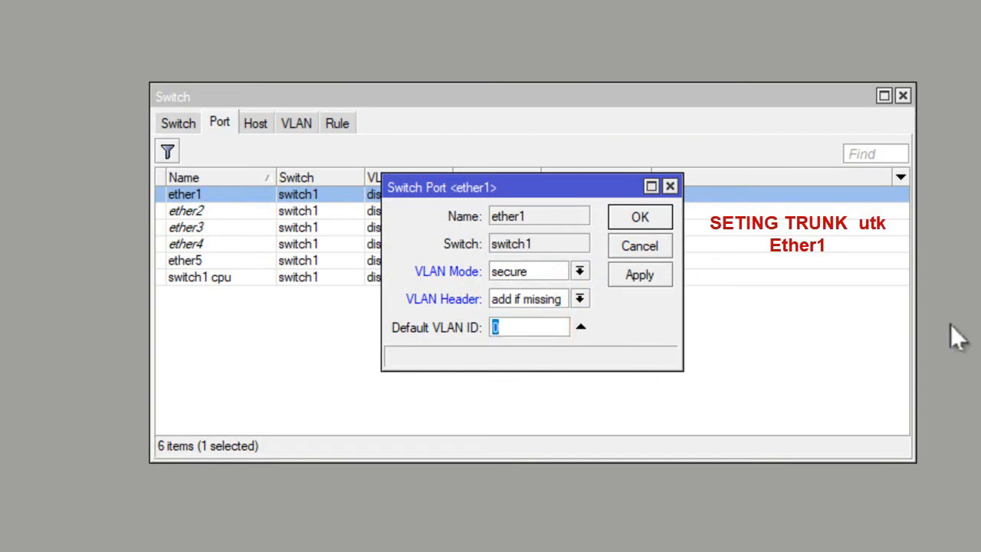
left_click(646, 215)
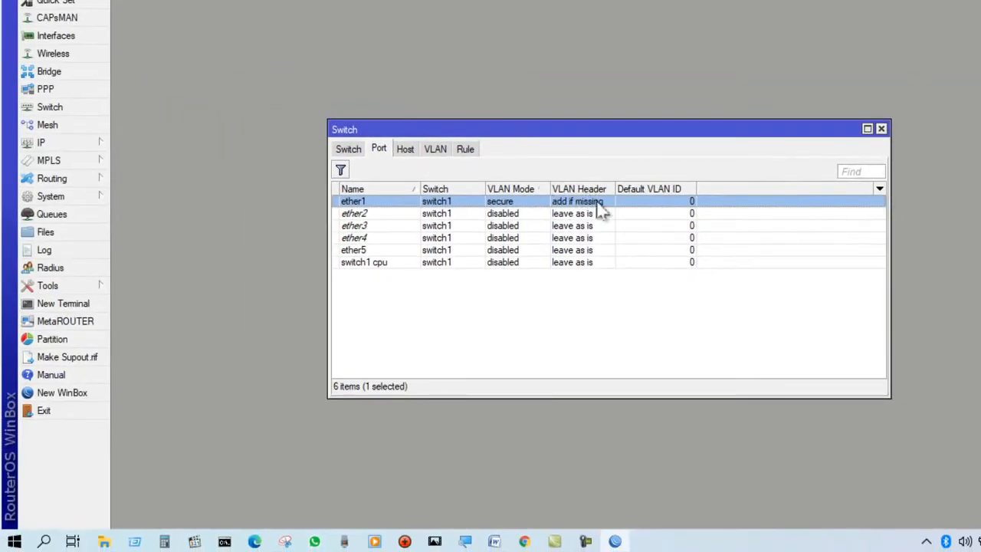
Switch to the Word task sheet and check the port trunk requirement for port 1 in the VLAN section.
left_click(494, 541)
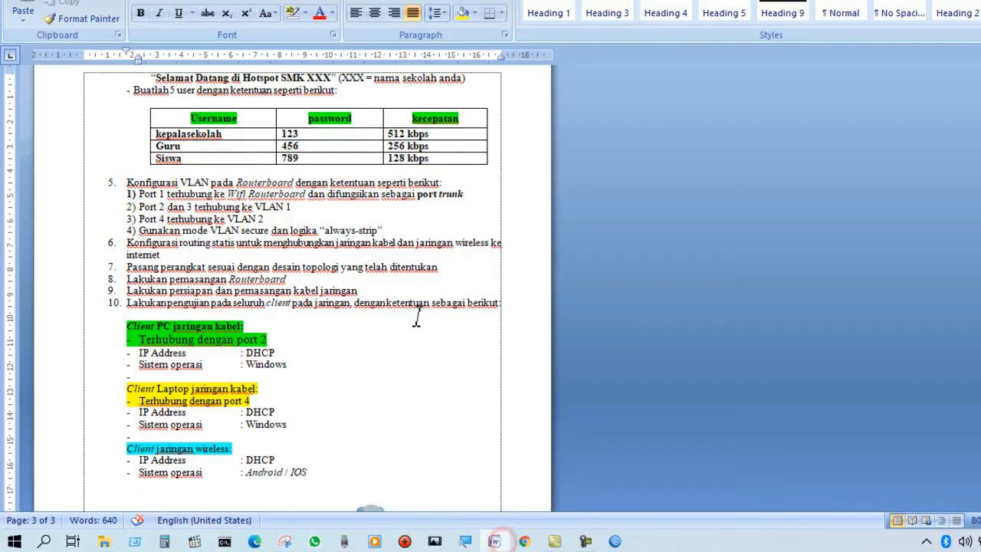
left_click(418, 227)
left_click_drag(464, 194, 417, 194)
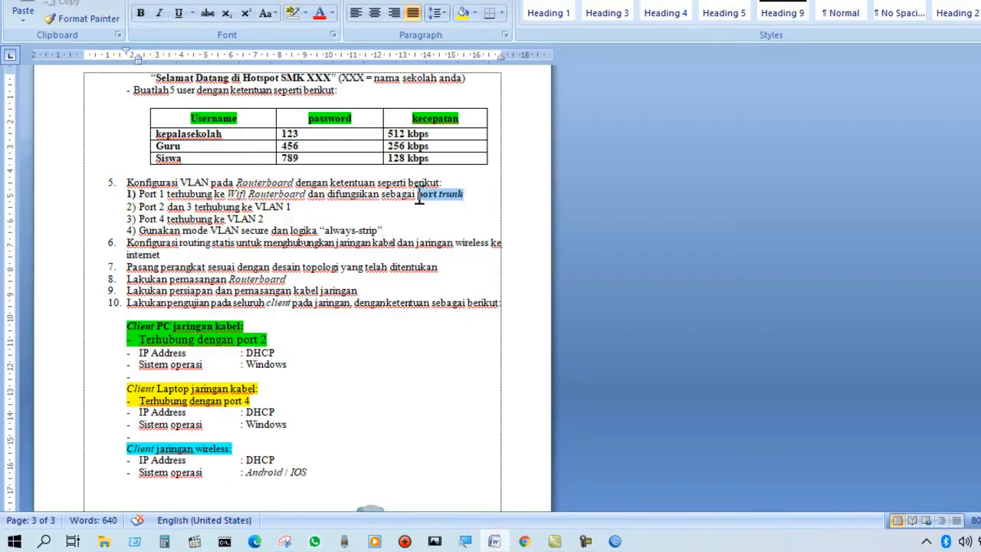
Back in WinBox, set switch port ether2 to VLAN mode secure, VLAN header always strip and default VLAN ID 10, and save it.
left_click(613, 541)
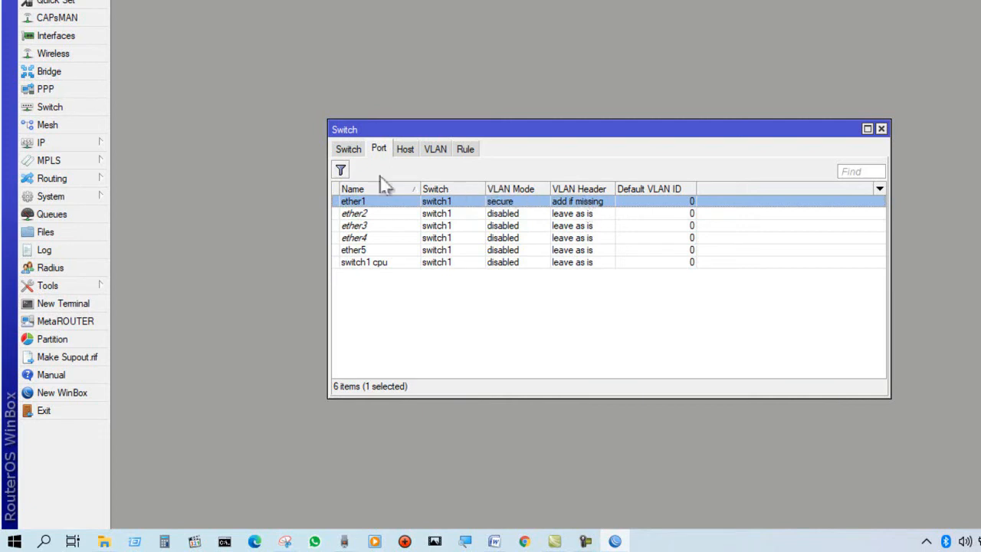
left_click(364, 214)
double_click(363, 214)
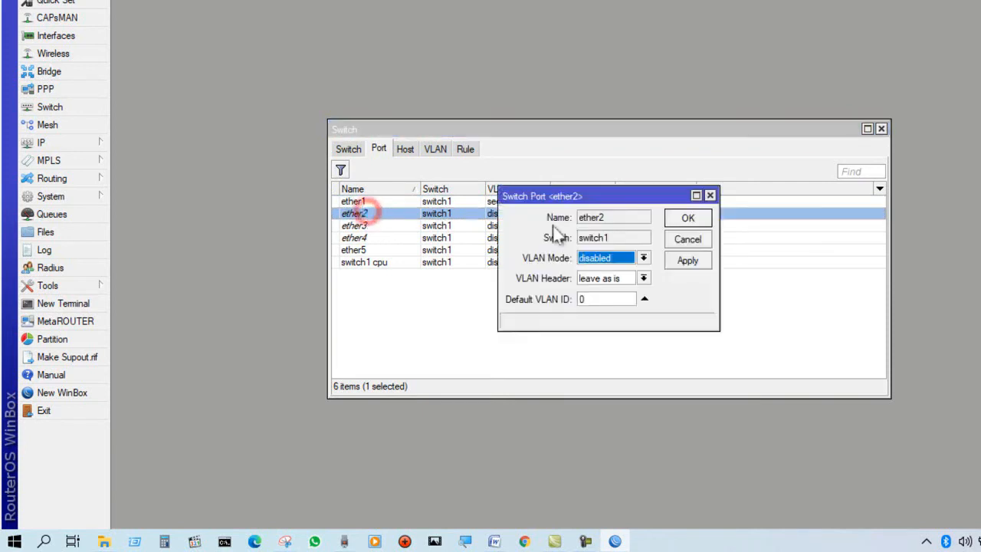
left_click(643, 258)
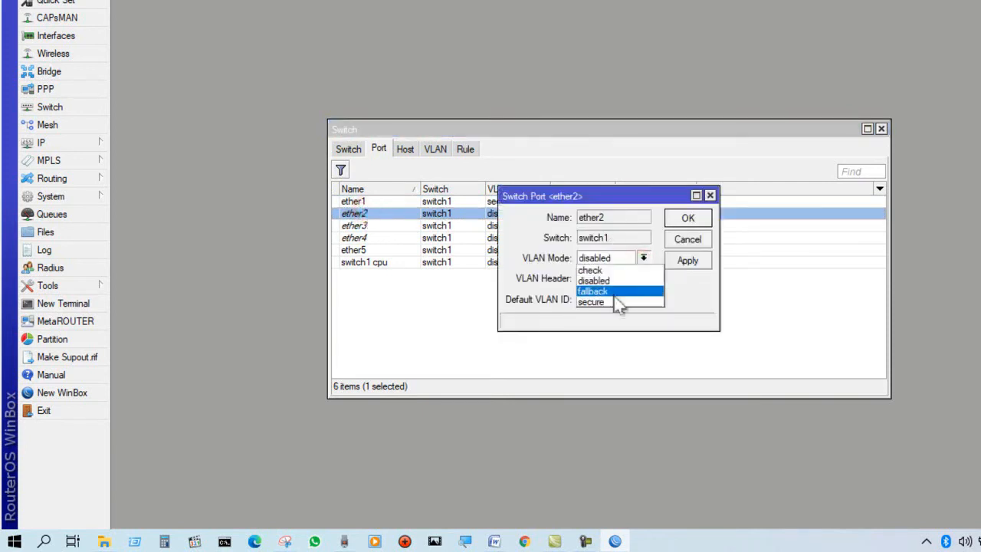
left_click(613, 301)
left_click(643, 278)
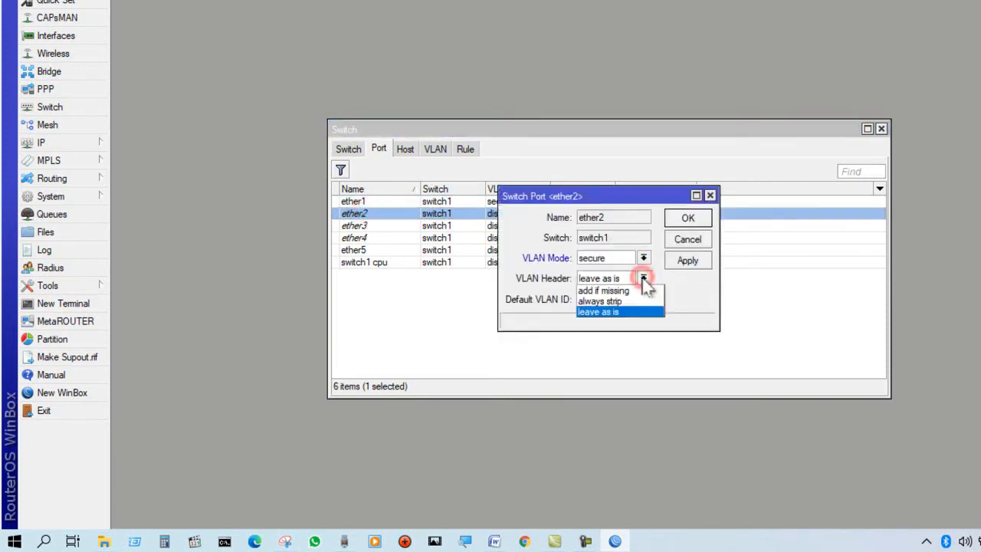
left_click(623, 302)
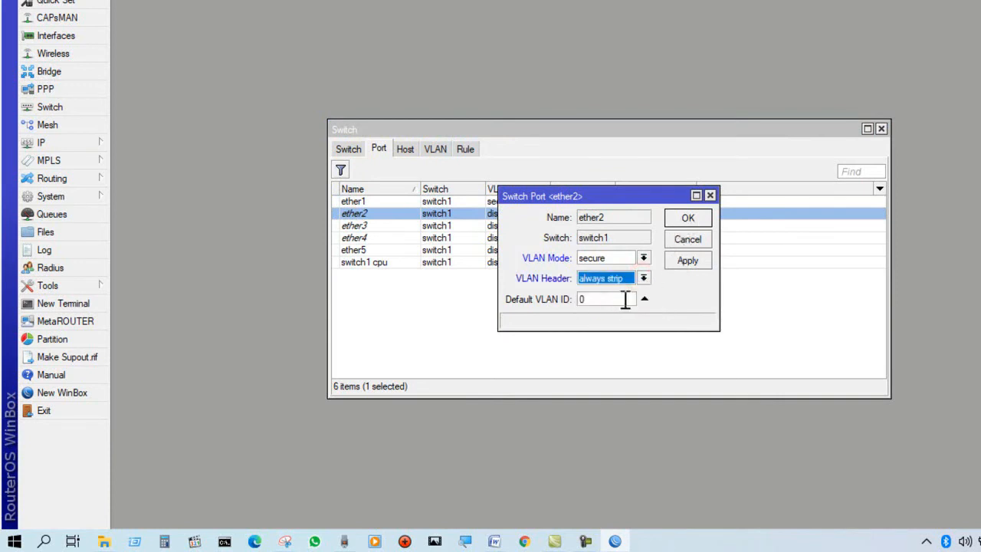
double_click(626, 300)
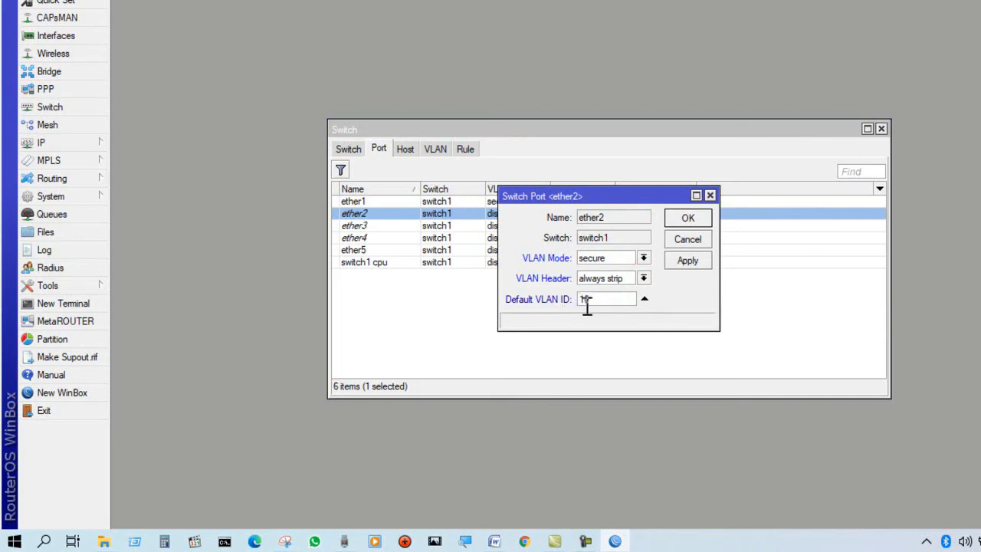
left_click(696, 196)
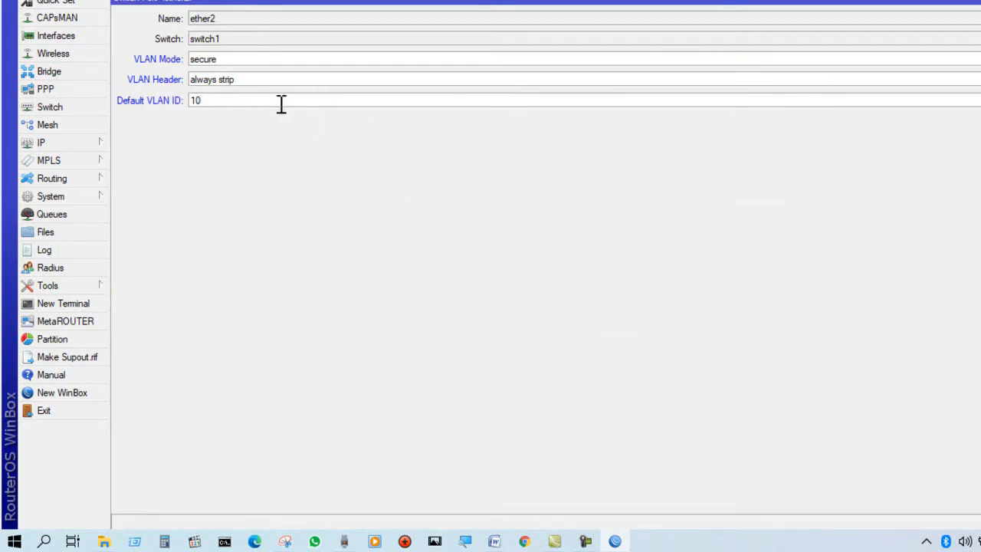
key("Return")
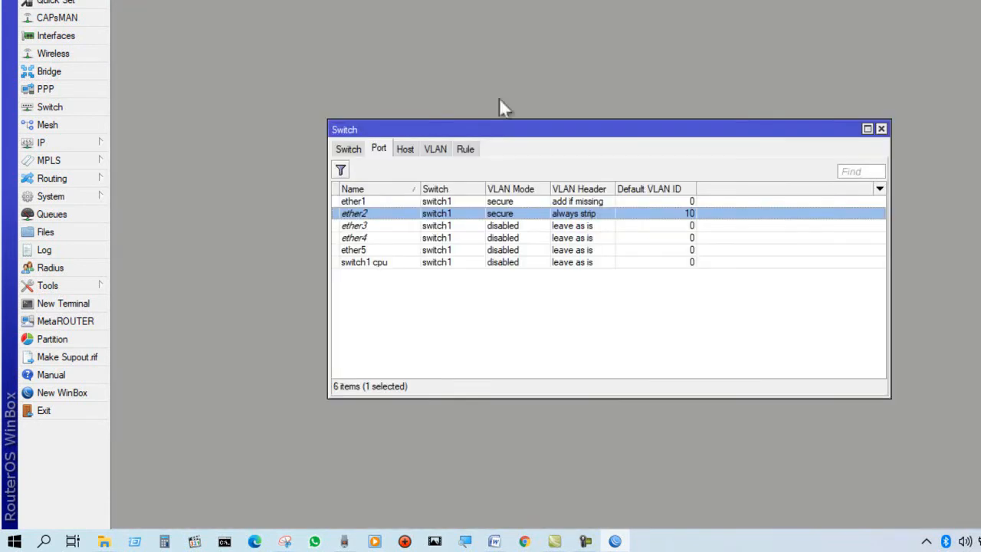
Set switch port ether3 to VLAN mode secure, VLAN header always strip and default VLAN ID 10, and save it.
left_click(386, 226)
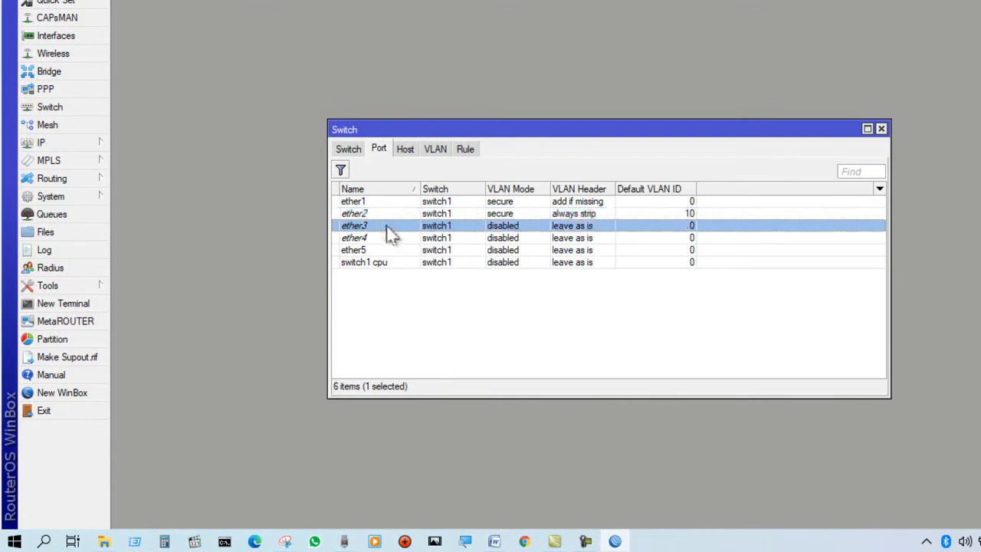
double_click(385, 225)
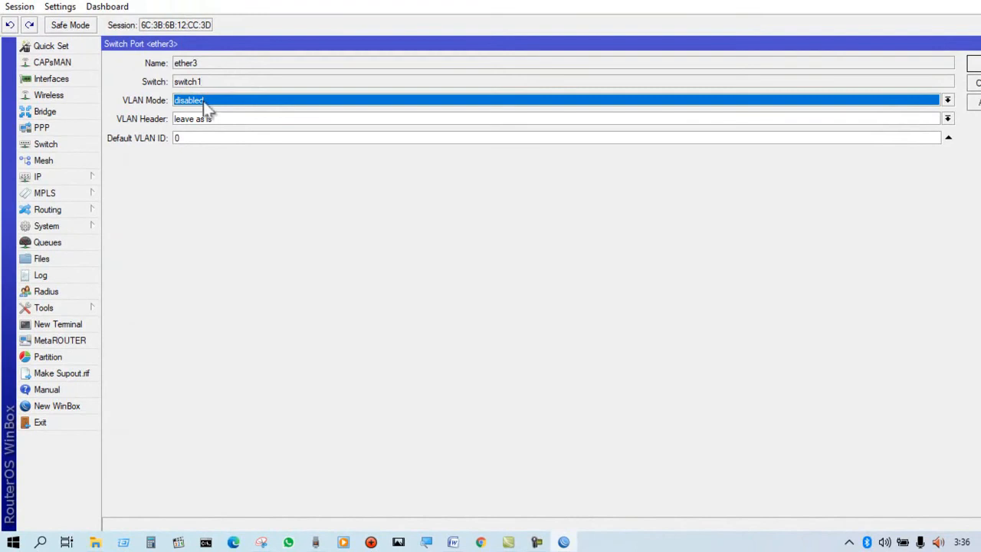
left_click(203, 101)
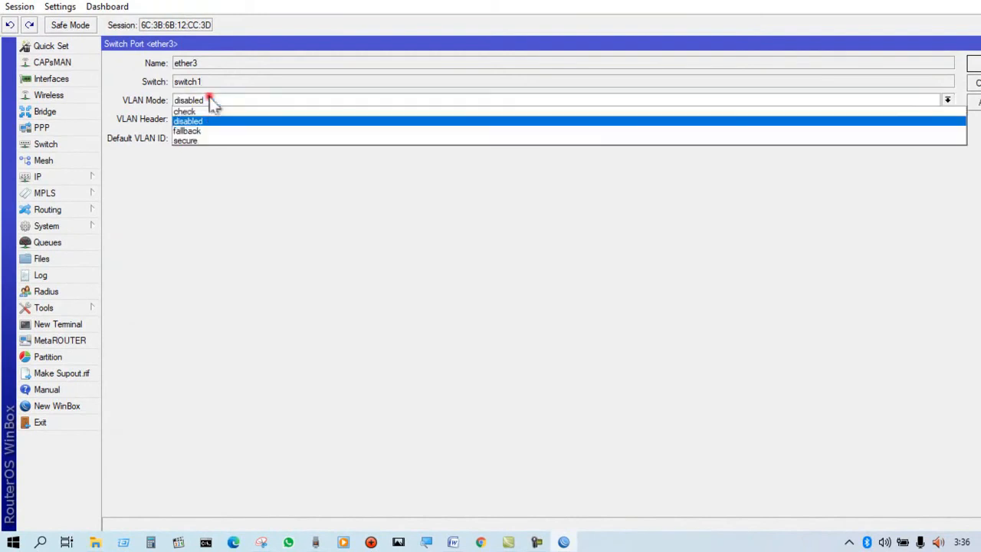
left_click(210, 138)
left_click(227, 119)
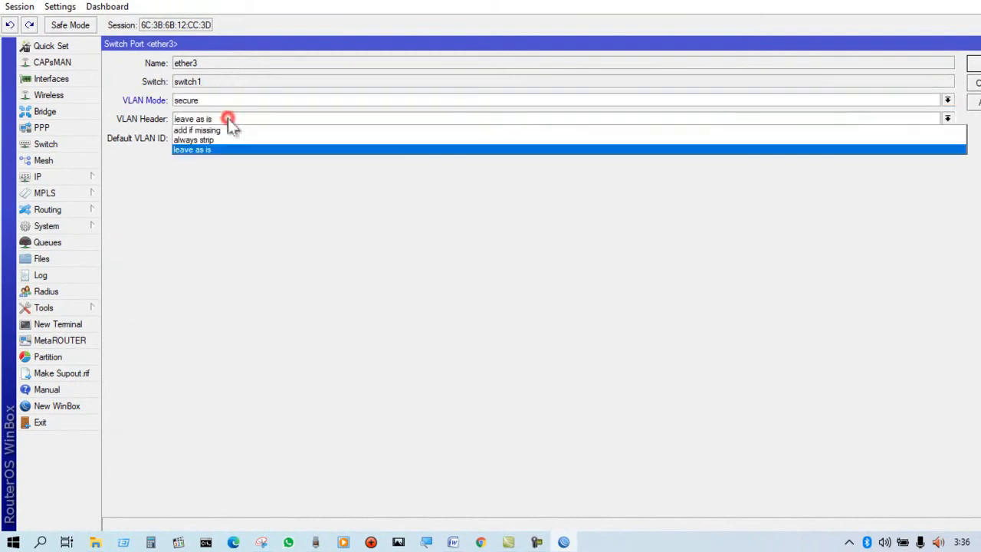
left_click(223, 139)
left_click(222, 138)
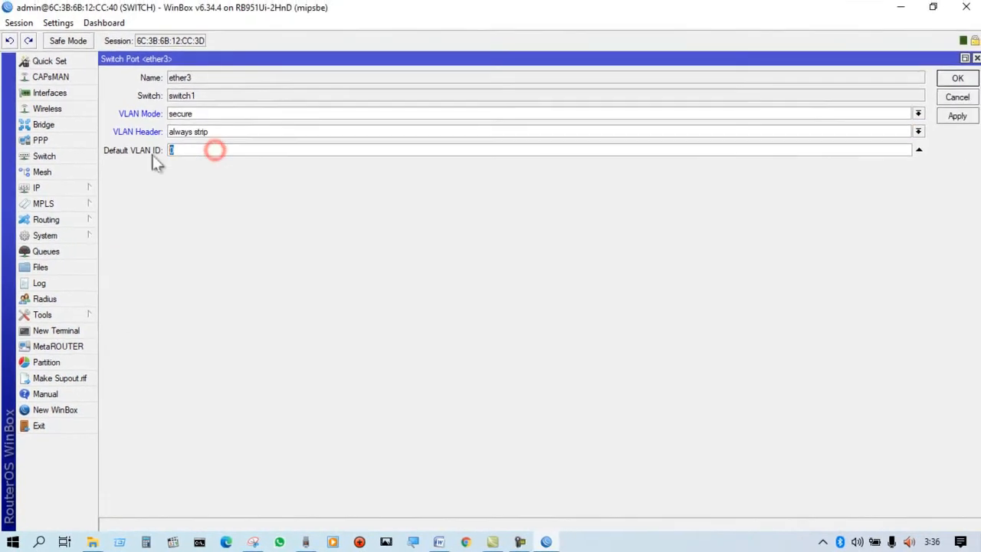
double_click(234, 141)
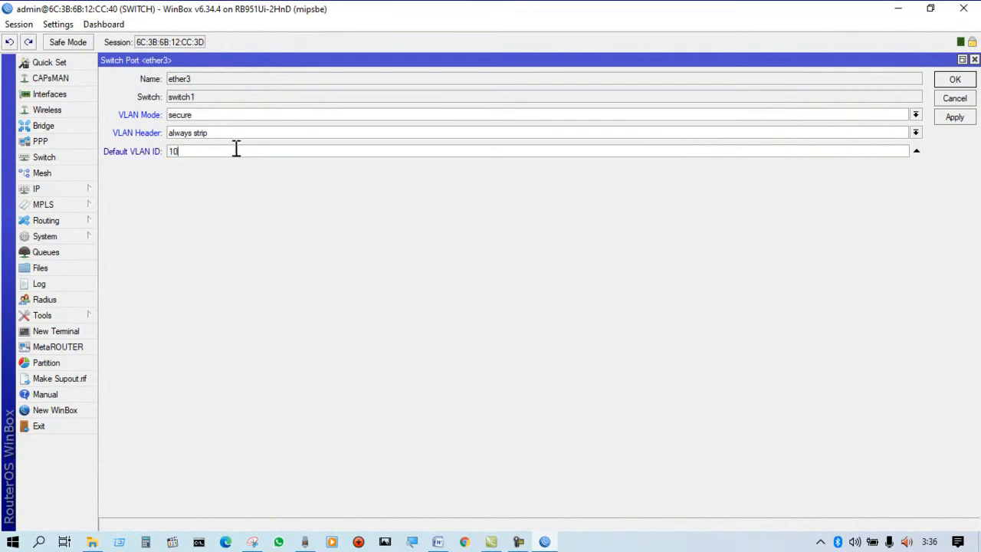
left_click(954, 80)
Set switch port ether4 to VLAN mode secure, VLAN header always strip and default VLAN ID 20, and save it.
left_click(346, 274)
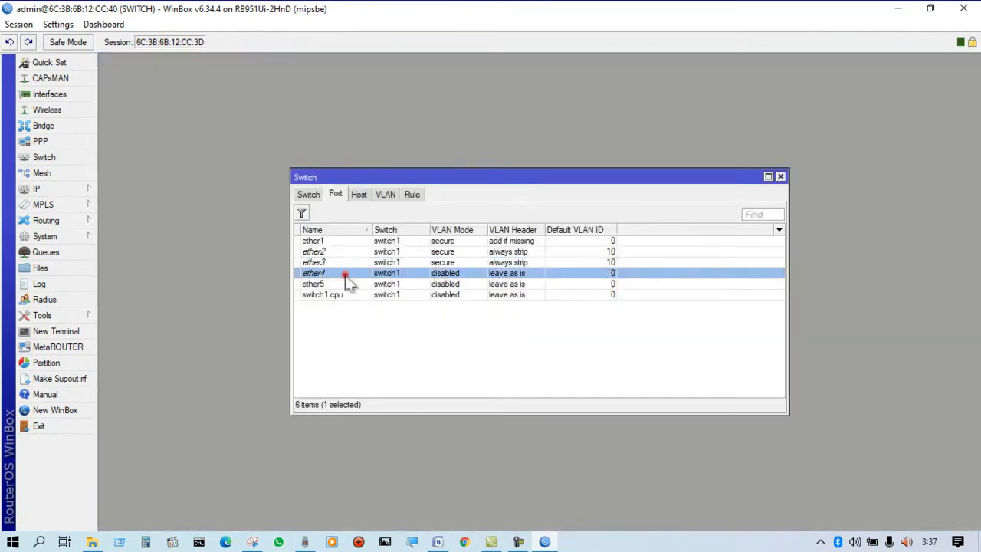
double_click(345, 274)
left_click(211, 117)
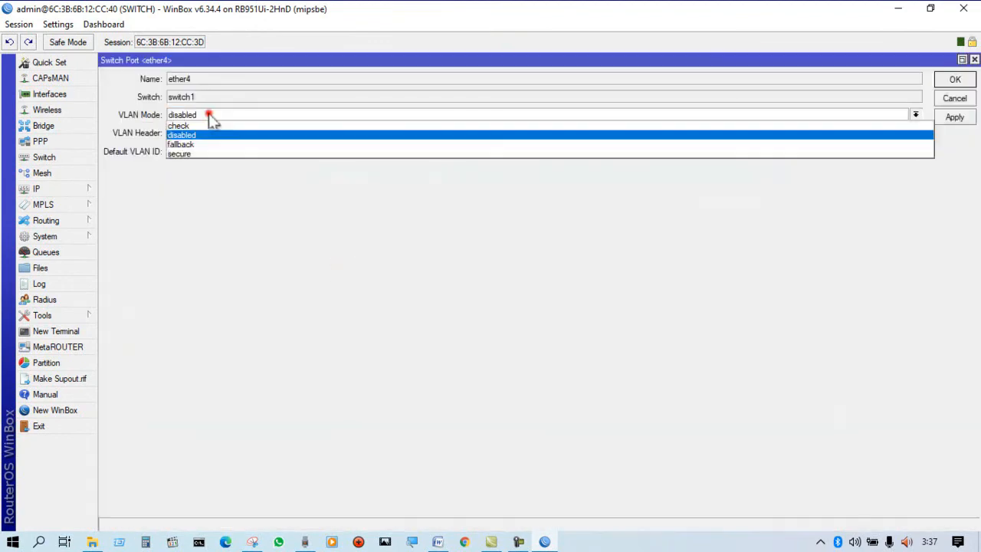
left_click(211, 150)
left_click(220, 134)
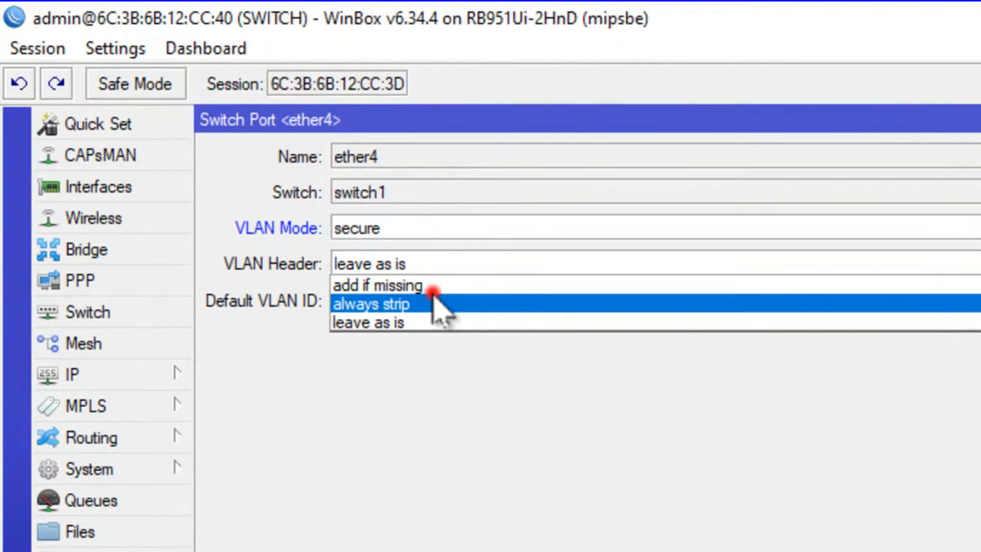
left_click(437, 304)
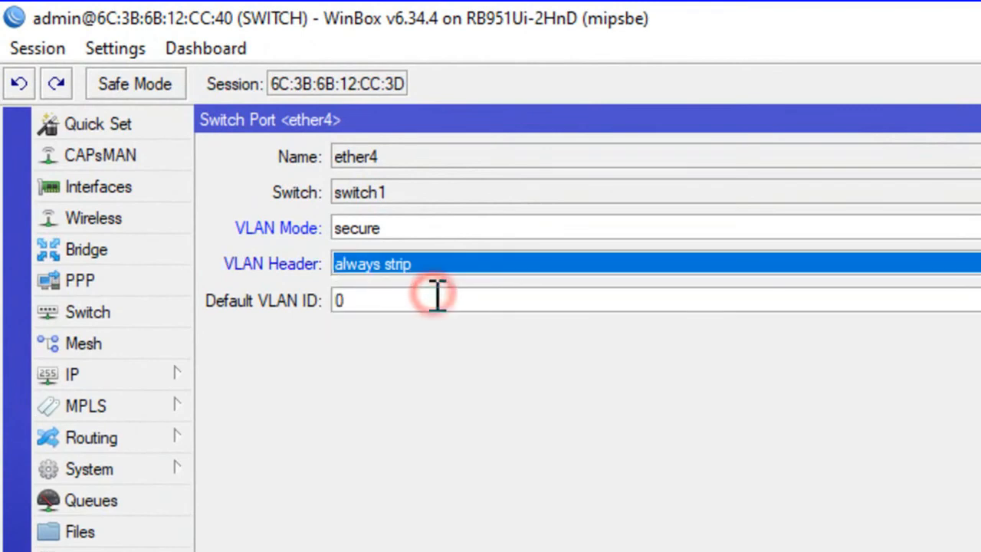
left_click(419, 297)
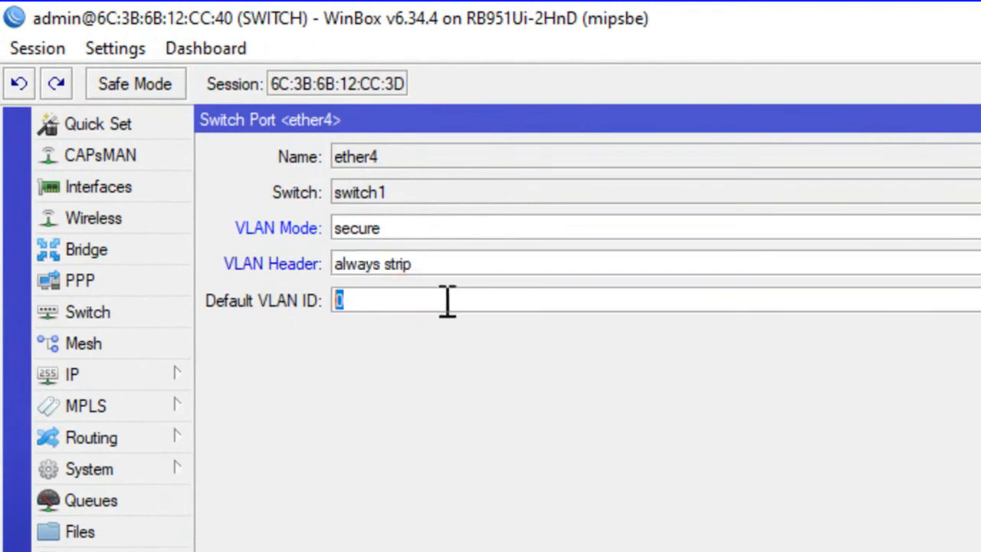
type("20")
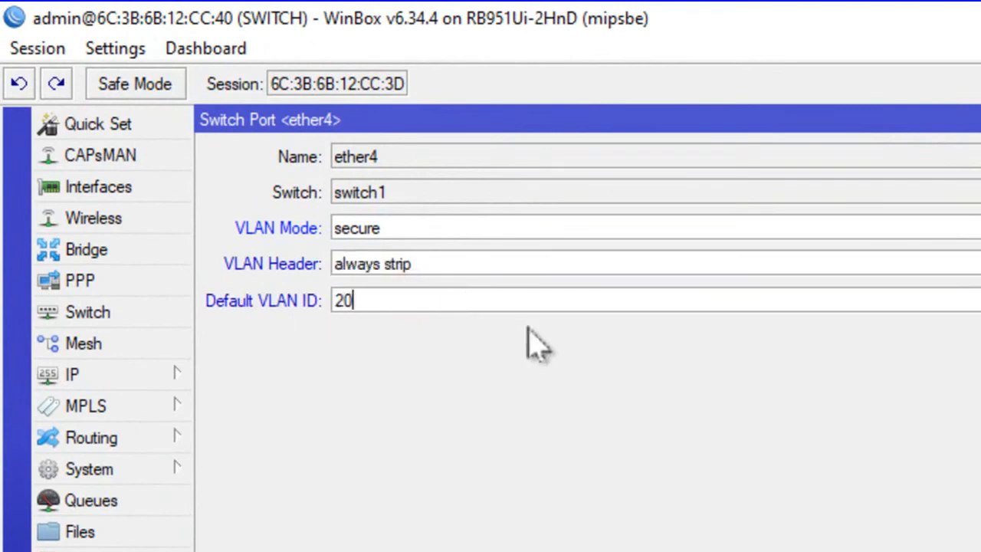
left_click(417, 297)
left_click(438, 290)
left_click(358, 292)
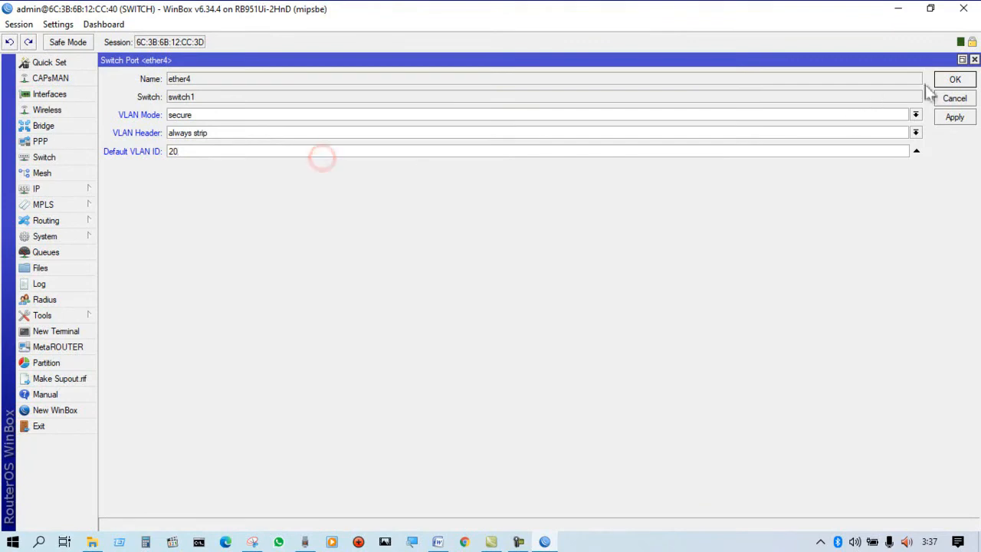
left_click(954, 80)
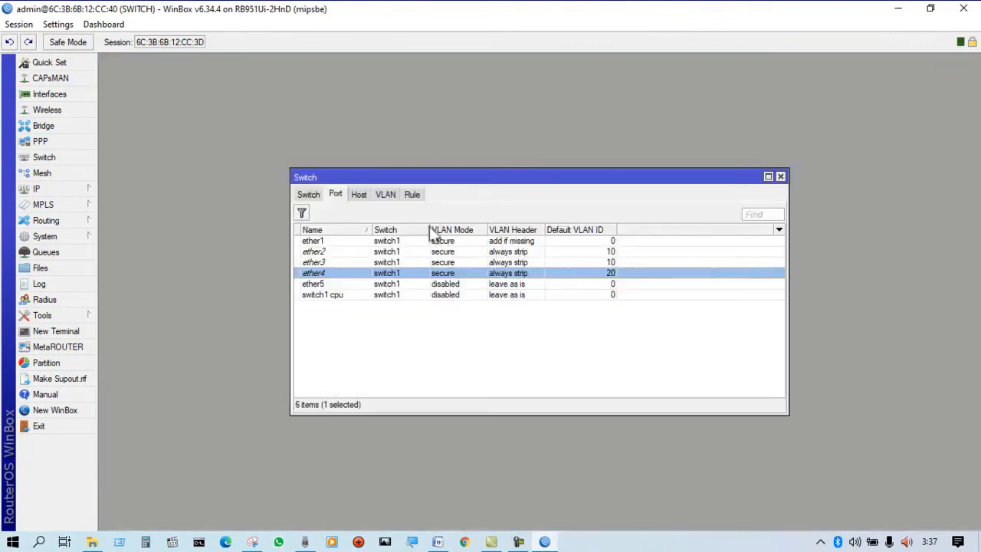
Review the switch's VLAN entries and the VLAN settings of its ports.
left_click_drag(464, 178, 349, 128)
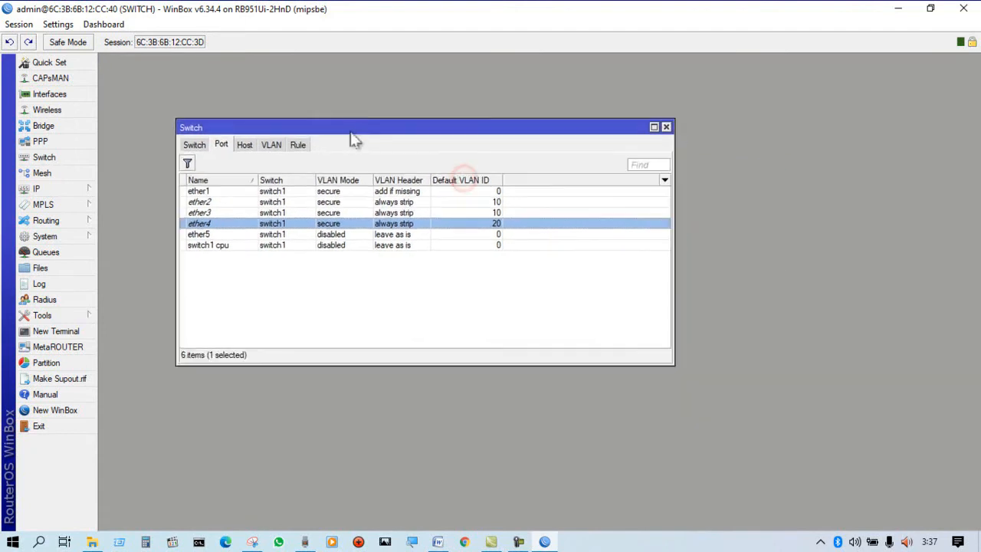
left_click(275, 145)
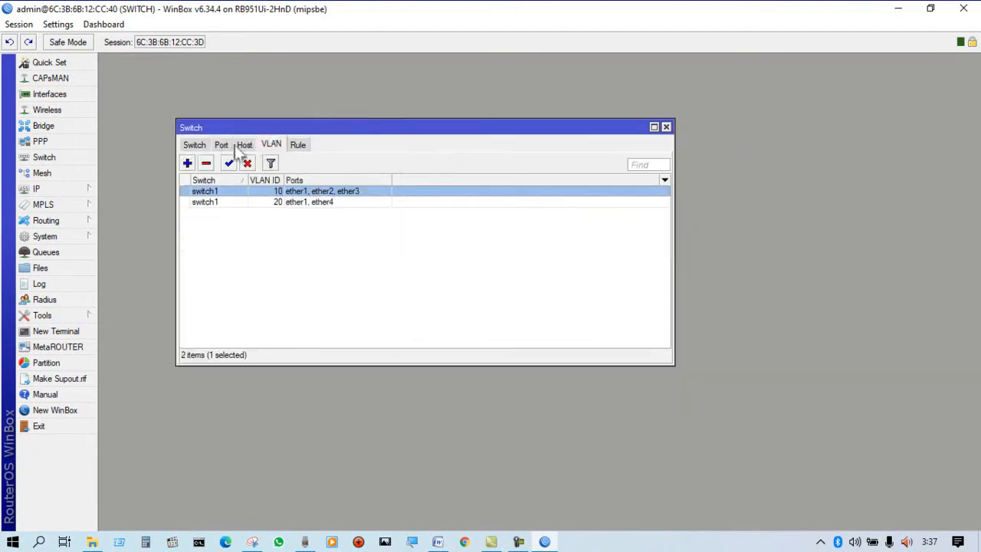
left_click(191, 145)
left_click(221, 145)
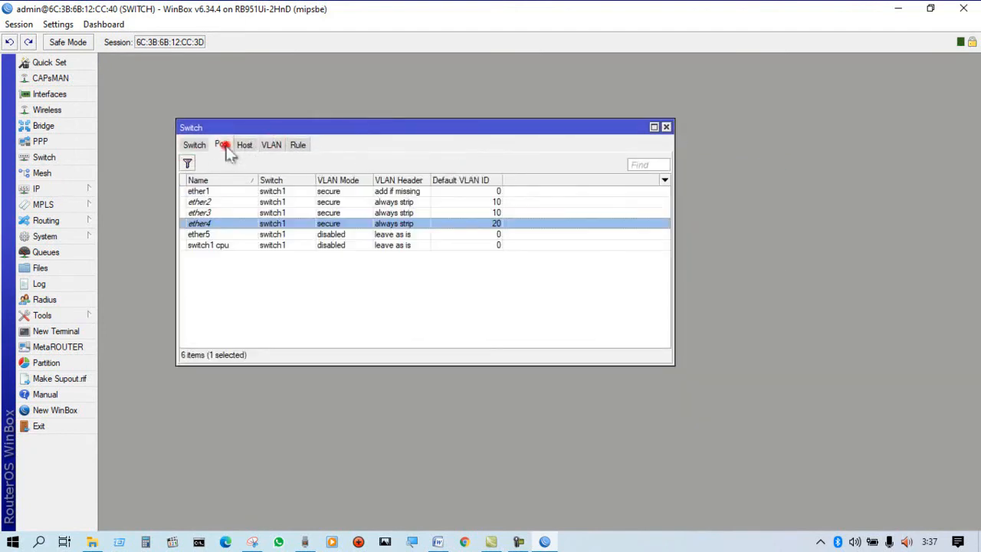
left_click(55, 190)
left_click_drag(254, 130, 223, 116)
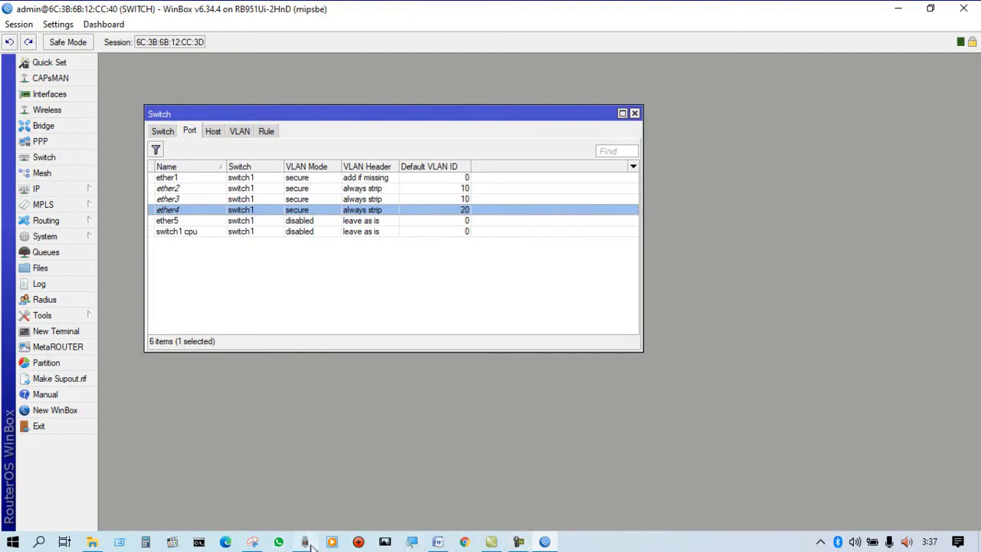
Switch to the UKKpaket2.jpg topology diagram in Paint and examine the switch's port connections and VLAN assignments.
left_click(97, 542)
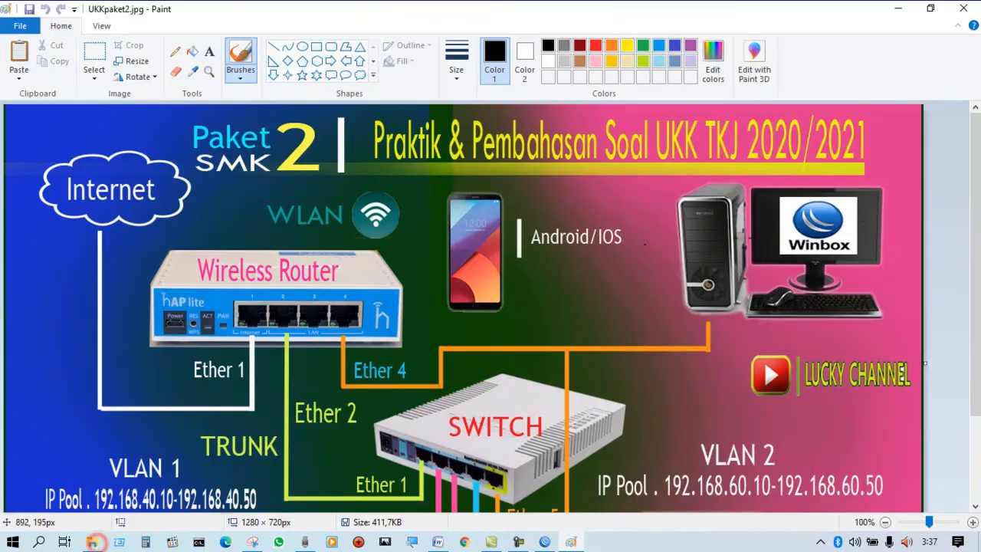
scroll(959, 284, "down", 3)
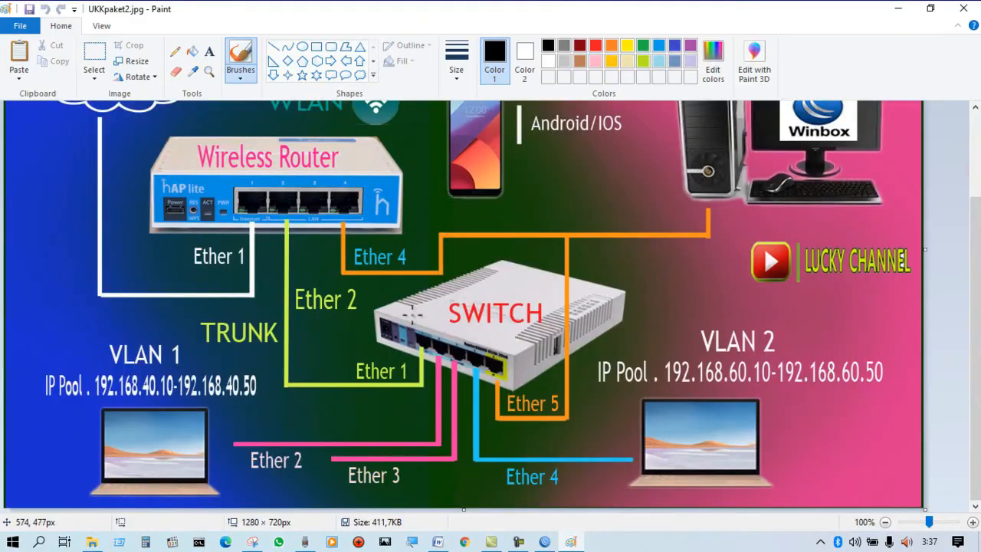
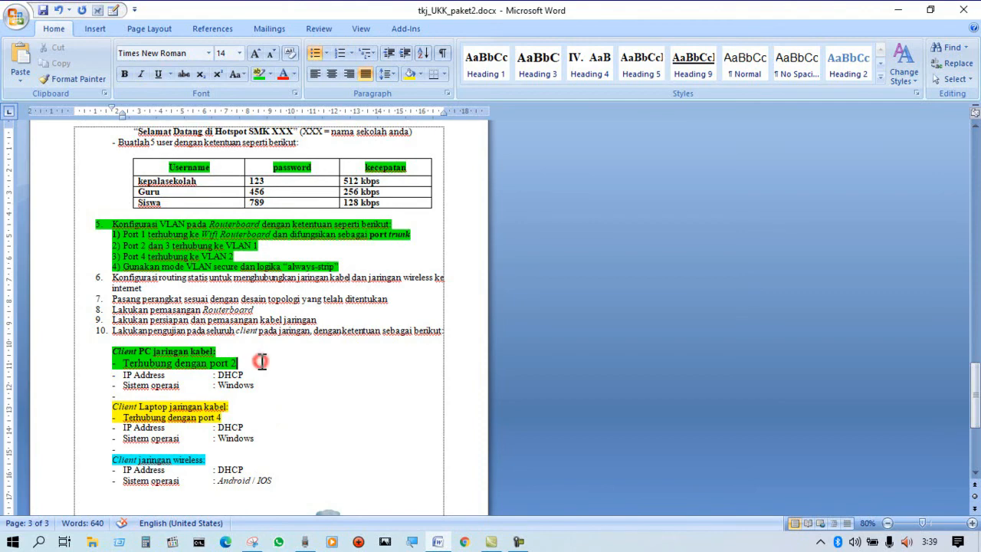
Highlight the port 2, IP Address and Sistem operasi lines of the Client PC jaringan kabel section in green.
left_click(296, 355)
left_click_drag(286, 355, 298, 385)
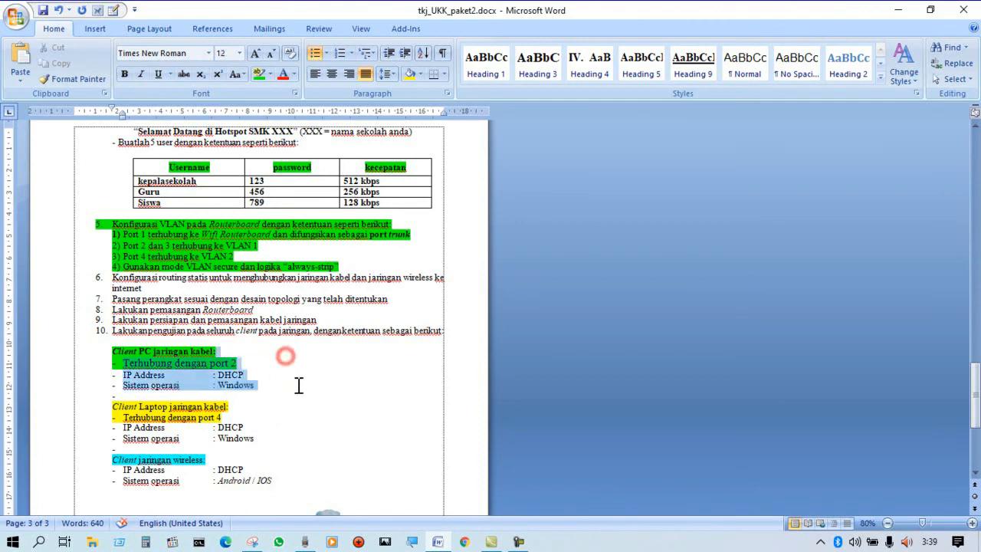
left_click(259, 74)
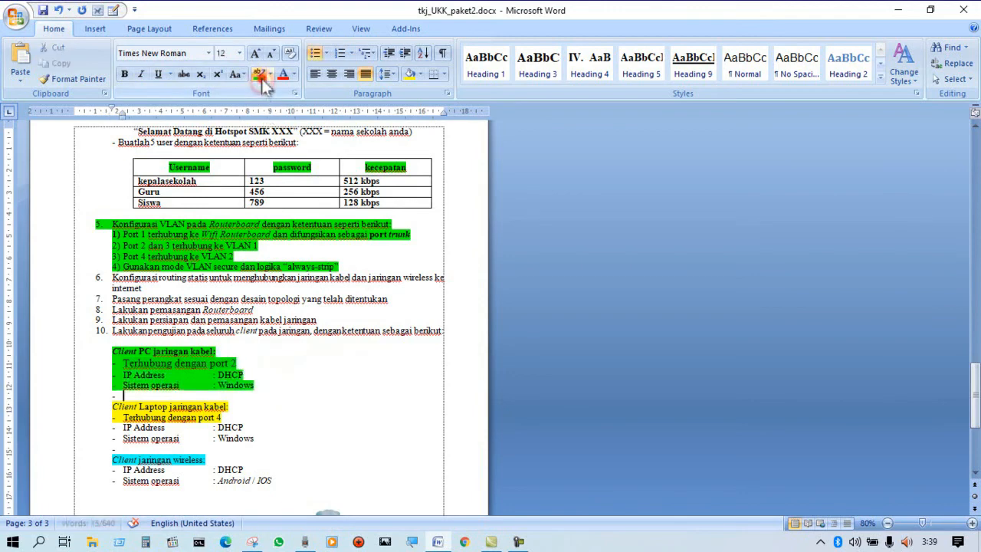
left_click(210, 457)
left_click(278, 376)
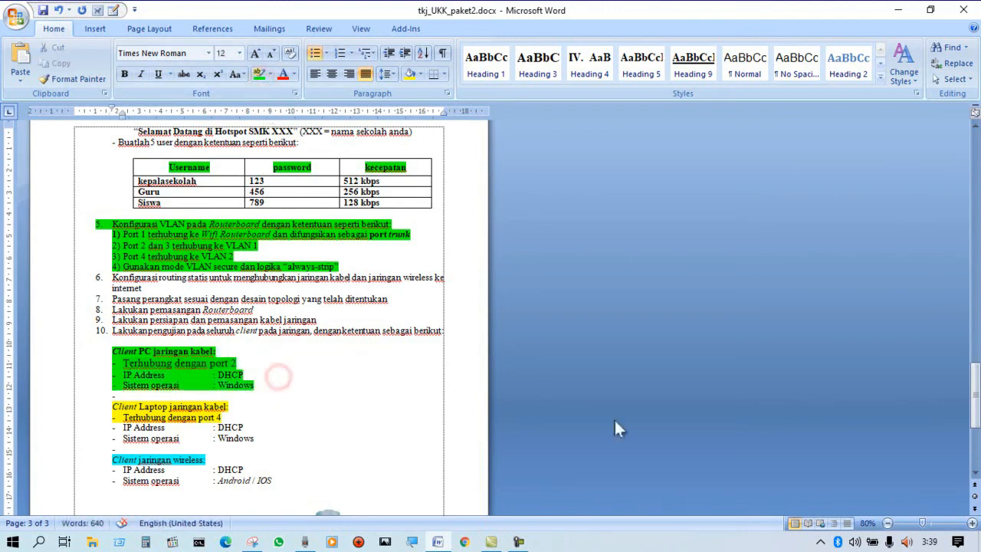
Minimize the document and open the network adapter list through the Windows Ethernet settings.
left_click(889, 10)
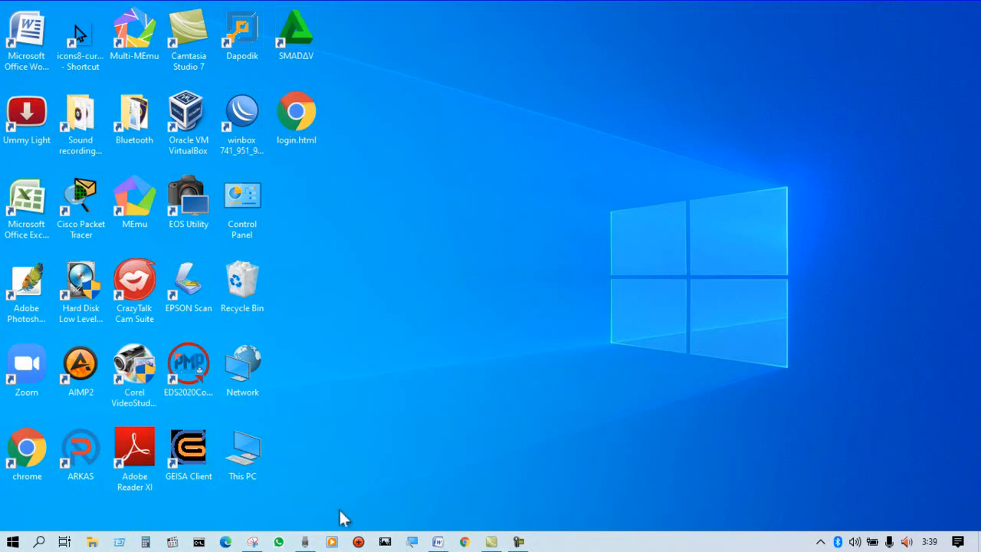
left_click(818, 540)
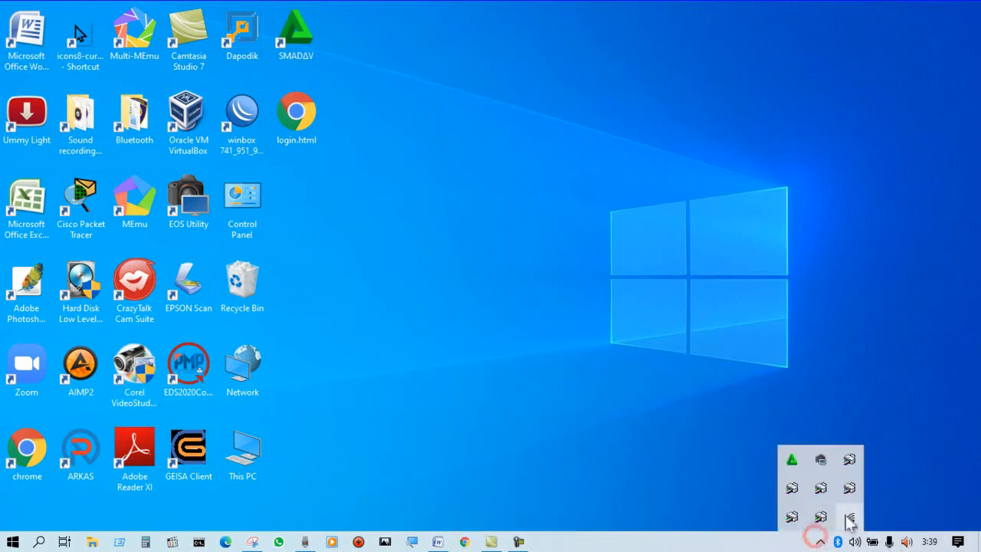
left_click(849, 518)
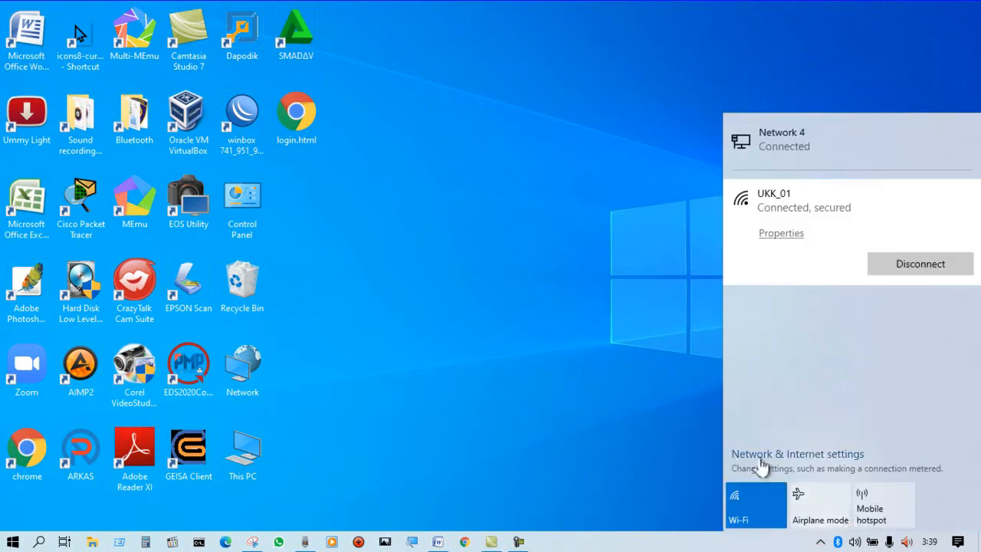
left_click(759, 456)
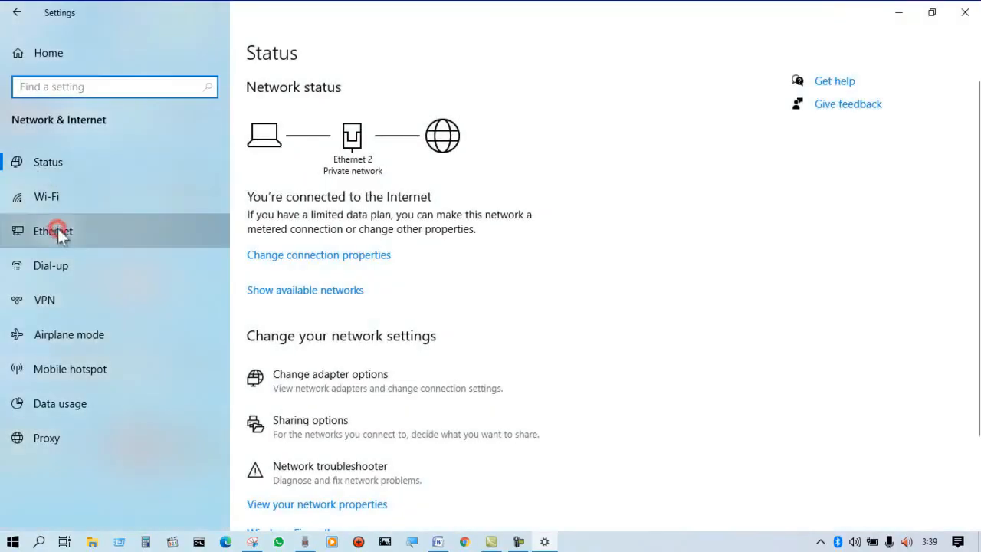
left_click(57, 230)
left_click(829, 100)
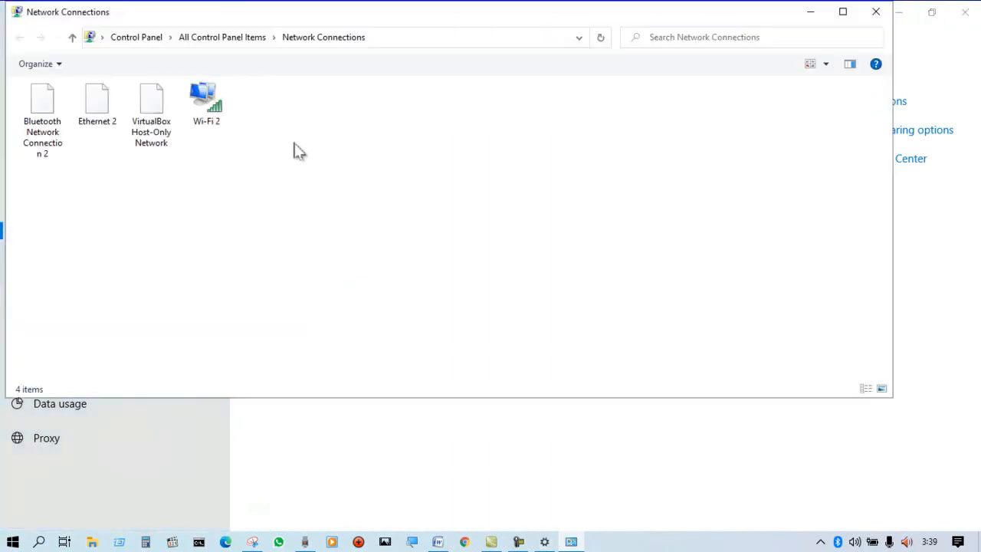
Set the Ethernet 2 adapter's IPv4 properties to obtain the IP address and DNS server address automatically.
left_click(97, 106)
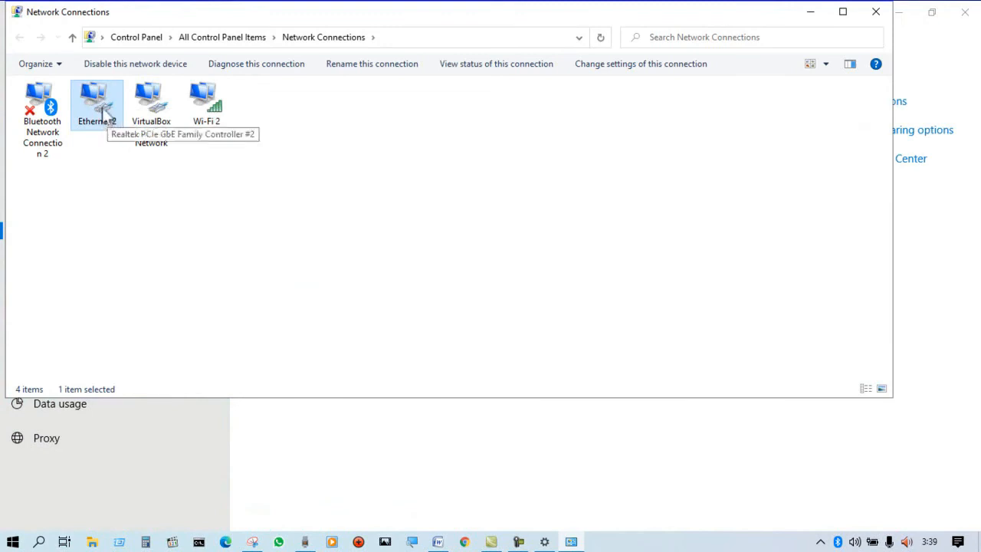
right_click(98, 112)
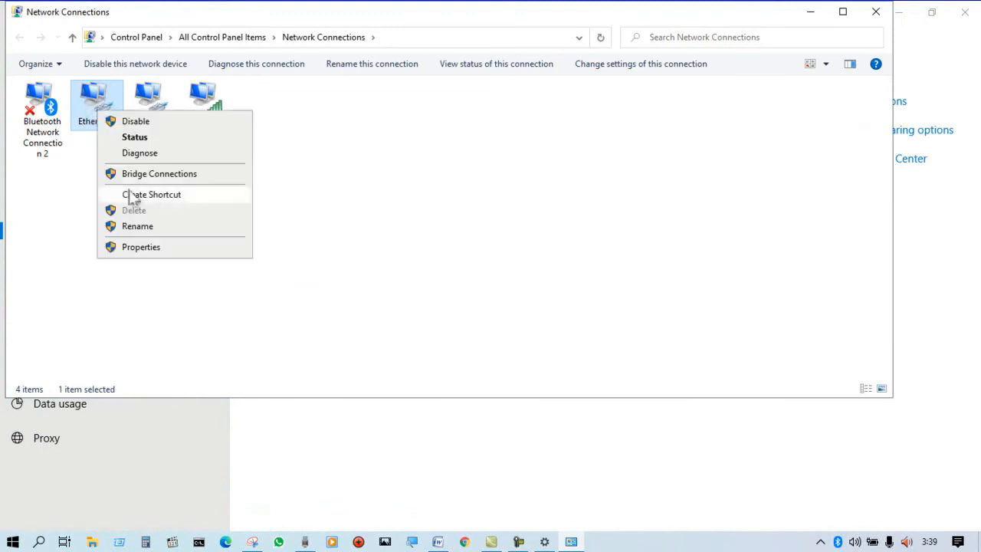
left_click(141, 246)
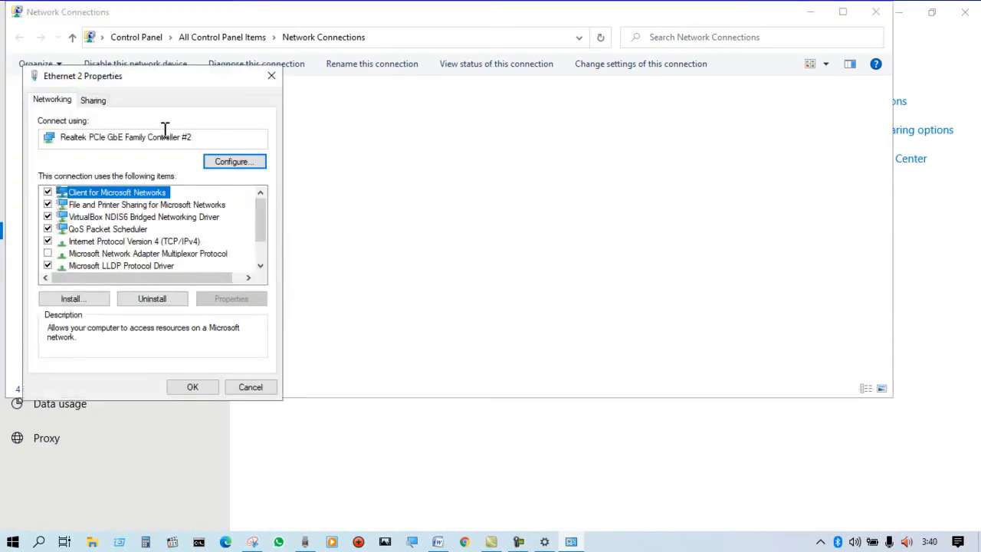
left_click(177, 241)
left_click(231, 298)
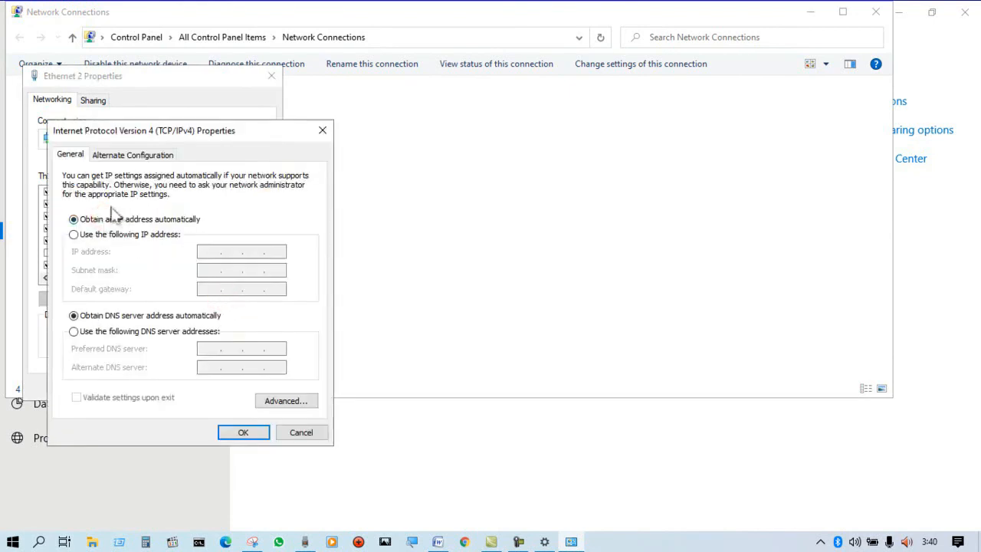
left_click(138, 314)
left_click(223, 429)
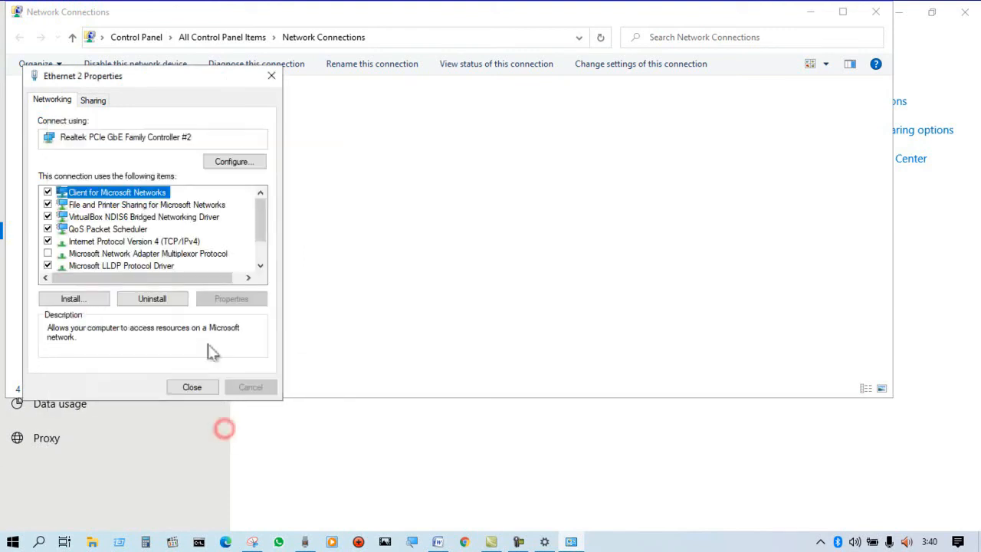
left_click(198, 389)
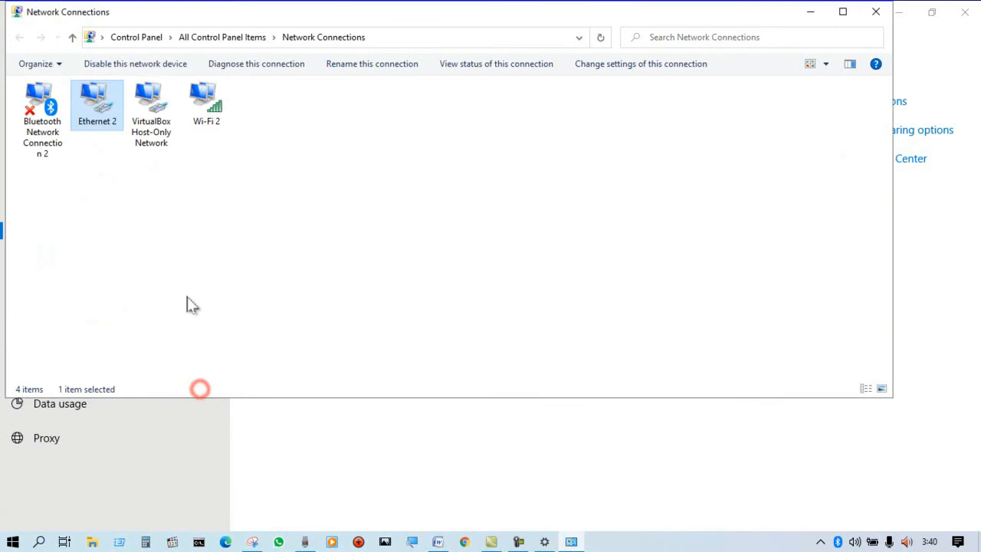
Disable the Ethernet 2 adapter and enable it again to renew its DHCP lease.
right_click(86, 113)
left_click(114, 128)
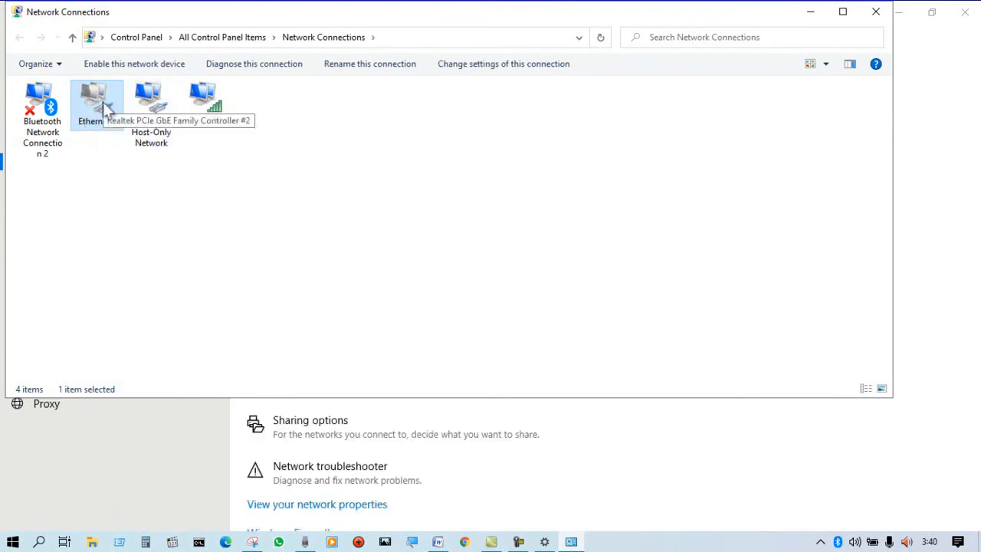
right_click(102, 102)
left_click(111, 109)
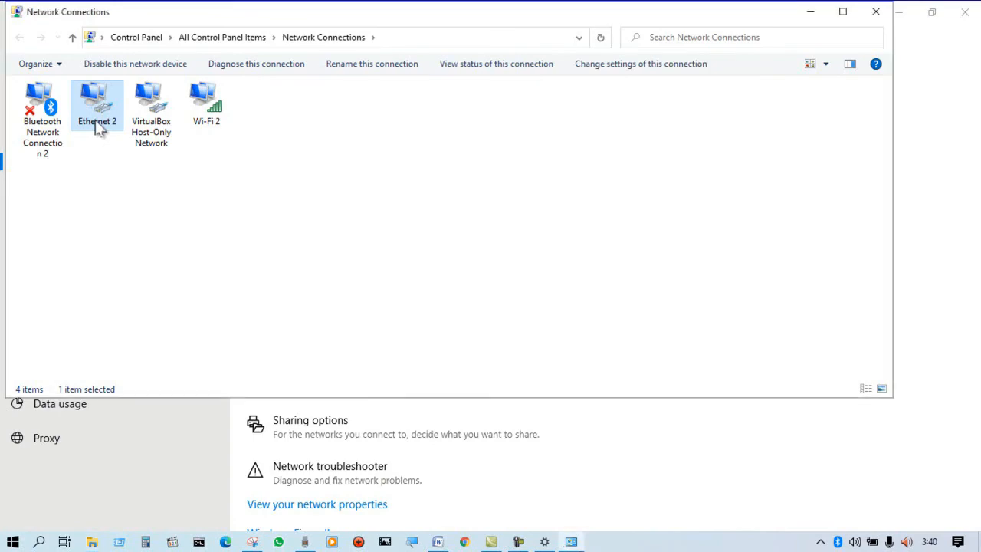
Check the IPv4 address assigned to Ethernet 2 in its network connection details.
right_click(98, 128)
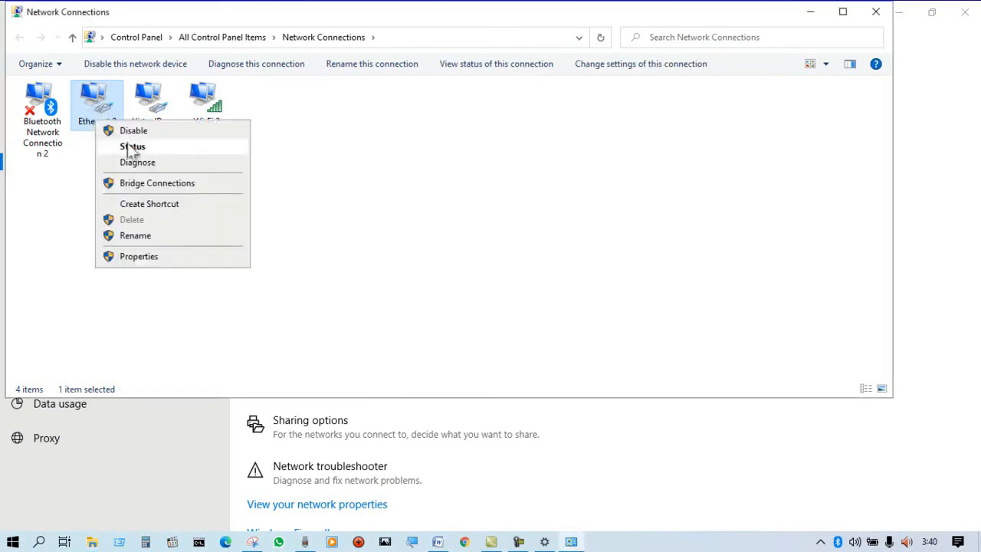
left_click(132, 147)
left_click(408, 260)
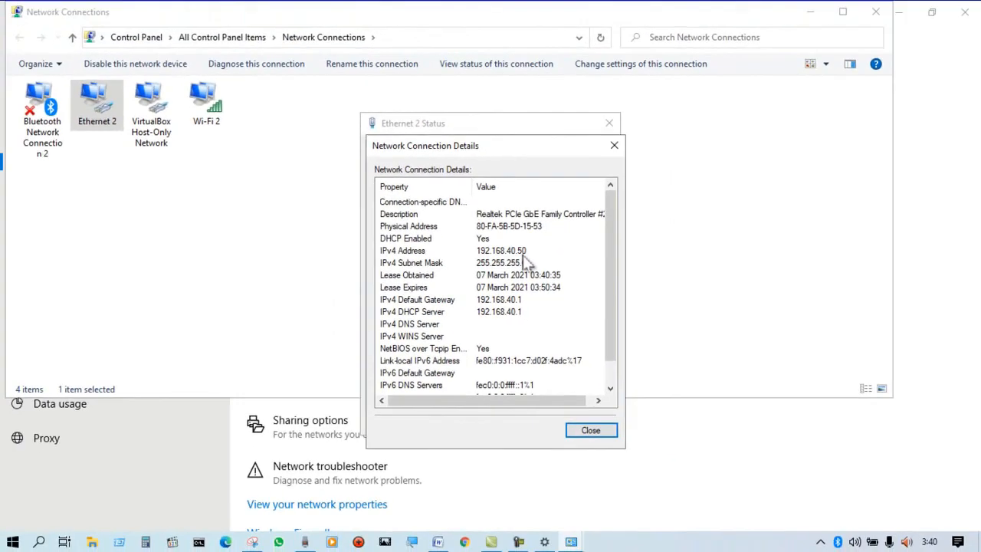
Switch to the Word document and highlight the port 4, IP Address and Sistem operasi lines under Client Laptop jaringan kabel in green.
left_click(438, 542)
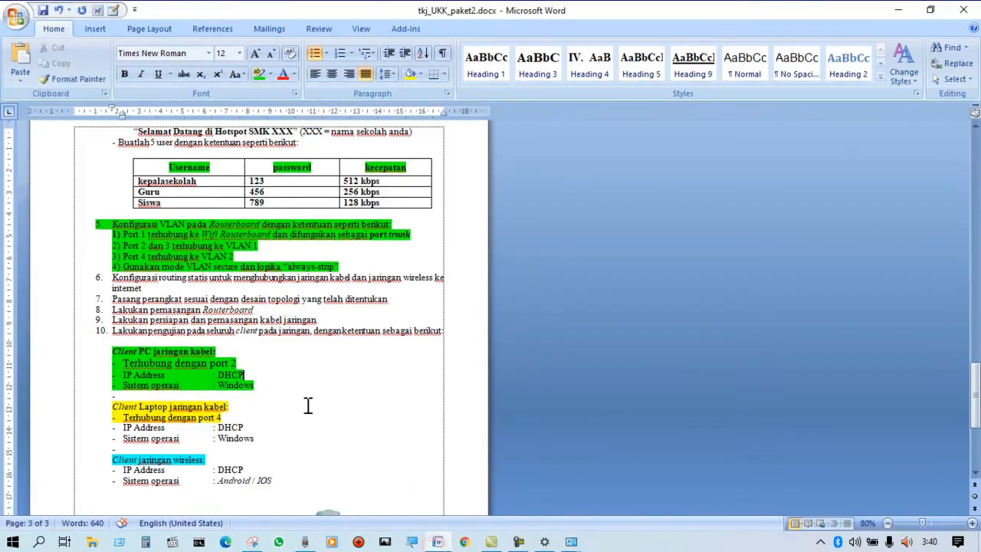
left_click(271, 373)
left_click(319, 381)
left_click(400, 393)
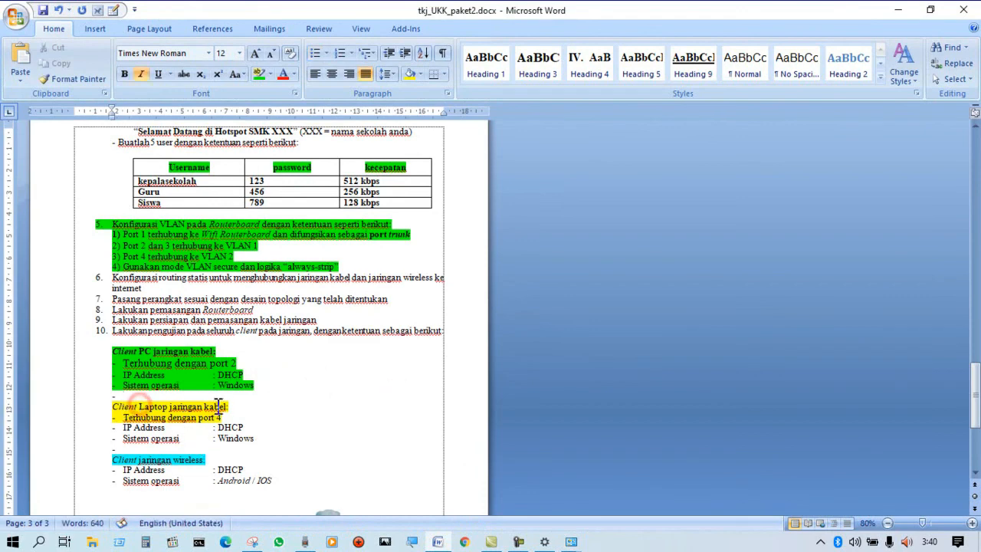
left_click_drag(234, 407, 279, 438)
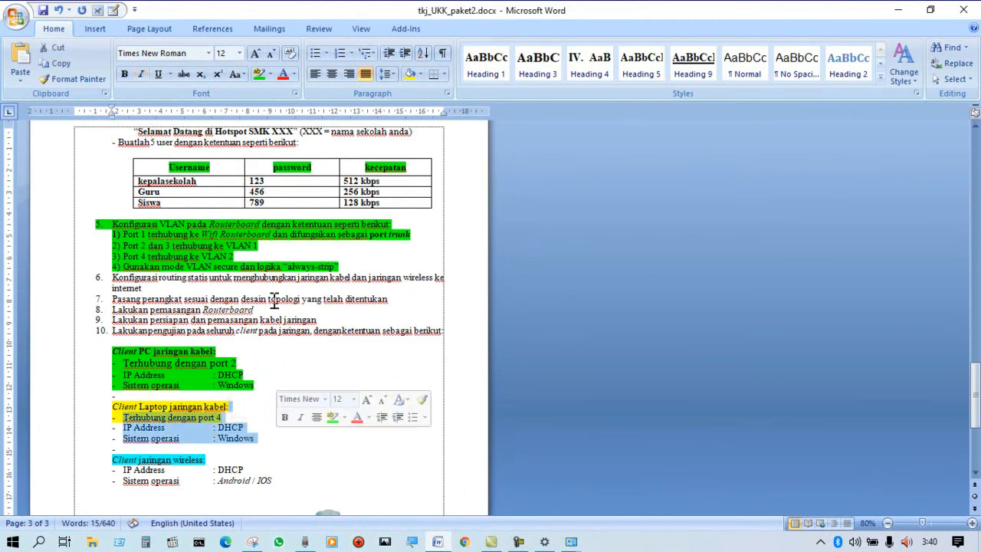
left_click(259, 74)
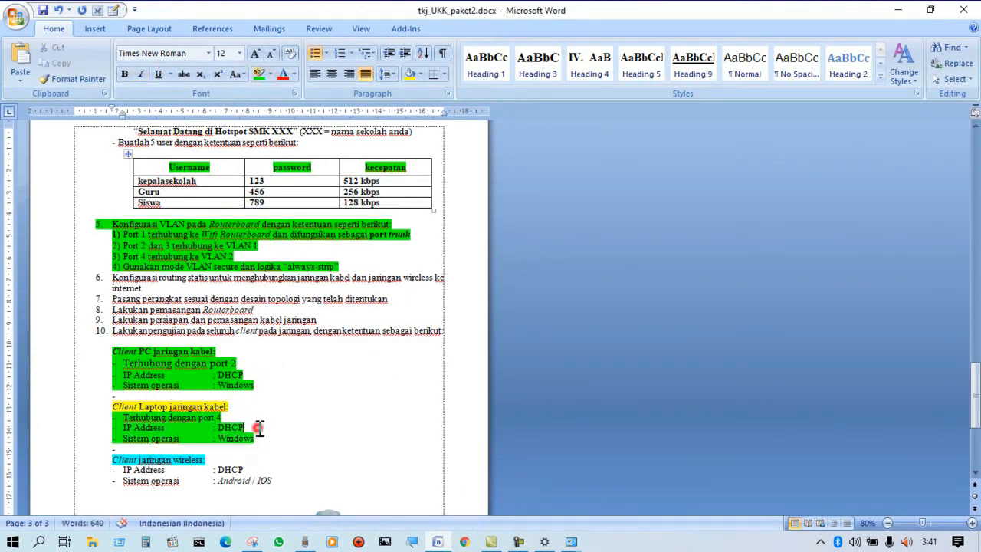
left_click(258, 429)
left_click(299, 421)
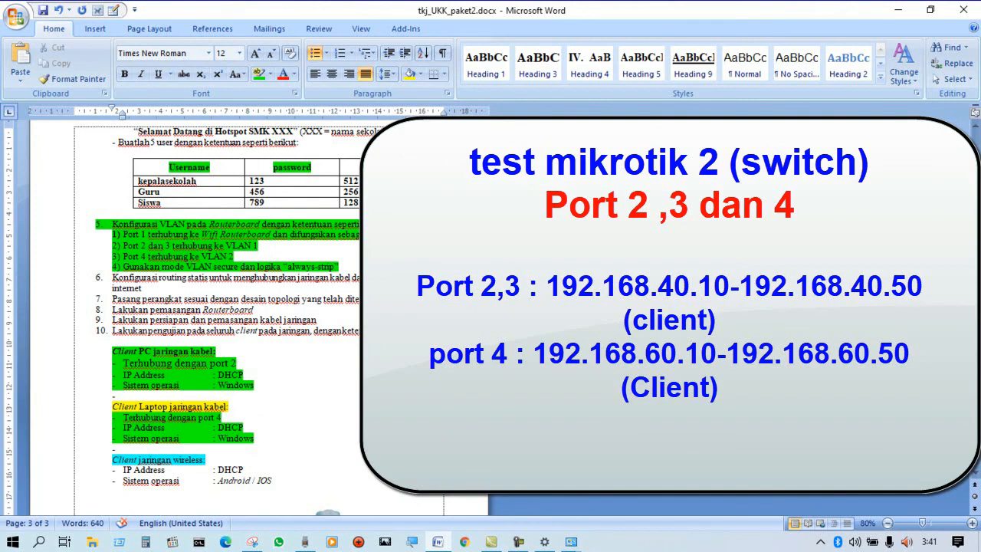
Return to Network Connections, then disable and re-enable the Ethernet 2 adapter for the port 4 test.
left_click(571, 542)
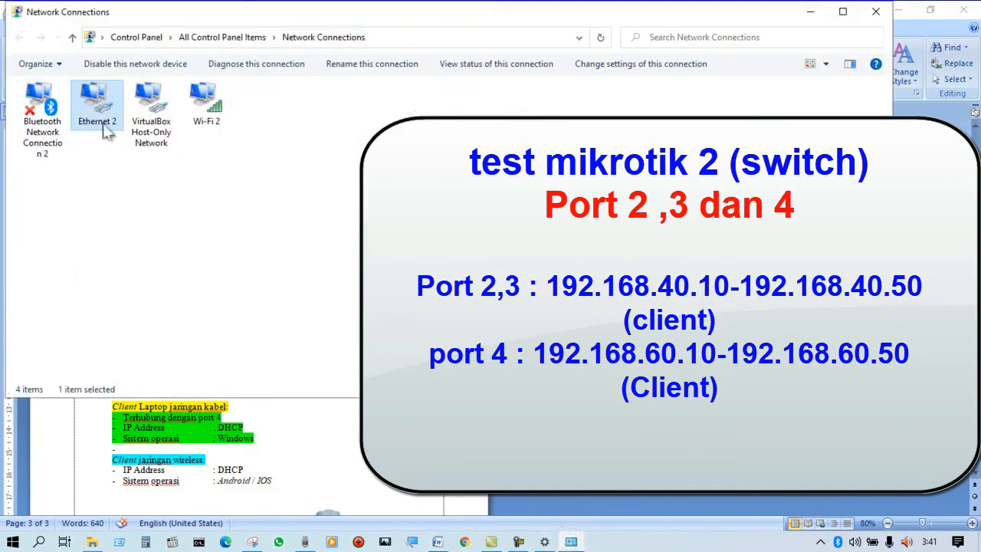
right_click(93, 100)
left_click(76, 195)
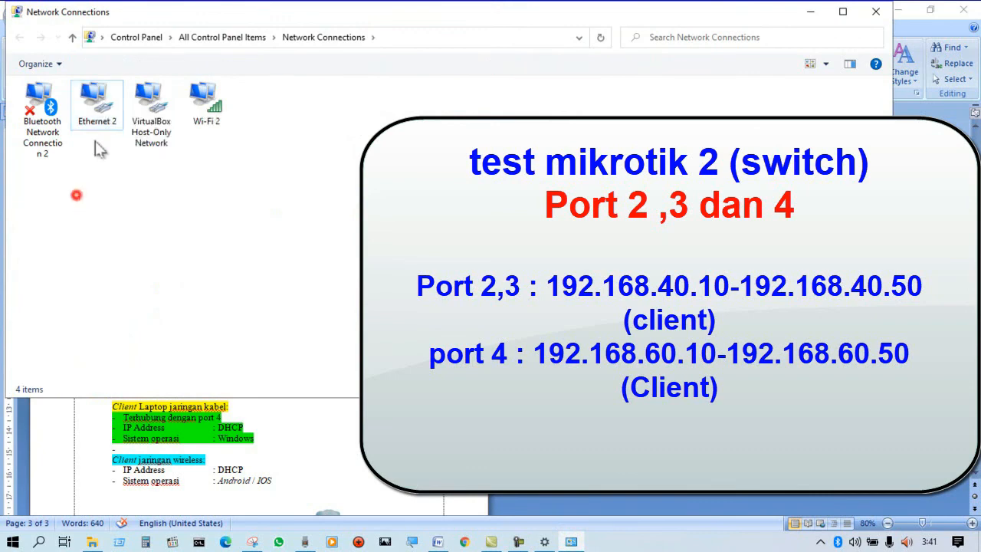
left_click(93, 103)
right_click(92, 101)
left_click(123, 127)
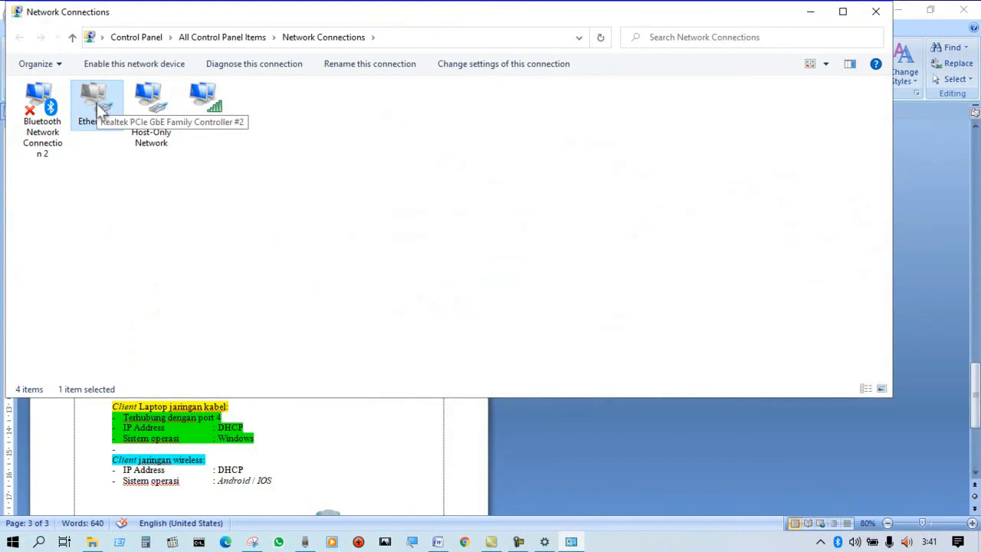
right_click(97, 106)
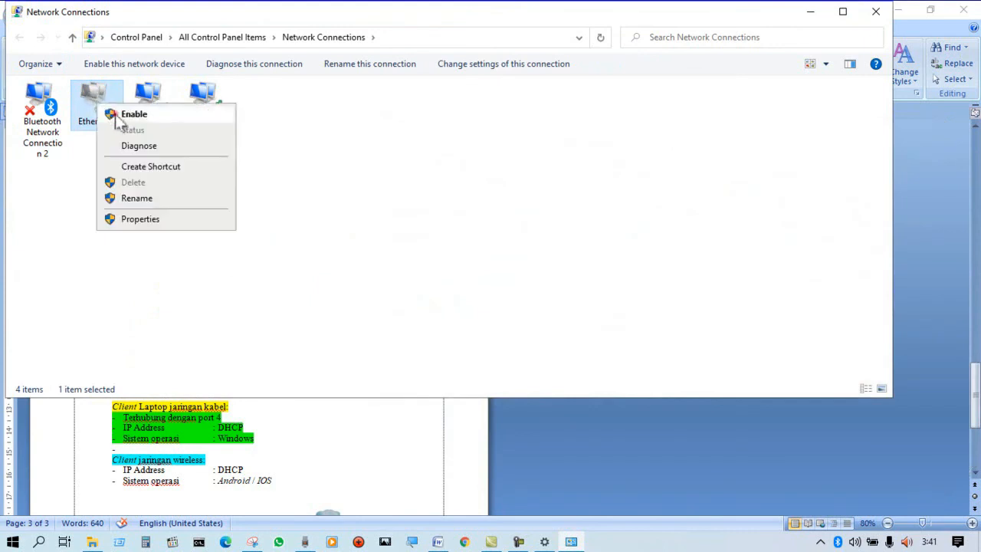
left_click(115, 114)
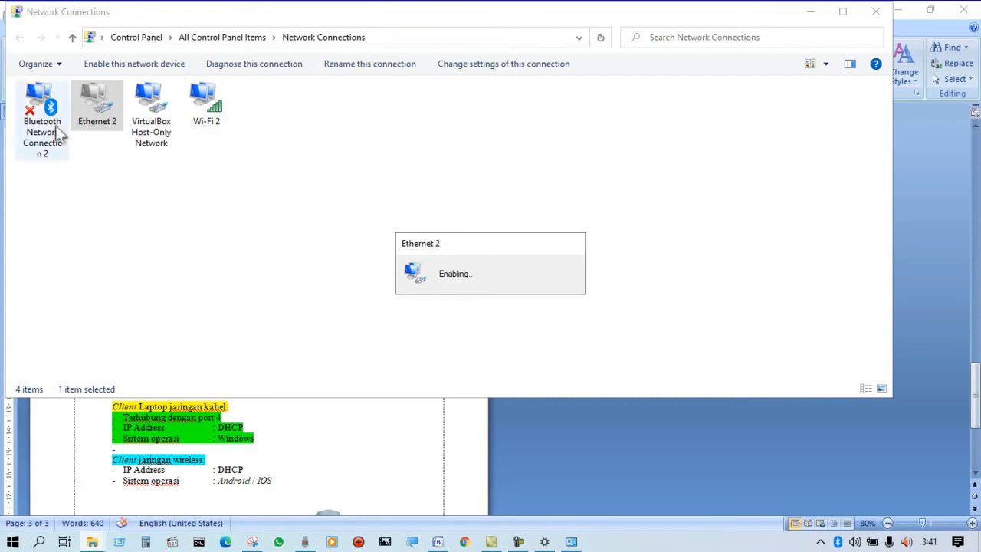
Reopen the Ethernet 2 connection details, check the IPv4 address received through port 4, and close the status windows.
right_click(98, 114)
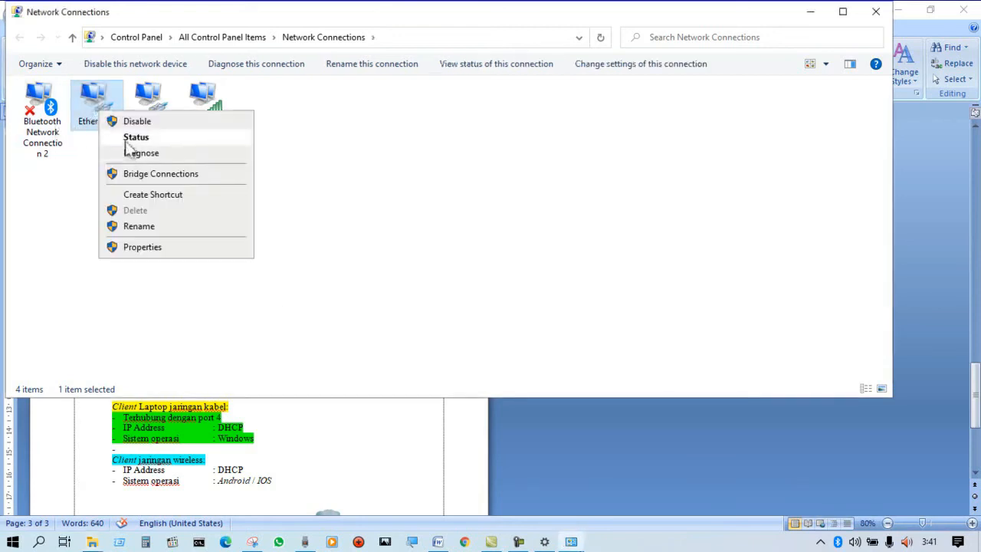
left_click(127, 138)
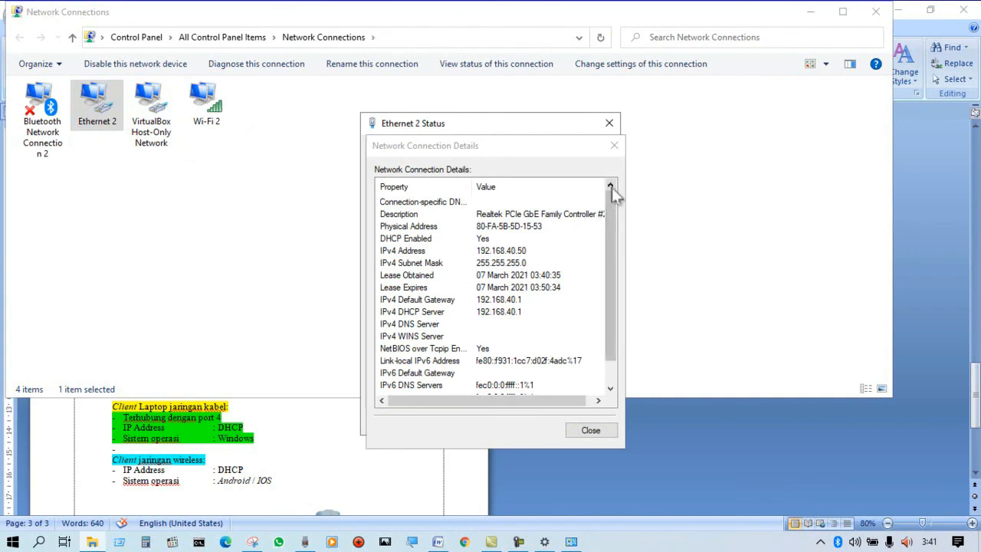
left_click(615, 146)
right_click(101, 115)
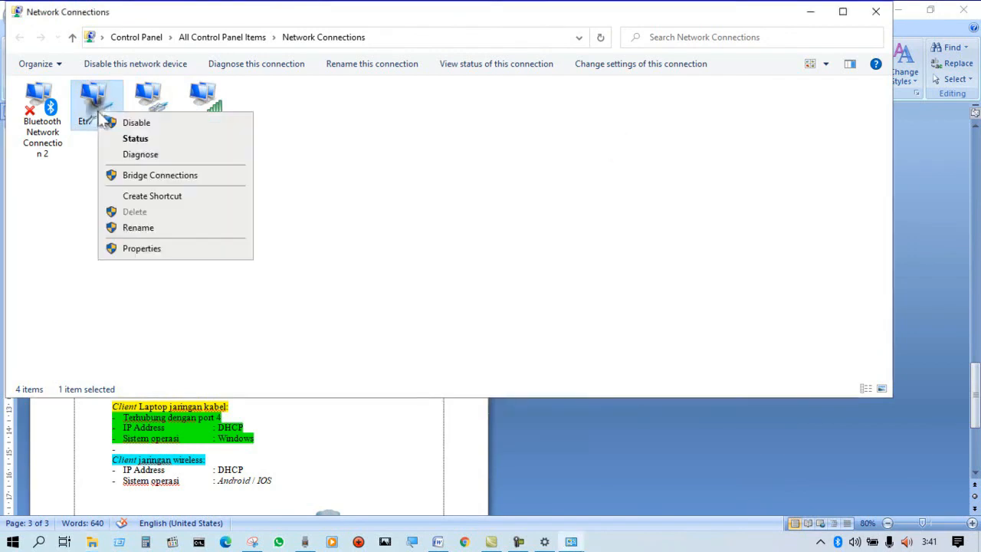
left_click(113, 137)
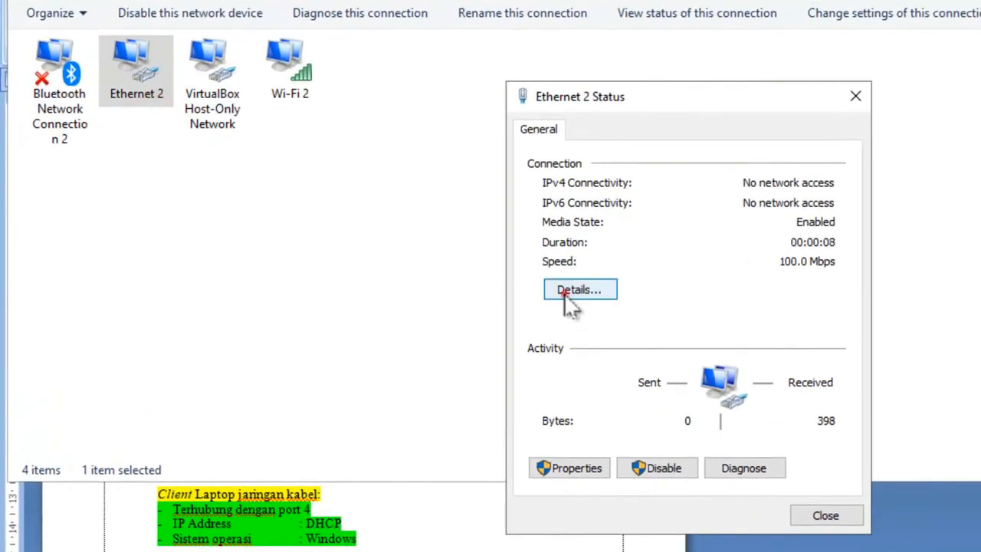
left_click(540, 290)
left_click(760, 275)
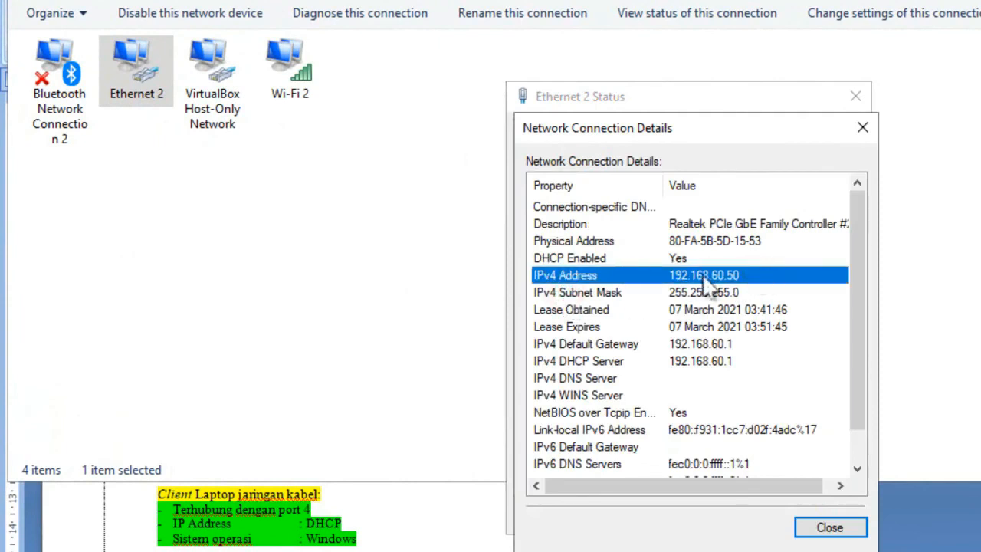
left_click(797, 274)
left_click(862, 126)
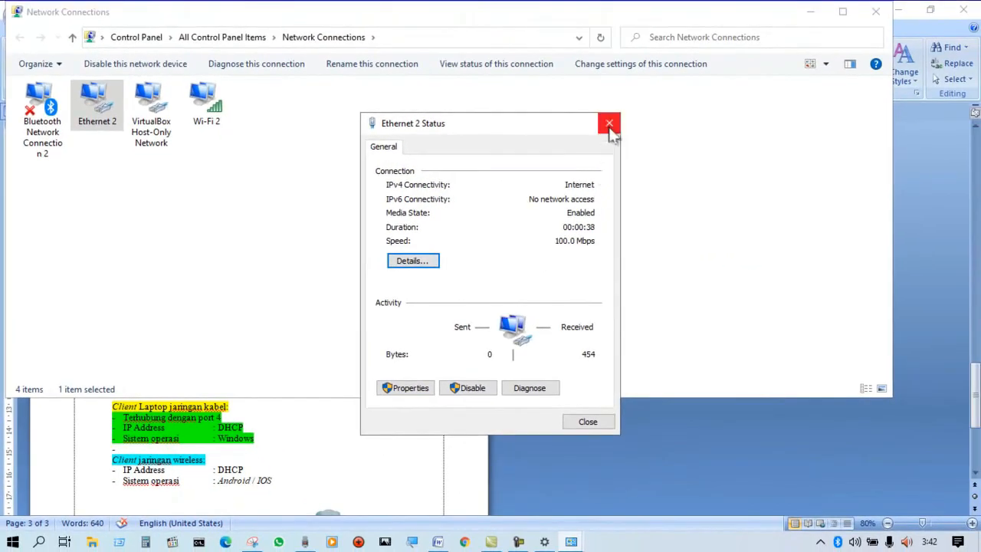
left_click(610, 124)
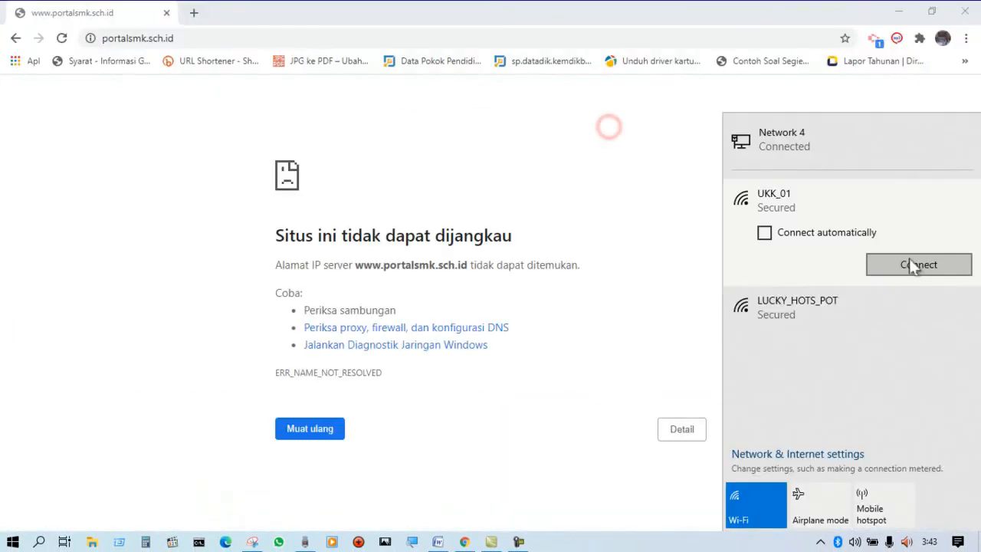